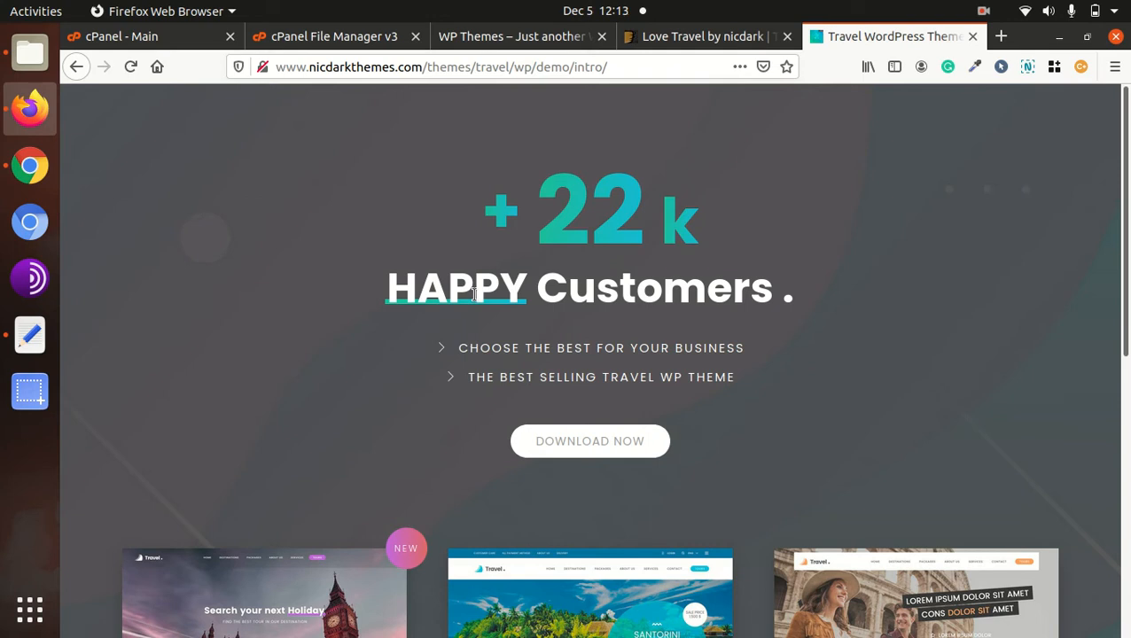
- Look over the Travel WordPress theme's intro page, from the customer banner to the demo thumbnails
scroll(450, 369, "down", 3)
scroll(450, 369, "up", 3)
scroll(583, 328, "down", 3)
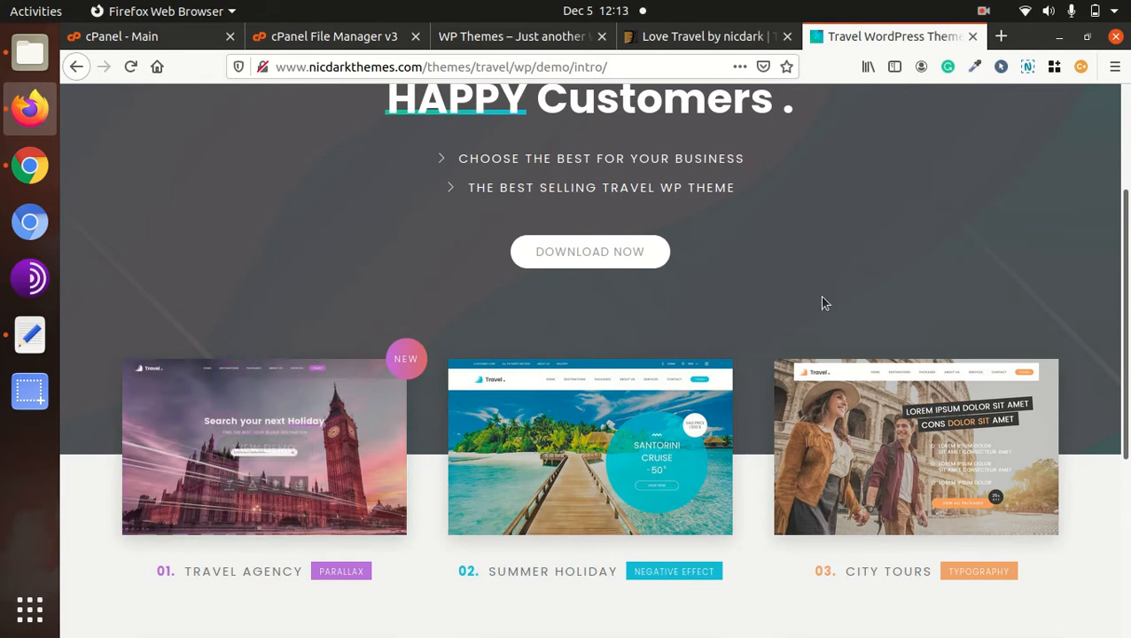
scroll(763, 345, "down", 3)
scroll(958, 390, "up", 3)
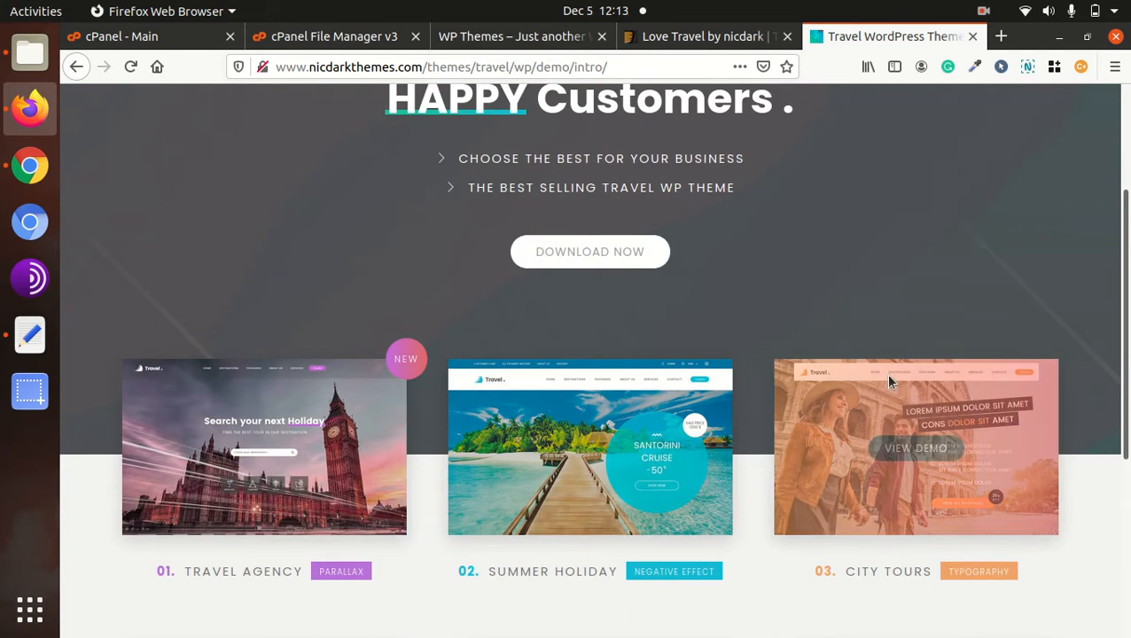
scroll(899, 377, "up", 3)
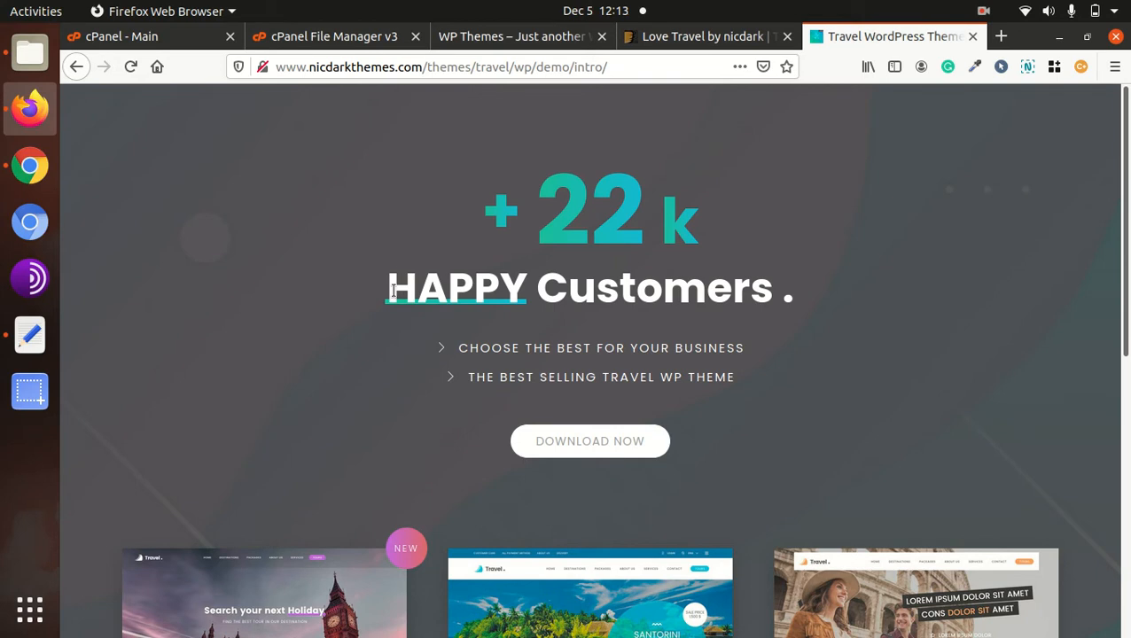
scroll(403, 271, "down", 3)
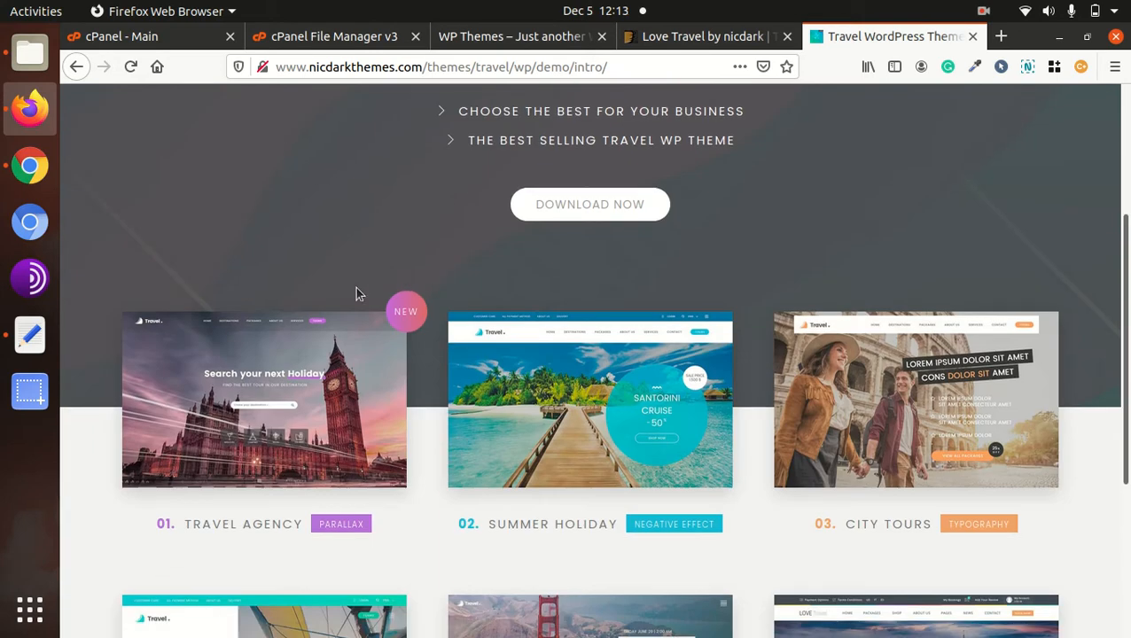
mouse_move(584, 341)
scroll(580, 347, "up", 3)
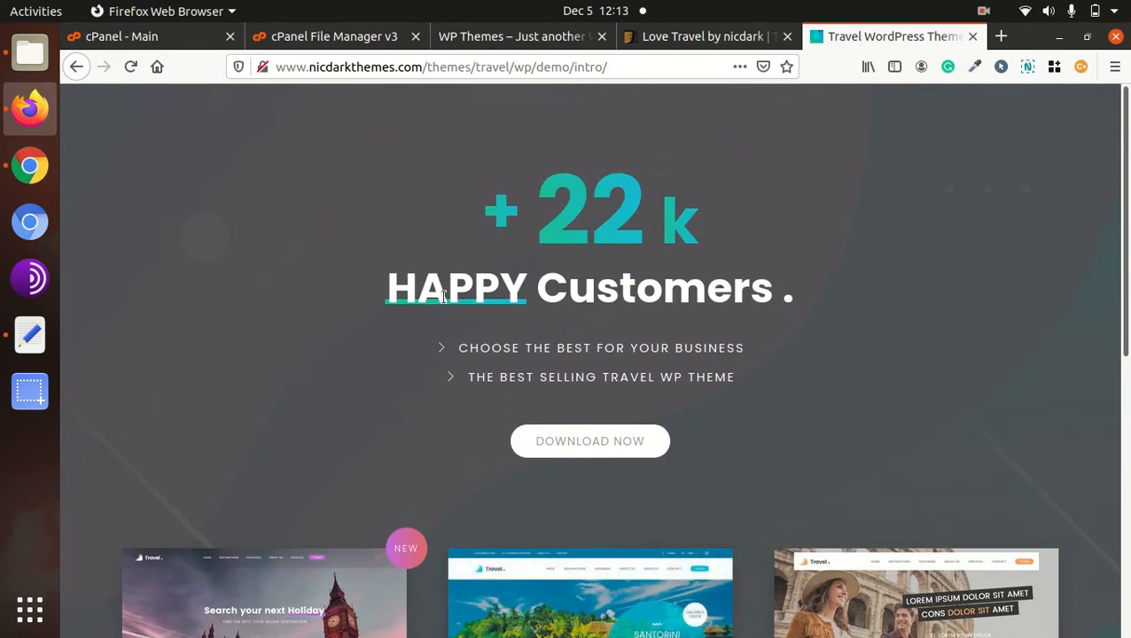
- Review the Love Travel item page on ThemeForest, including the price, author, sales, rating, last update date and demo previews
left_click(672, 39)
scroll(549, 329, "up", 4)
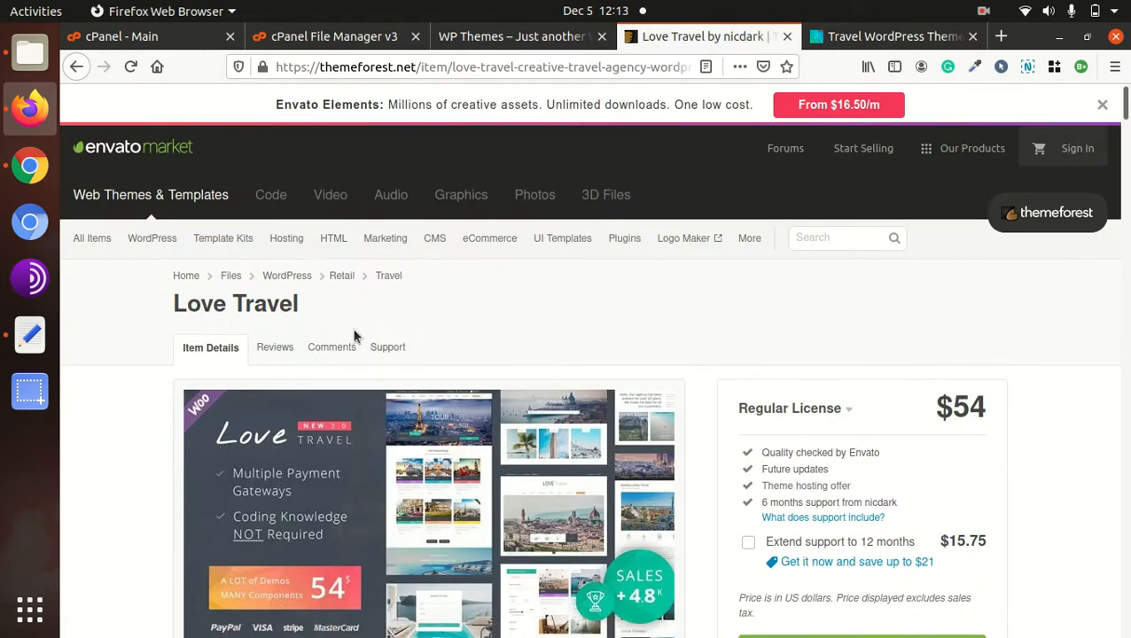
scroll(796, 415, "down", 3)
scroll(795, 415, "down", 2)
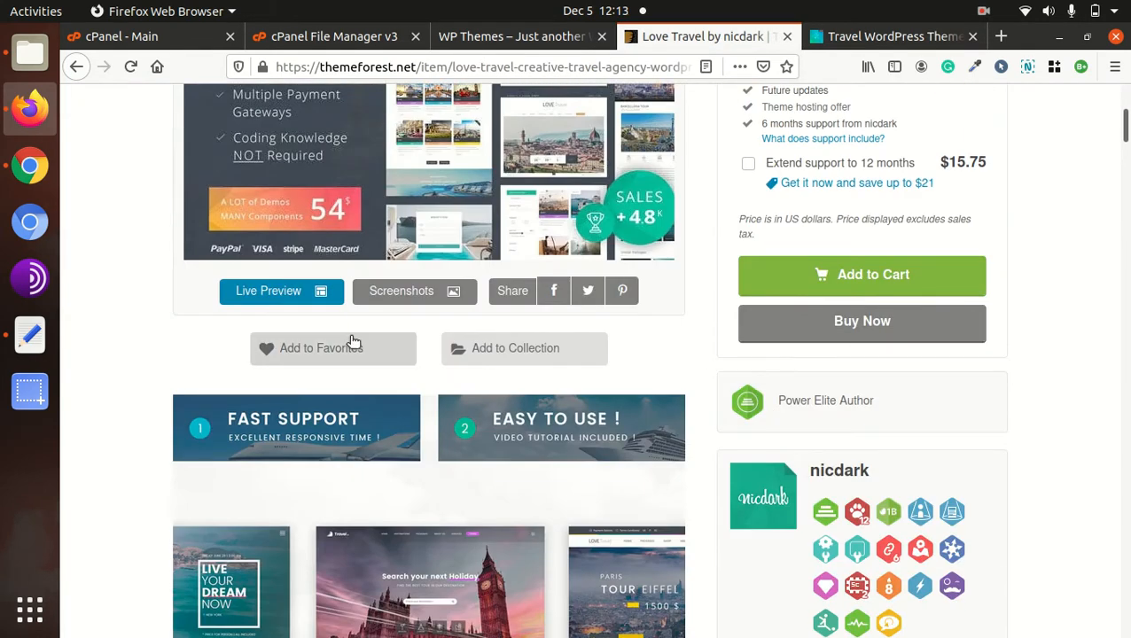
scroll(356, 343, "down", 2)
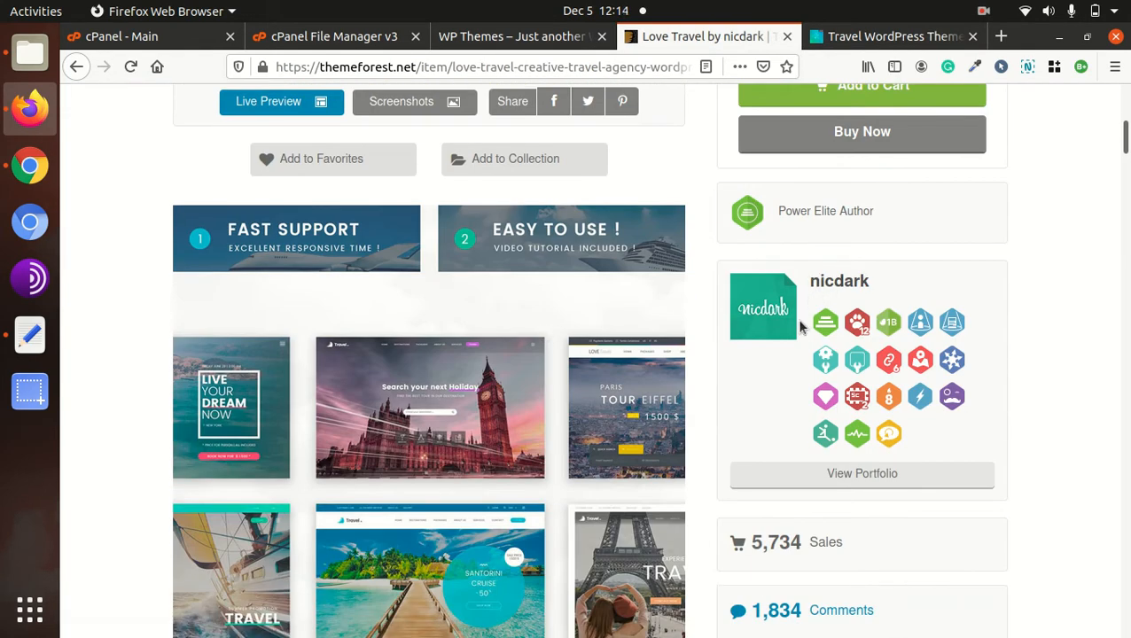
scroll(931, 297, "down", 2)
scroll(926, 291, "up", 3)
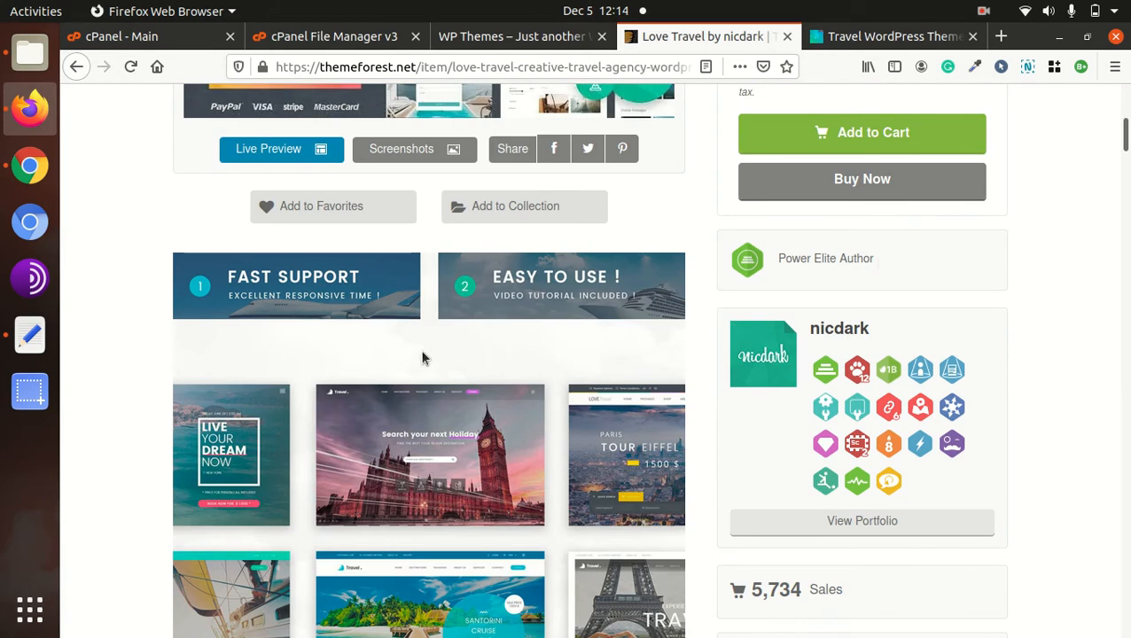
scroll(469, 398, "down", 5)
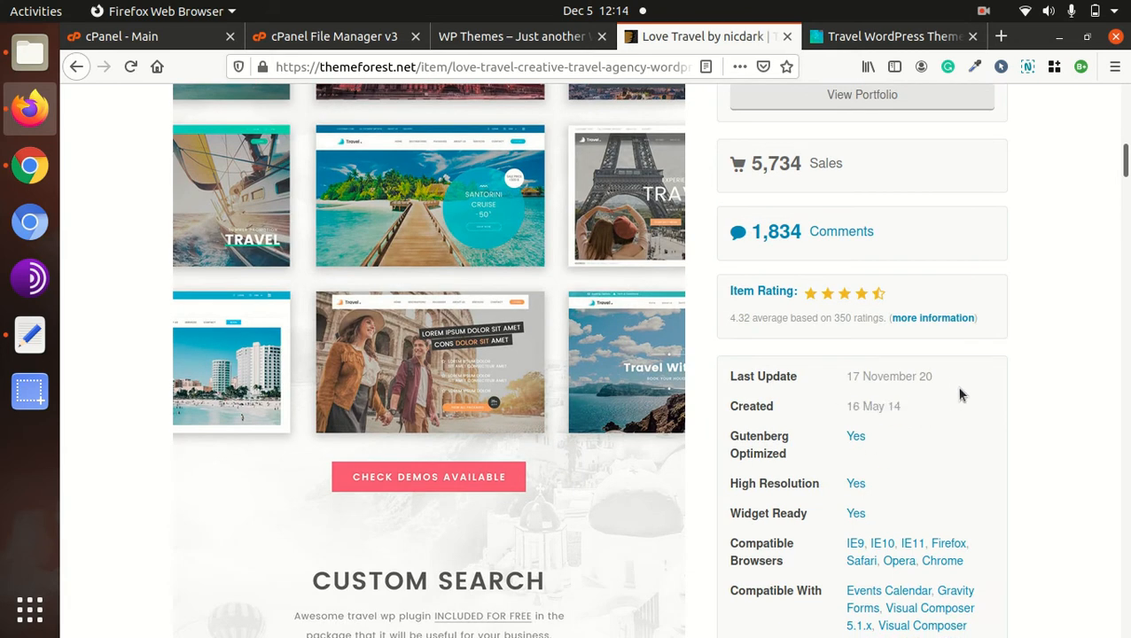
left_click_drag(950, 376, 847, 375)
scroll(928, 404, "up", 2)
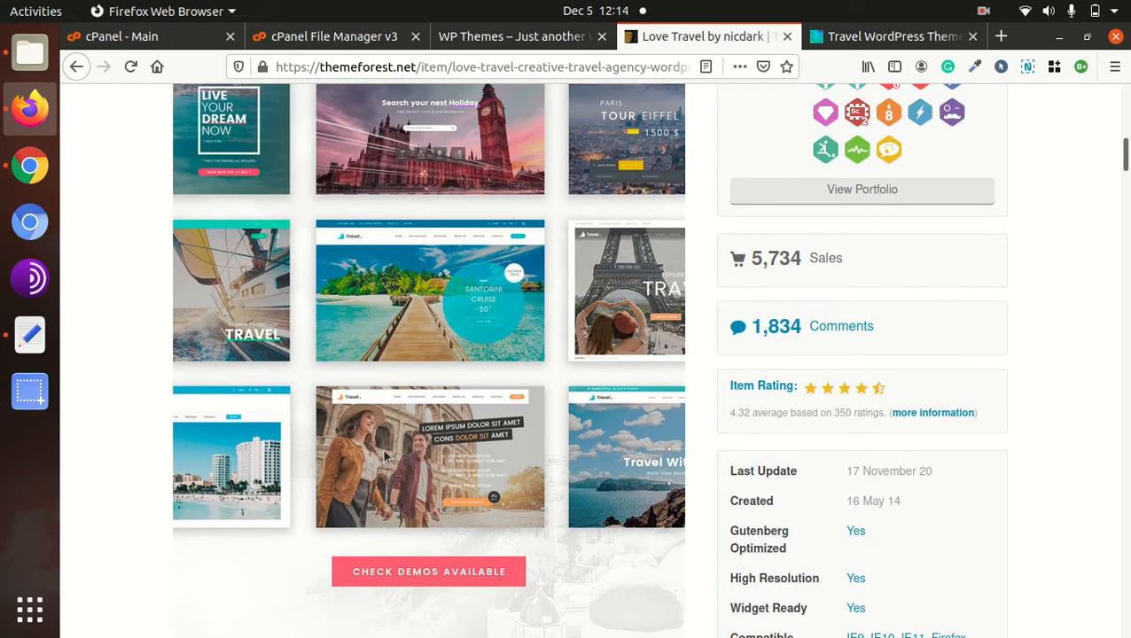
scroll(361, 452, "up", 4)
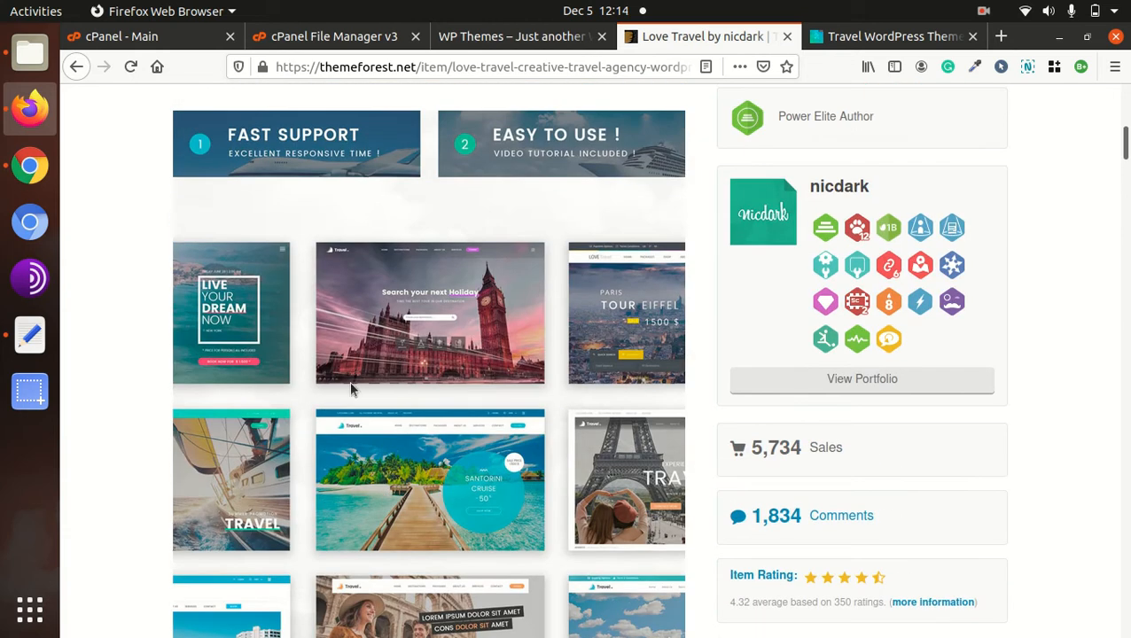
scroll(322, 314, "up", 4)
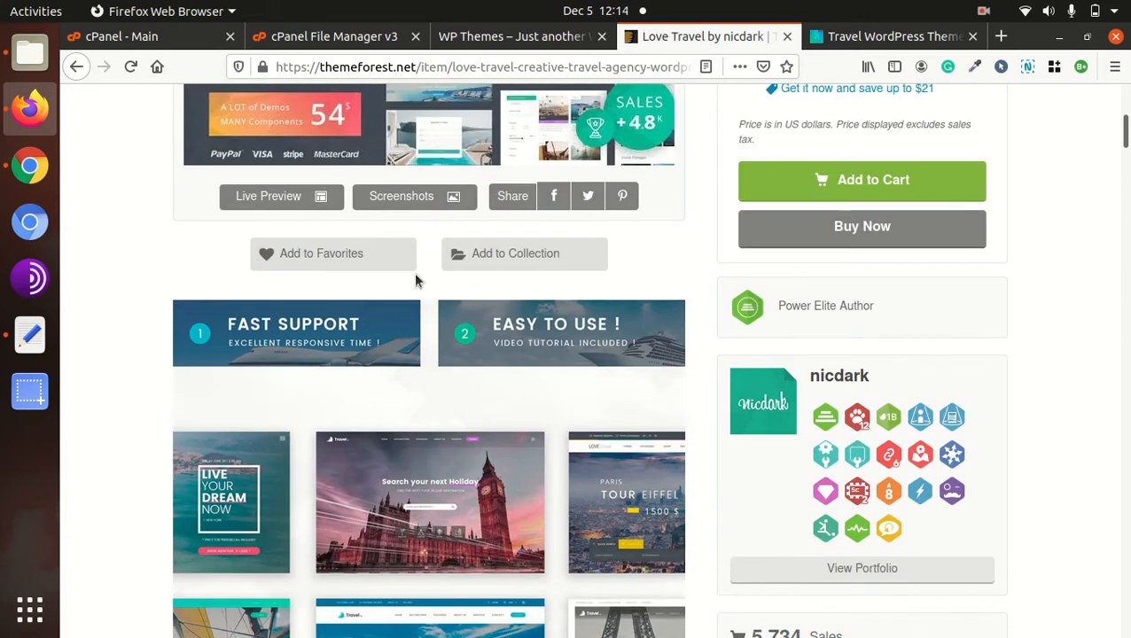
scroll(589, 284, "up", 5)
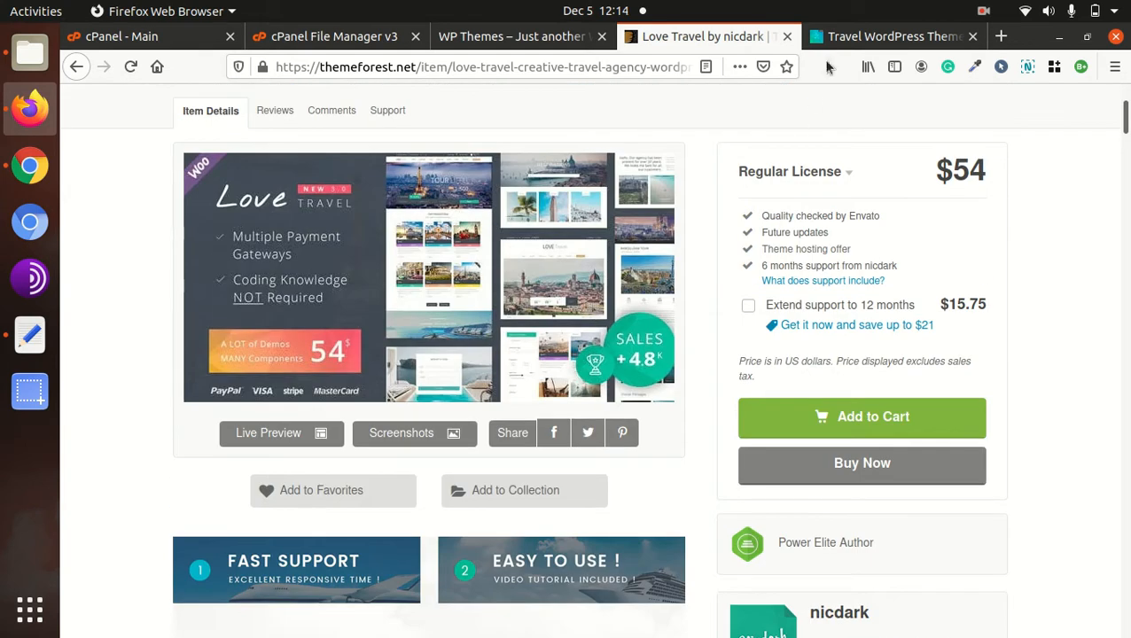
- Return to the Travel theme's intro page and examine the six available demos, from Travel Agency to Original Demo
left_click(855, 37)
scroll(366, 371, "down", 4)
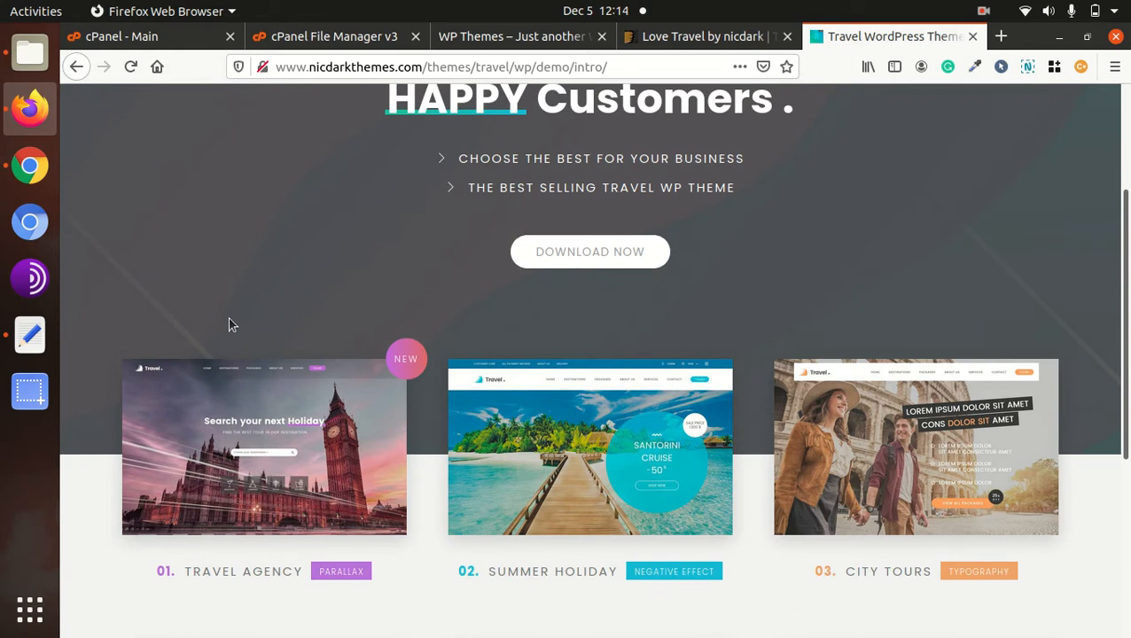
scroll(559, 432, "down", 3)
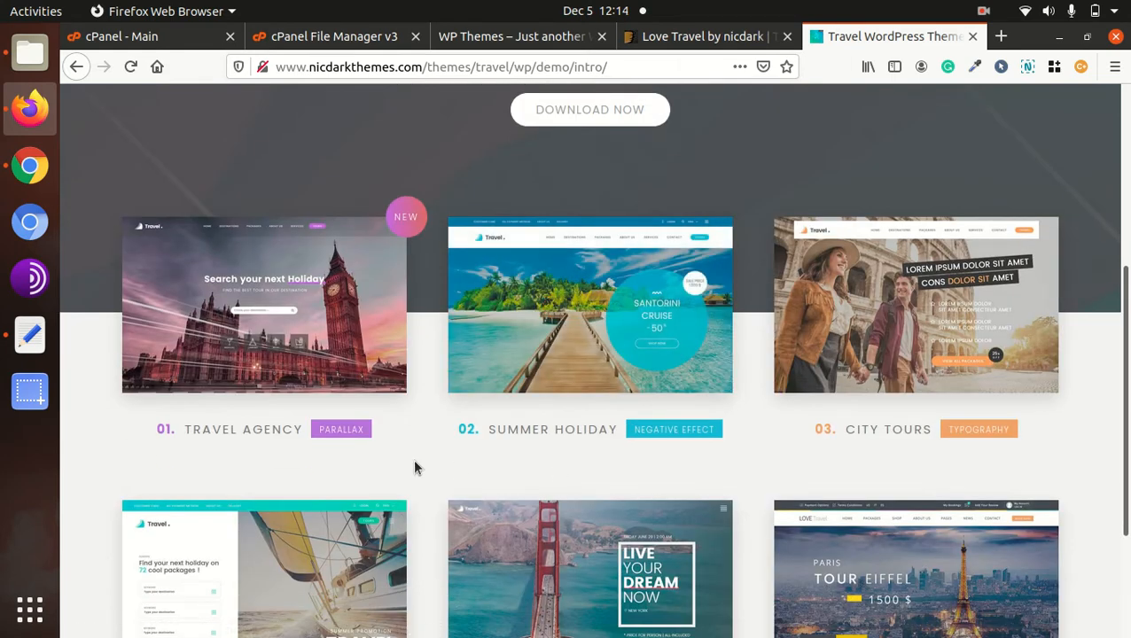
scroll(414, 467, "down", 4)
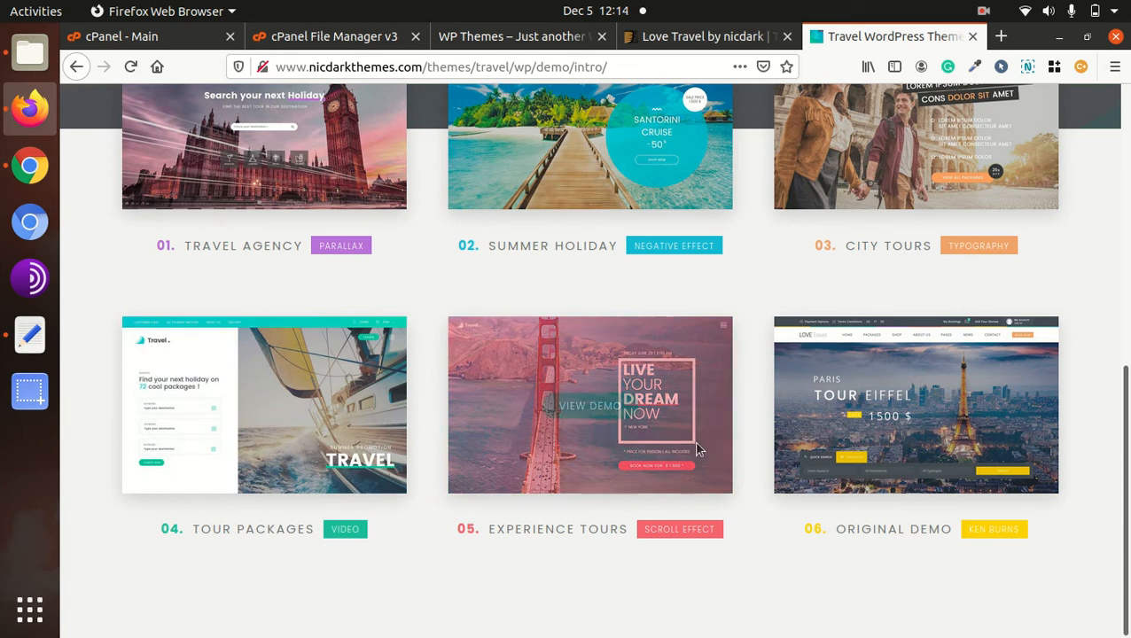
scroll(802, 597, "up", 2)
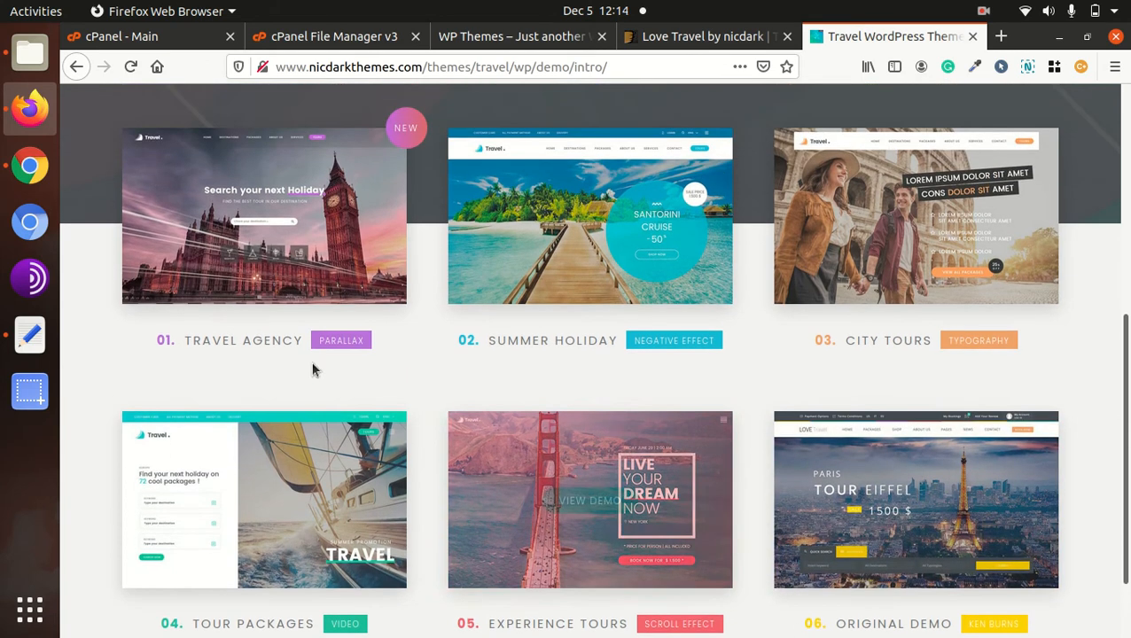
scroll(535, 431, "up", 5)
scroll(567, 425, "down", 5)
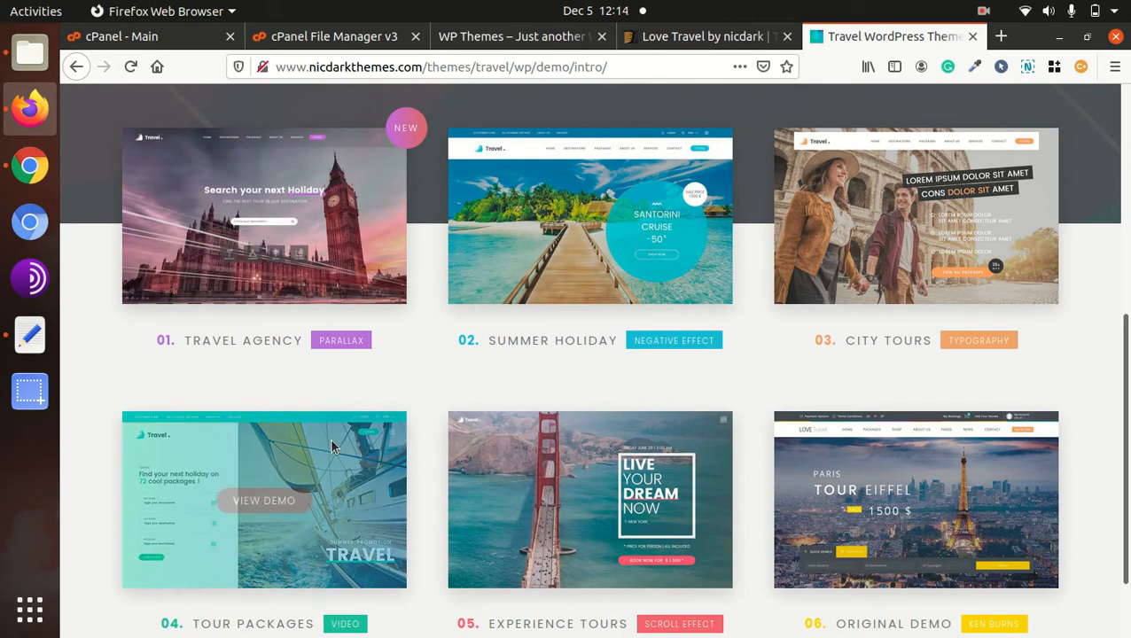
scroll(461, 450, "down", 2)
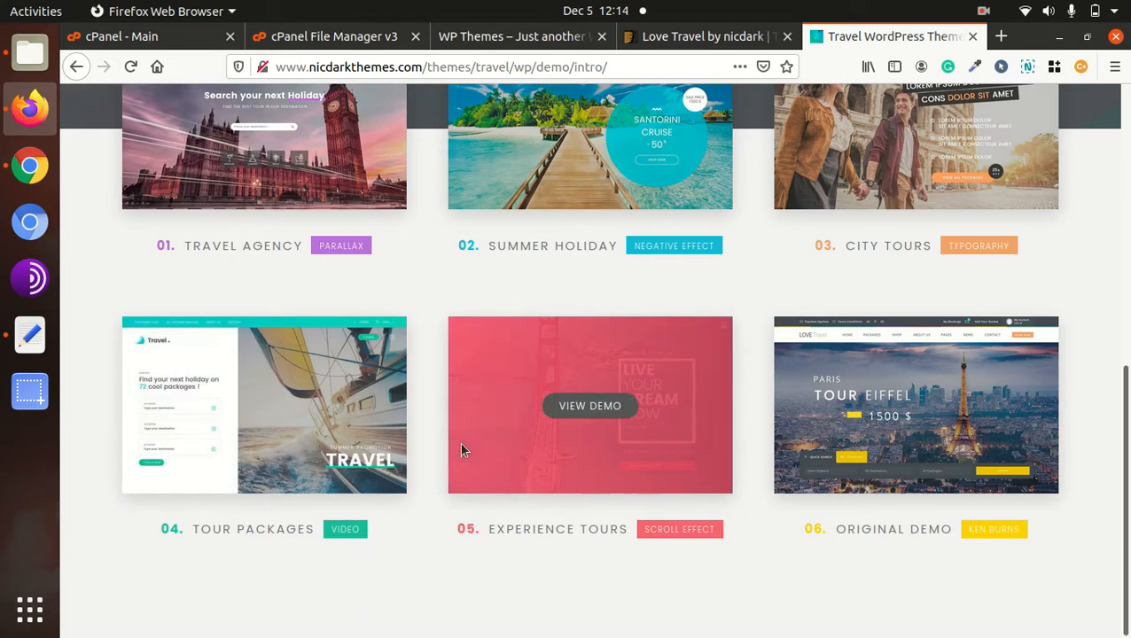
scroll(459, 441, "up", 3)
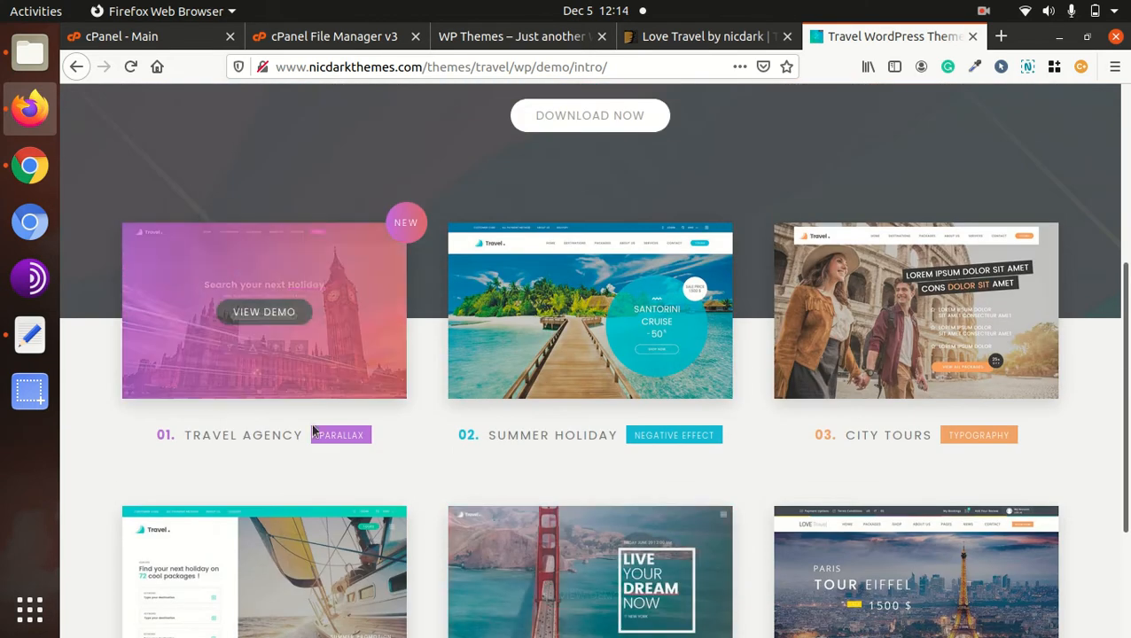
scroll(875, 403, "down", 3)
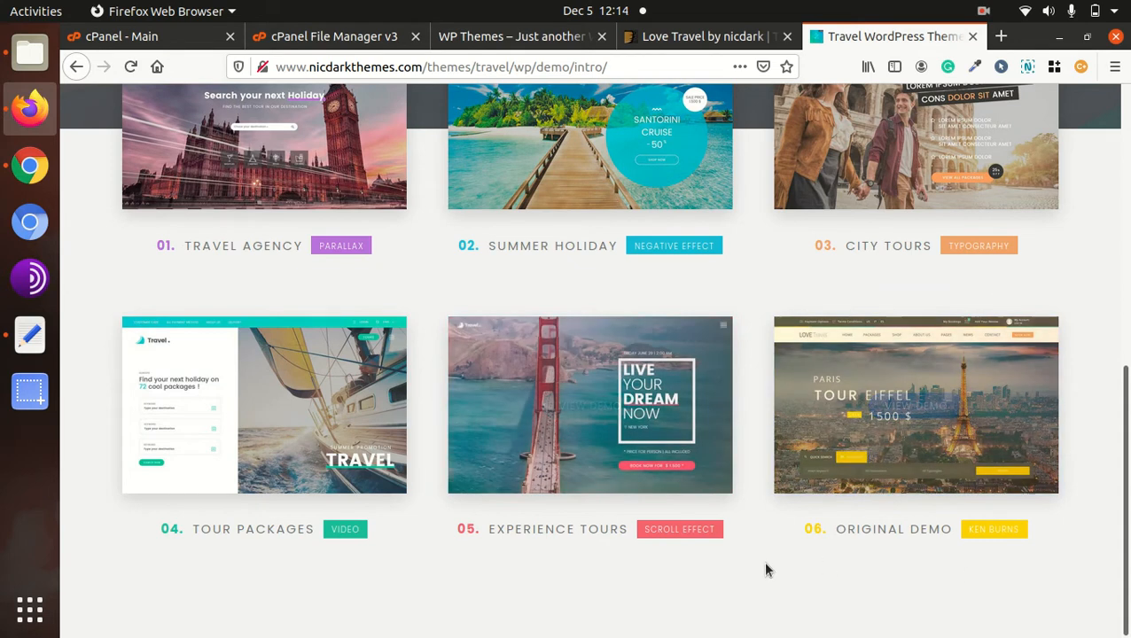
scroll(760, 559, "up", 3)
scroll(261, 313, "down", 2)
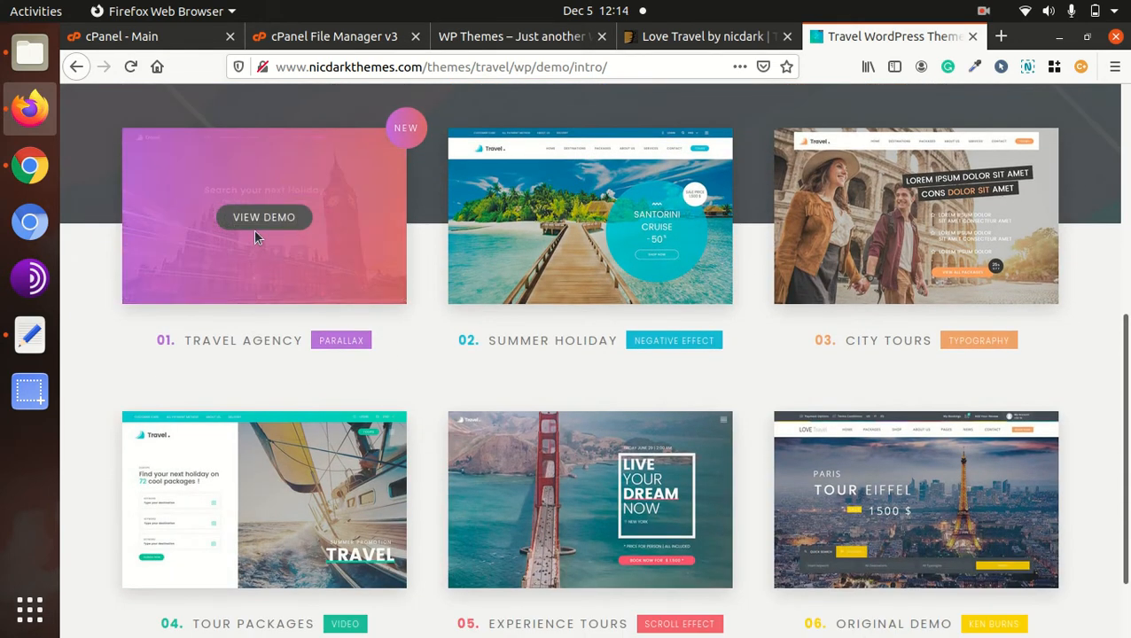
- Open the Travel Agency demo and check the destination choices in its holiday search, leaving the destination unselected
left_click(263, 217)
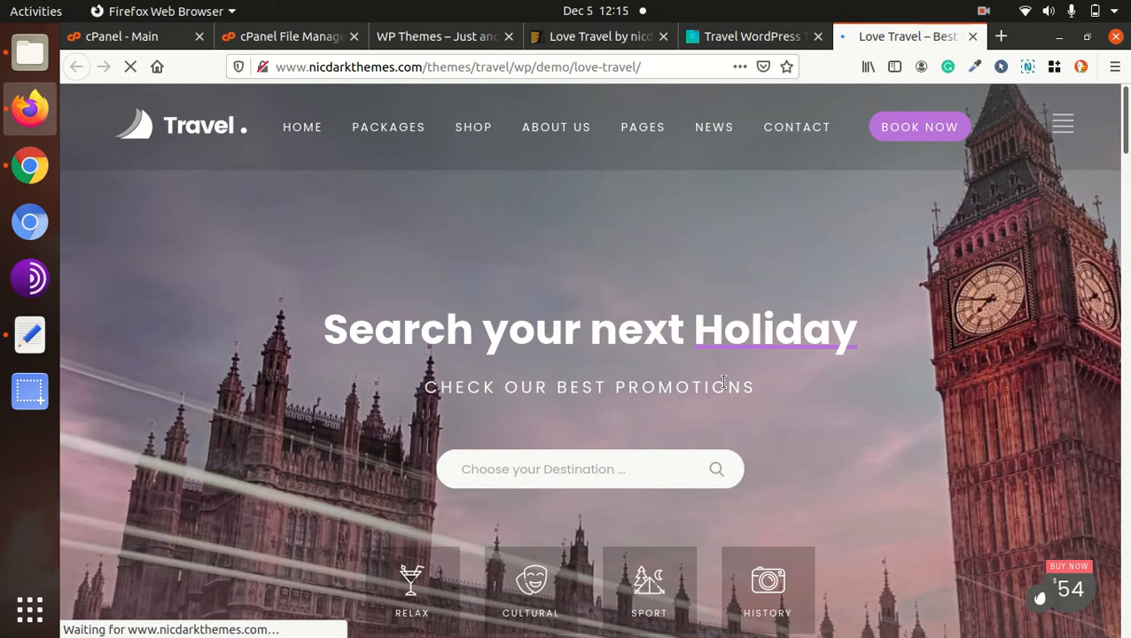
scroll(723, 383, "down", 5)
scroll(722, 384, "up", 3)
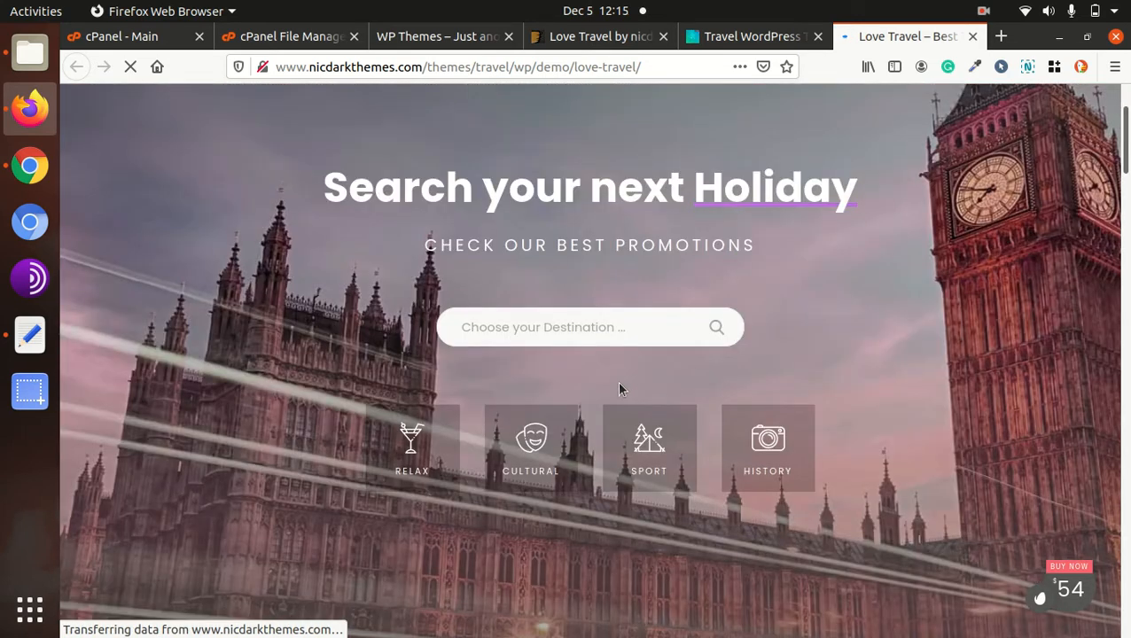
left_click(505, 341)
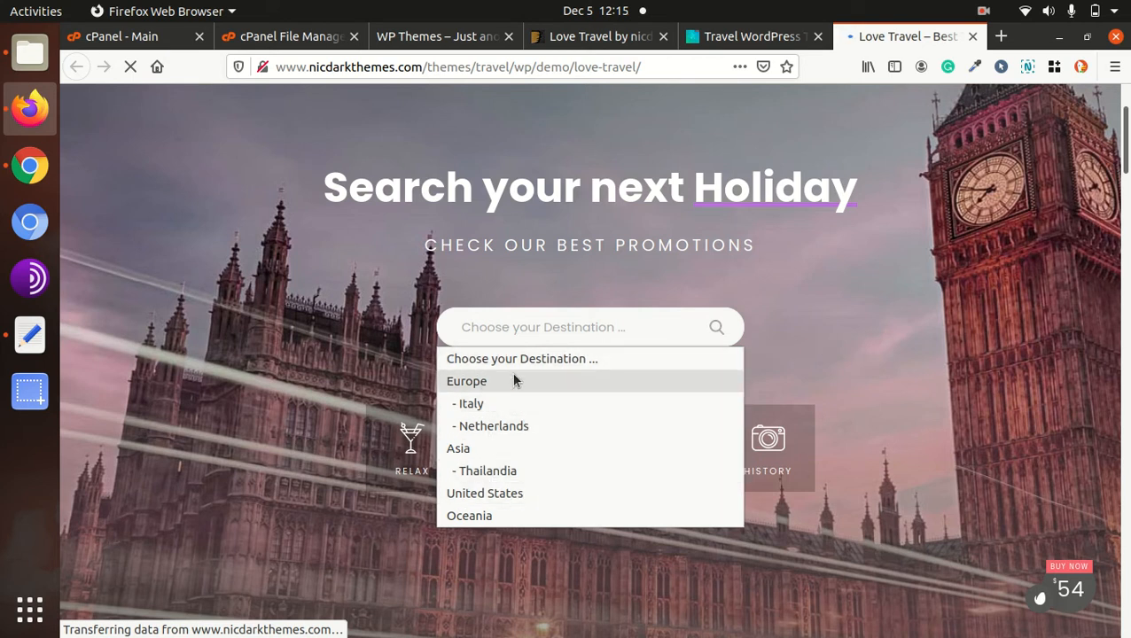
left_click(527, 328)
- Examine the Travel Agency demo's homepage sections, including destinations, beach offer, promotions, packages and footer
scroll(583, 368, "down", 8)
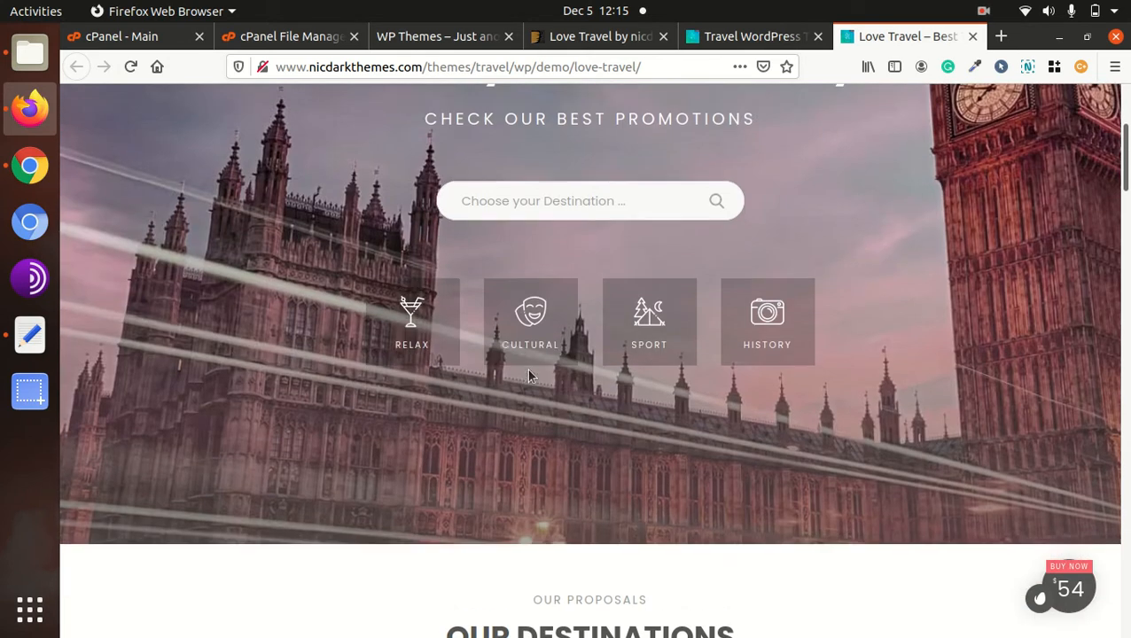
scroll(573, 388, "down", 1)
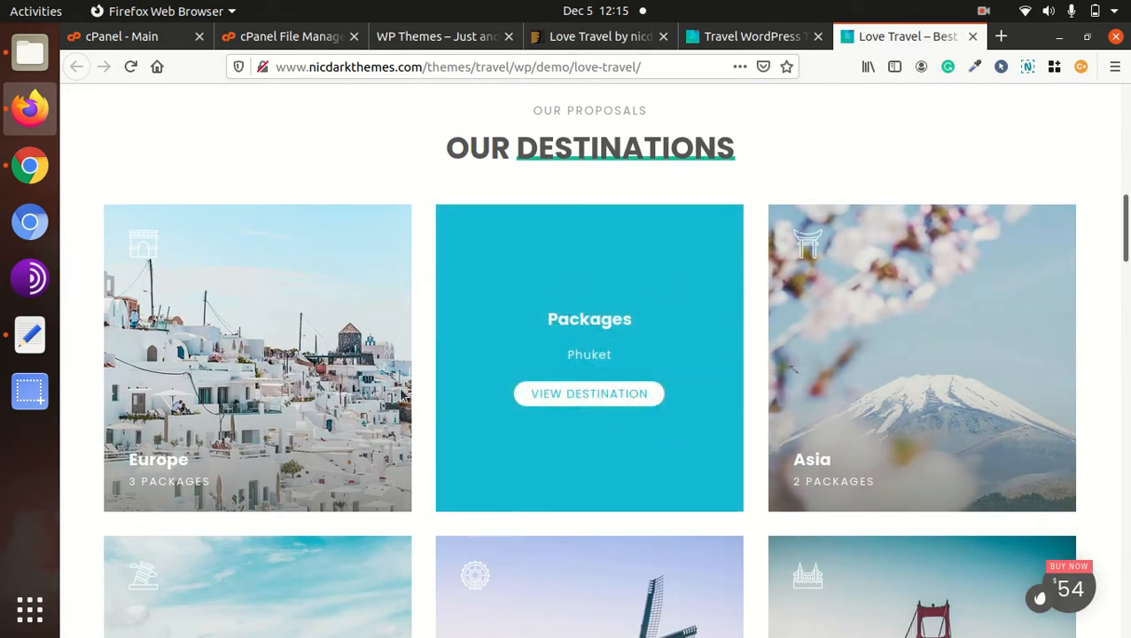
scroll(905, 372, "down", 5)
scroll(858, 388, "down", 9)
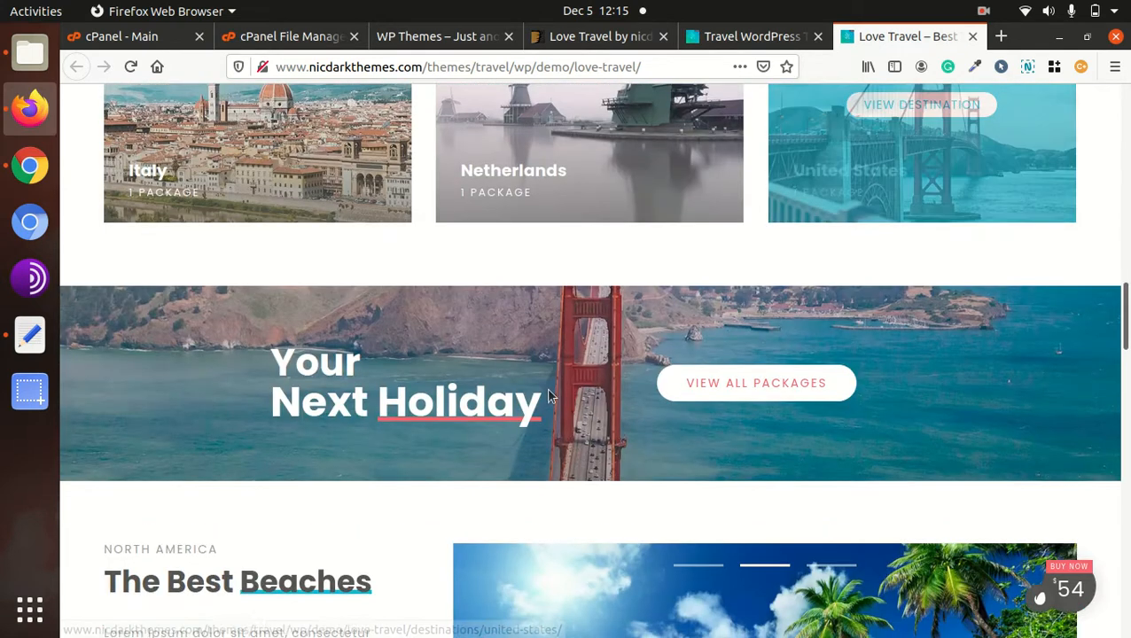
scroll(369, 301, "down", 3)
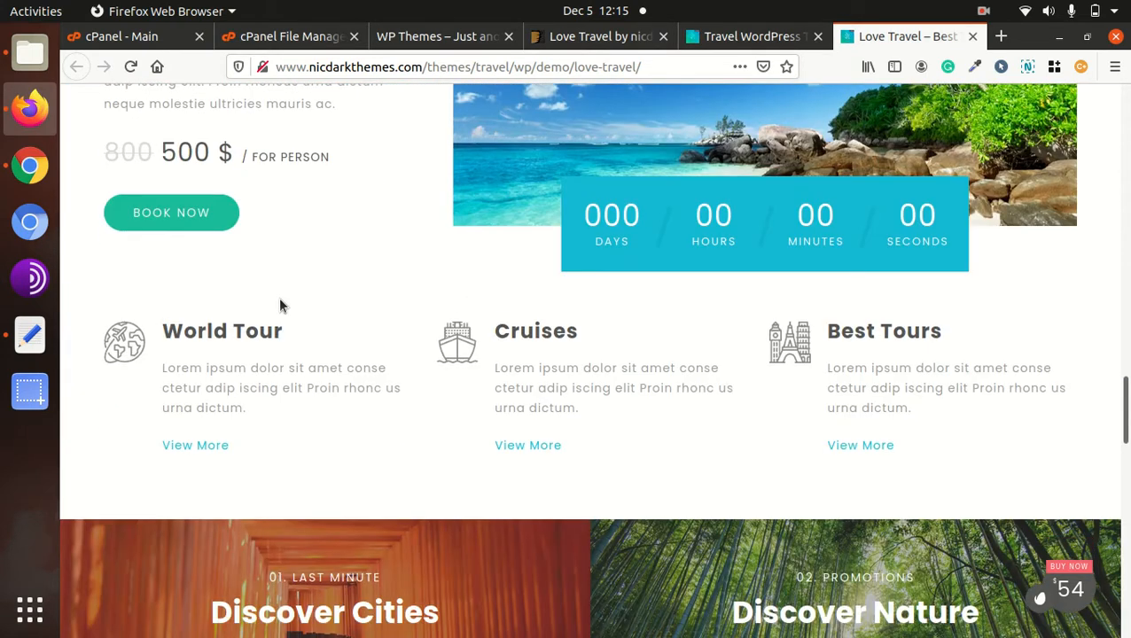
scroll(227, 303, "down", 6)
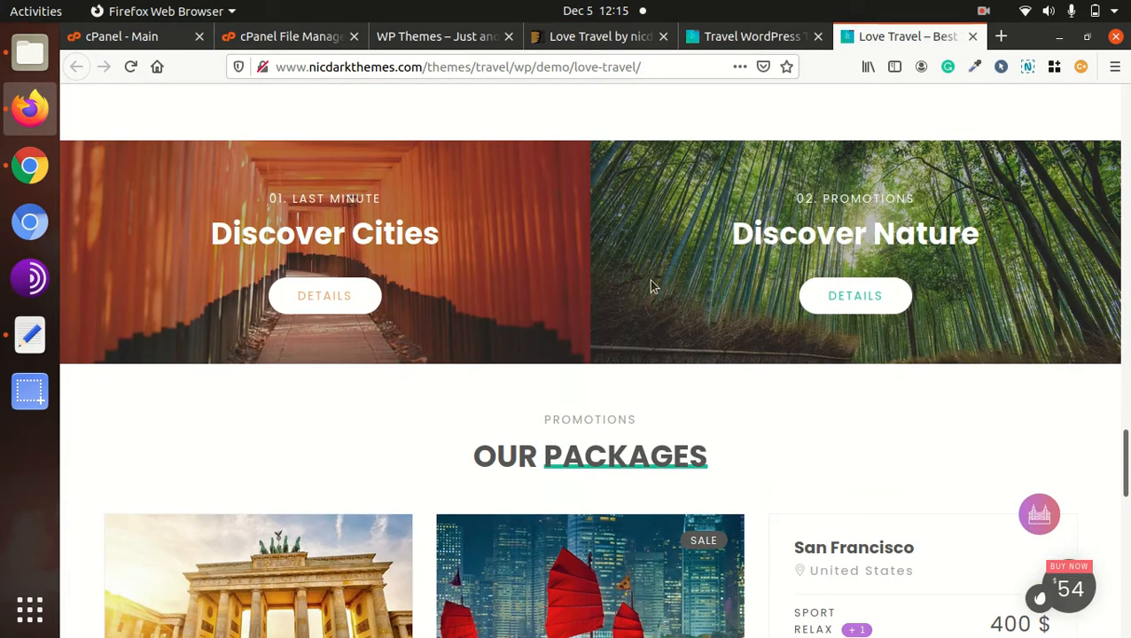
scroll(383, 338, "down", 10)
scroll(288, 321, "up", 5)
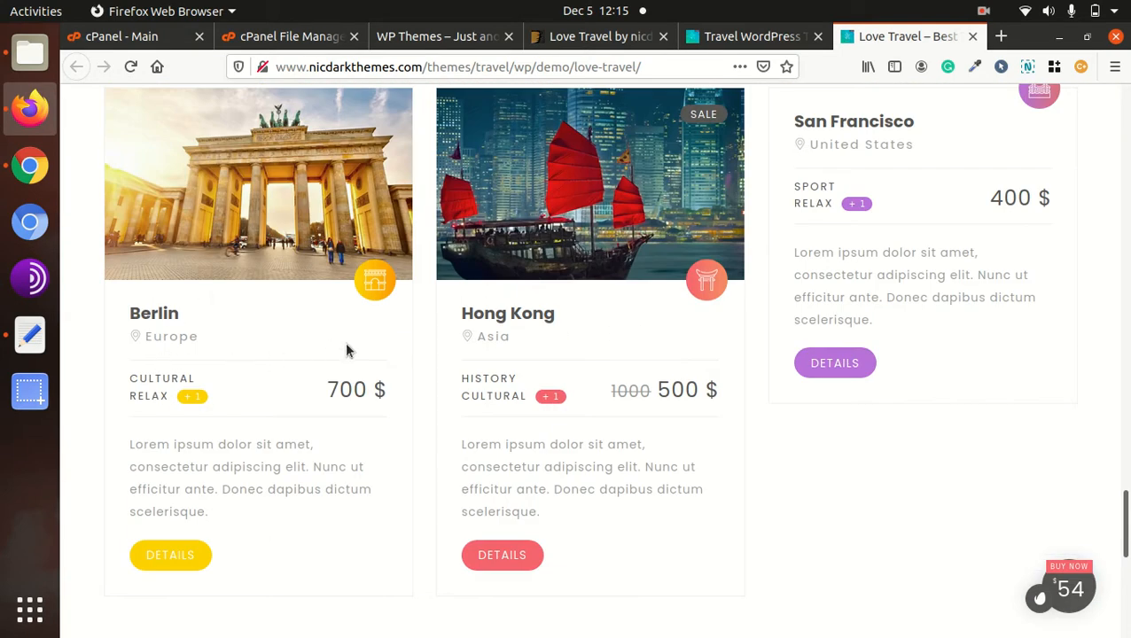
scroll(449, 303, "down", 8)
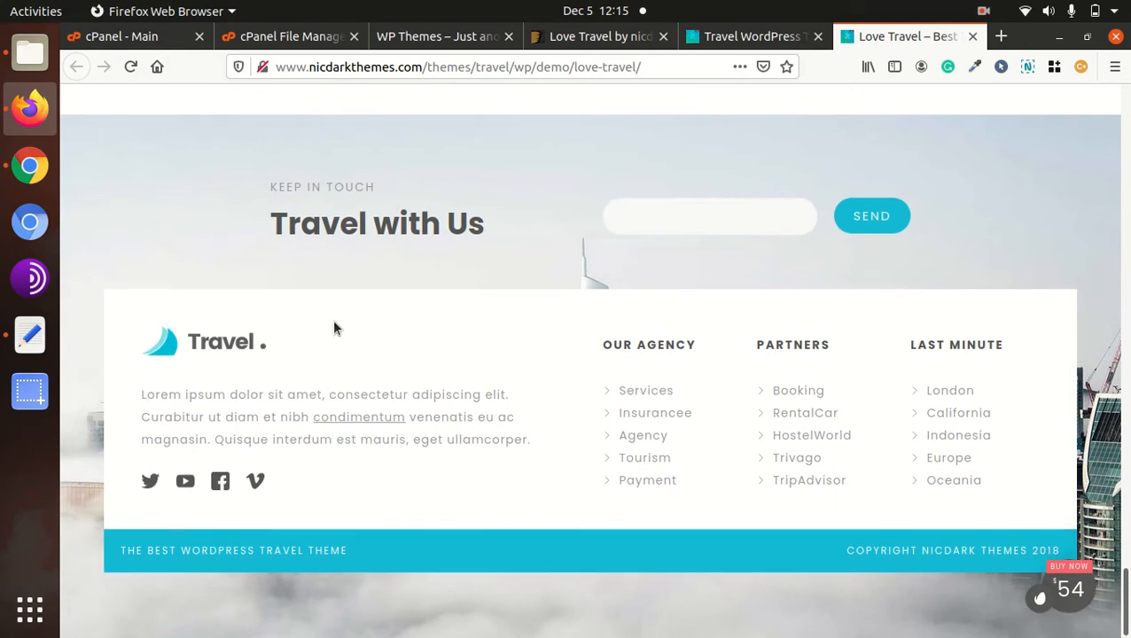
scroll(619, 394, "up", 20)
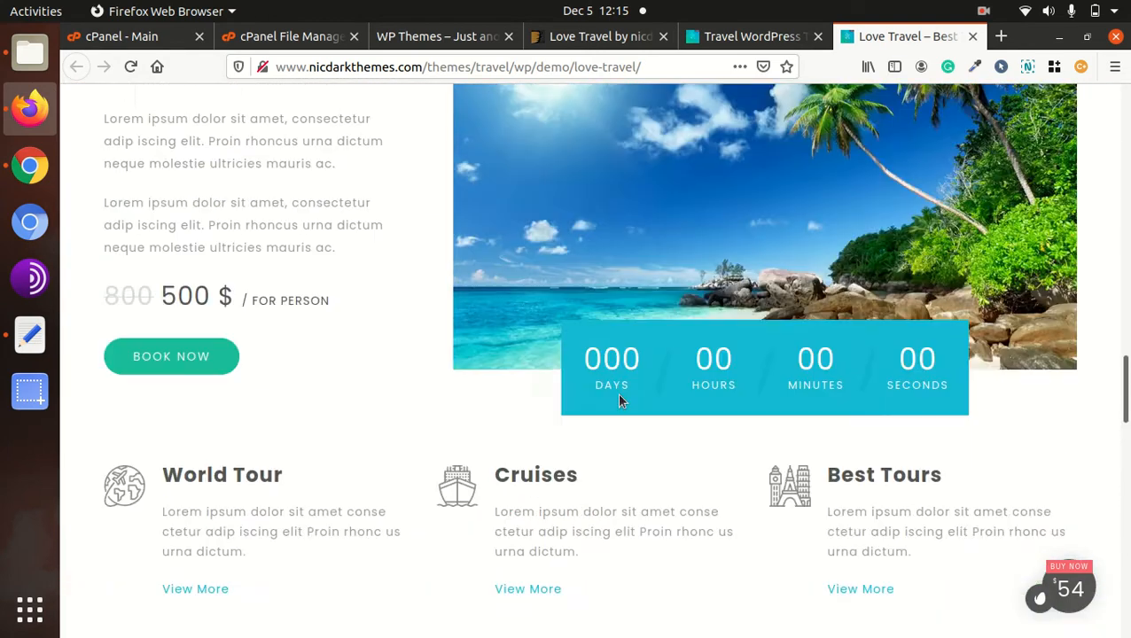
scroll(619, 400, "up", 15)
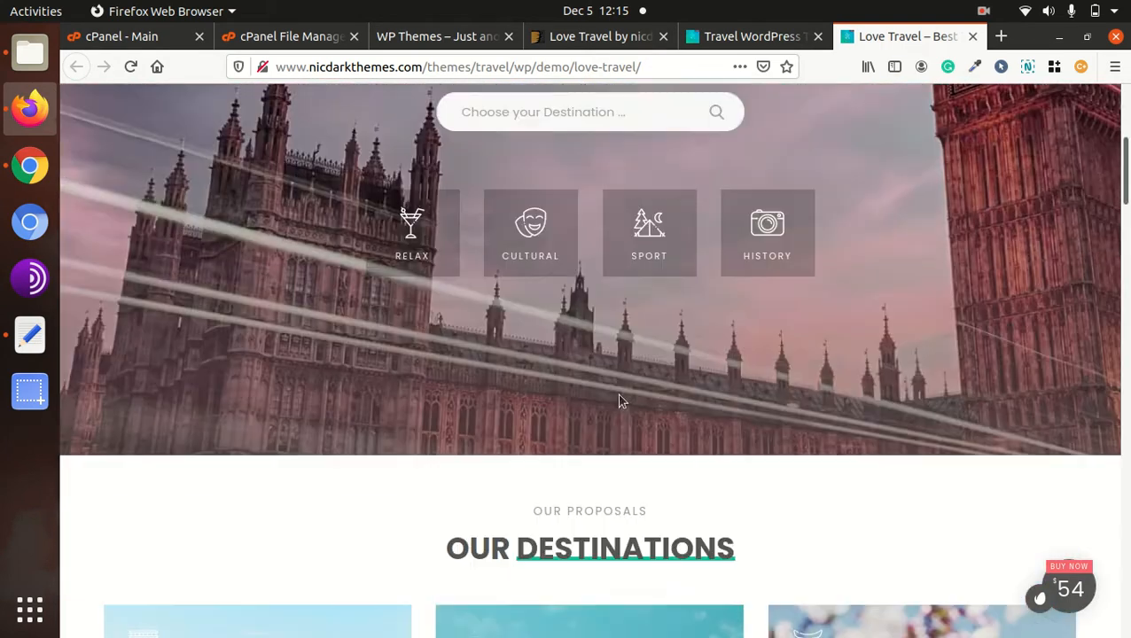
- Open the demo's Search 1 packages page, check its destination choices and filter the tours by the Relax typology
scroll(619, 399, "up", 2)
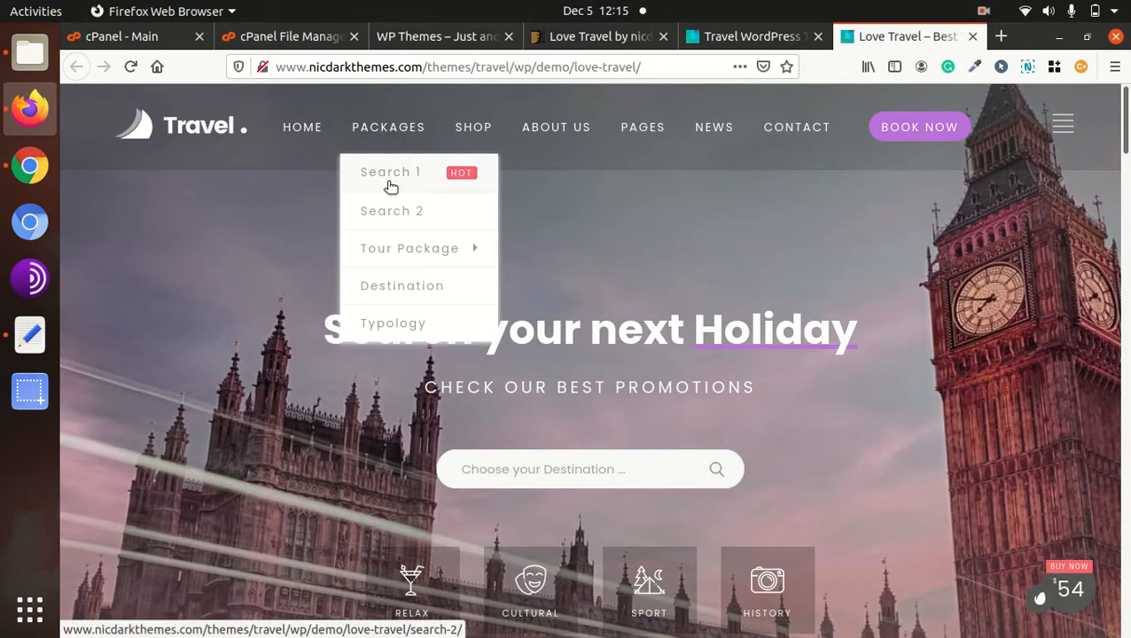
mouse_move(394, 133)
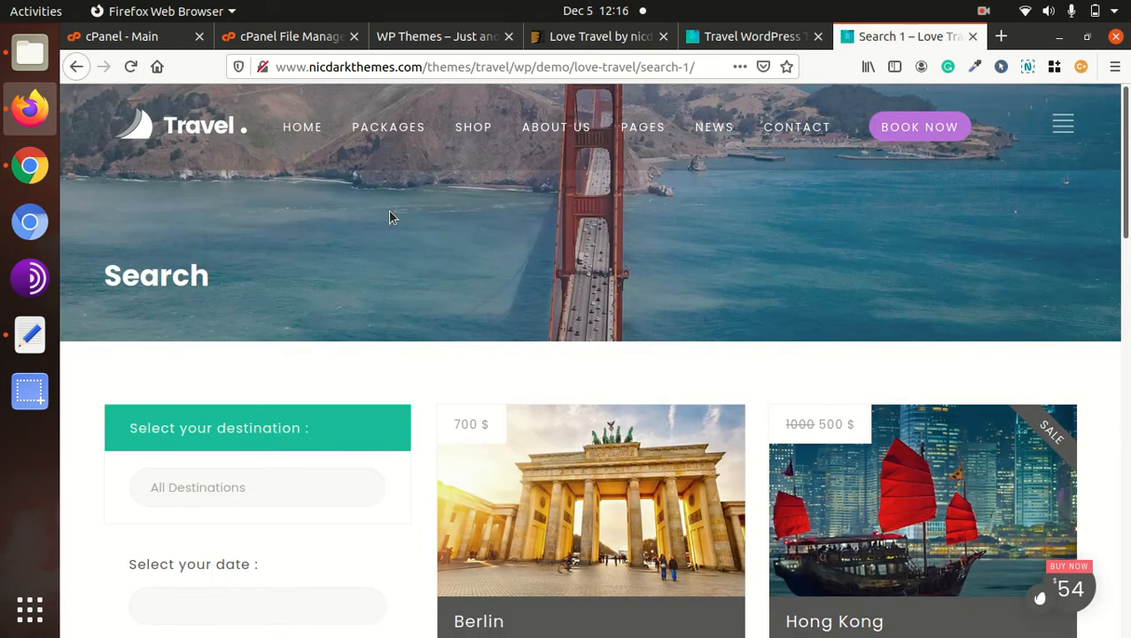
scroll(390, 217, "down", 3)
left_click(225, 257)
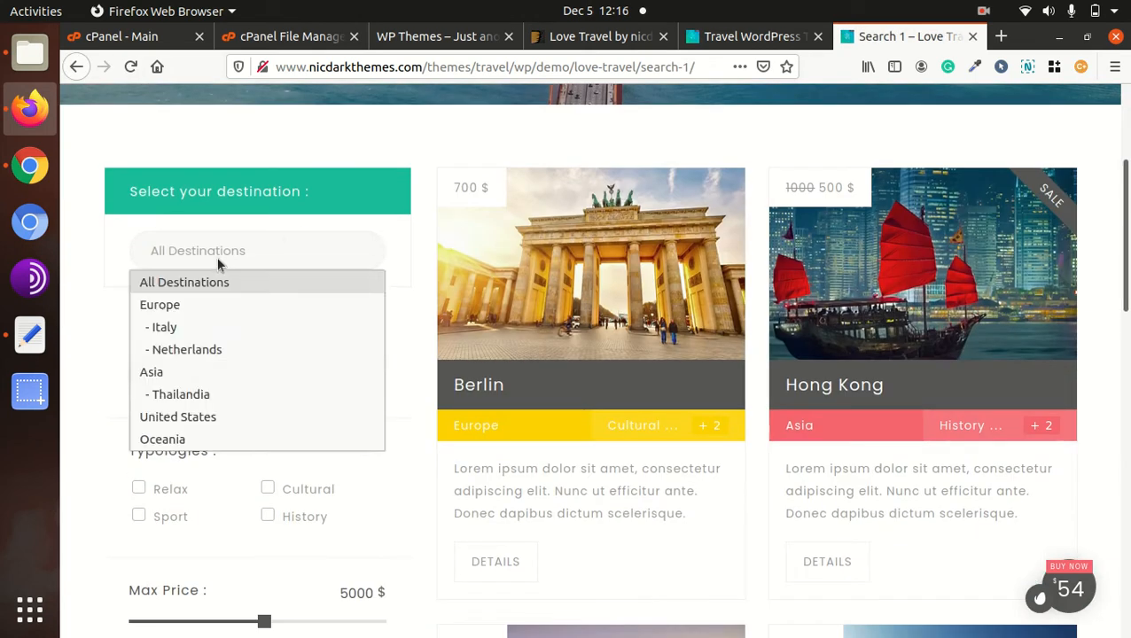
left_click(417, 312)
scroll(148, 366, "down", 2)
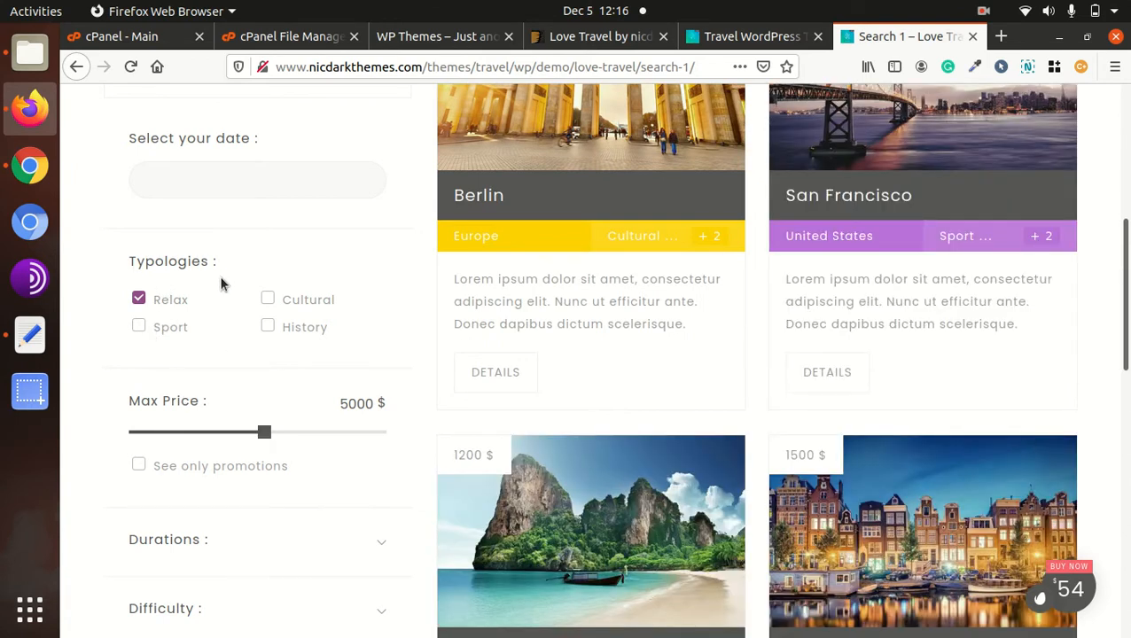
- Expand the Durations filter and examine the search page's remaining filters, tour results, pagination and newsletter section
scroll(210, 280, "down", 5)
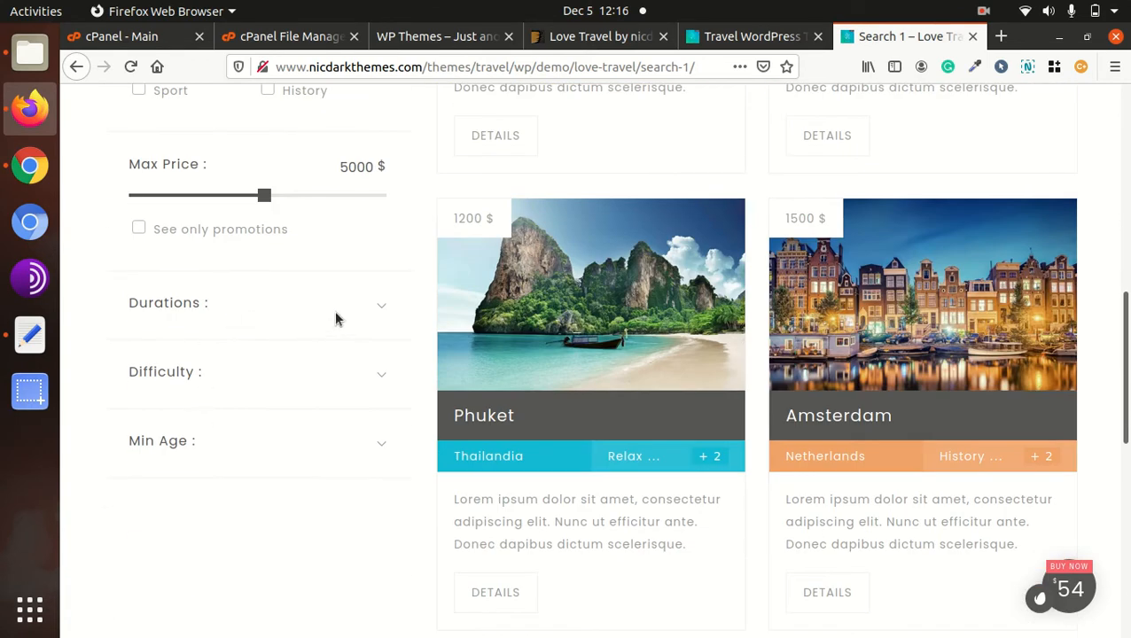
left_click(382, 310)
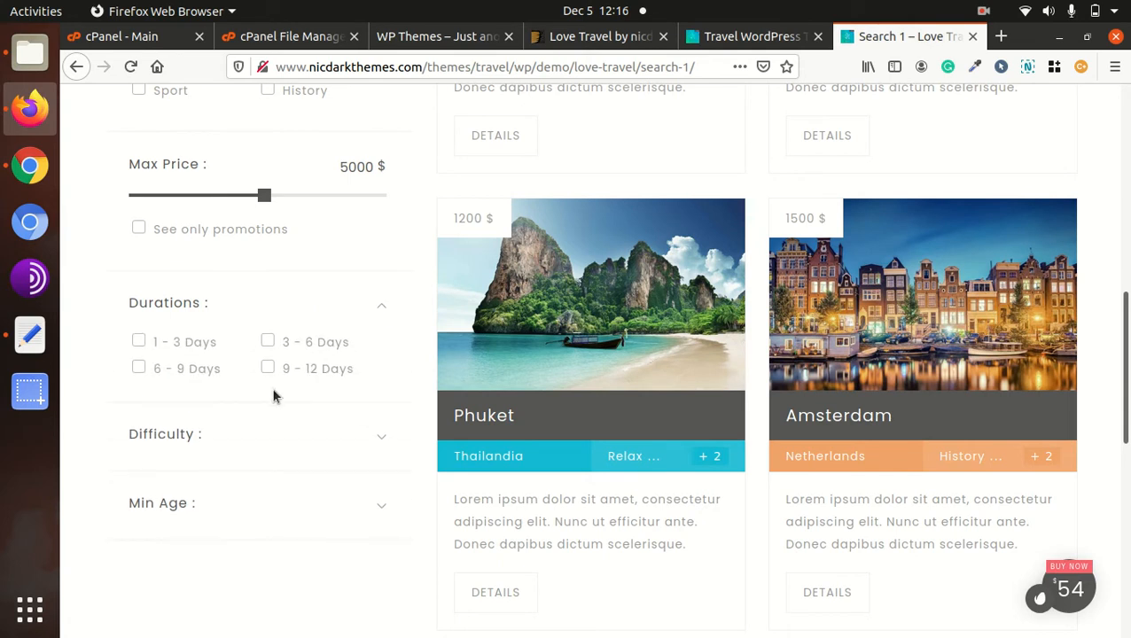
scroll(643, 425, "down", 10)
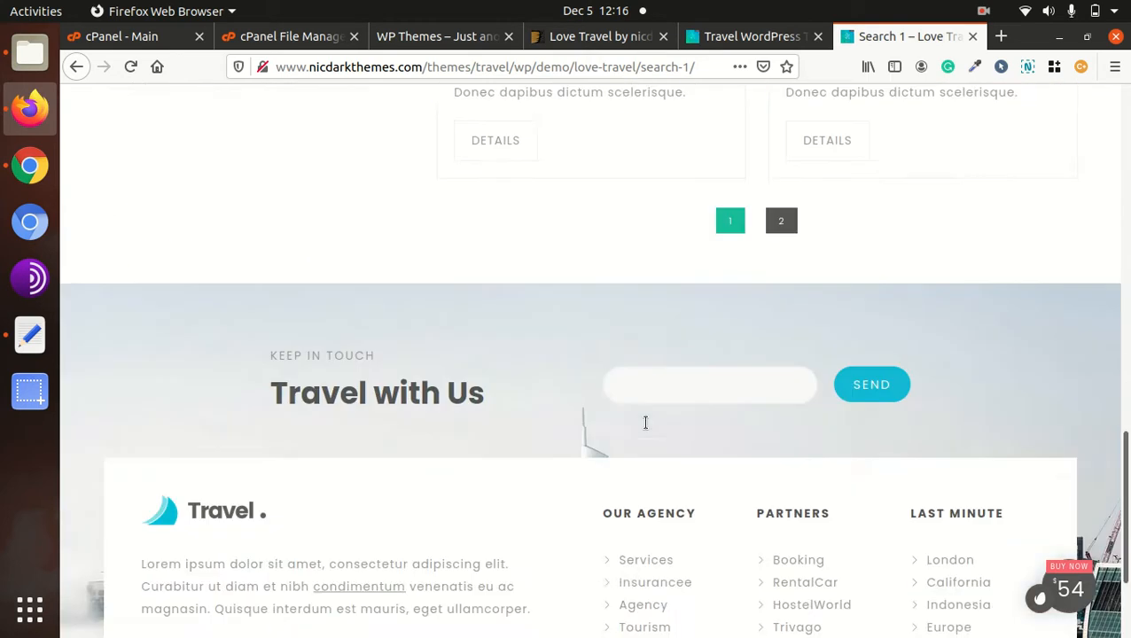
scroll(644, 430, "up", 5)
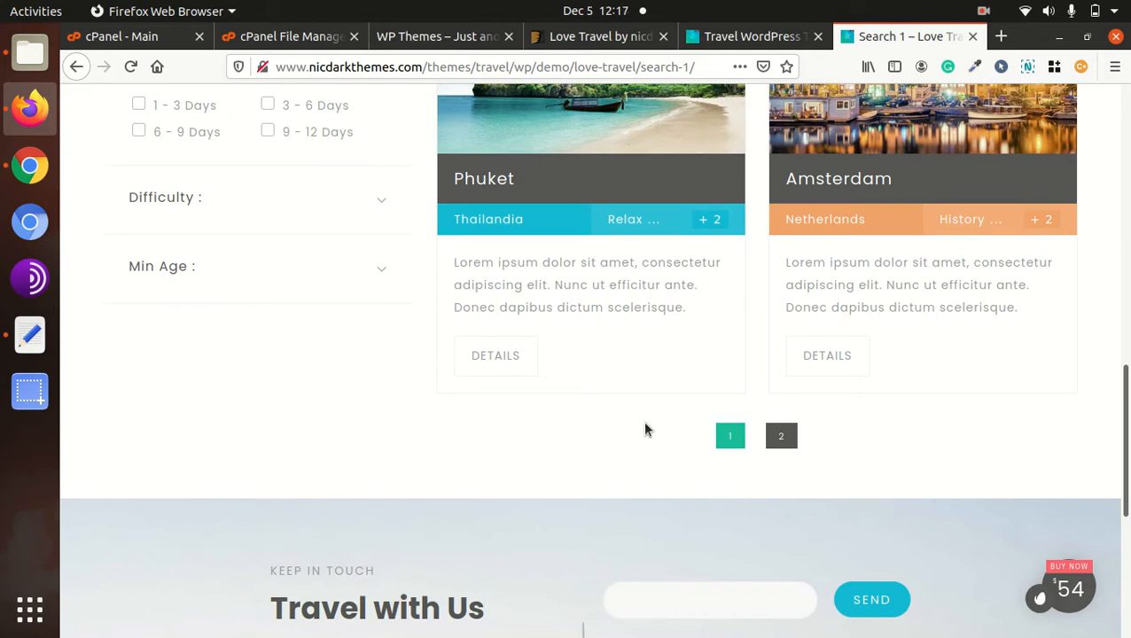
scroll(644, 430, "up", 7)
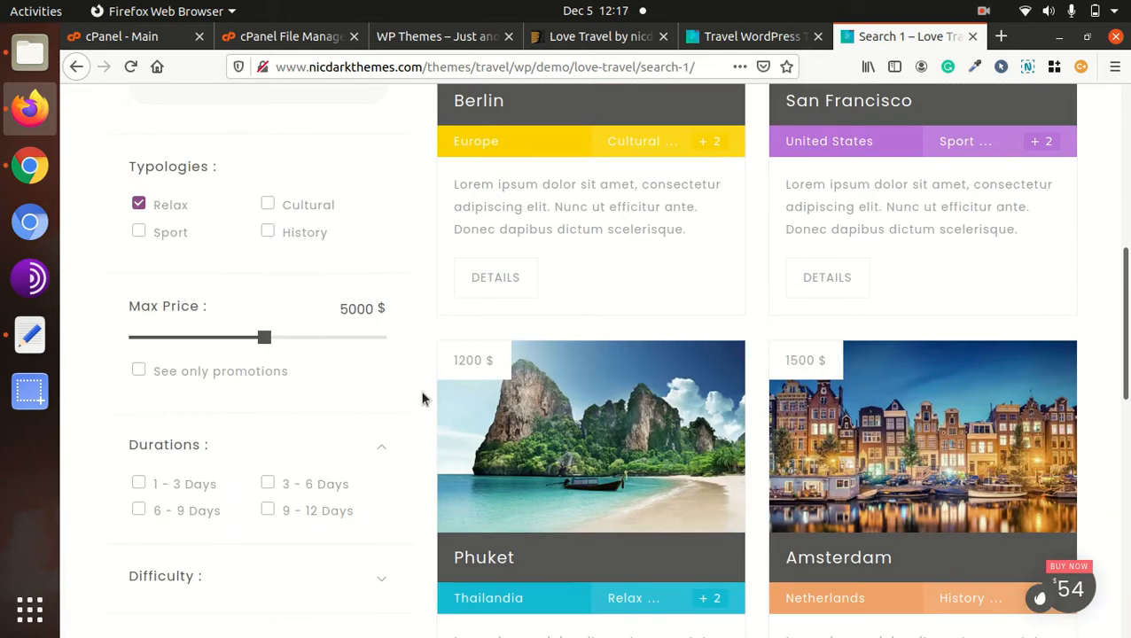
scroll(409, 369, "up", 3)
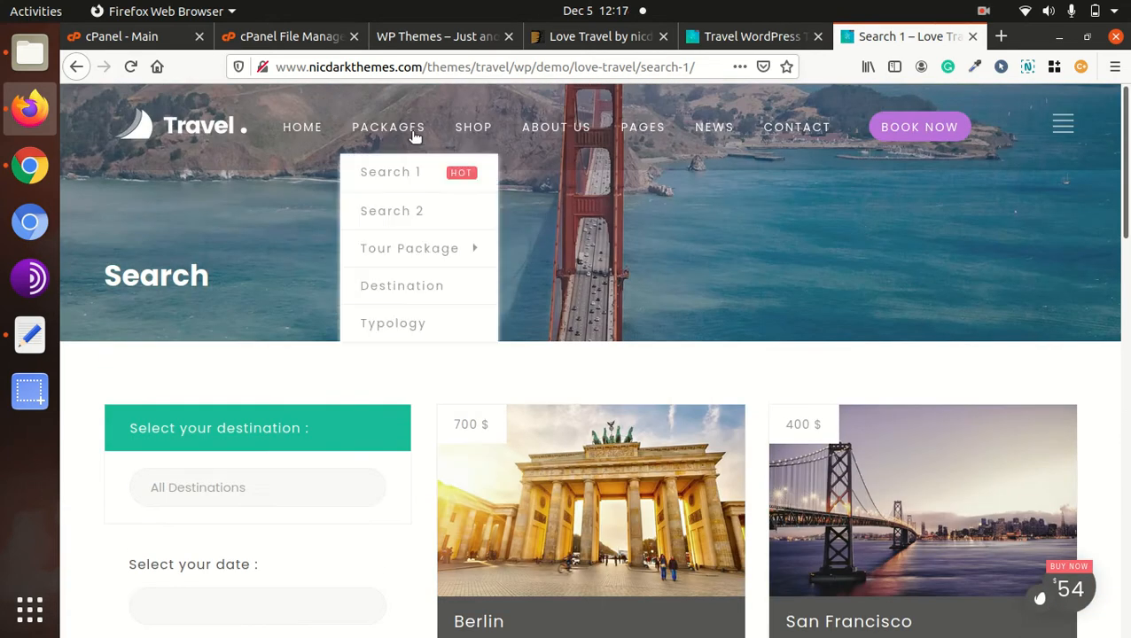
- Open the San Francisco tour package page and look over its header, typologies, difficulty, minimum age and price details
mouse_move(480, 126)
mouse_move(416, 256)
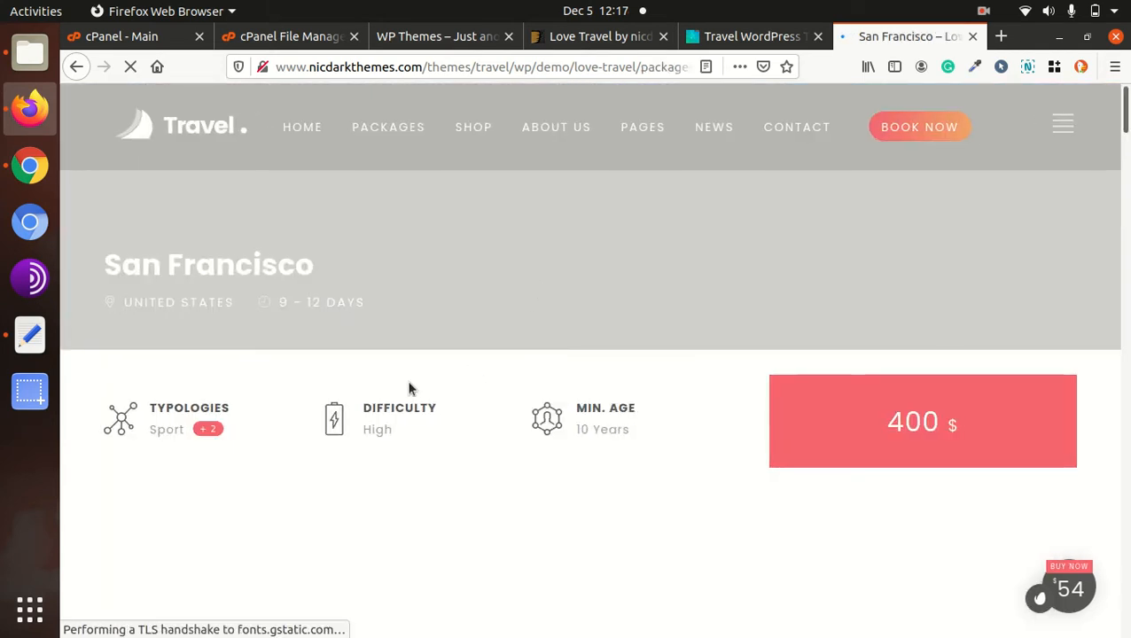
scroll(387, 395, "down", 2)
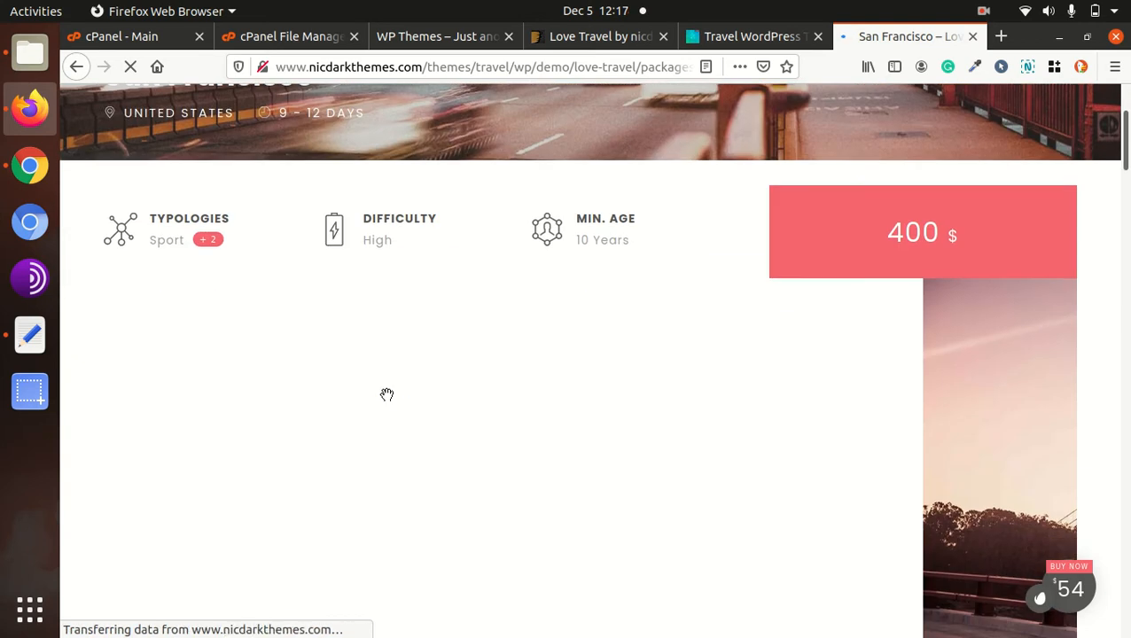
scroll(386, 395, "down", 2)
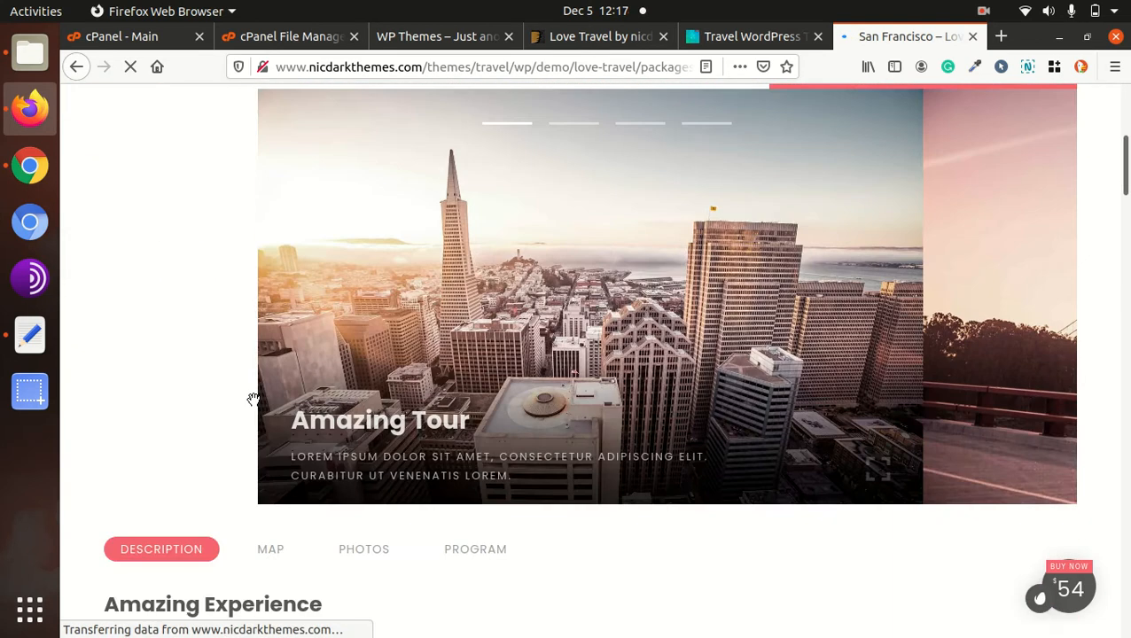
scroll(676, 358, "down", 2)
scroll(579, 225, "up", 3)
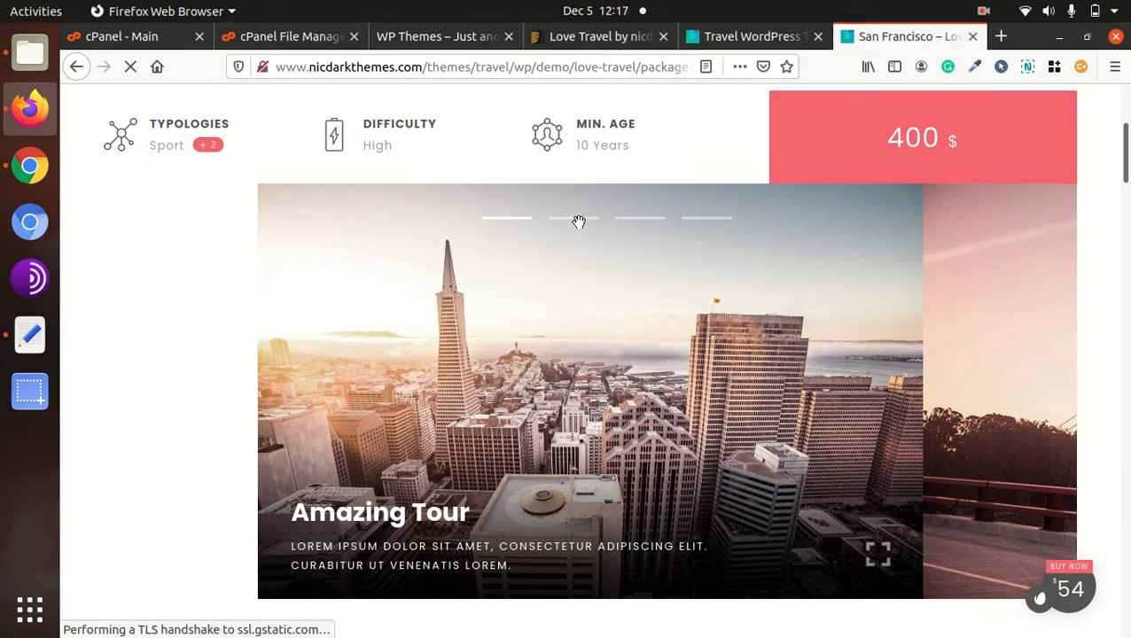
- Browse through the photos in the San Francisco package's image slider
left_click_drag(717, 286, 457, 285)
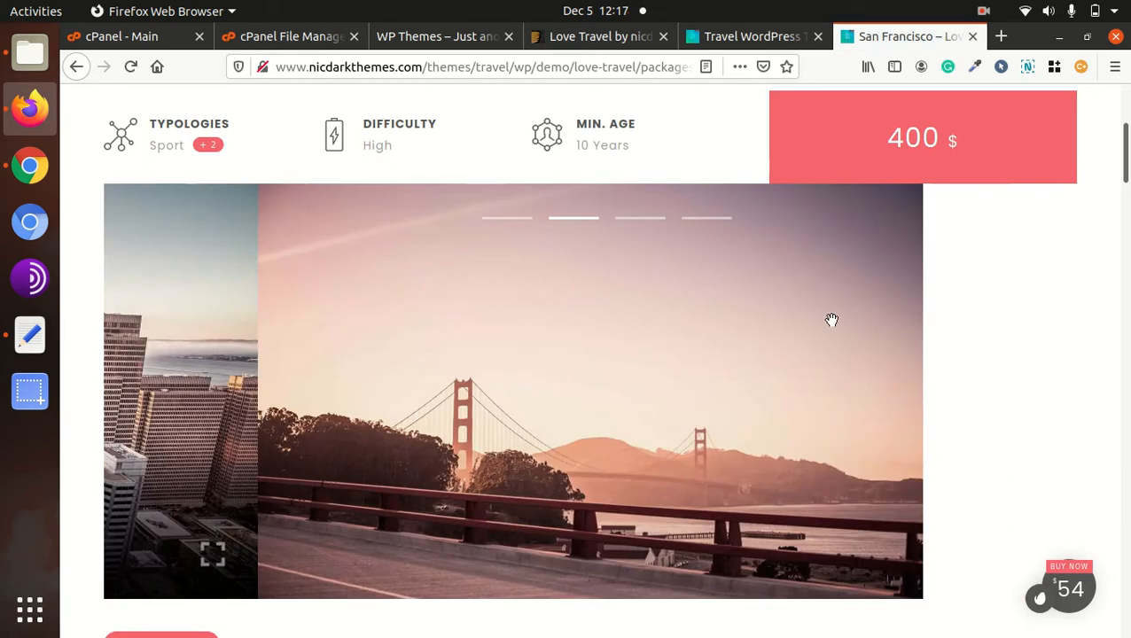
left_click_drag(569, 334, 755, 405)
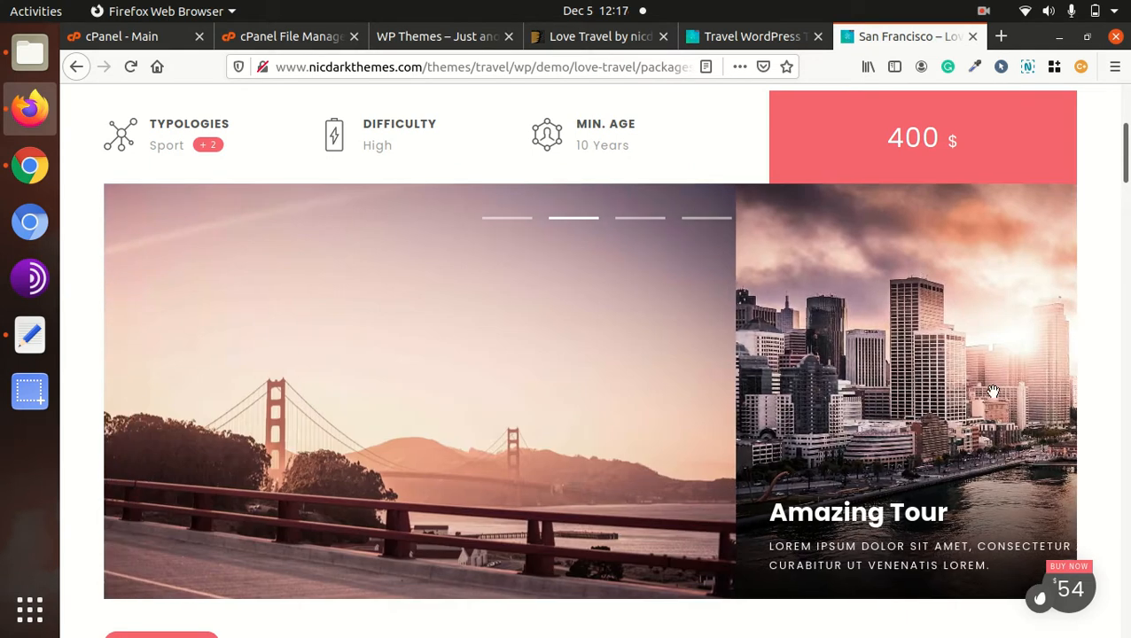
left_click_drag(669, 408, 611, 436)
- Examine the San Francisco package's description, specifications, tour map, gallery, related packages and footer, and return to the page's beginning
scroll(595, 439, "down", 8)
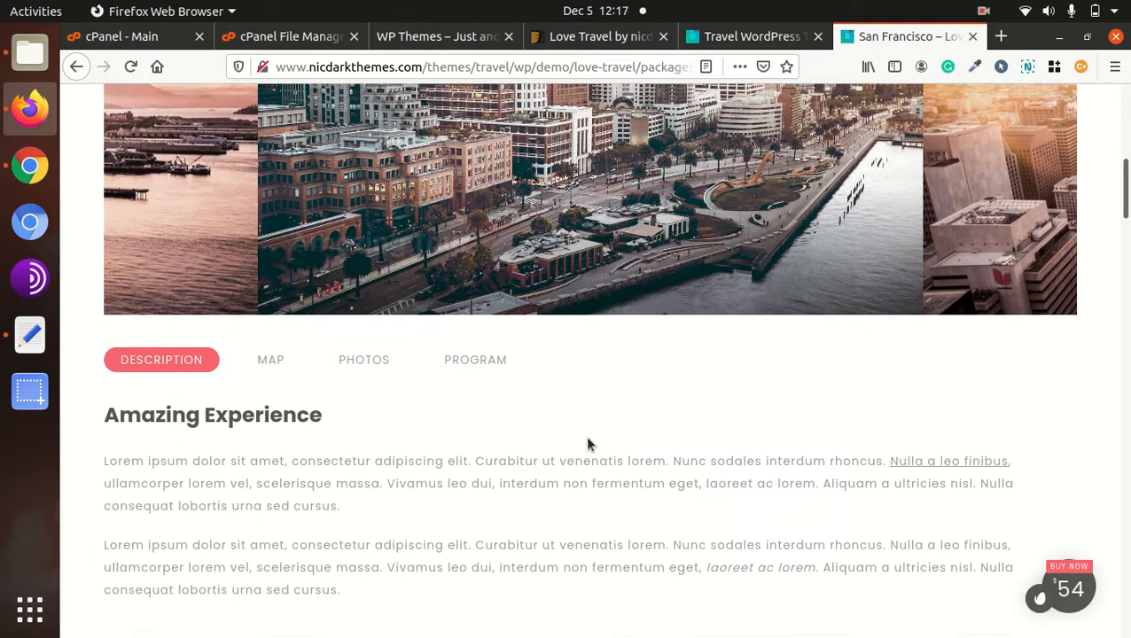
scroll(587, 444, "down", 2)
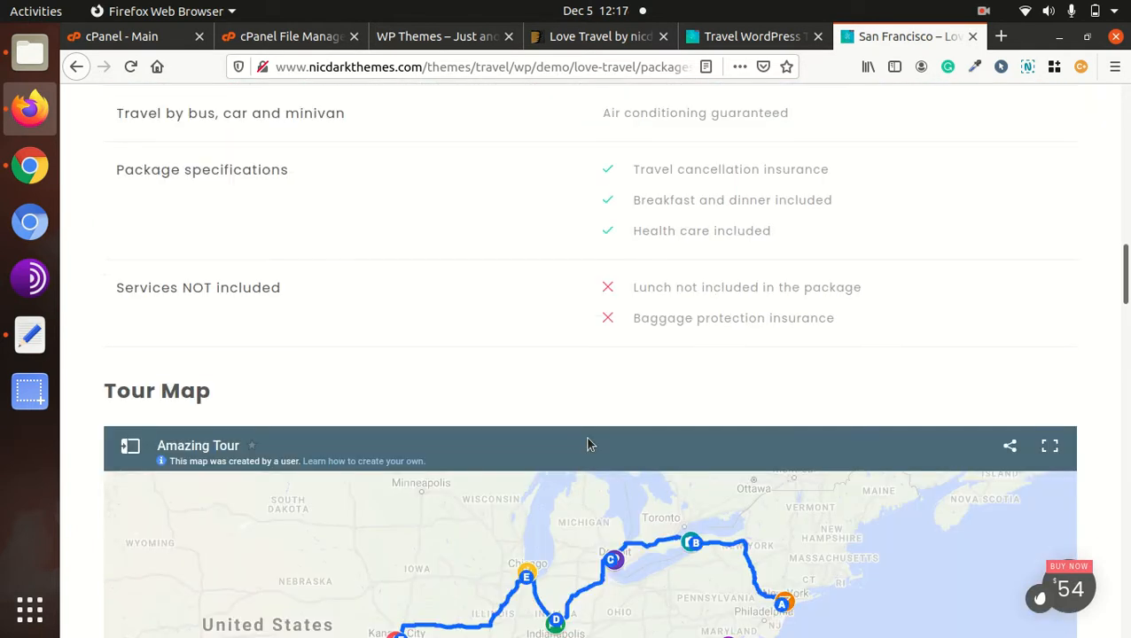
scroll(586, 439, "down", 3)
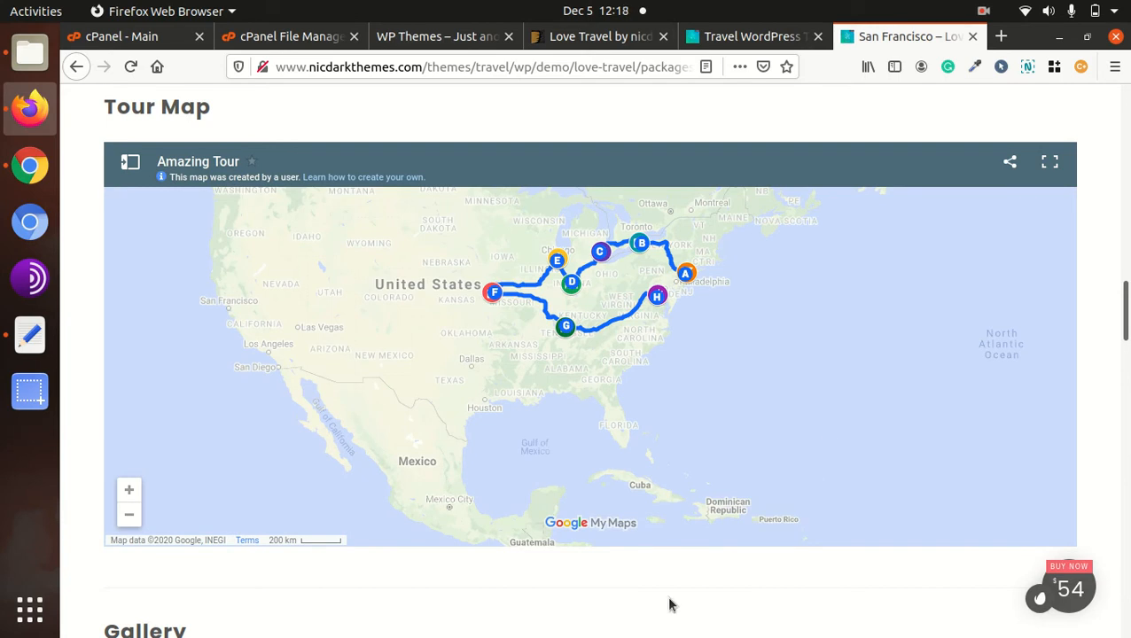
scroll(671, 605, "down", 5)
scroll(704, 405, "down", 10)
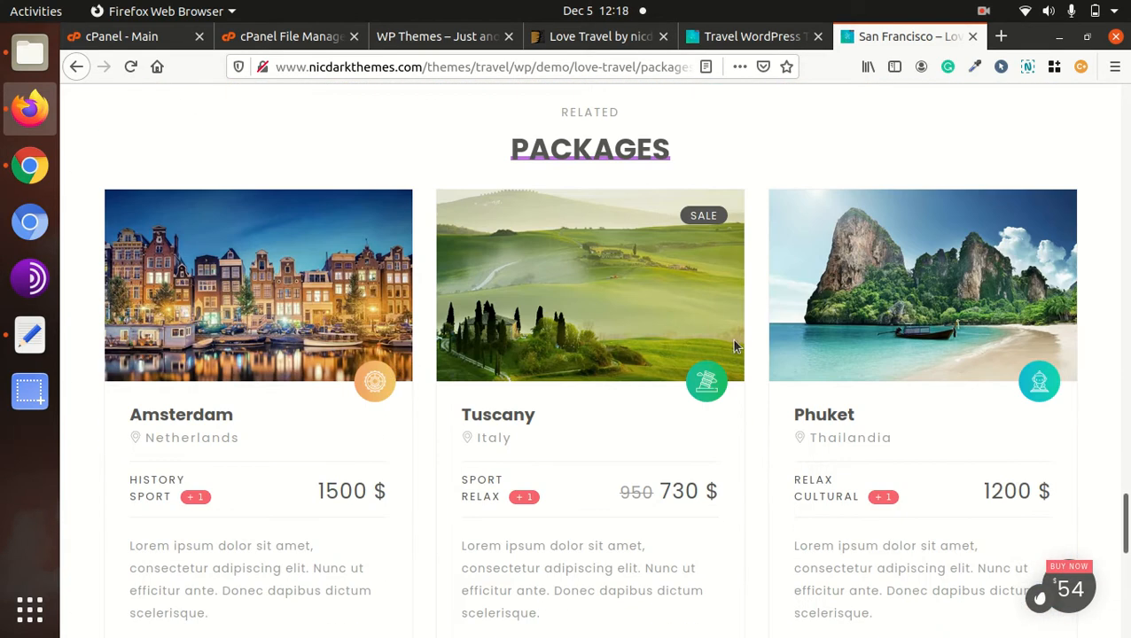
scroll(682, 390, "down", 6)
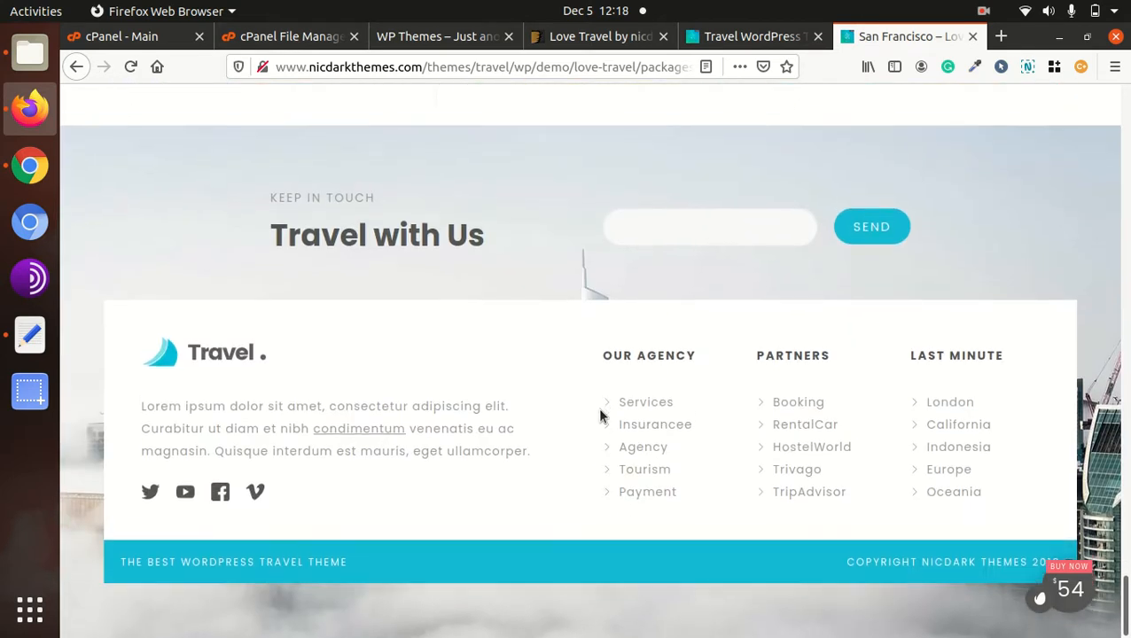
scroll(599, 415, "up", 15)
scroll(599, 415, "up", 10)
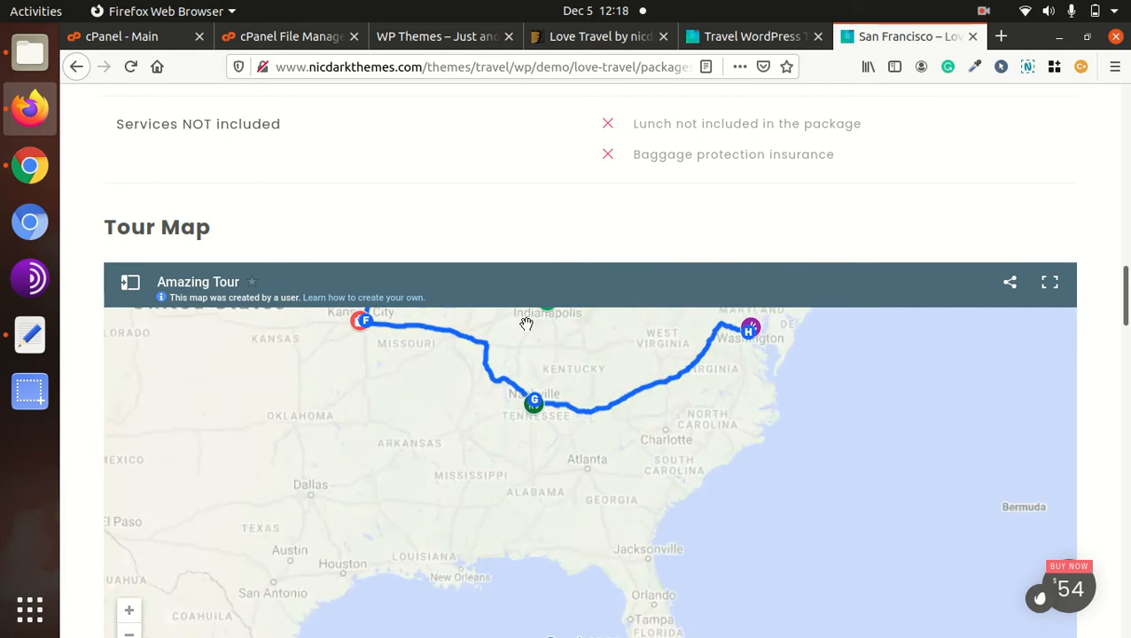
scroll(514, 311, "up", 3)
scroll(492, 241, "up", 15)
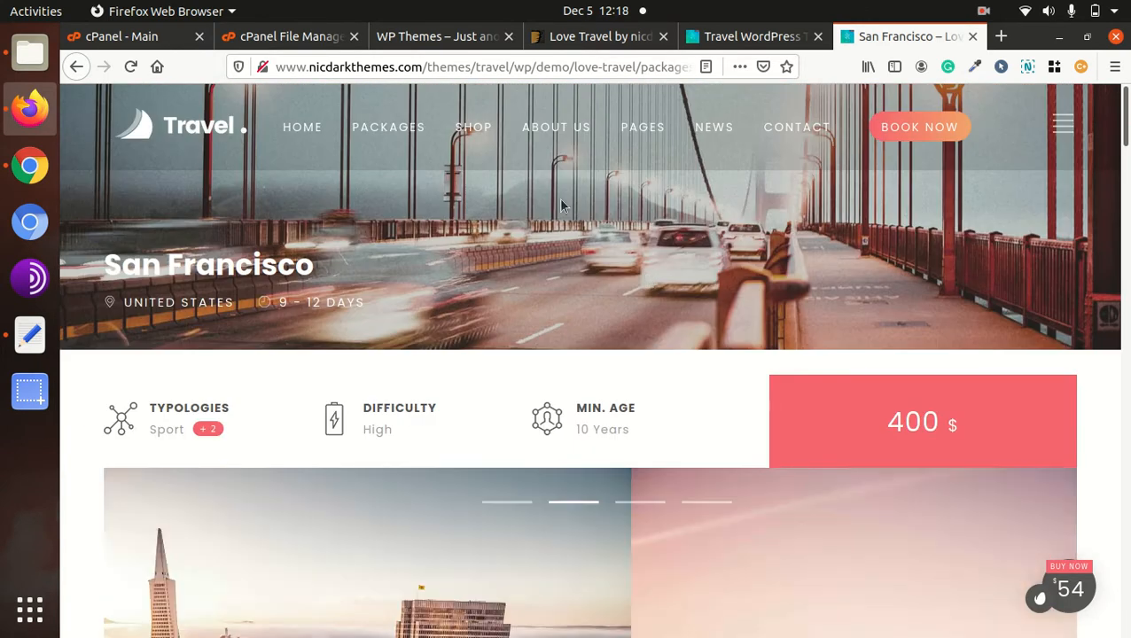
- Review the demo's About Us page, and return to the WP Themes site after revisiting the Love Travel listing on ThemeForest
left_click(564, 131)
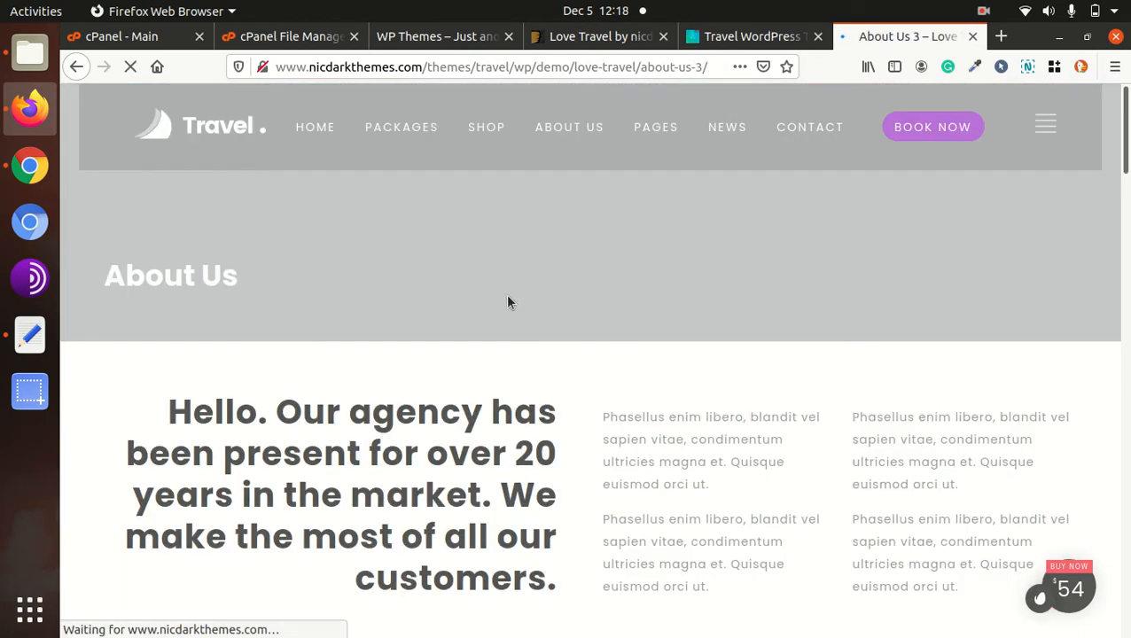
scroll(625, 373, "down", 5)
scroll(624, 373, "up", 5)
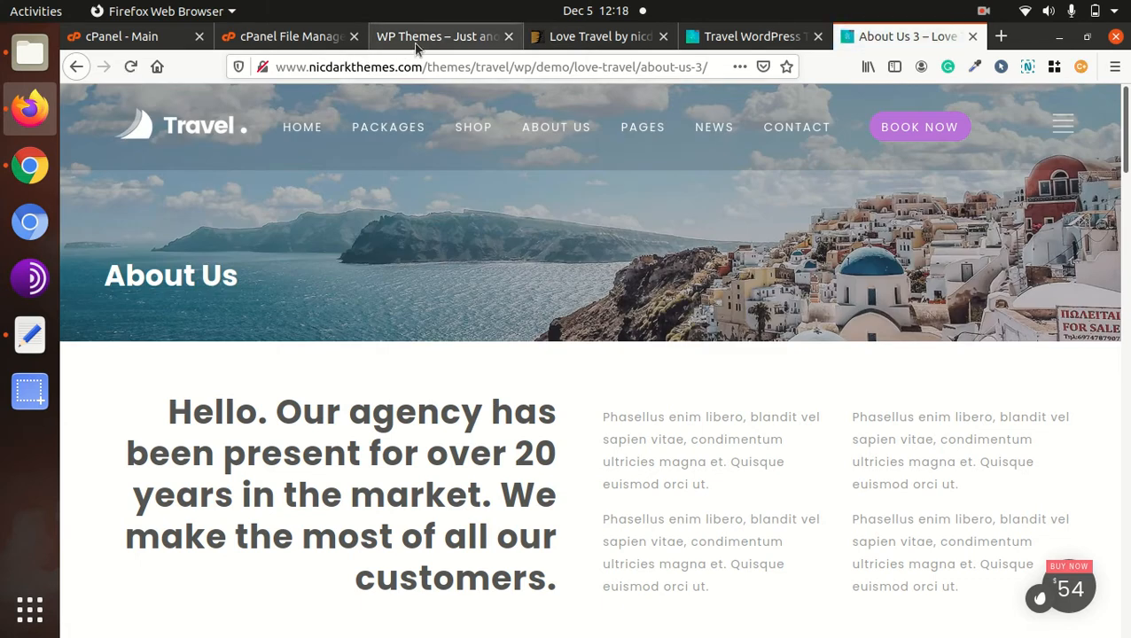
left_click(594, 36)
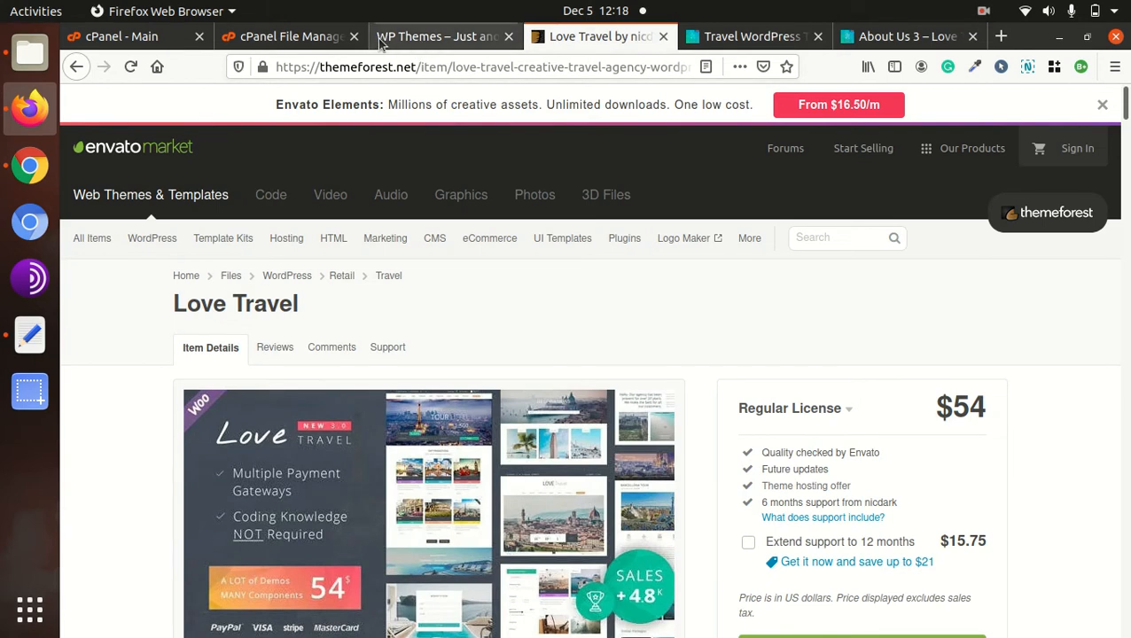
left_click(390, 41)
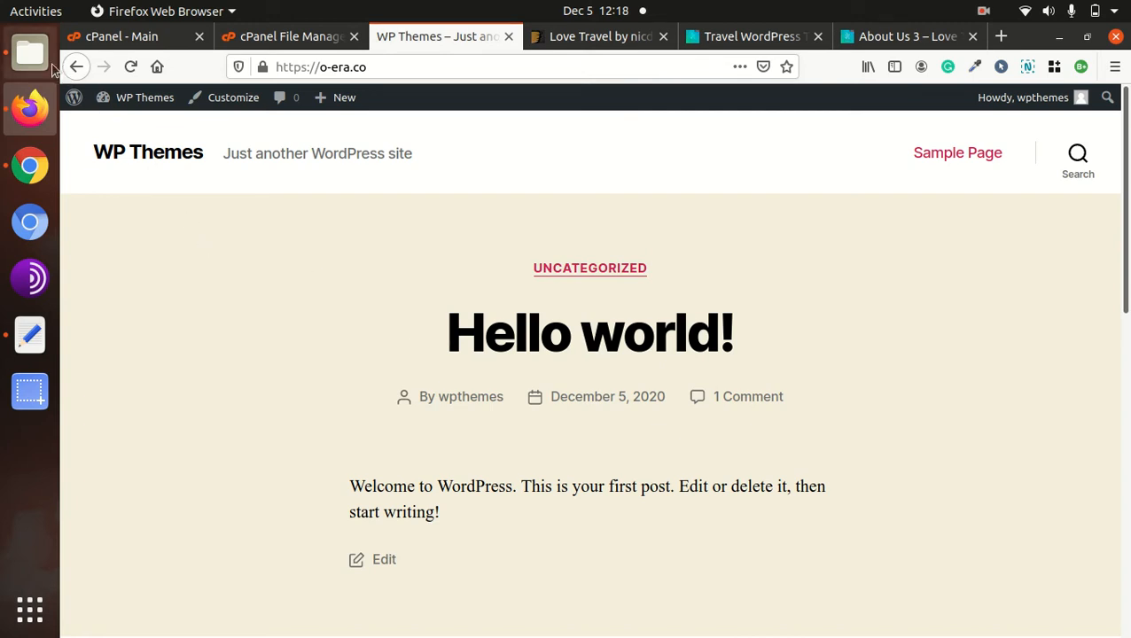
- Switch to Files and inspect the love-travel folder in Downloads, checking Documentation, Import Files, Licensing and lovetravel.zip
left_click(30, 55)
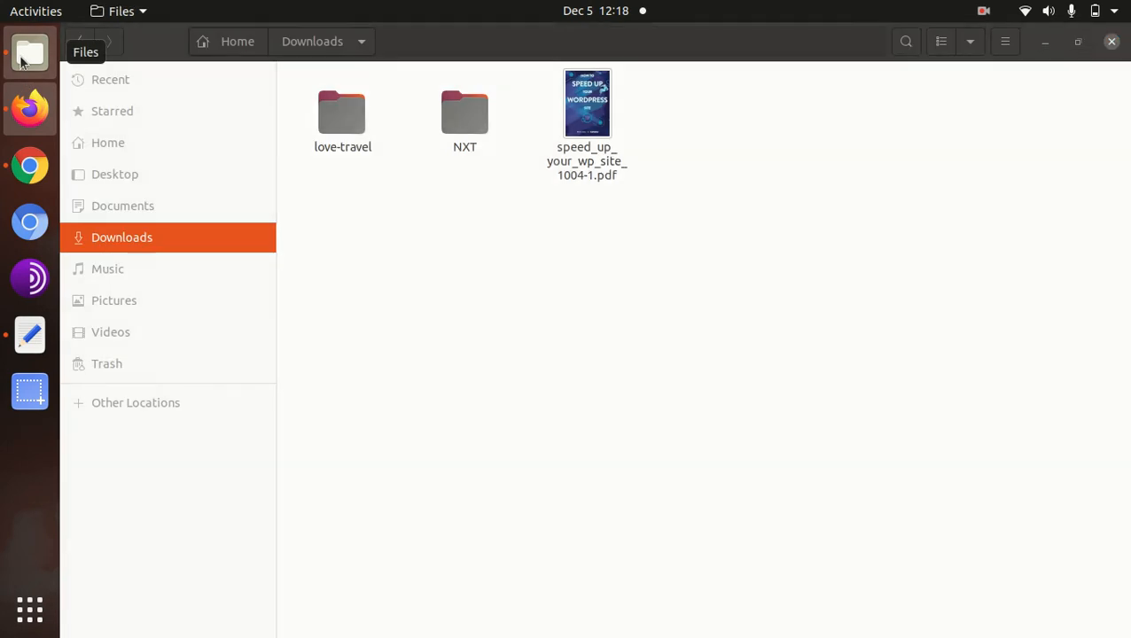
double_click(330, 126)
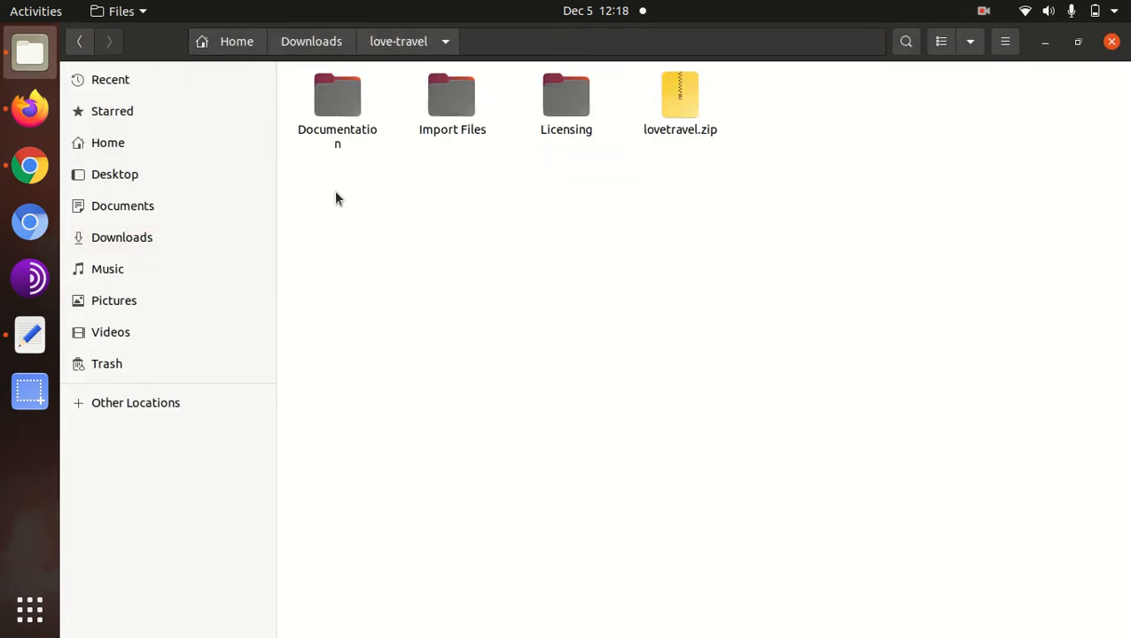
left_click(326, 116)
left_click(437, 103)
left_click(564, 102)
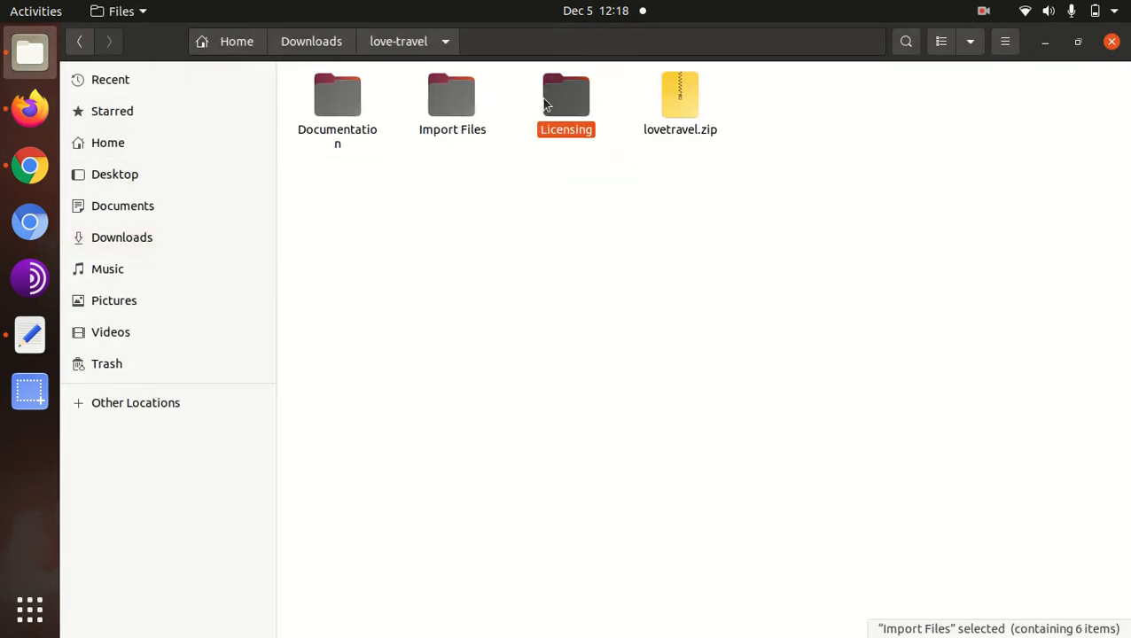
left_click(670, 101)
left_click(631, 282)
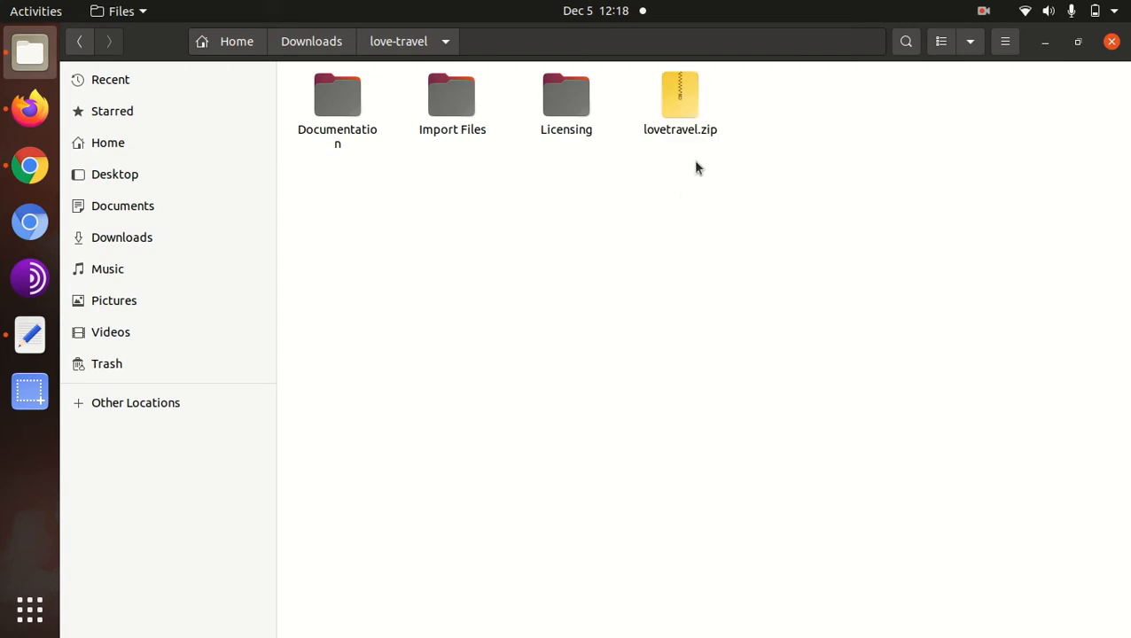
- Check the demo folders inside Import Files, including 1-Travel Agency and 2-Summer Holiday, and return to the WP Themes site in Firefox
double_click(443, 106)
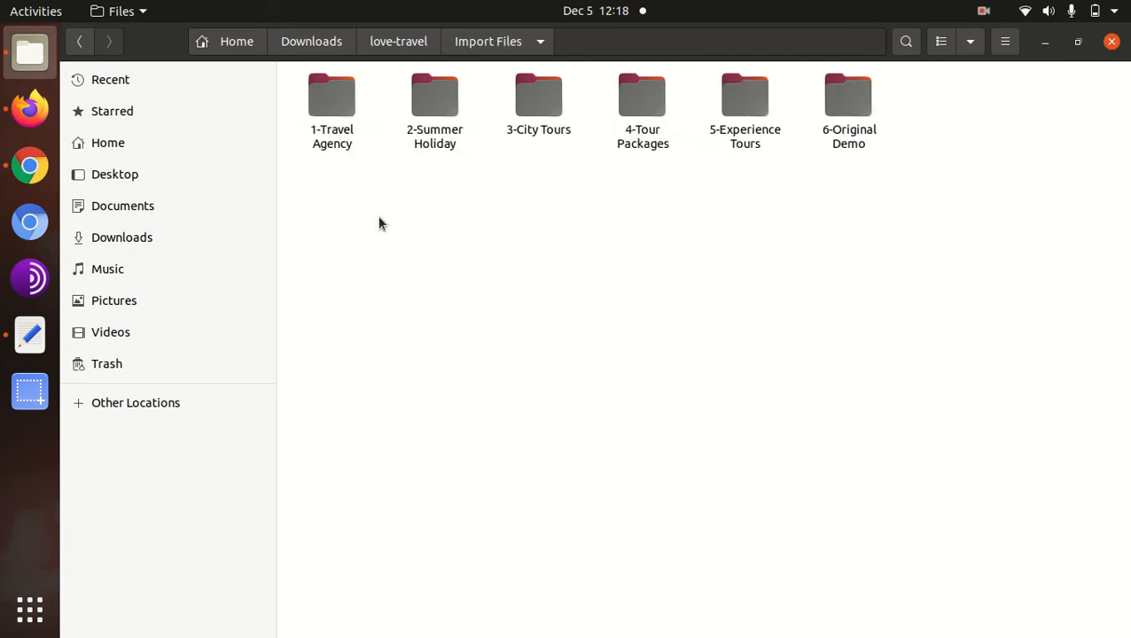
left_click(343, 114)
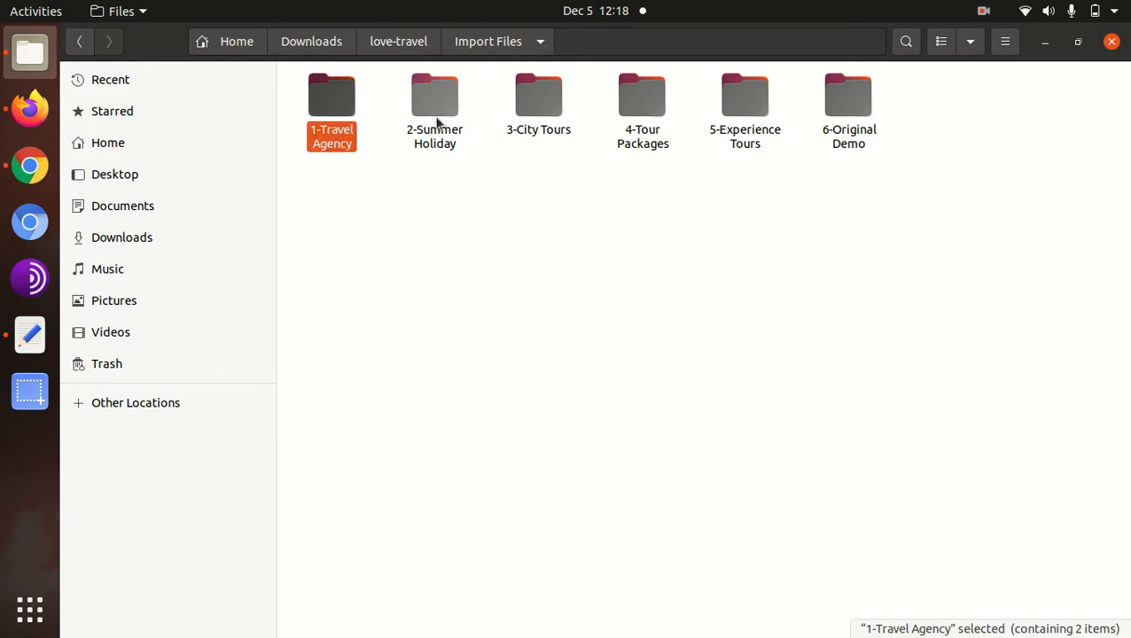
left_click(435, 106)
left_click(342, 117)
left_click(424, 108)
left_click(587, 277)
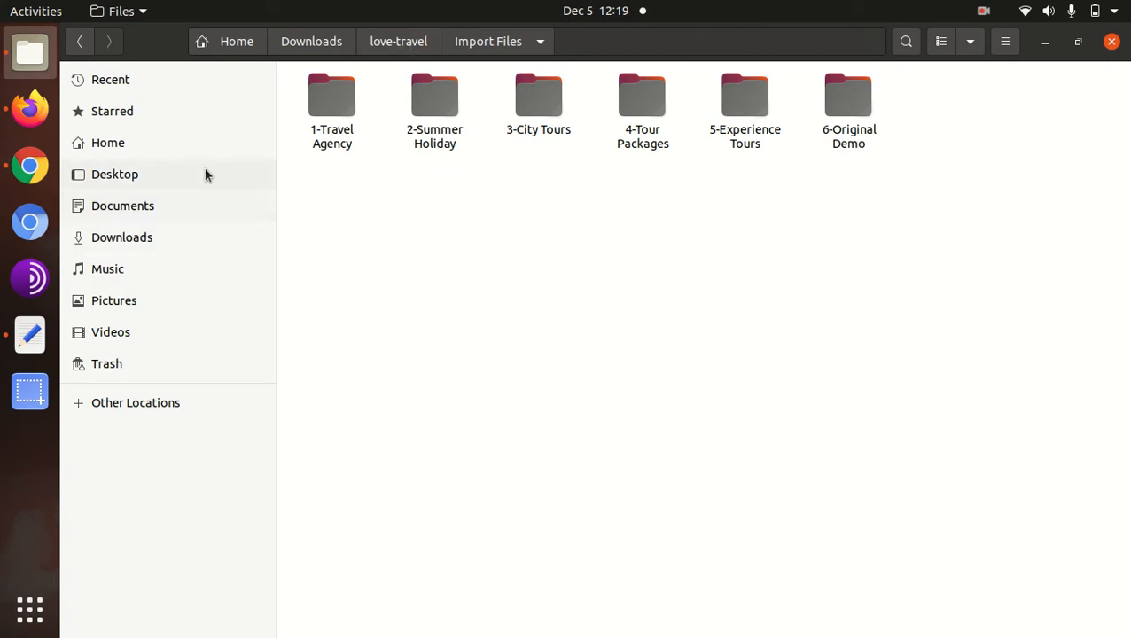
left_click(30, 108)
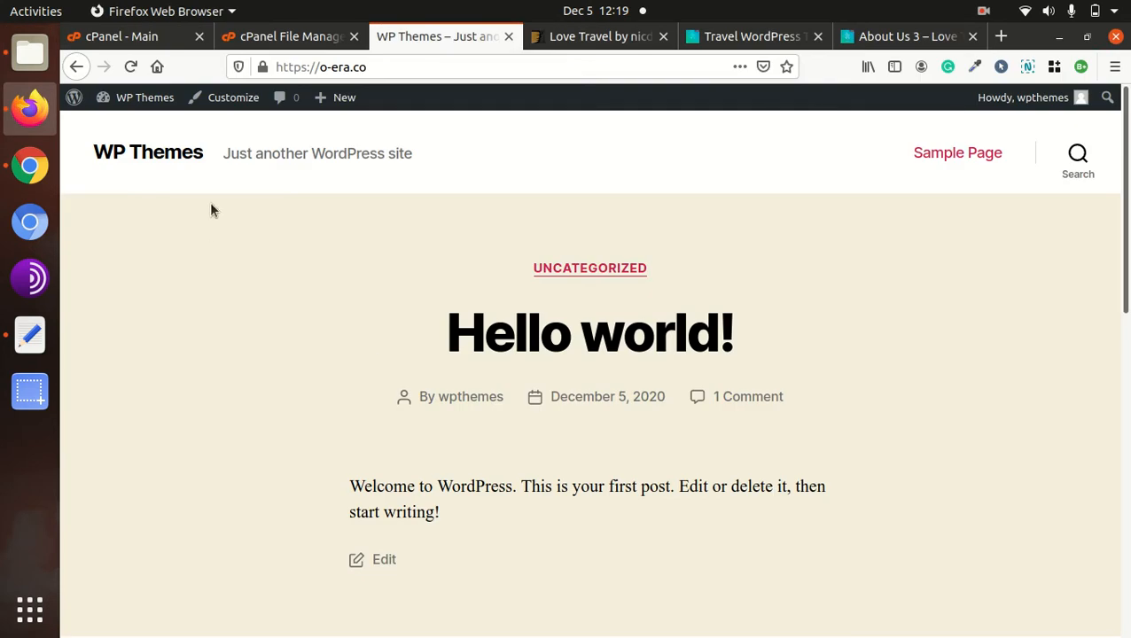
- Open the WP Themes site's admin dashboard and go through its installed themes
mouse_move(127, 100)
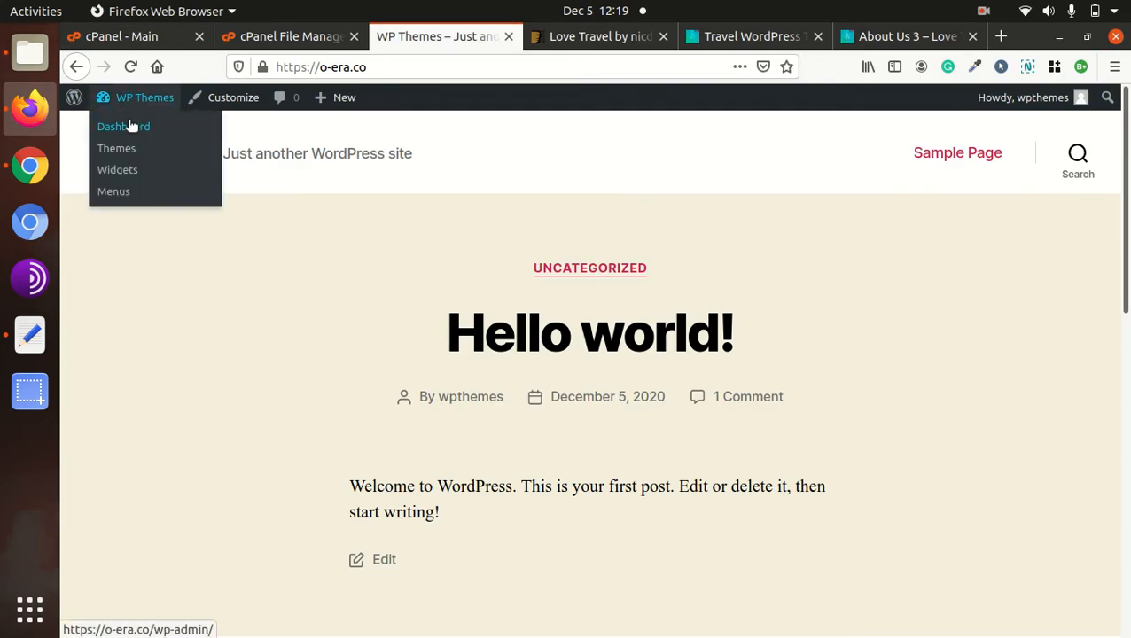
left_click(129, 133)
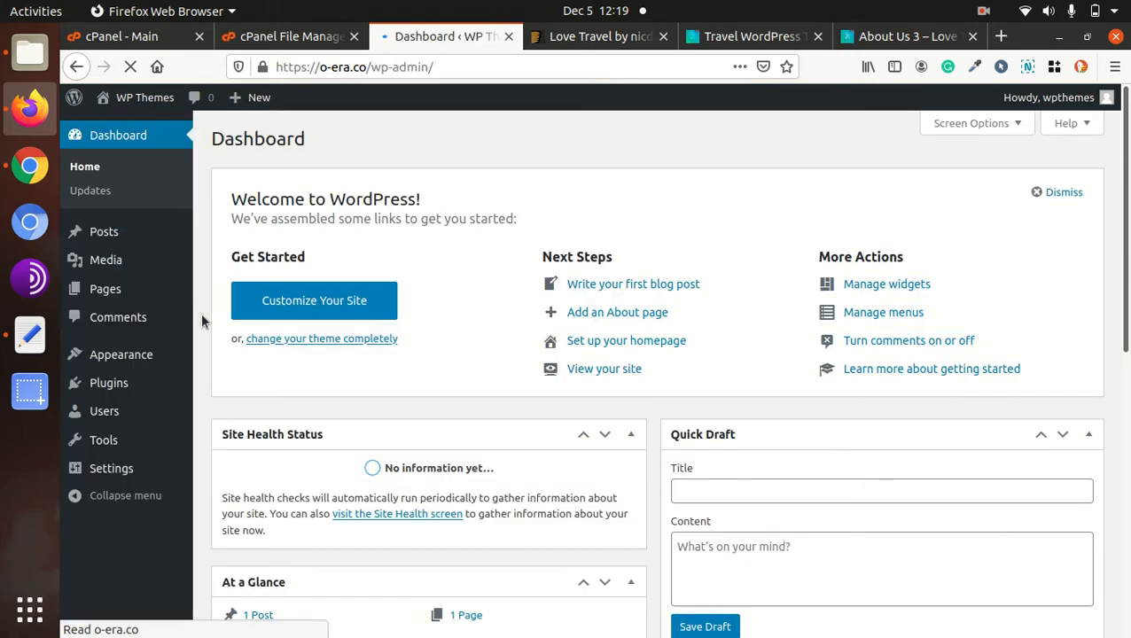
mouse_move(125, 355)
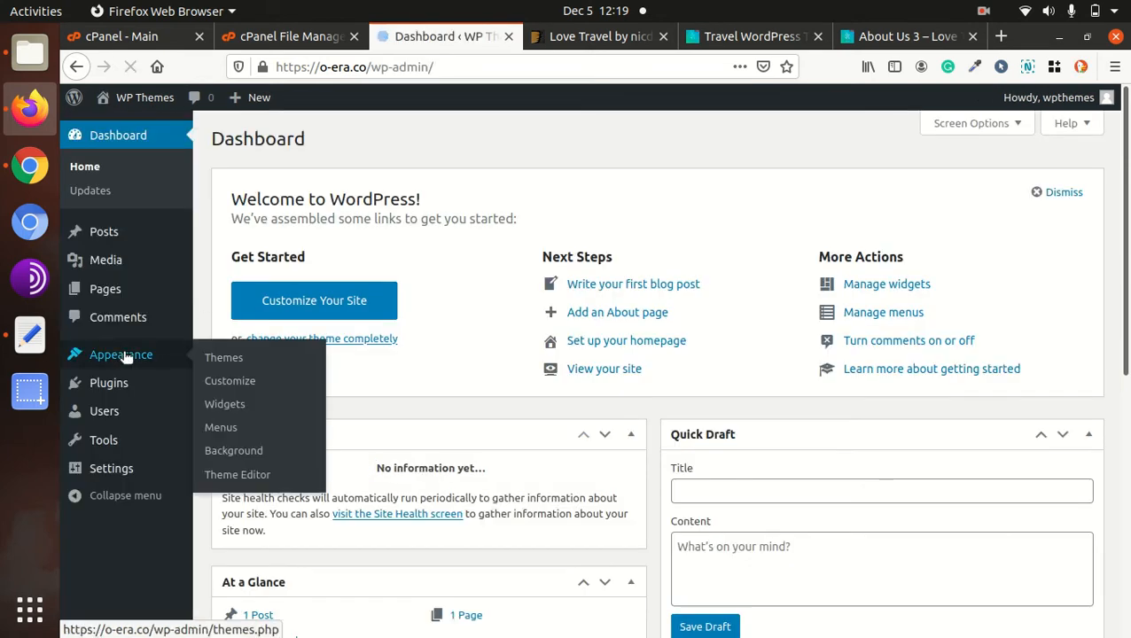
left_click(212, 363)
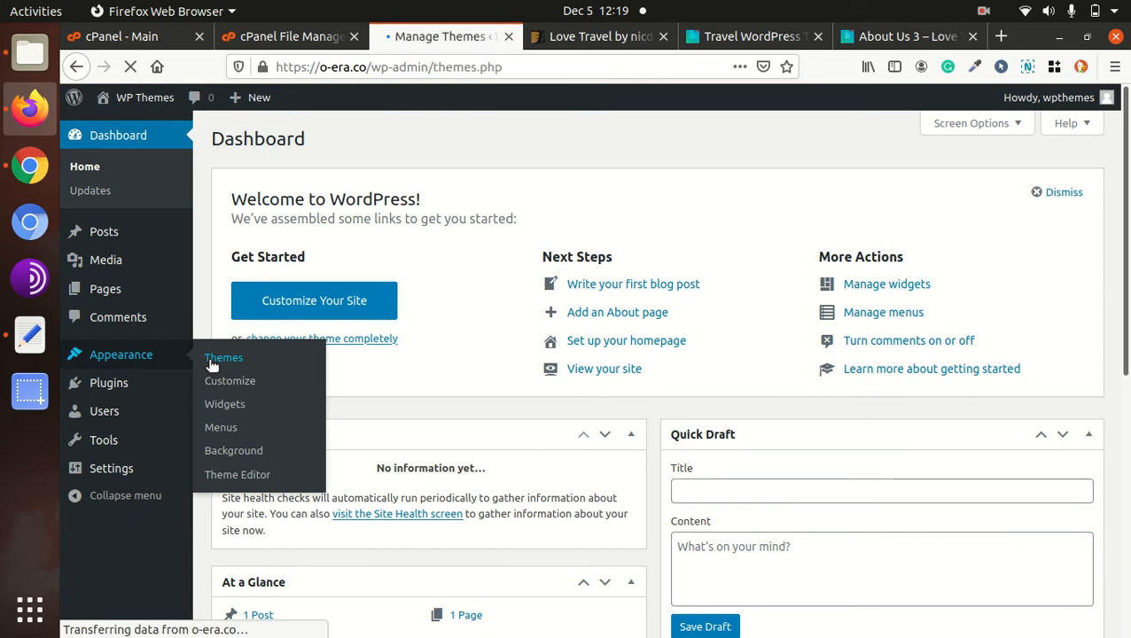
left_click(285, 335)
scroll(352, 315, "down", 2)
scroll(352, 315, "up", 3)
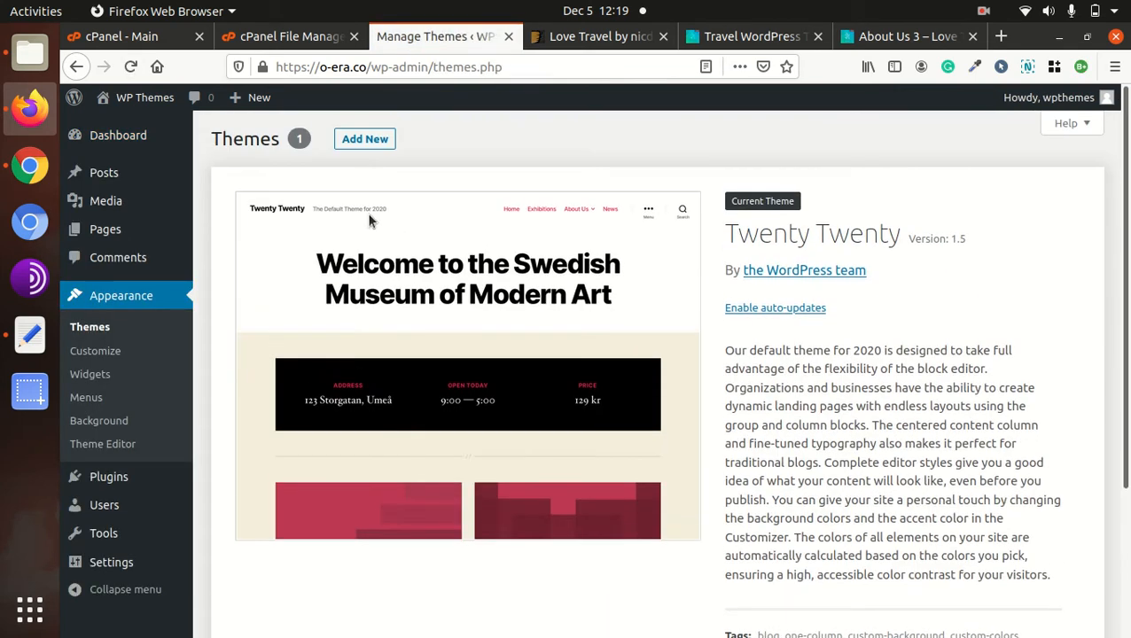
left_click(362, 140)
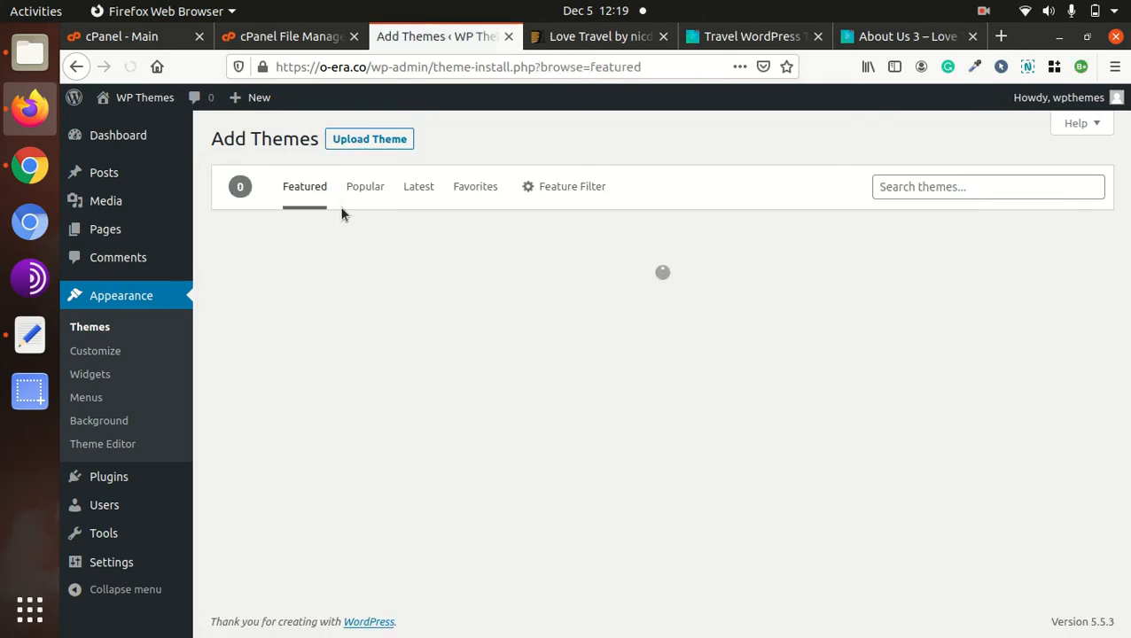
left_click(363, 142)
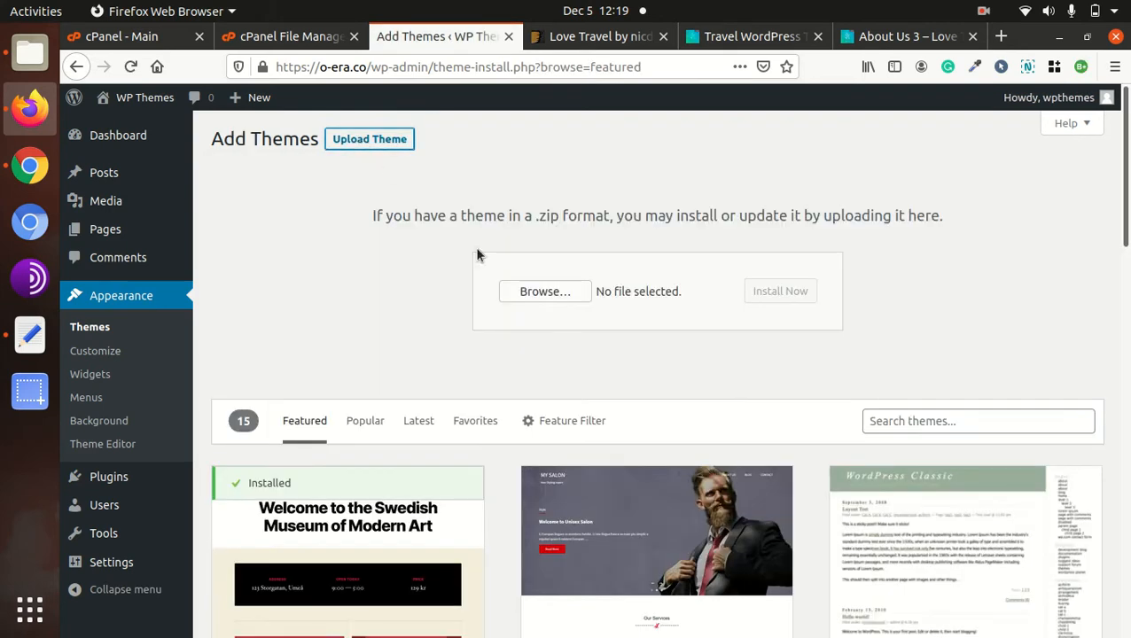
left_click(538, 292)
double_click(321, 158)
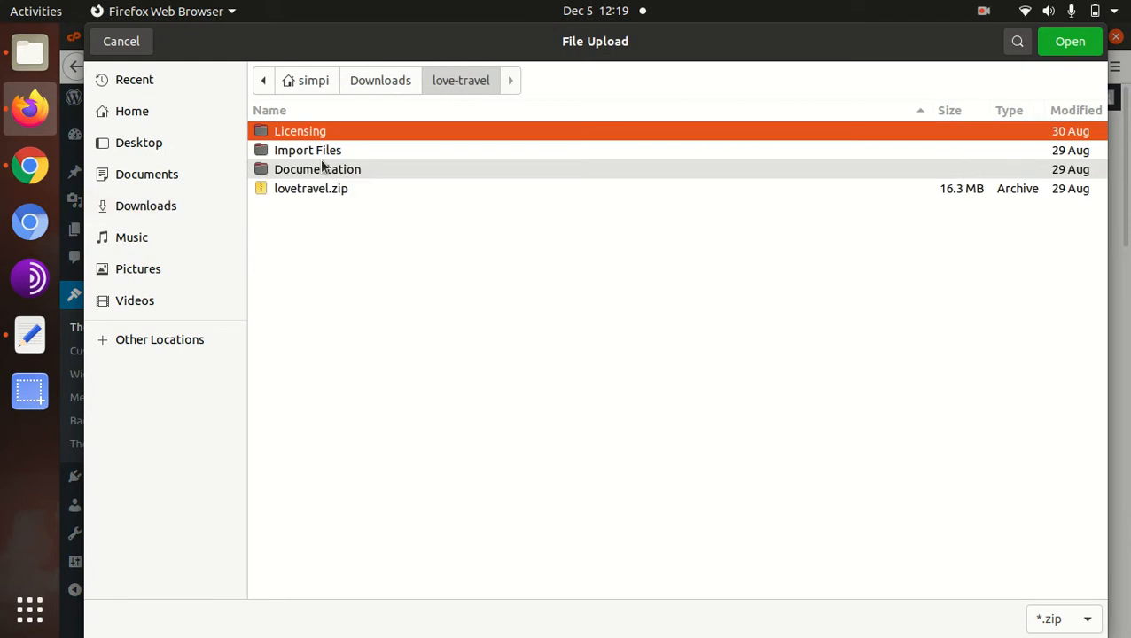
left_click(320, 189)
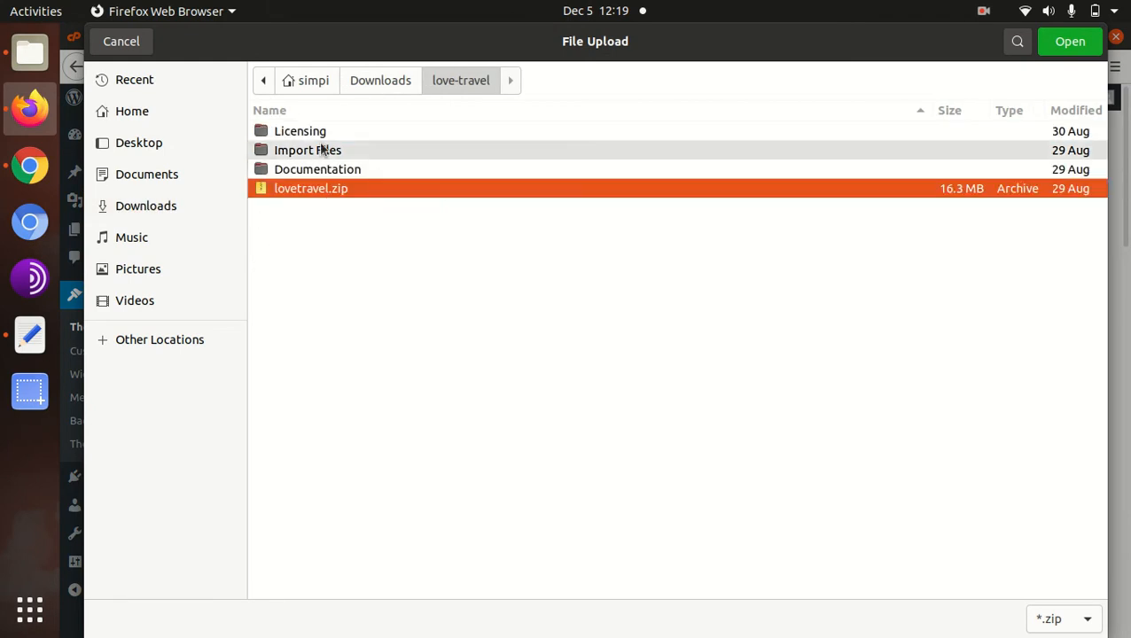
left_click(128, 44)
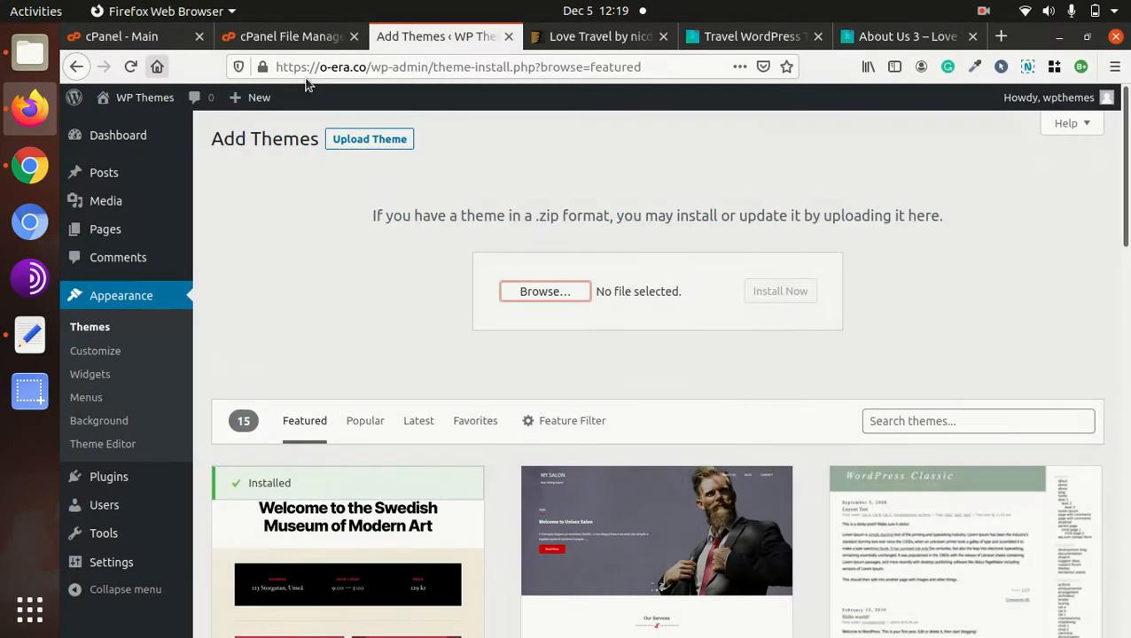
- Upload lovetravel.zip from Downloads/love-travel to the o-era.co/wp-content/themes folder in cPanel File Manager
left_click(286, 37)
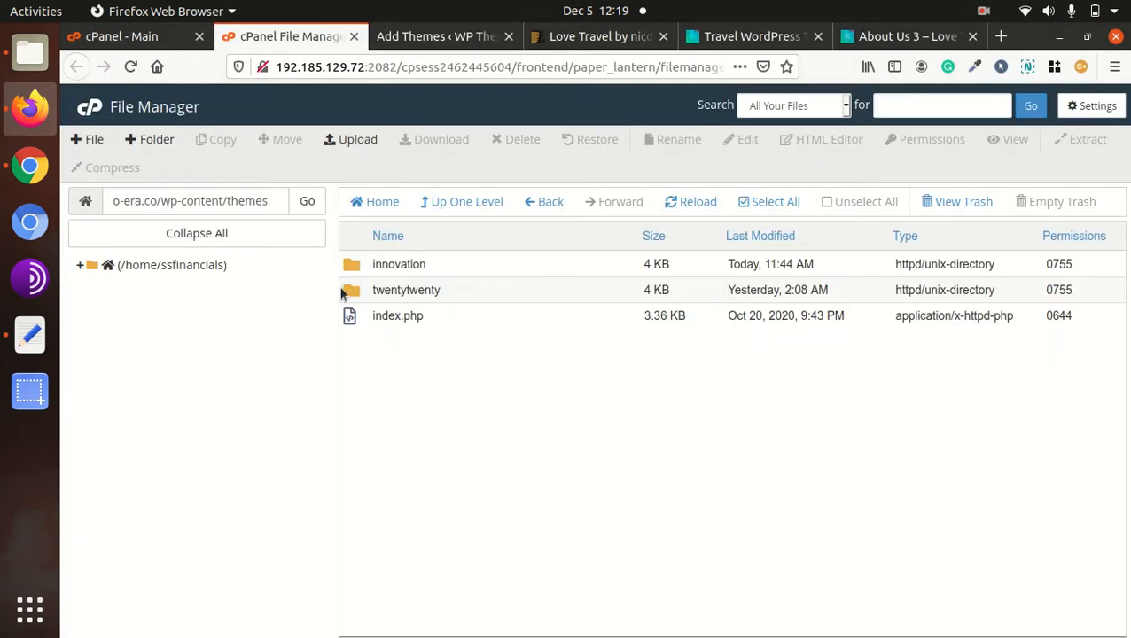
left_click(681, 205)
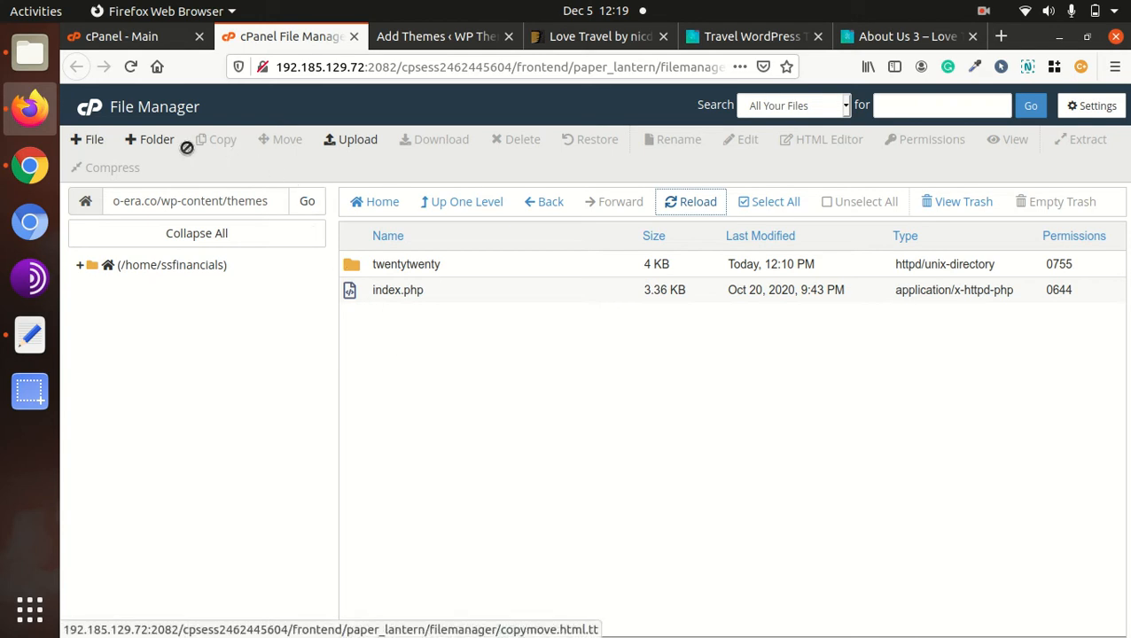
left_click(364, 142)
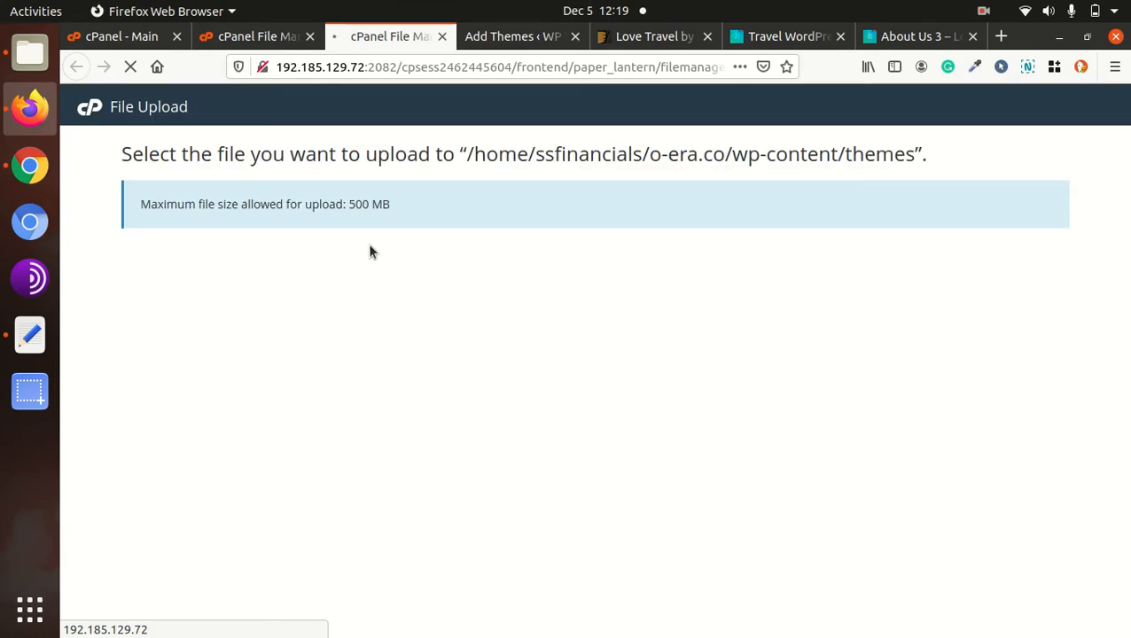
left_click(593, 379)
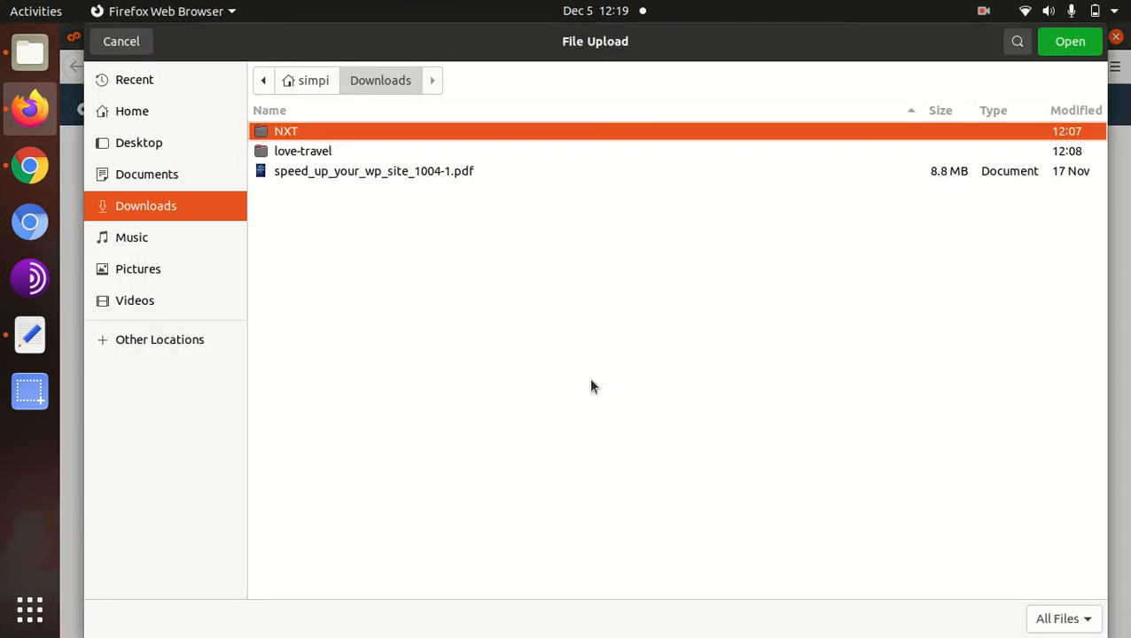
left_click(327, 153)
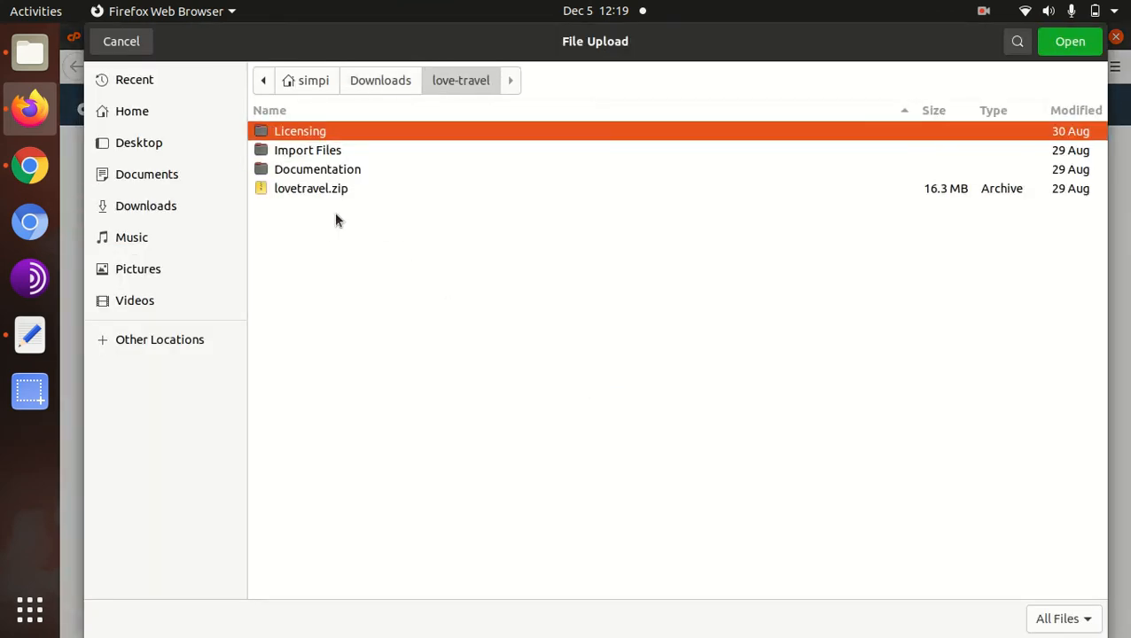
left_click(349, 189)
left_click(1051, 49)
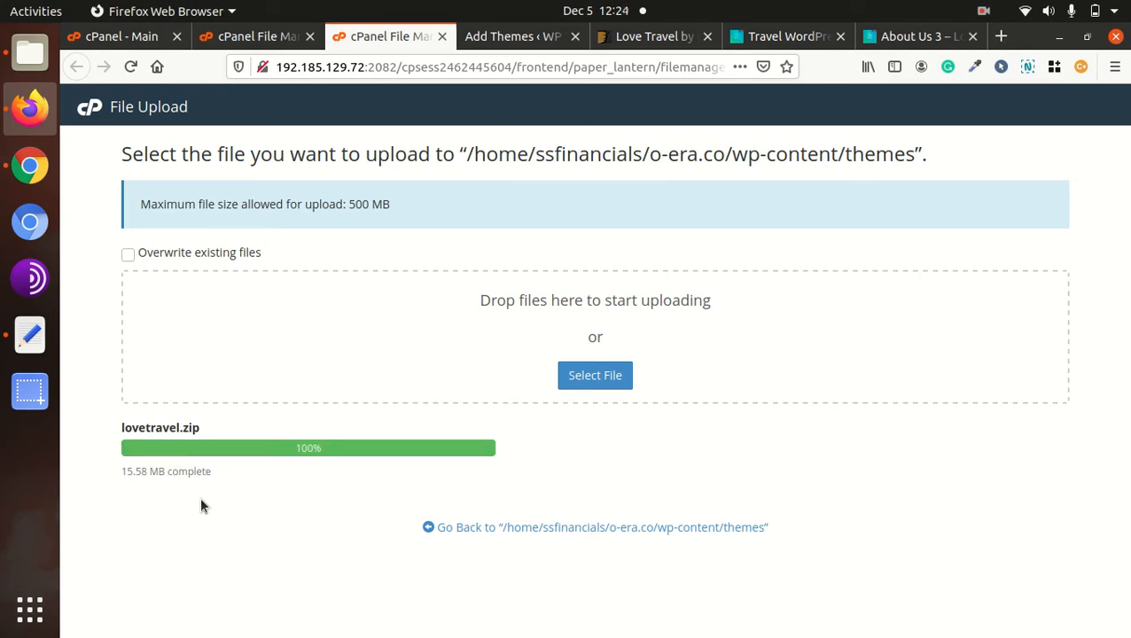
- Extract lovetravel.zip in the wp-content/themes folder and refresh the folder listing
left_click(476, 529)
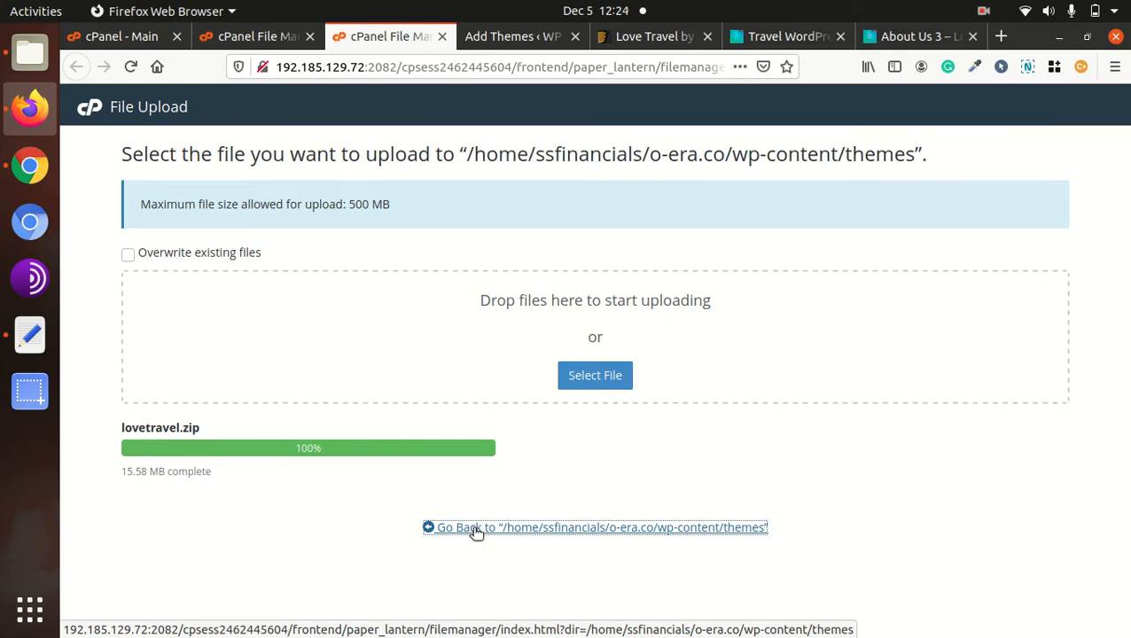
left_click(471, 317)
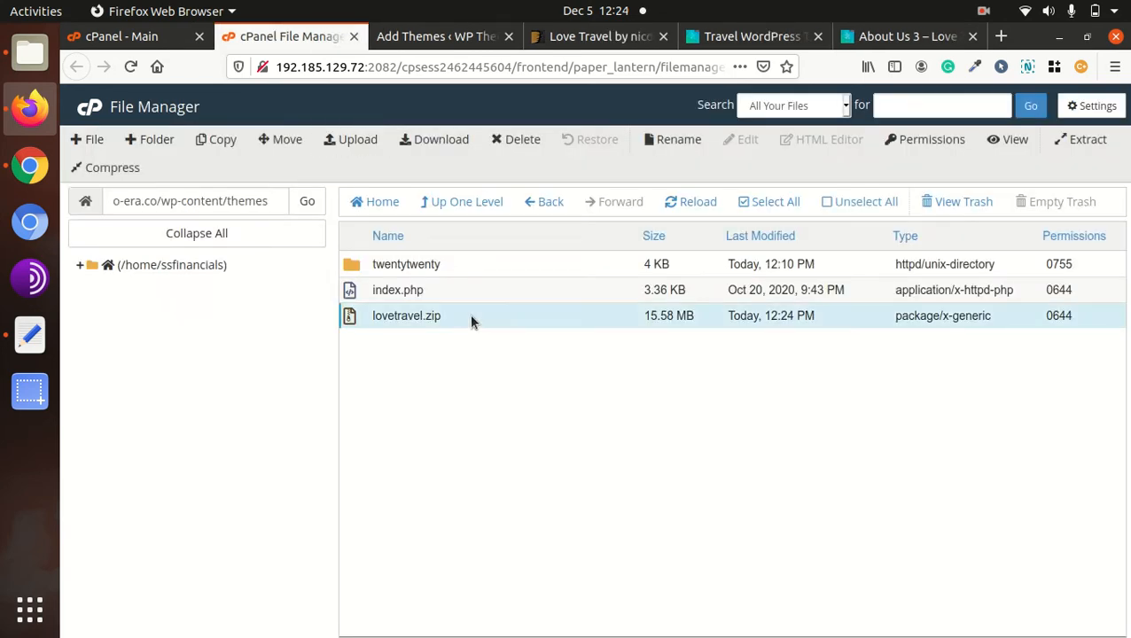
right_click(471, 319)
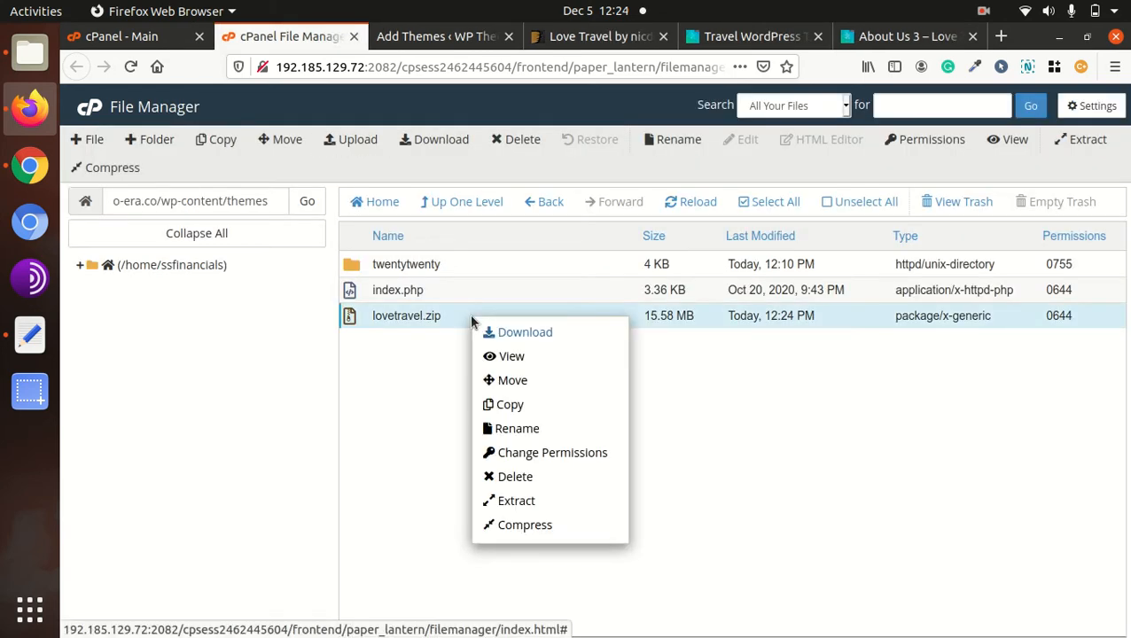
left_click(514, 505)
left_click(718, 446)
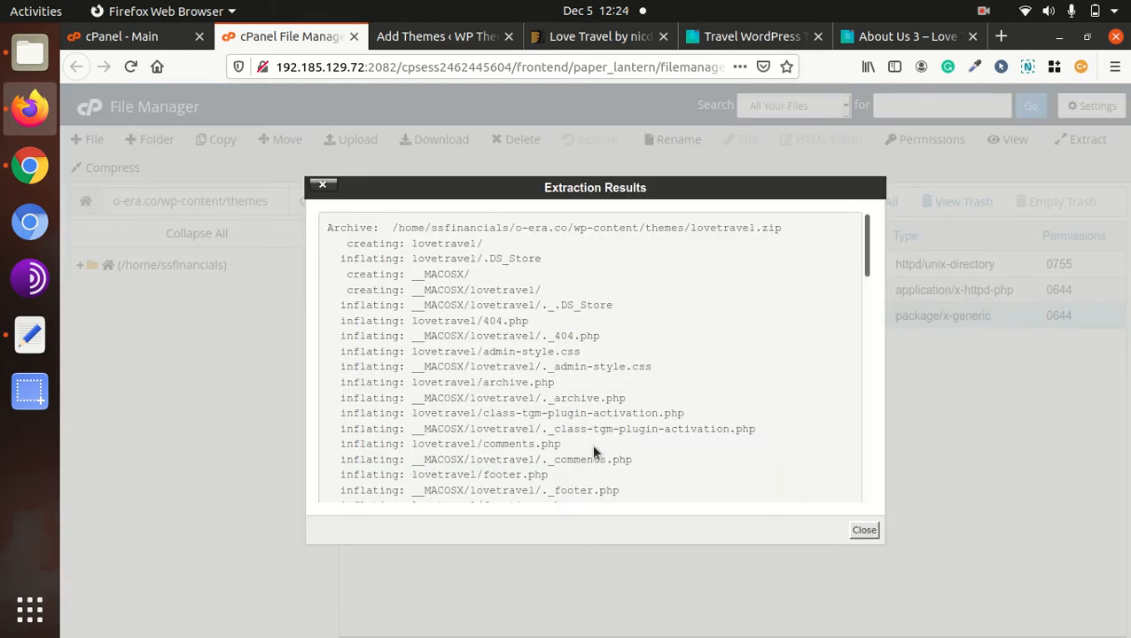
left_click(864, 530)
left_click(684, 204)
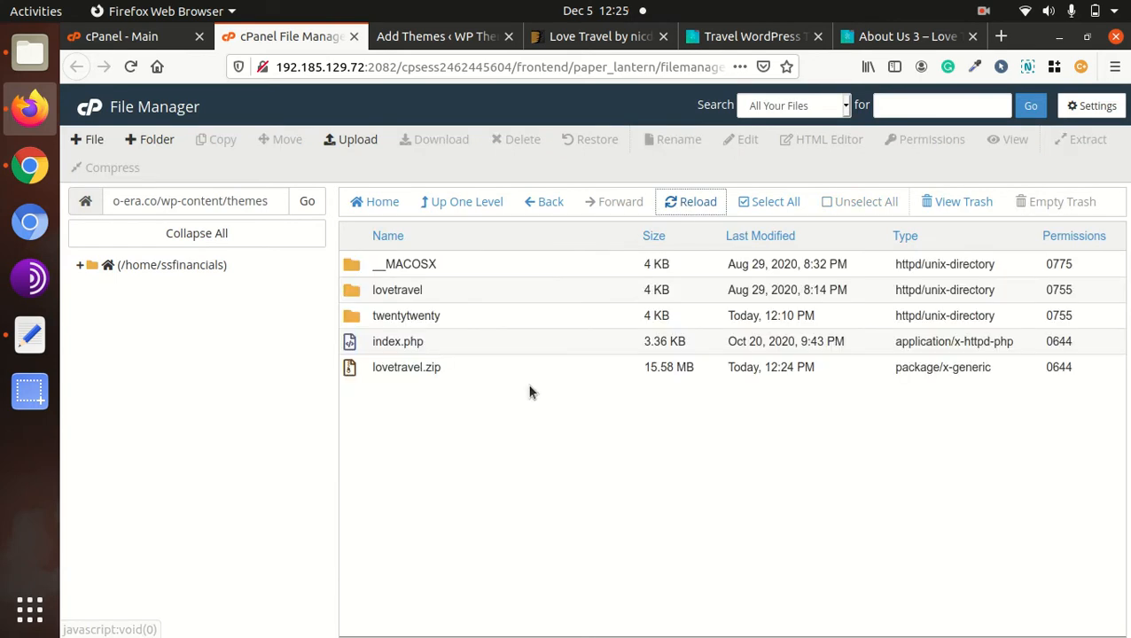
- Delete the __MACOSX folder from wp-content/themes
left_click(468, 275)
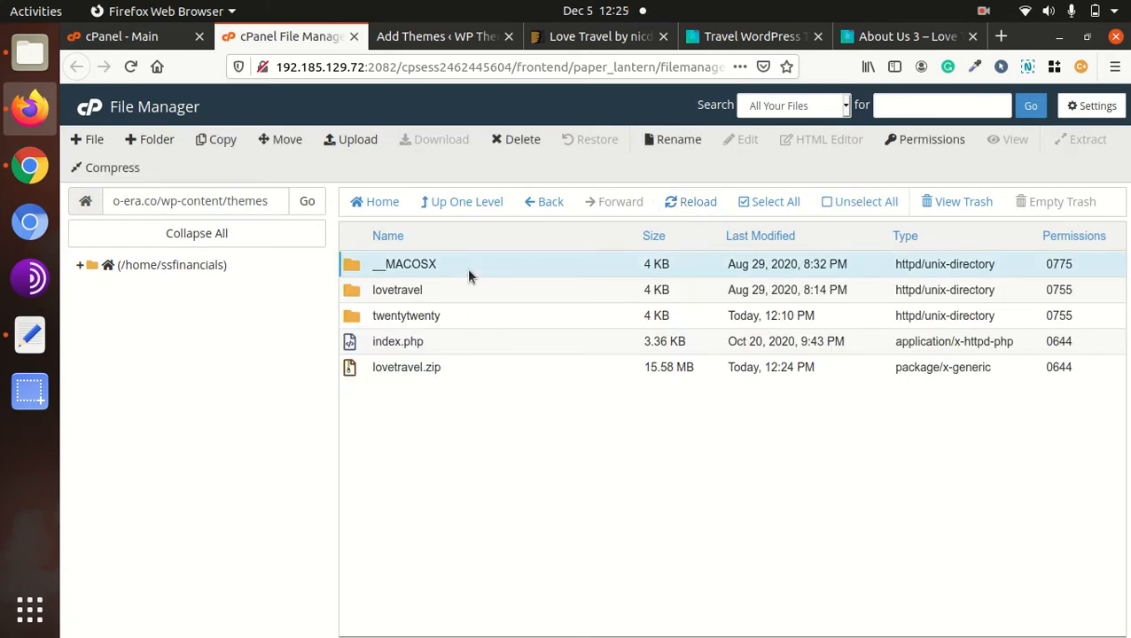
left_click(517, 140)
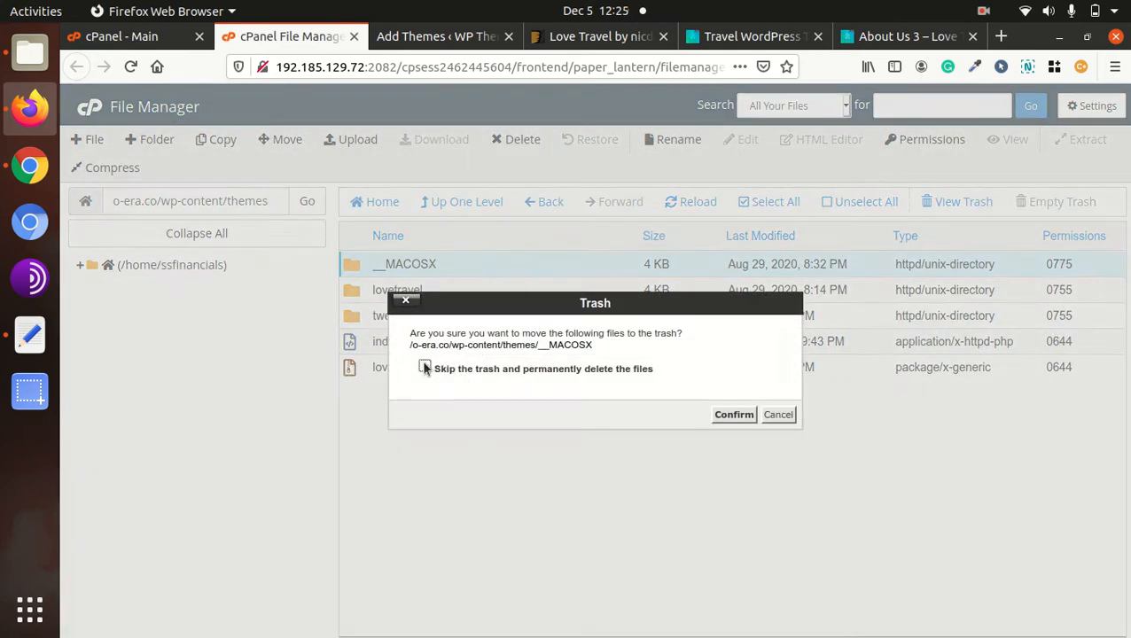
left_click(717, 413)
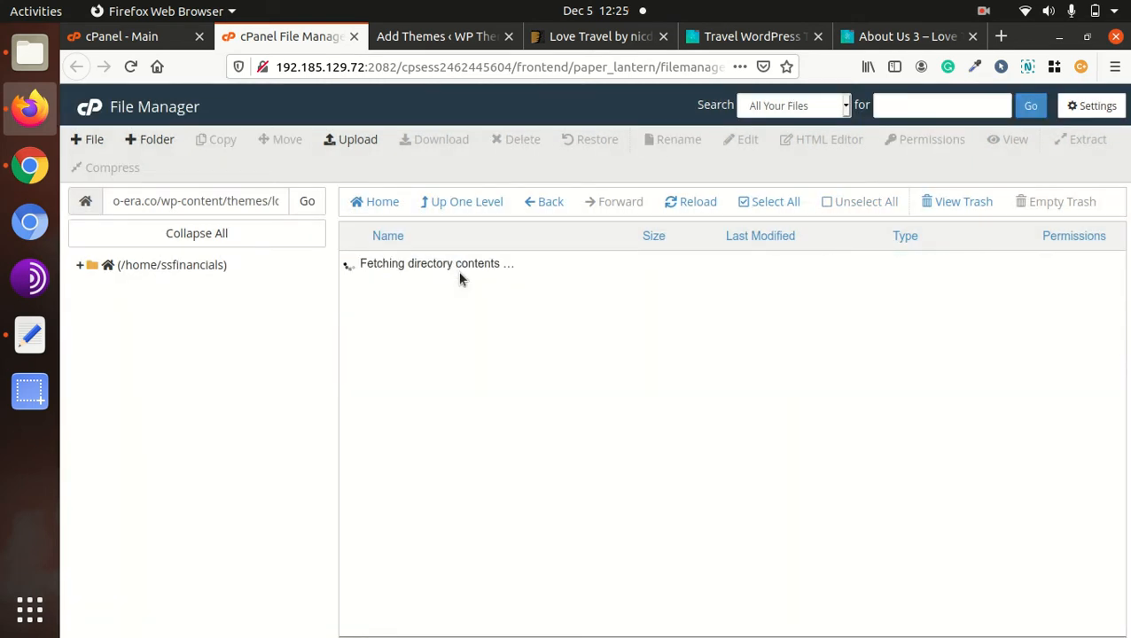
- Check the files inside the extracted lovetravel folder and return to the themes folder
double_click(459, 273)
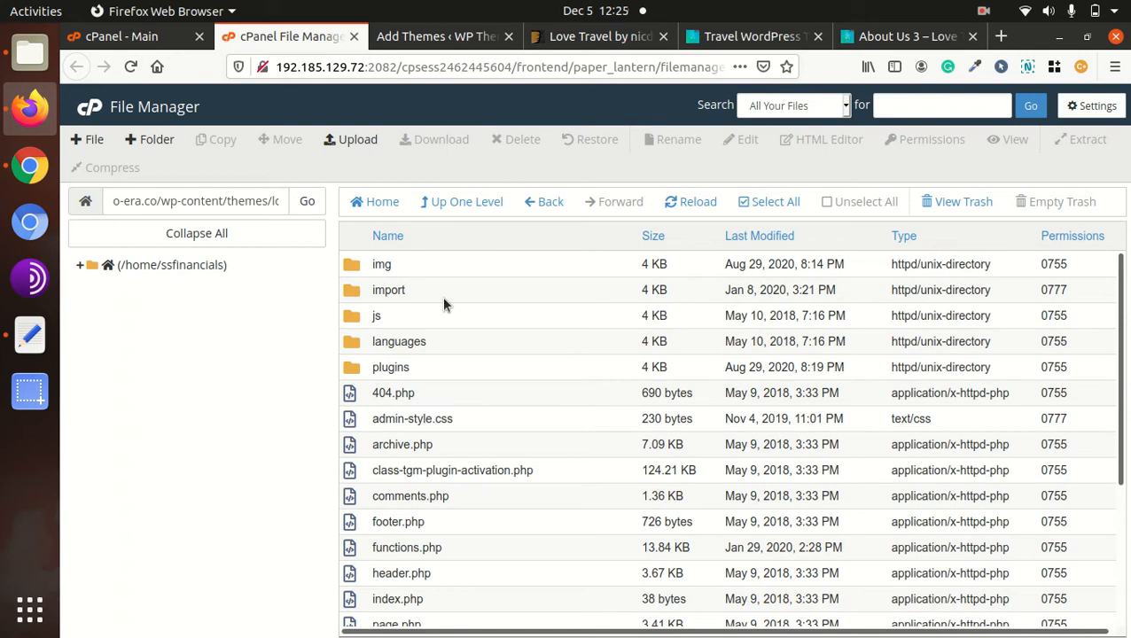
scroll(433, 311, "down", 4)
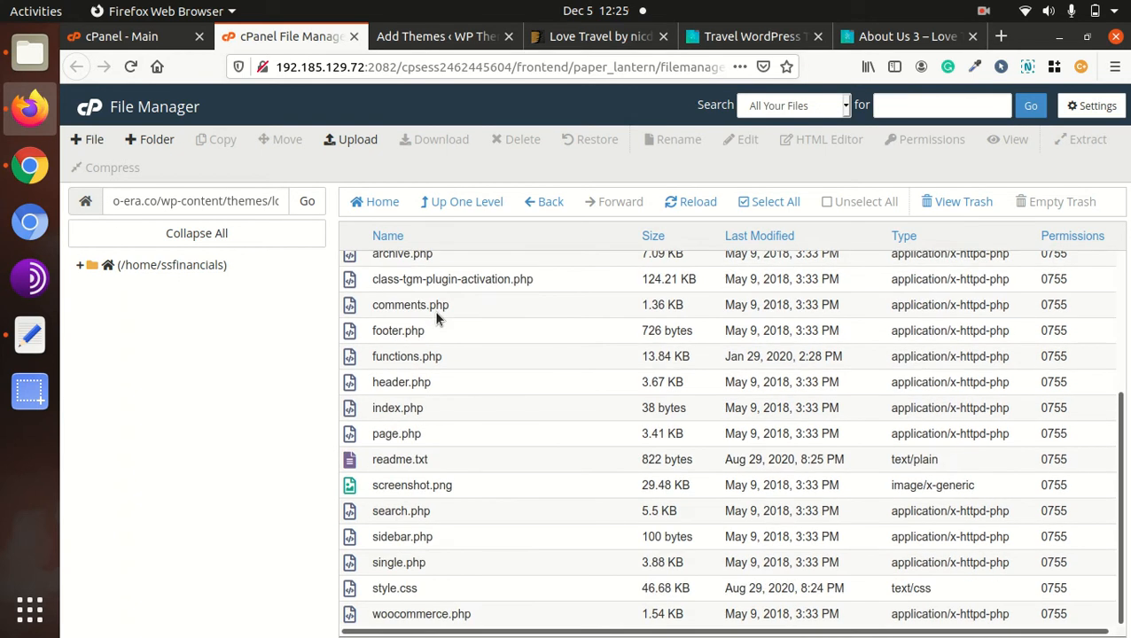
scroll(433, 310, "up", 4)
left_click(455, 204)
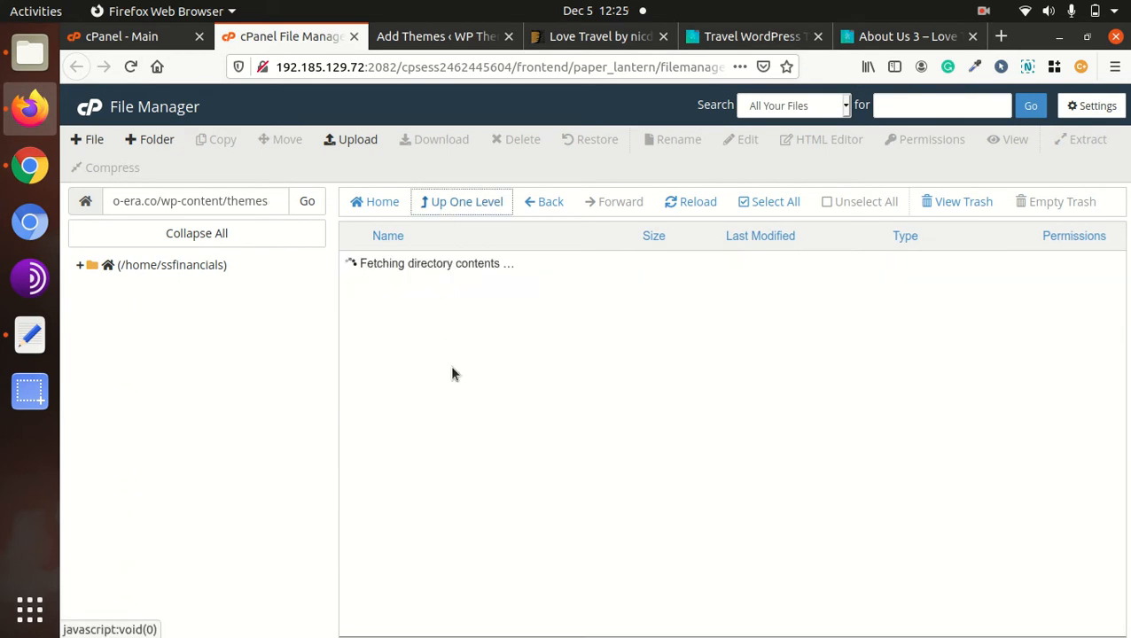
- Permanently delete the lovetravel.zip archive from wp-content/themes, skipping the trash
left_click(440, 341)
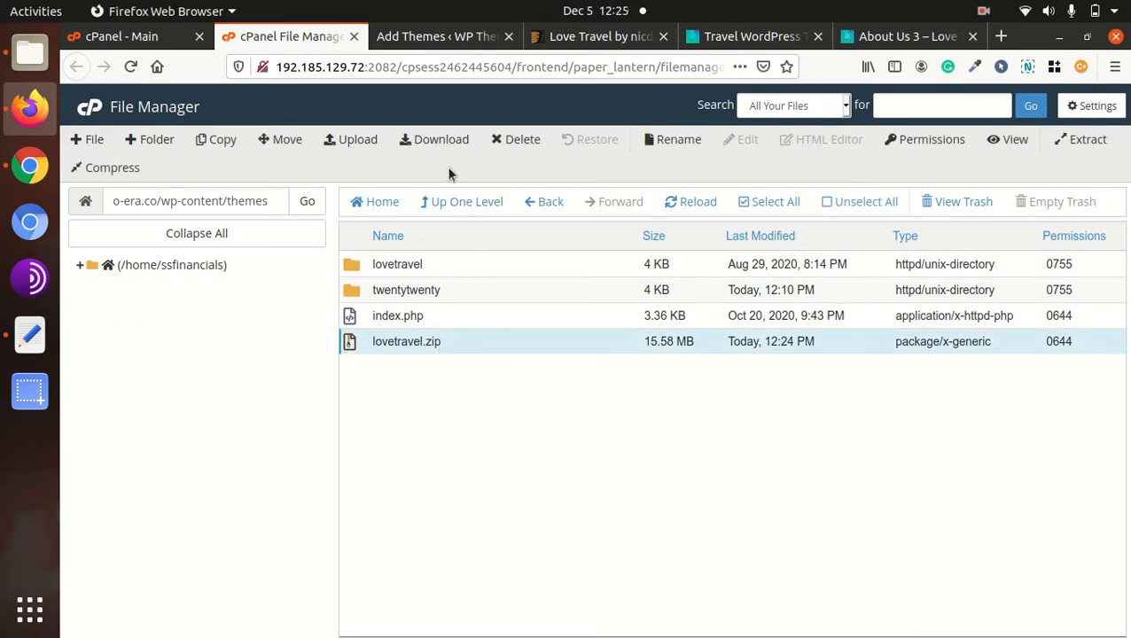
left_click(505, 140)
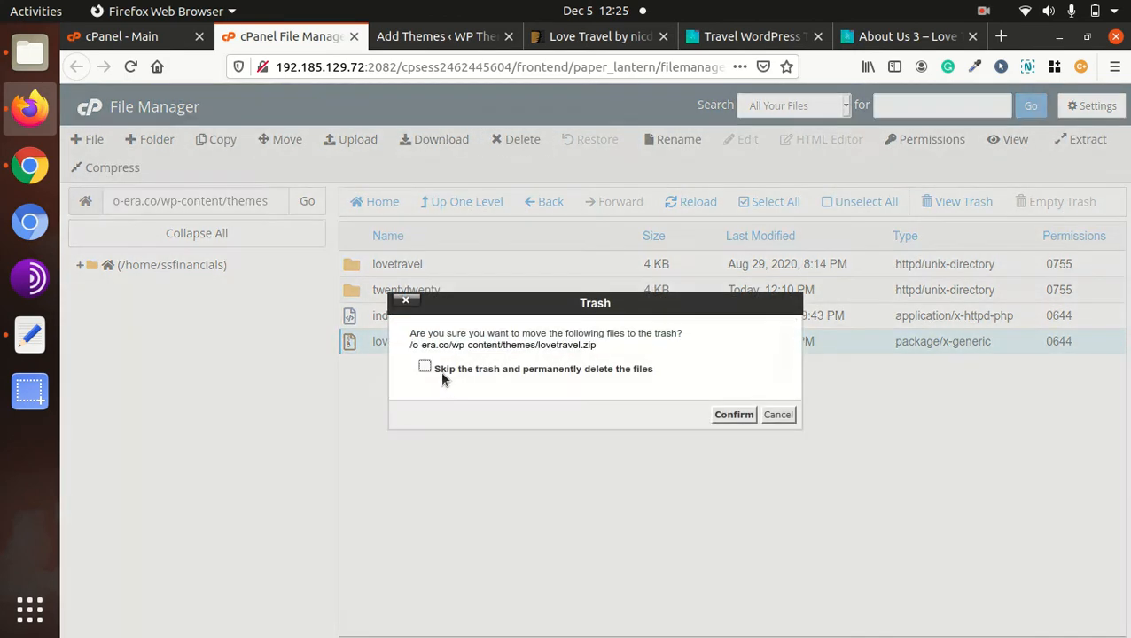
left_click(423, 368)
left_click(731, 416)
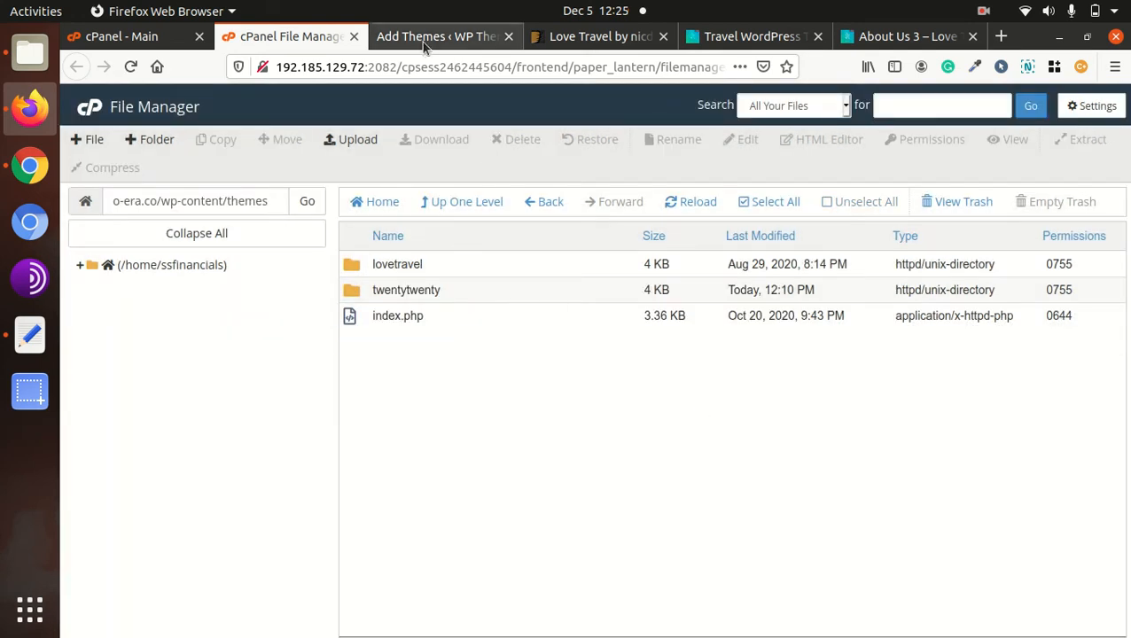
- Return to the WordPress admin's installed themes, check LoveTravel's details and activate the theme
left_click(423, 40)
left_click(89, 329)
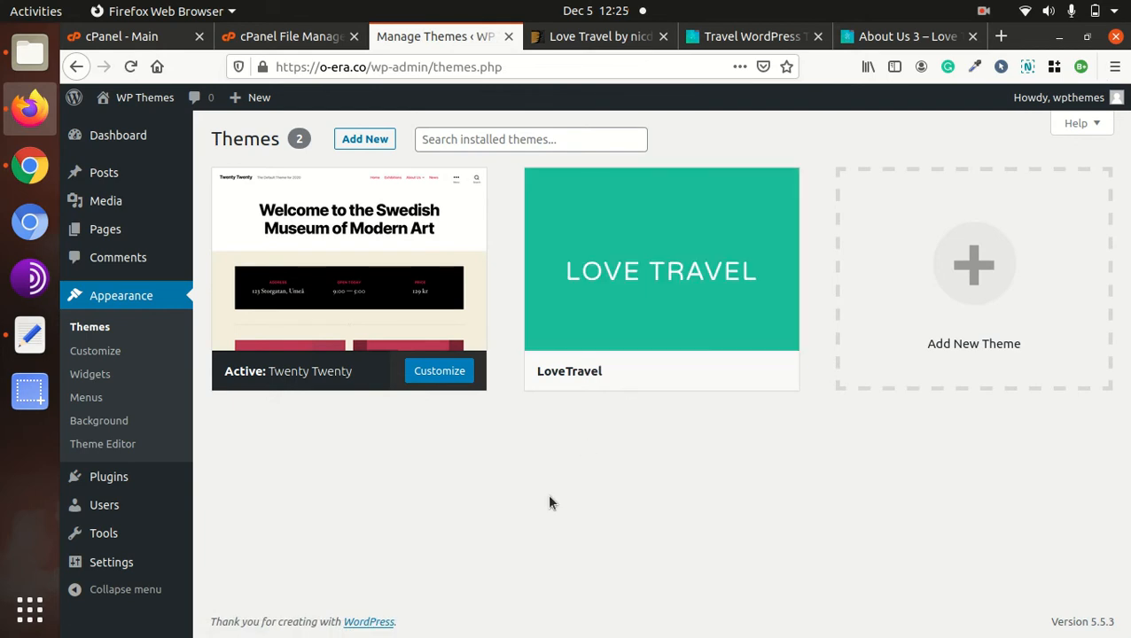
mouse_move(603, 303)
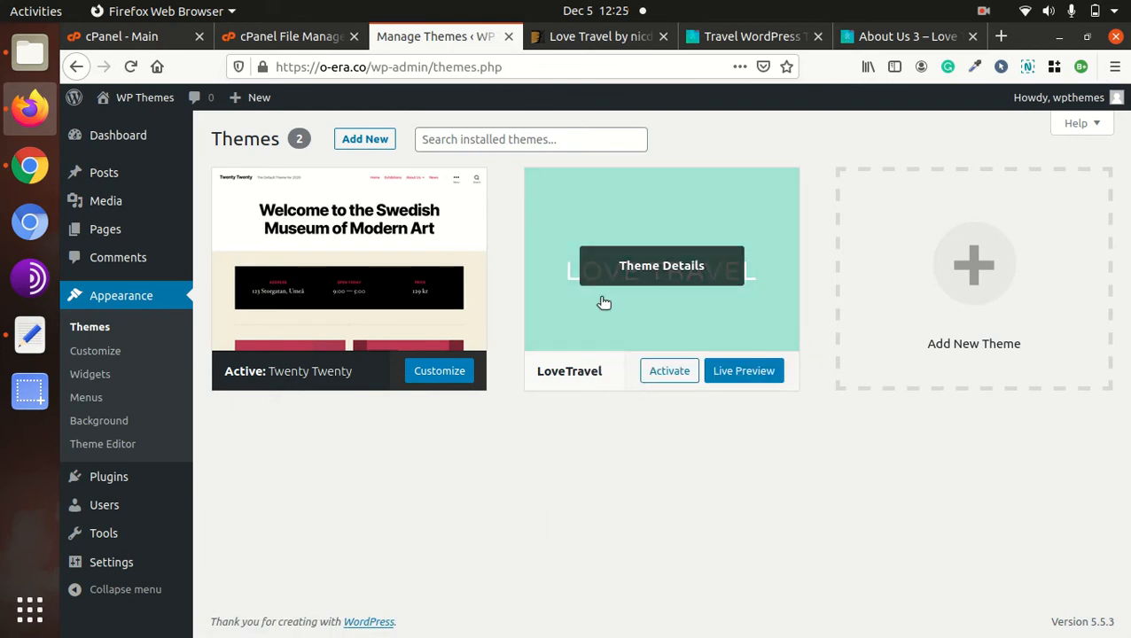
left_click(648, 283)
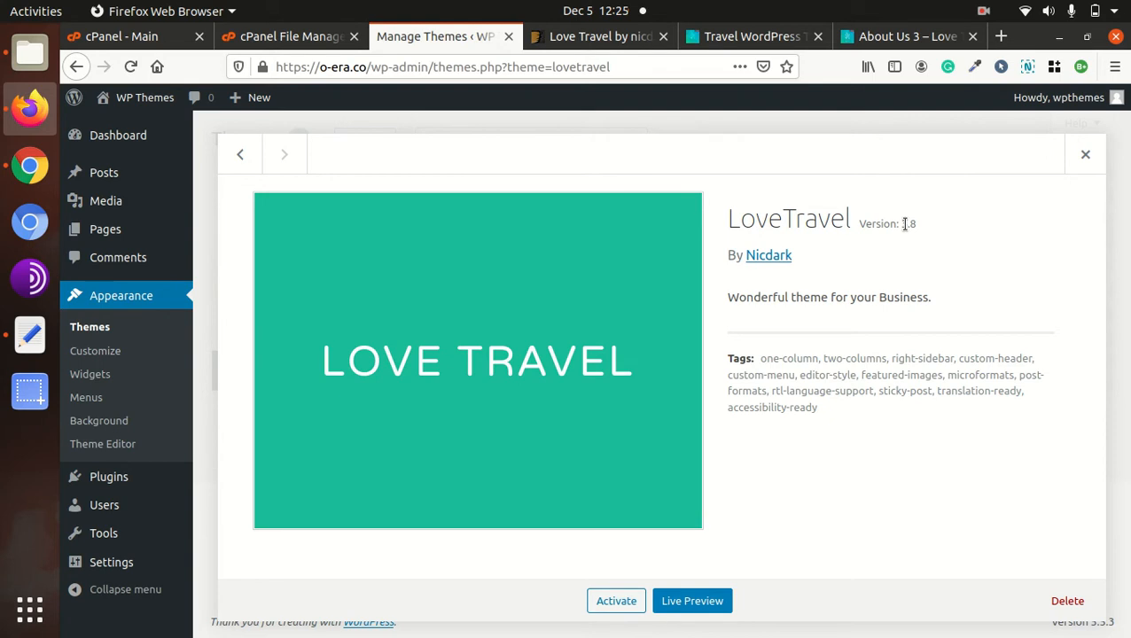
left_click(631, 601)
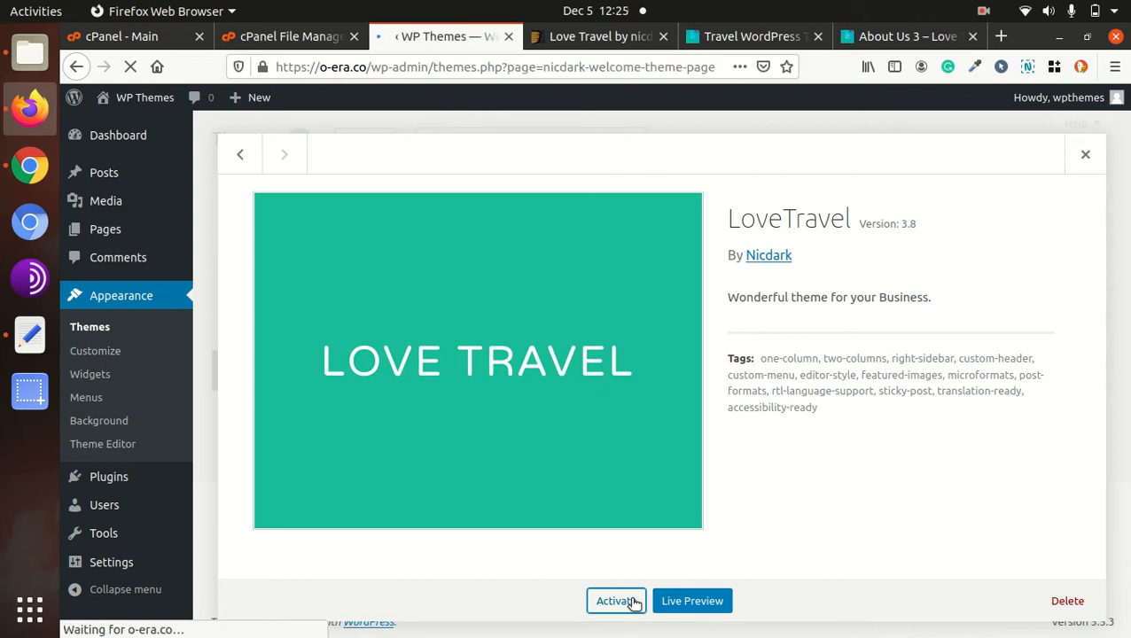
scroll(510, 547, "down", 3)
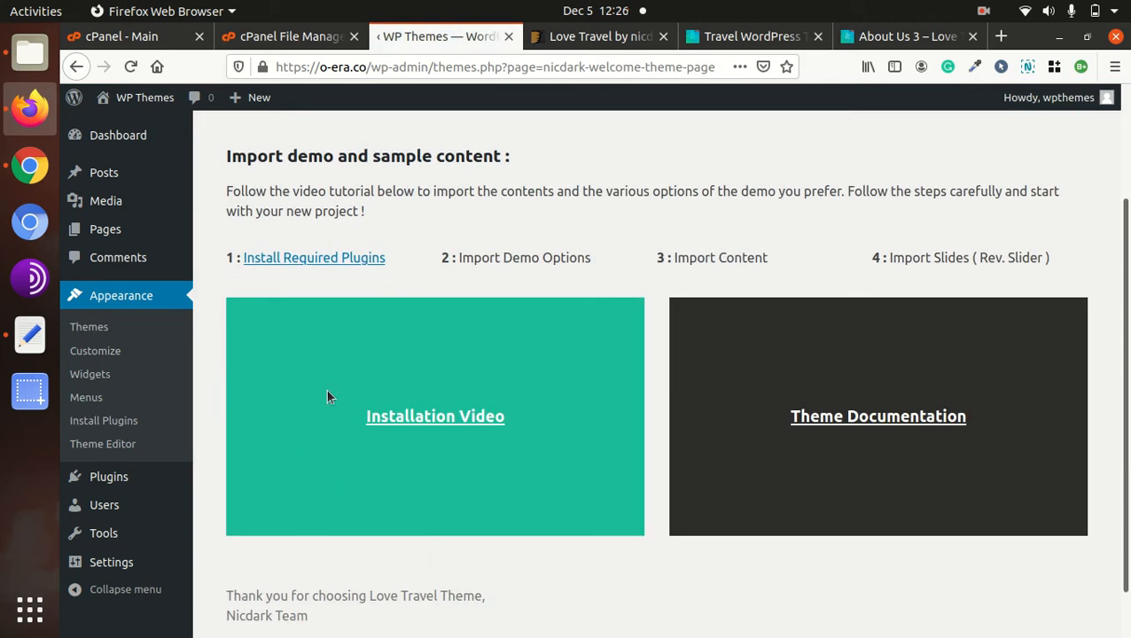
- Review the Love Travel welcome page's four steps for importing the demo and sample content
scroll(279, 257, "up", 3)
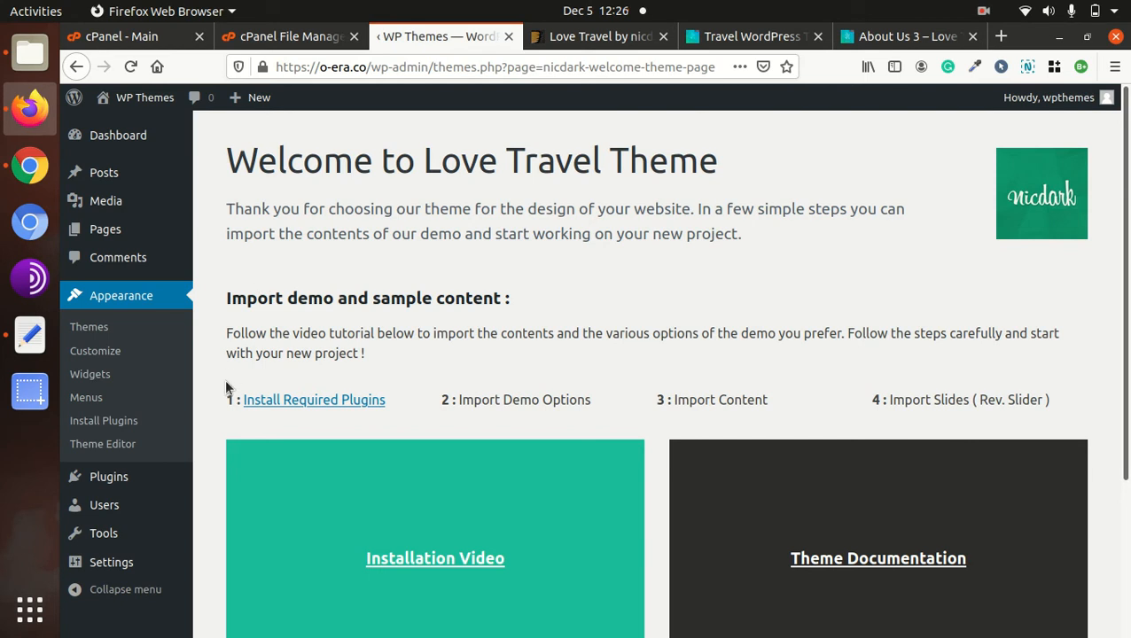
scroll(428, 380, "down", 2)
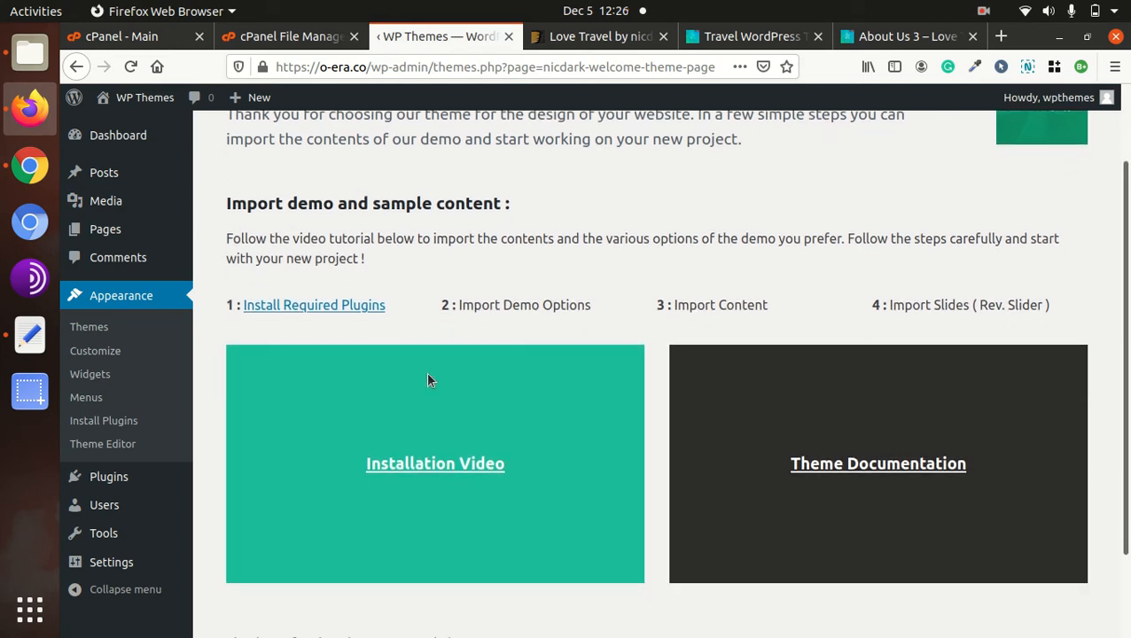
scroll(396, 360, "down", 2)
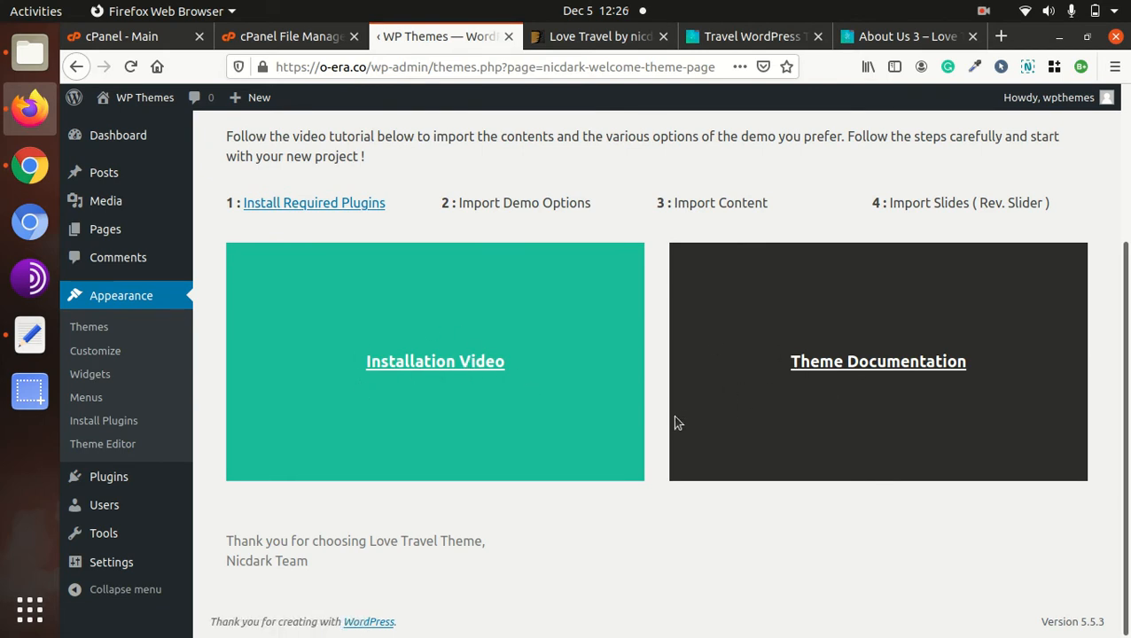
scroll(675, 411, "up", 3)
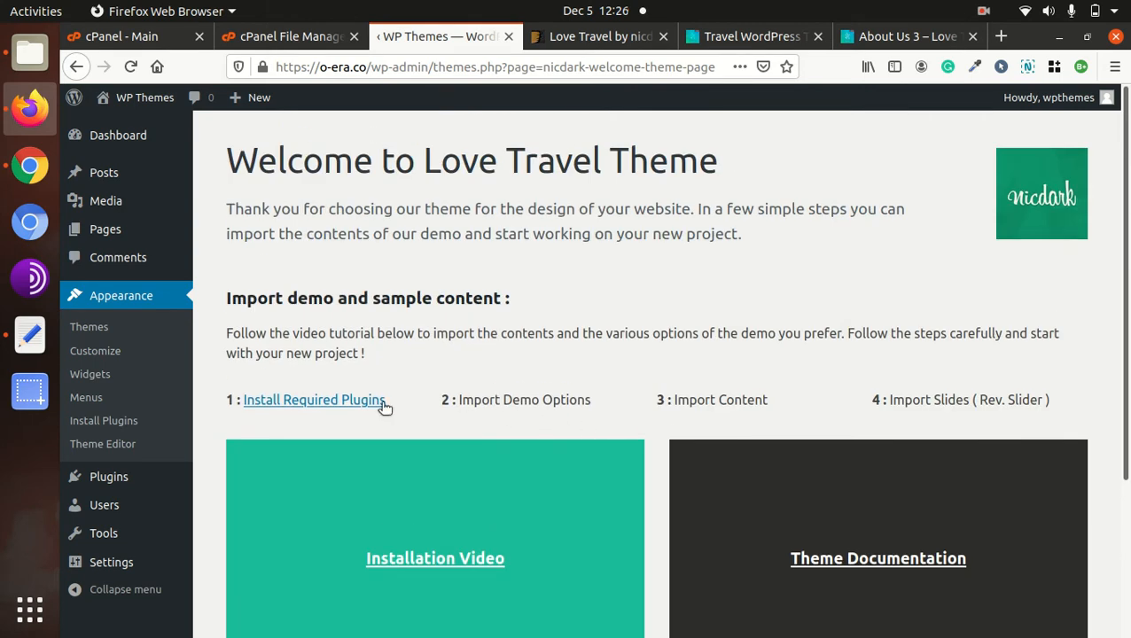
scroll(401, 408, "down", 3)
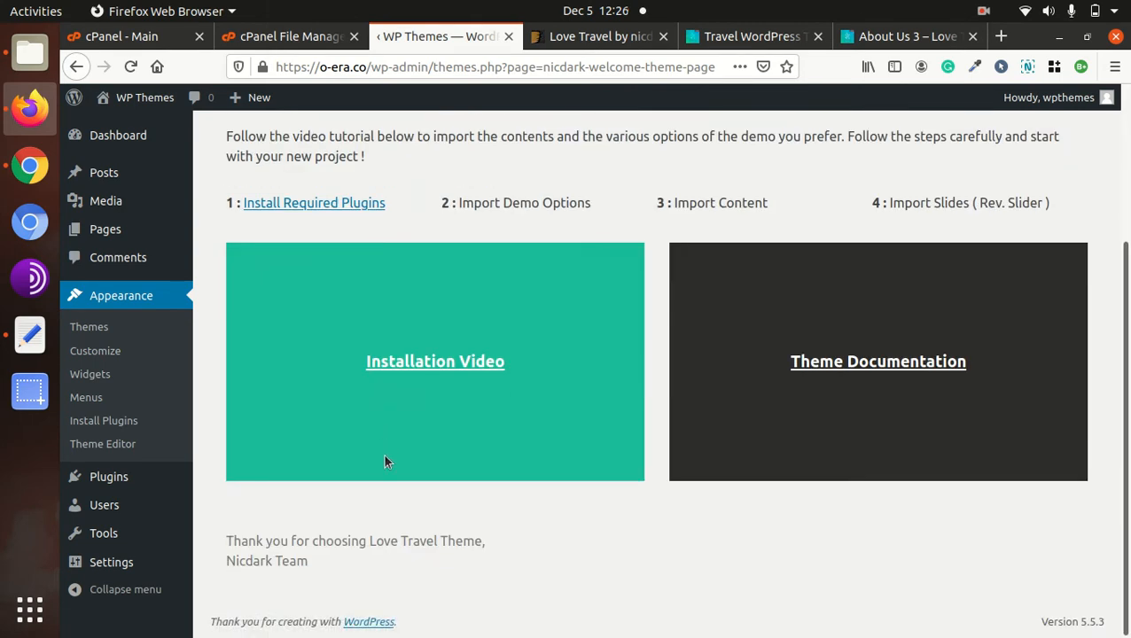
scroll(393, 366, "up", 3)
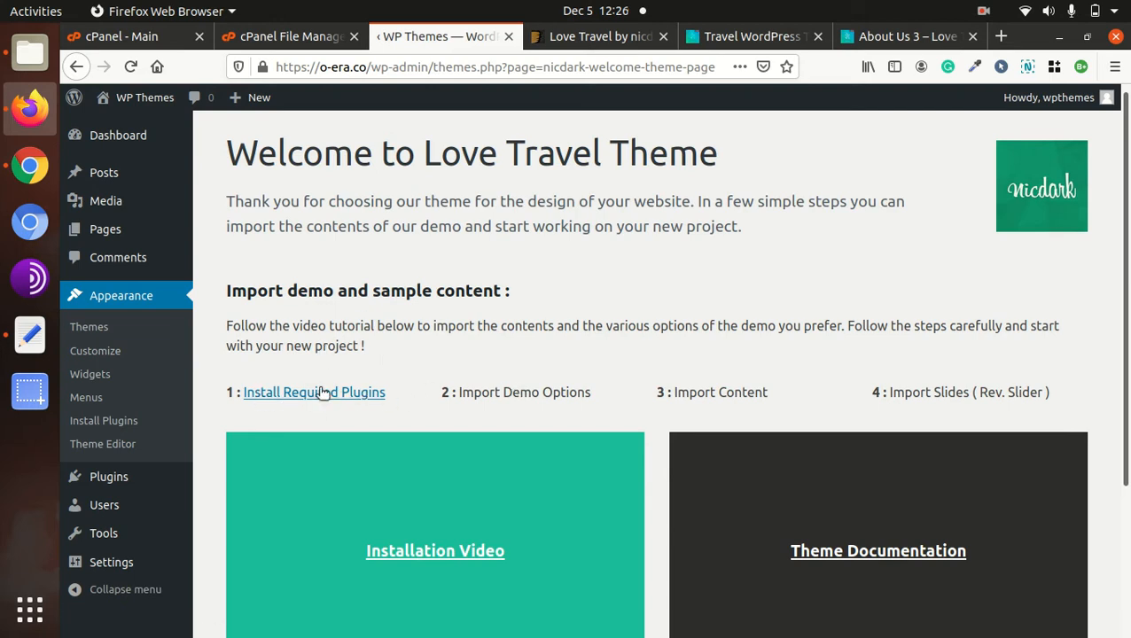
left_click_drag(458, 393, 586, 393)
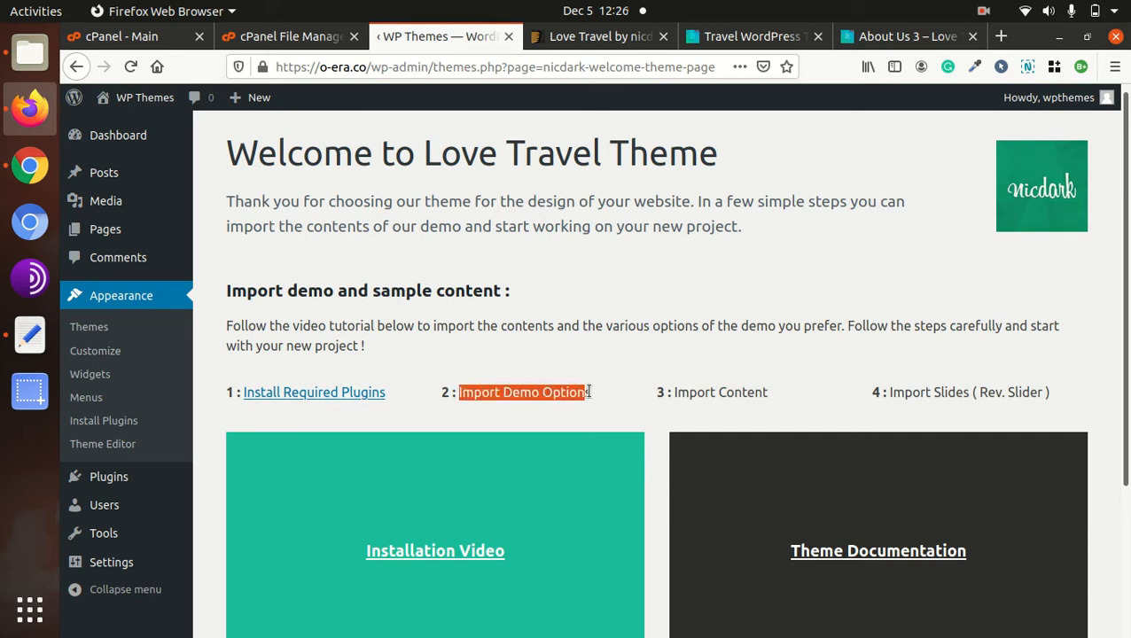
left_click_drag(673, 392, 844, 395)
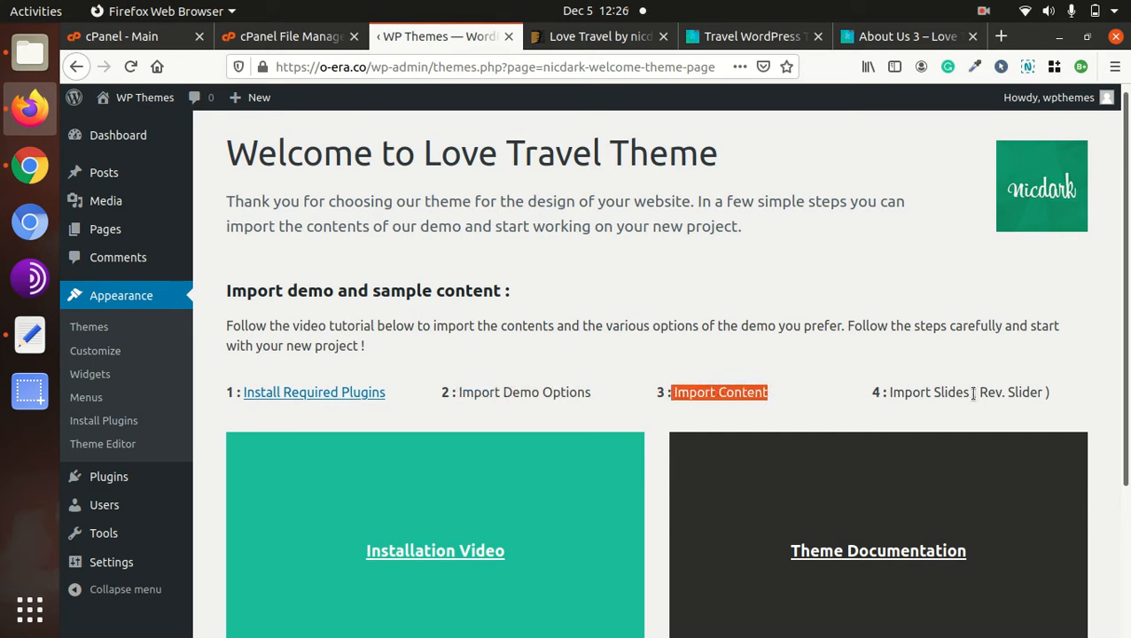
left_click(593, 394)
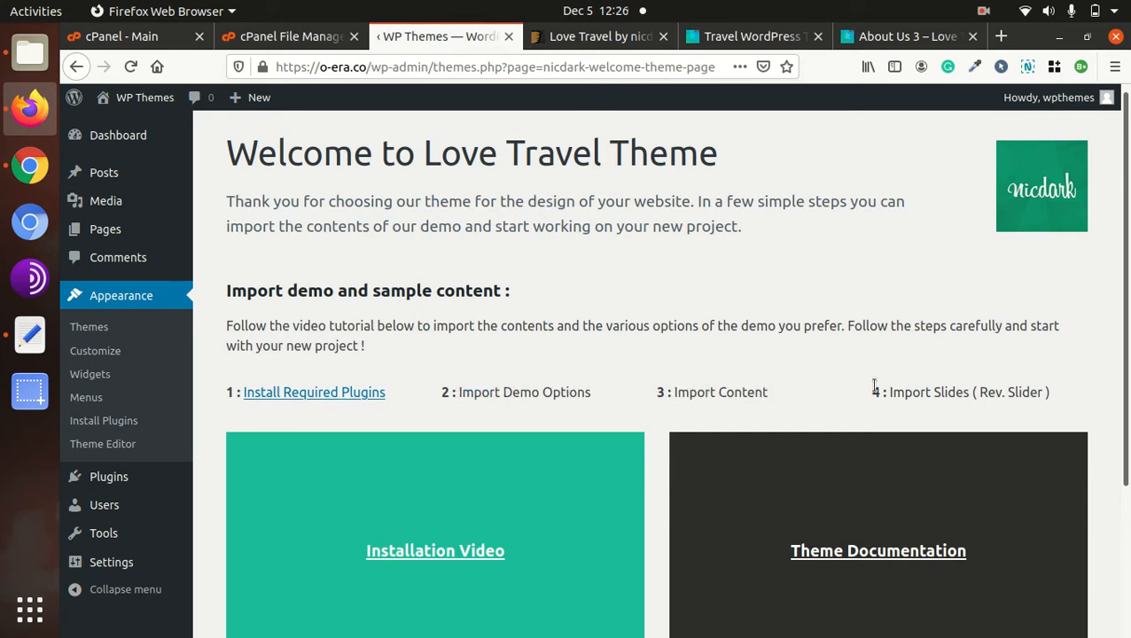
scroll(425, 390, "down", 2)
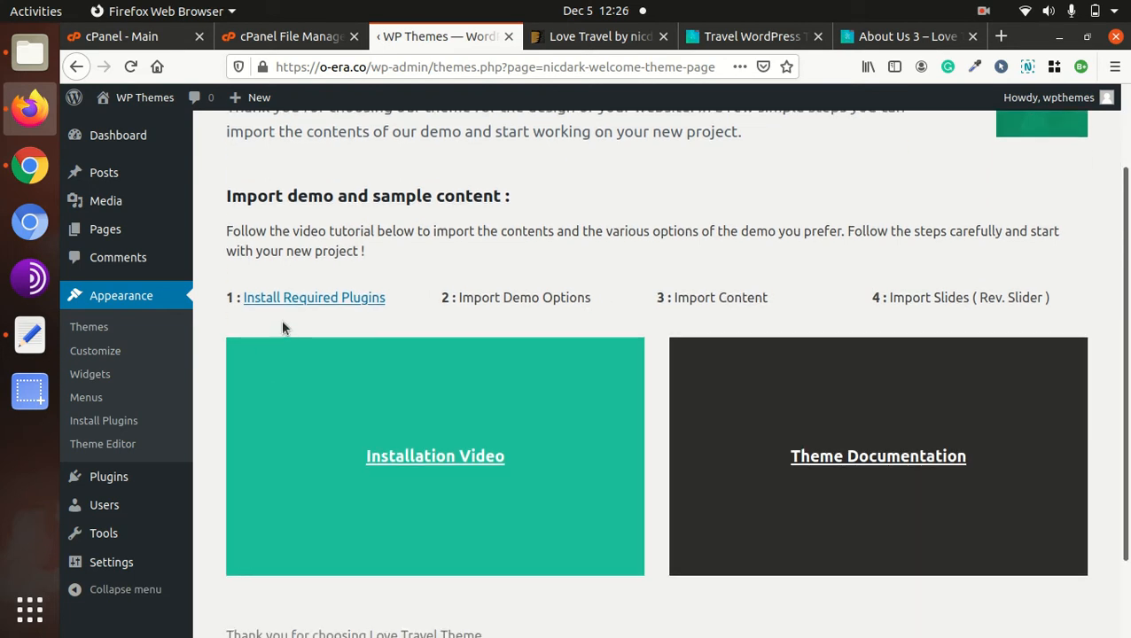
- Open the theme's required plugins installer and look through the listed plugins
left_click(281, 298)
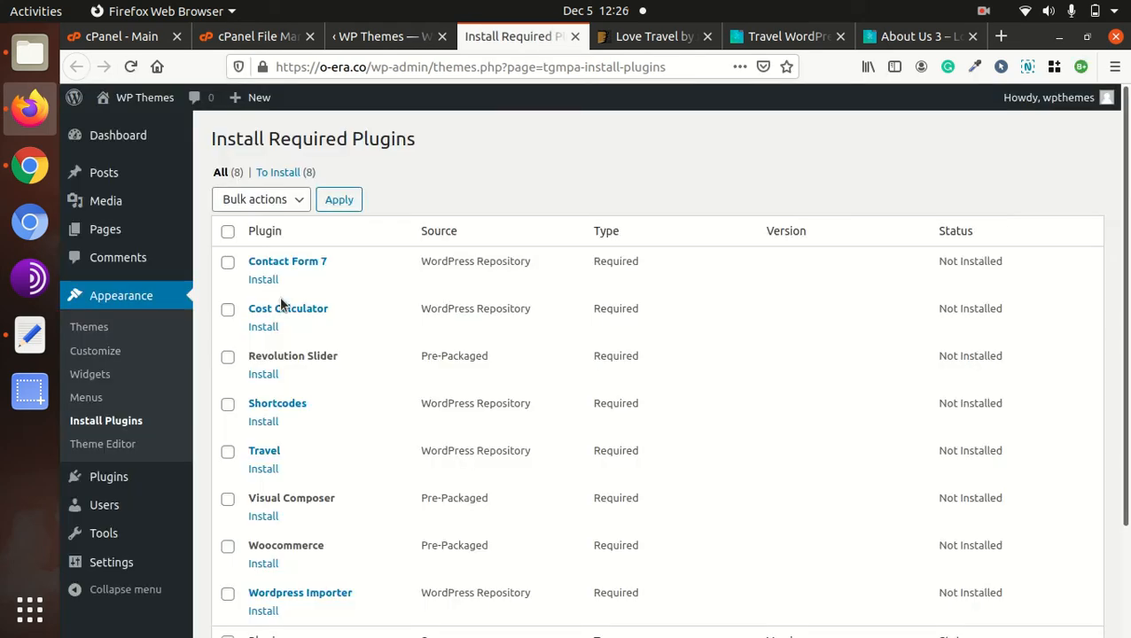
scroll(387, 323, "down", 3)
scroll(386, 322, "up", 3)
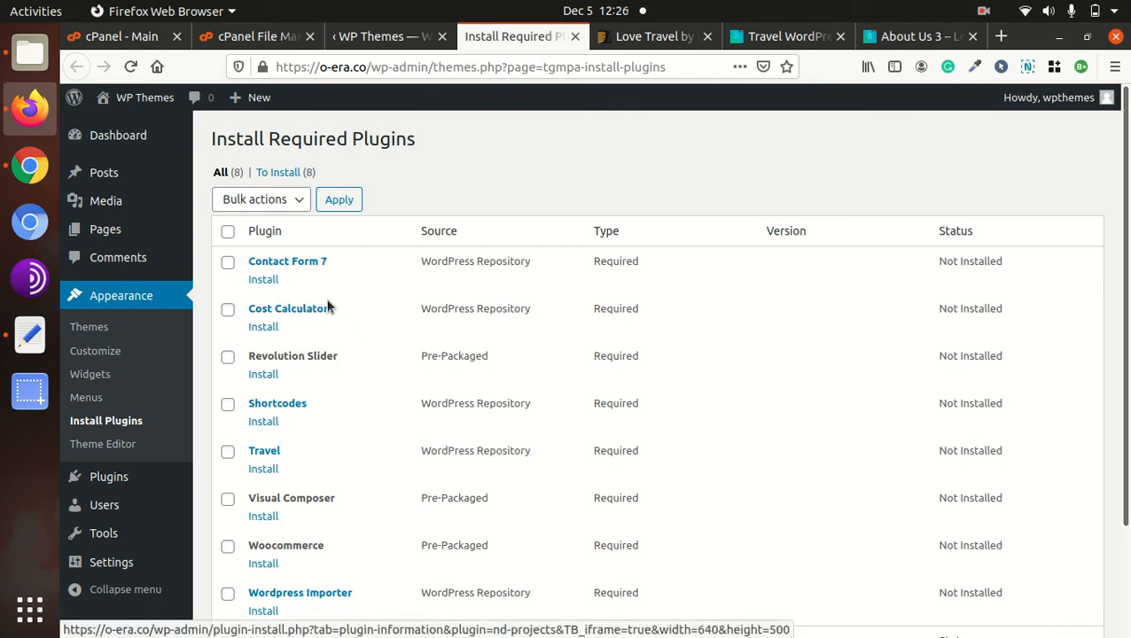
scroll(647, 355, "down", 3)
scroll(616, 485, "up", 3)
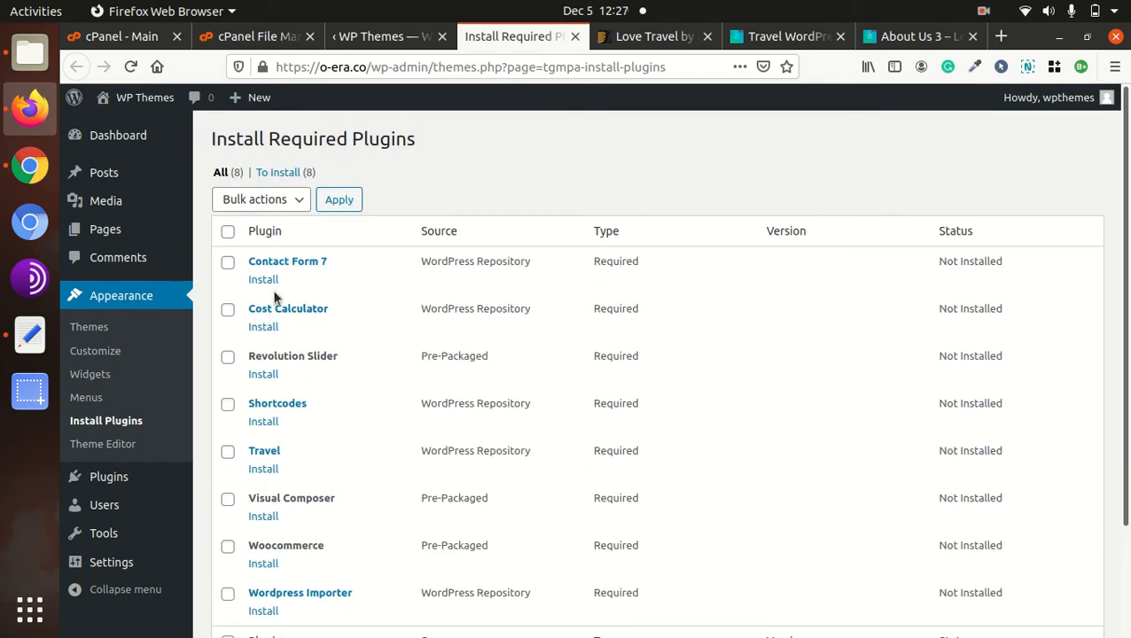
scroll(273, 390, "down", 3)
scroll(310, 264, "up", 3)
- Install the required Contact Form 7 plugin and activate it
left_click(263, 281)
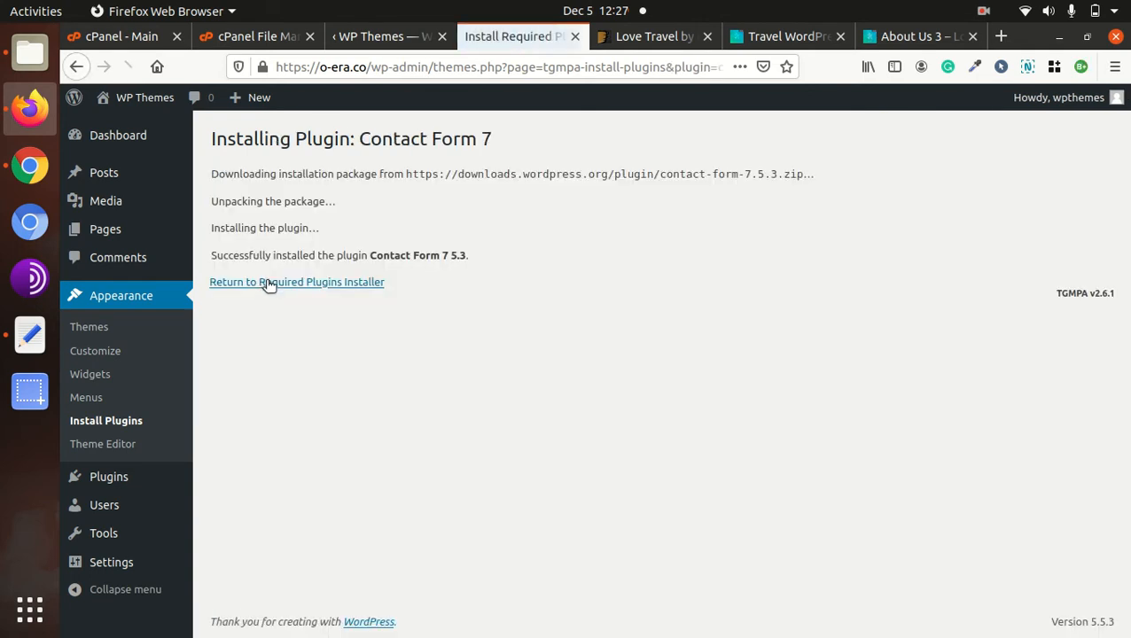
left_click(268, 283)
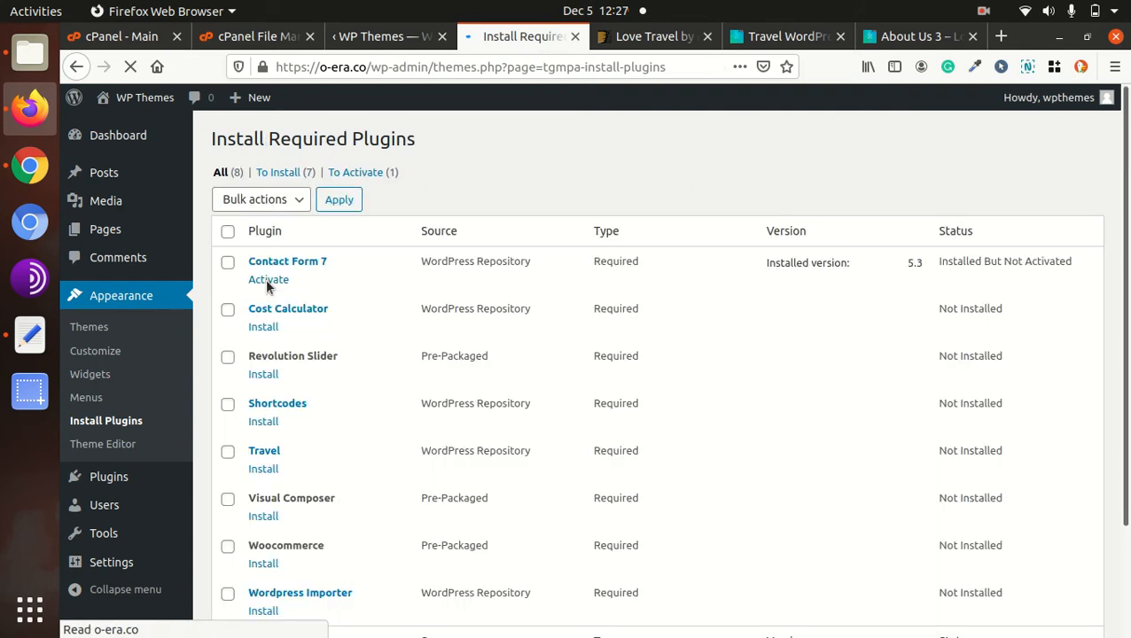
left_click(267, 280)
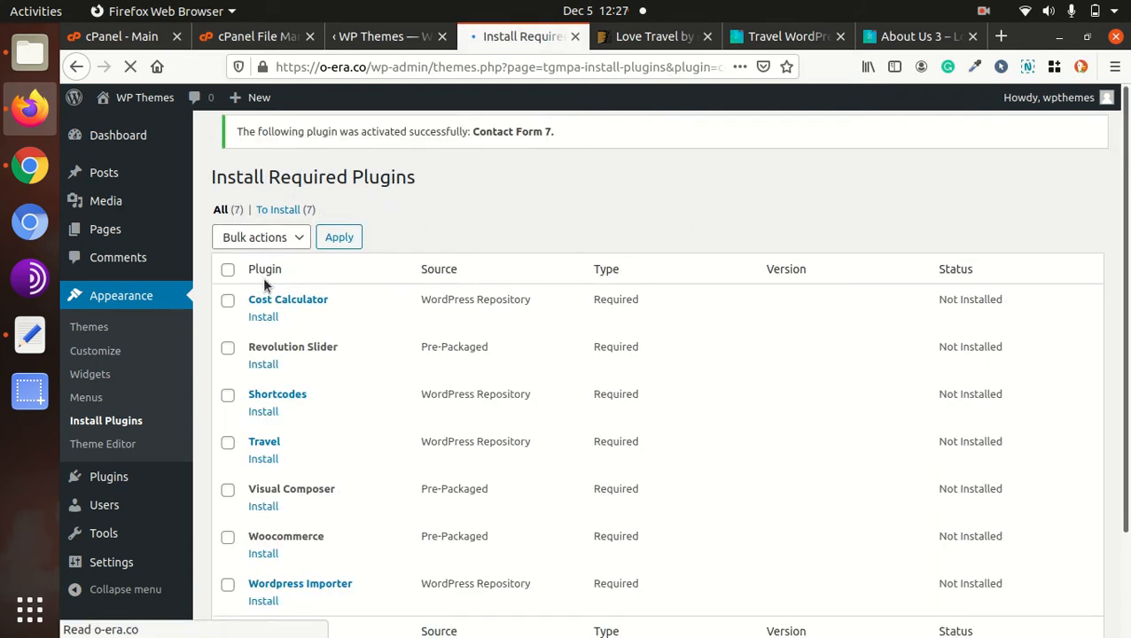
- Install the required Cost Calculator plugin and activate it
left_click(262, 329)
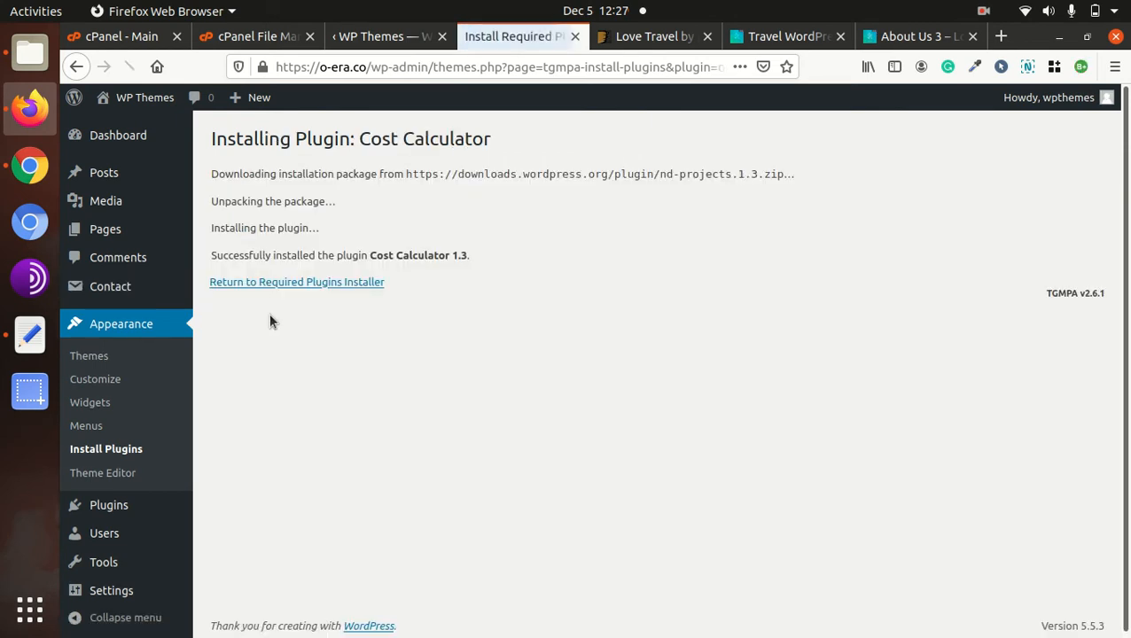
left_click(280, 284)
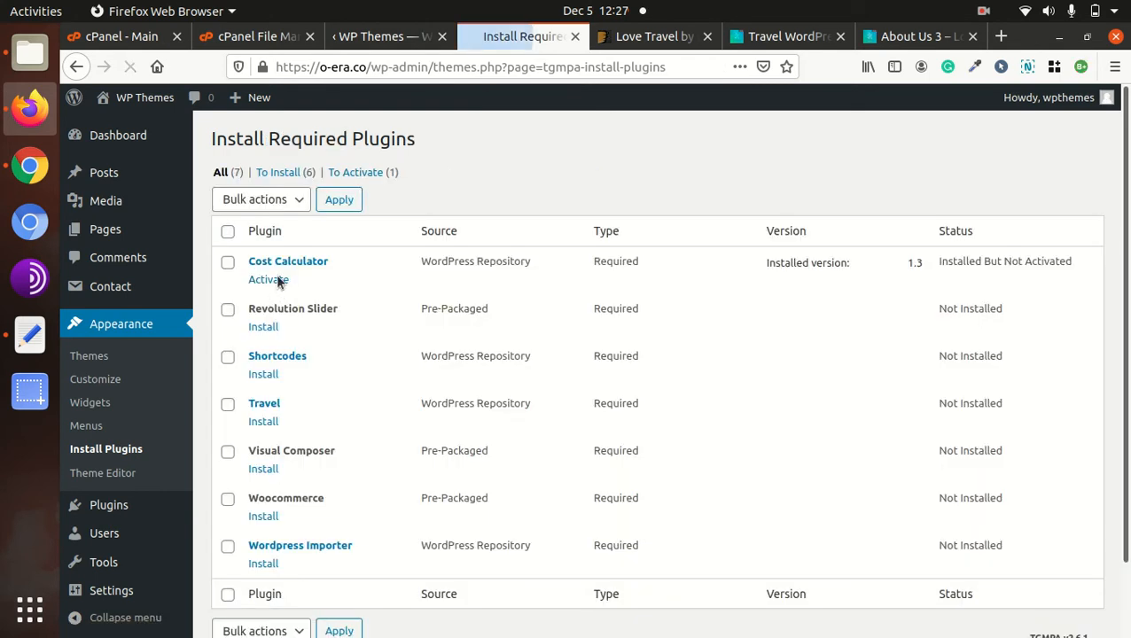
left_click(273, 278)
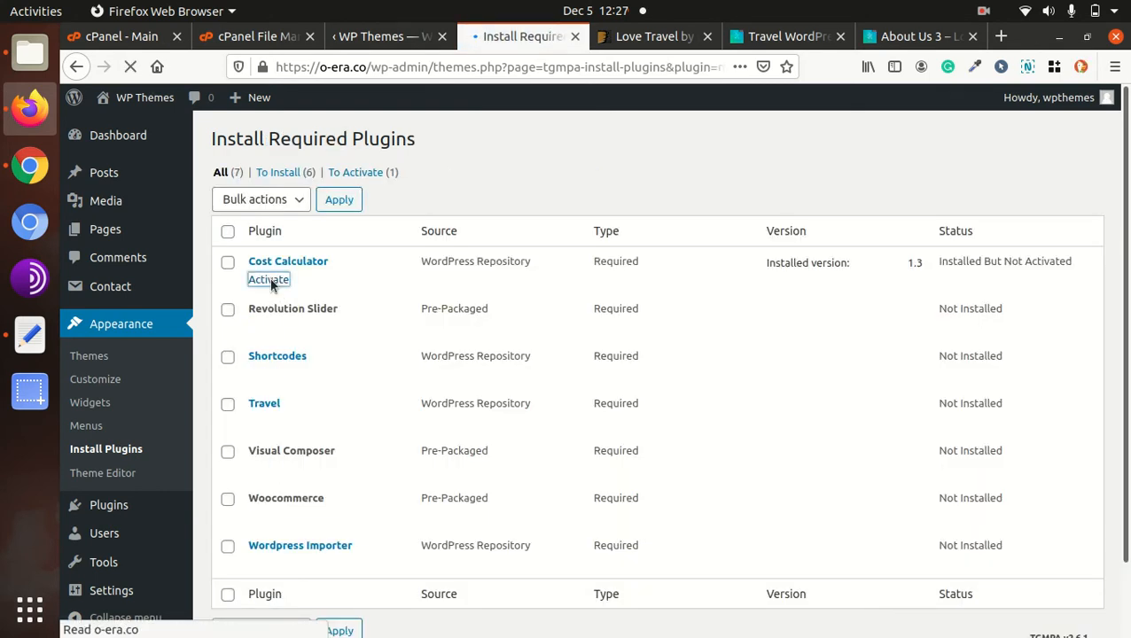
left_click(264, 331)
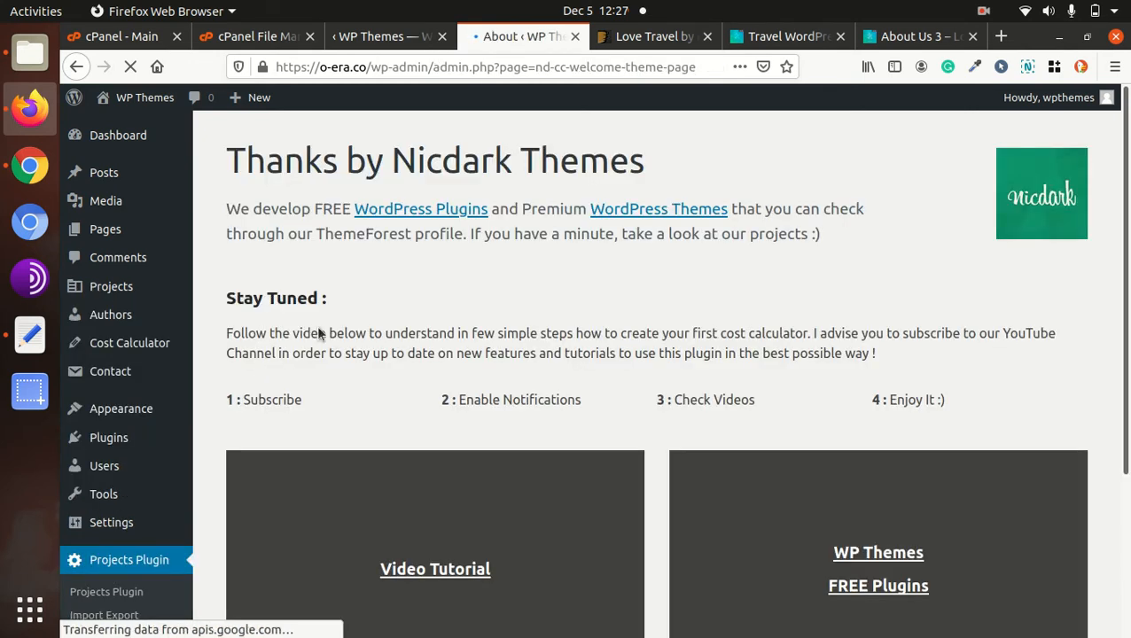
- Look over the Cost Calculator's About page, then return to the required plugins installer from the installed plugins page
scroll(277, 266, "down", 2)
scroll(281, 271, "down", 2)
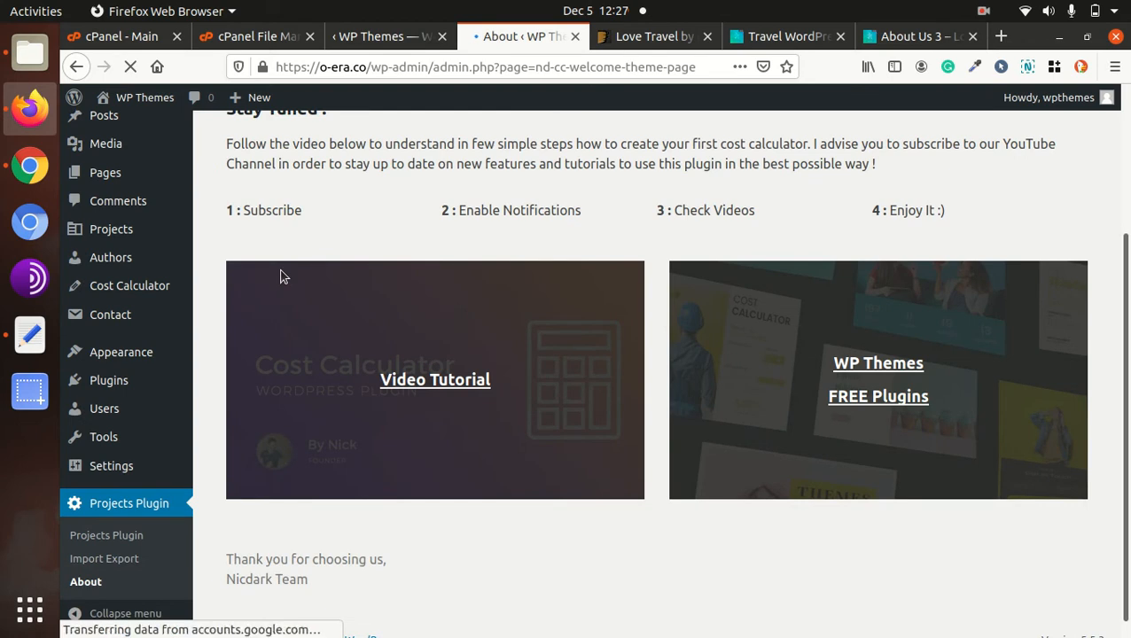
scroll(369, 340, "up", 4)
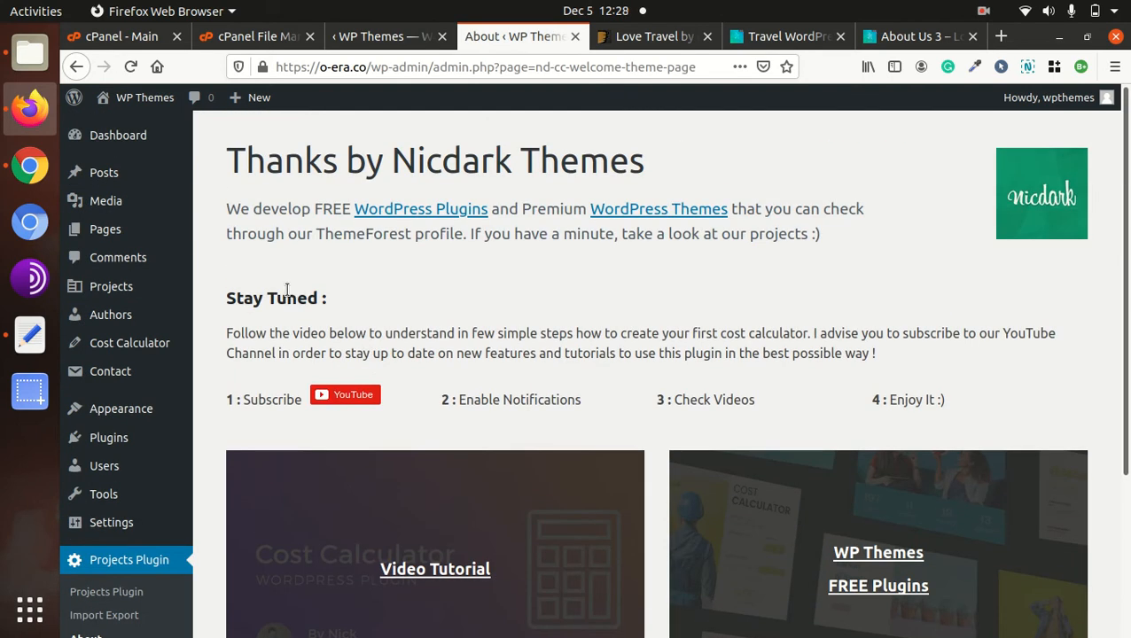
scroll(479, 298, "down", 1)
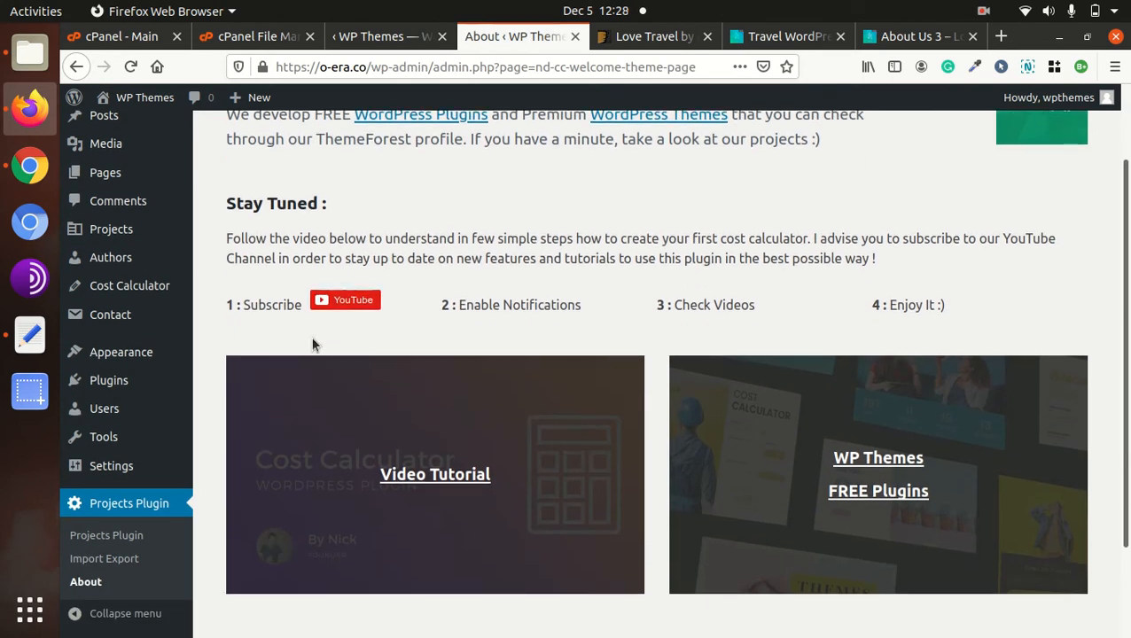
scroll(403, 414, "down", 2)
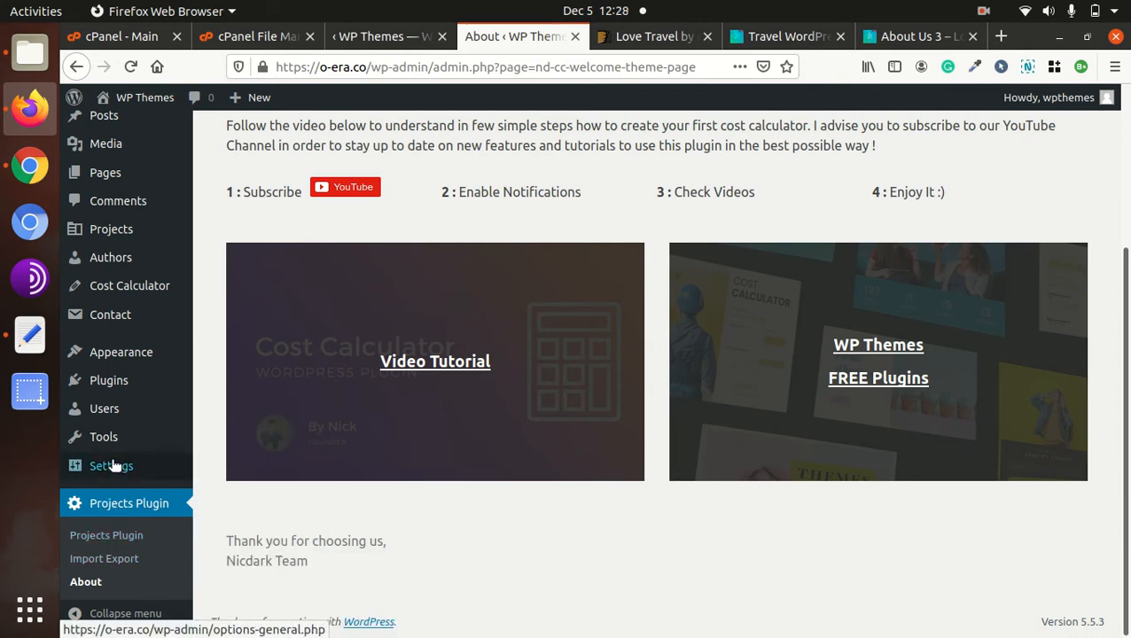
mouse_move(107, 381)
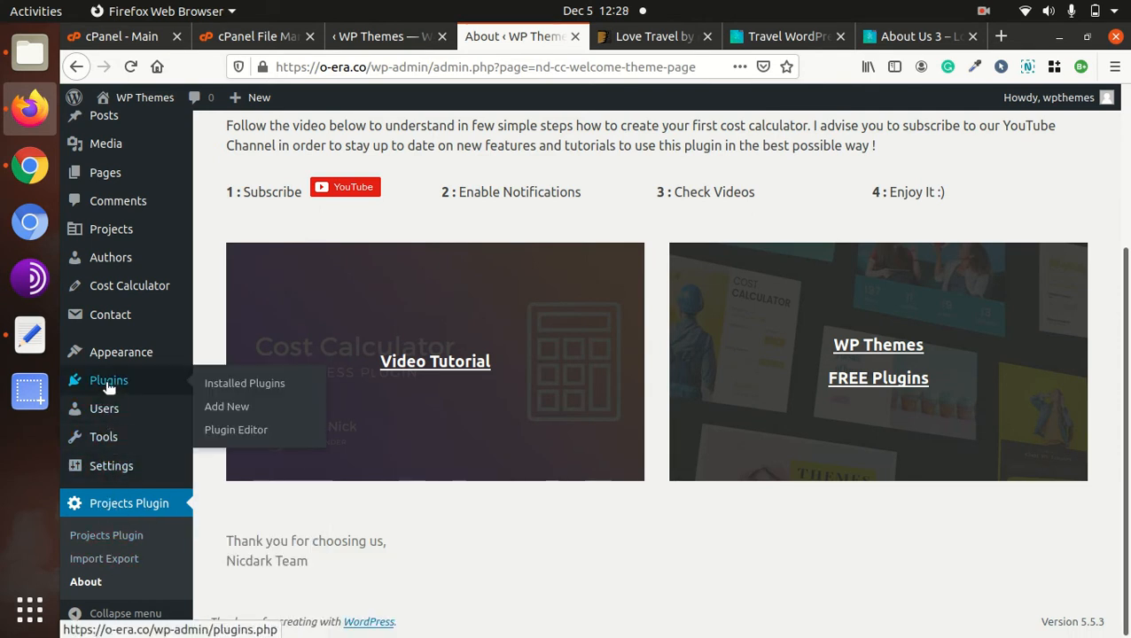
left_click(229, 391)
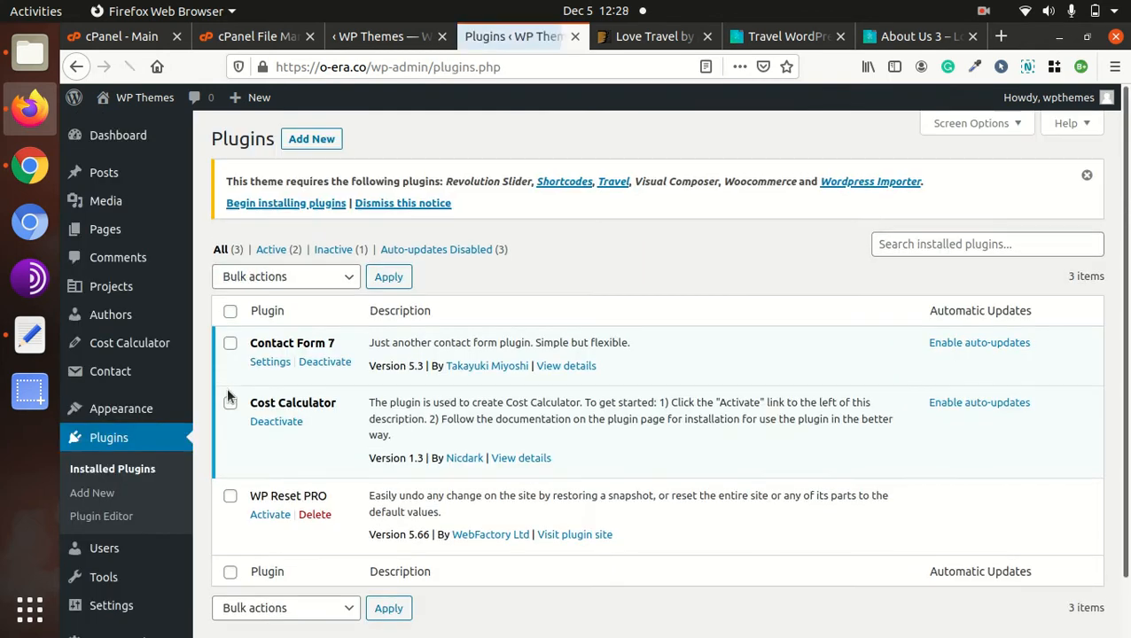
left_click(267, 206)
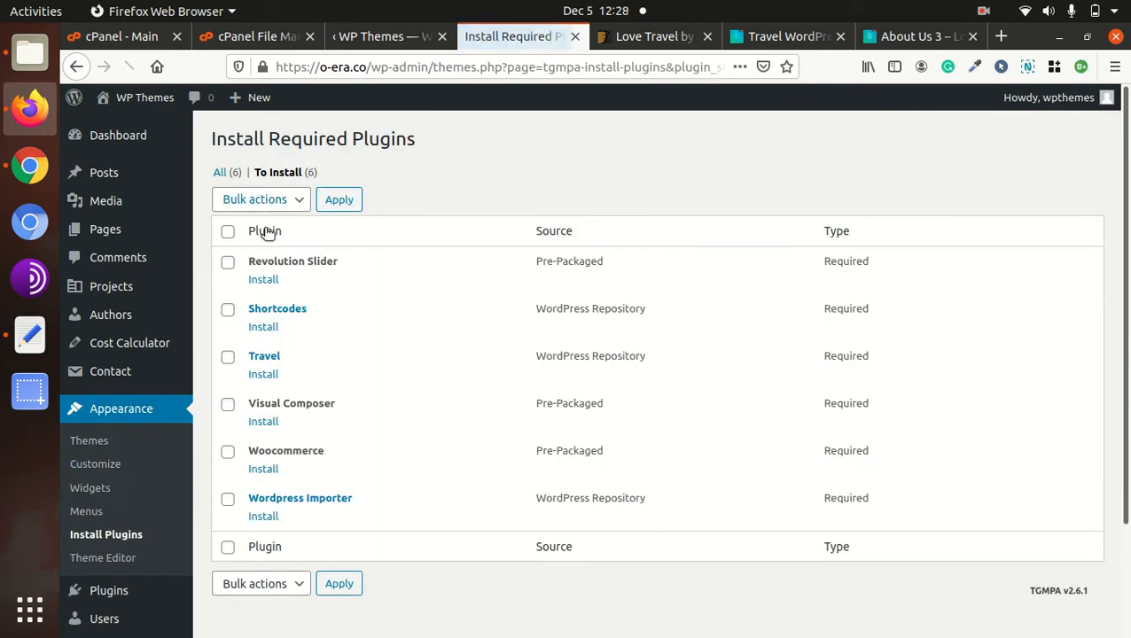
- Install the pre-packaged Revolution Slider plugin and activate it
left_click(263, 279)
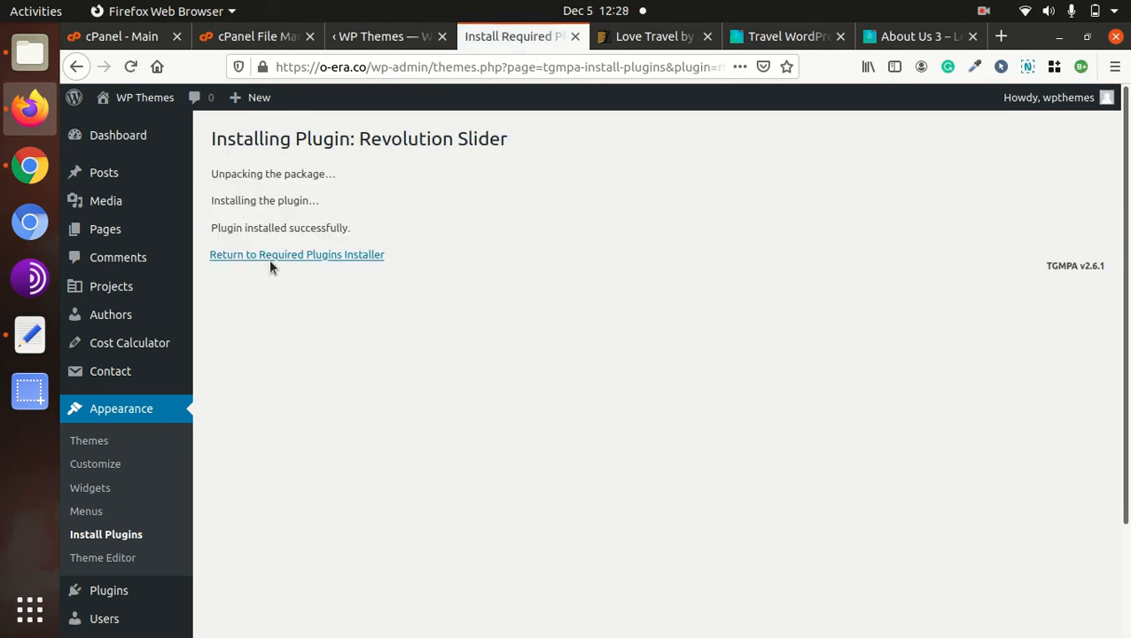
left_click(272, 257)
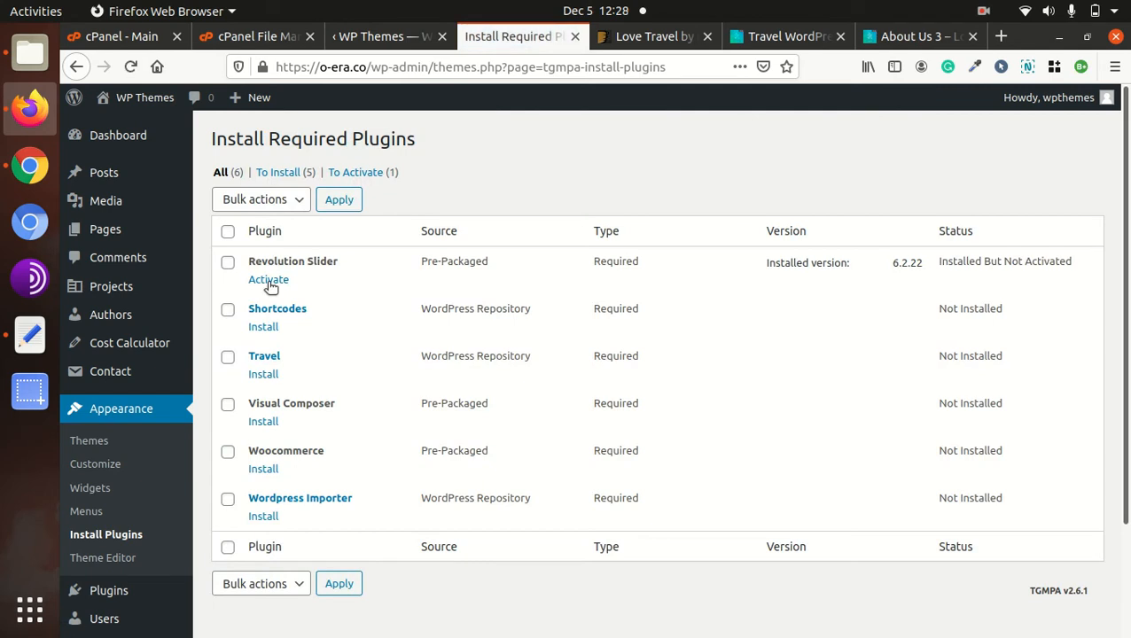
left_click(268, 280)
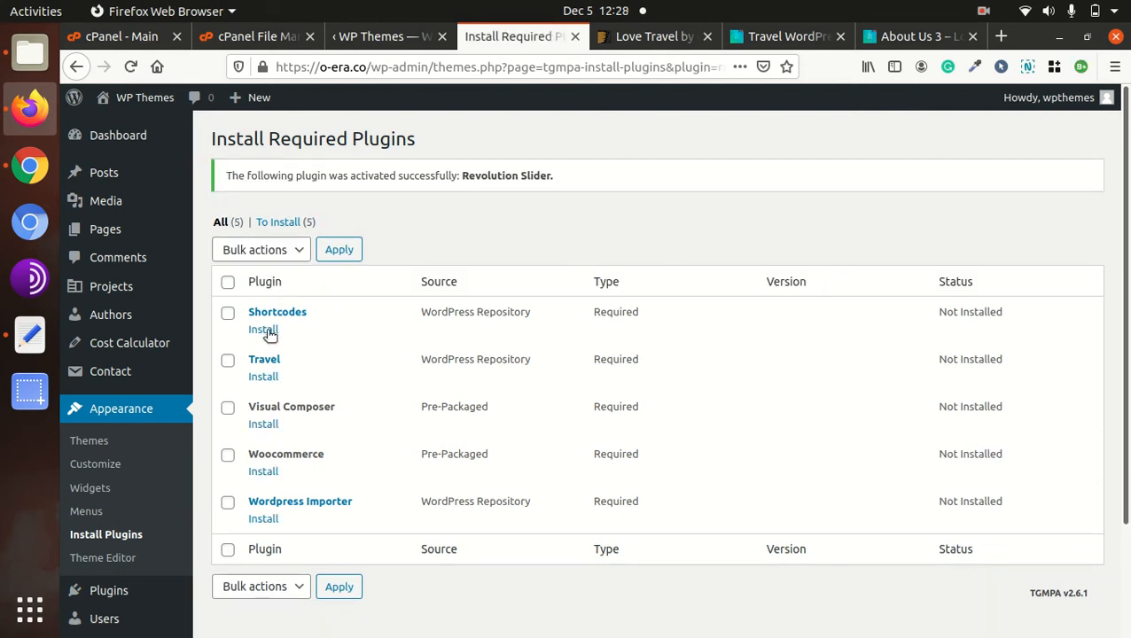
- Install the required Shortcodes plugin and activate it
left_click(268, 331)
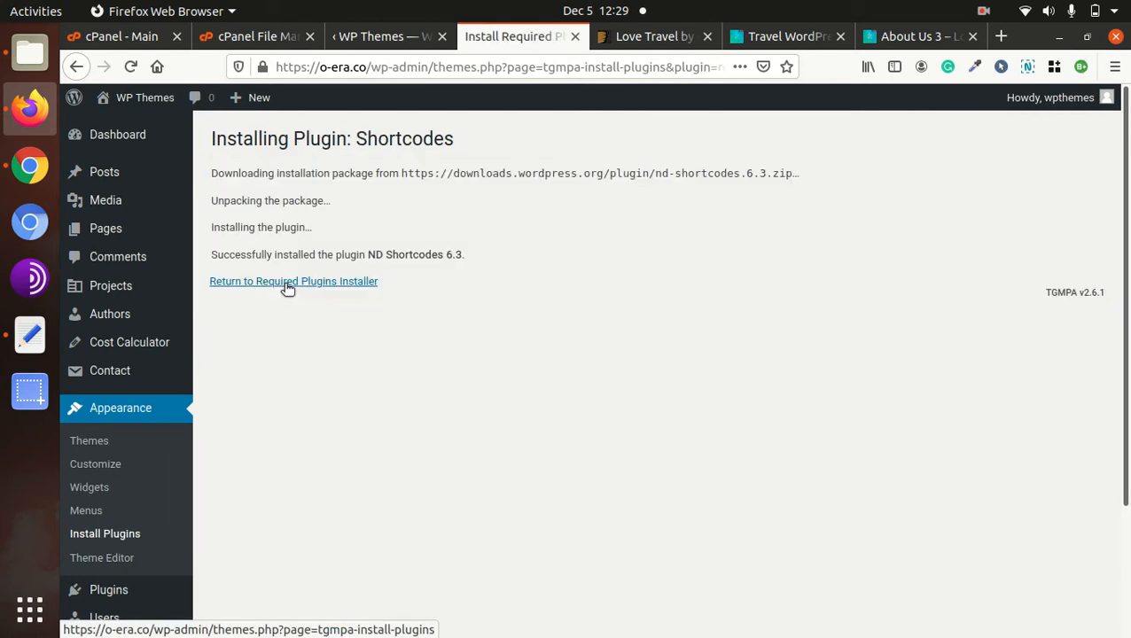
left_click(288, 283)
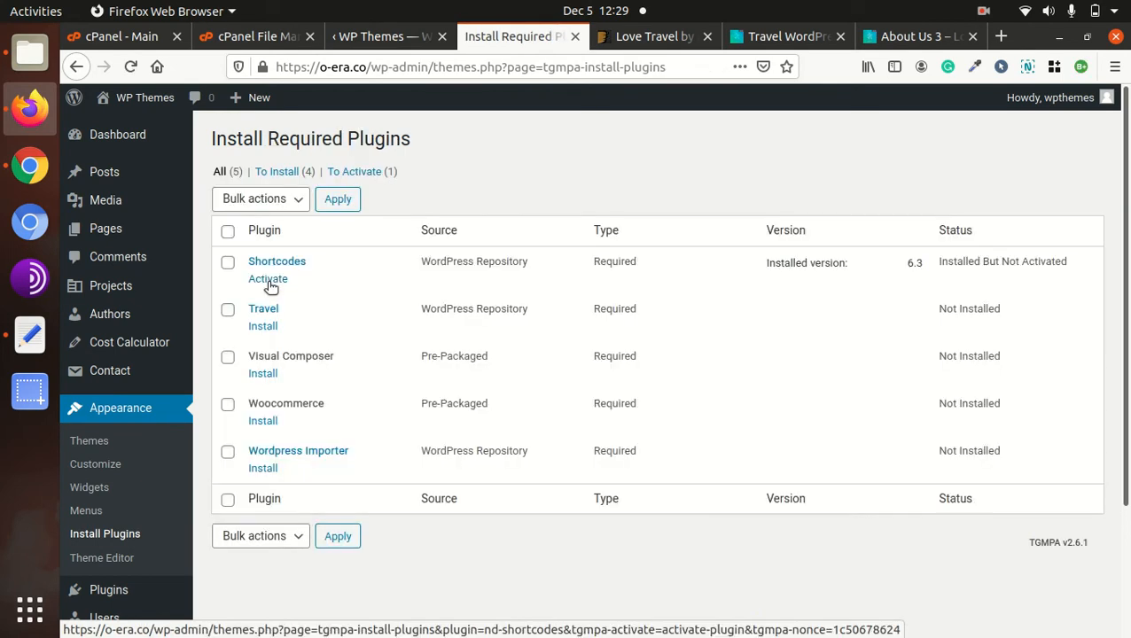
left_click(270, 280)
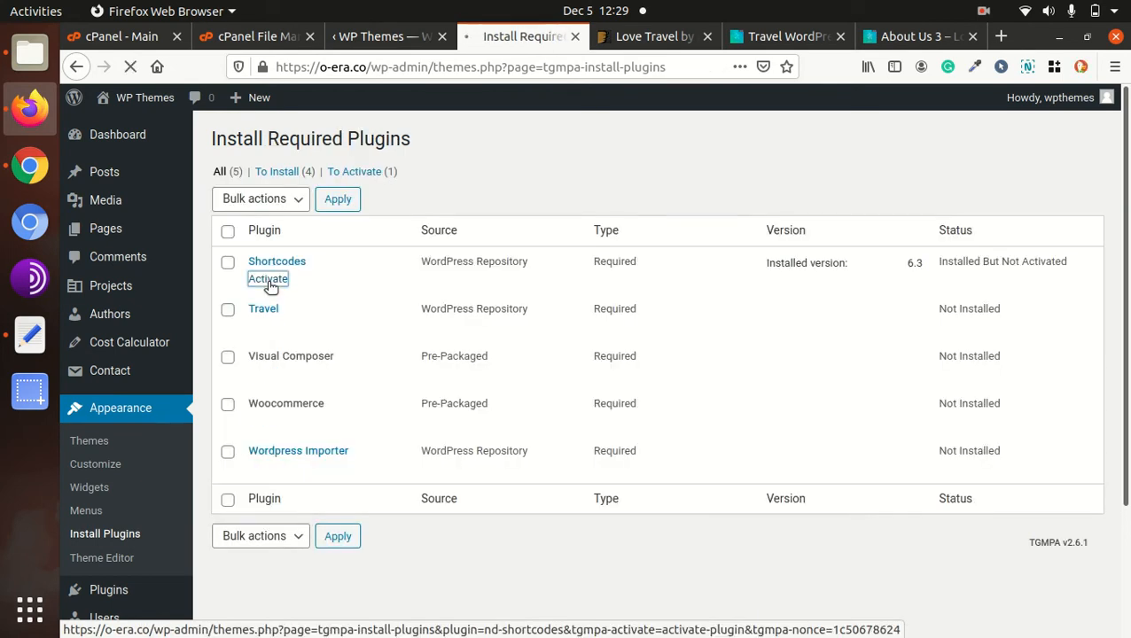
- Install the required Travel plugin and activate it
left_click(265, 331)
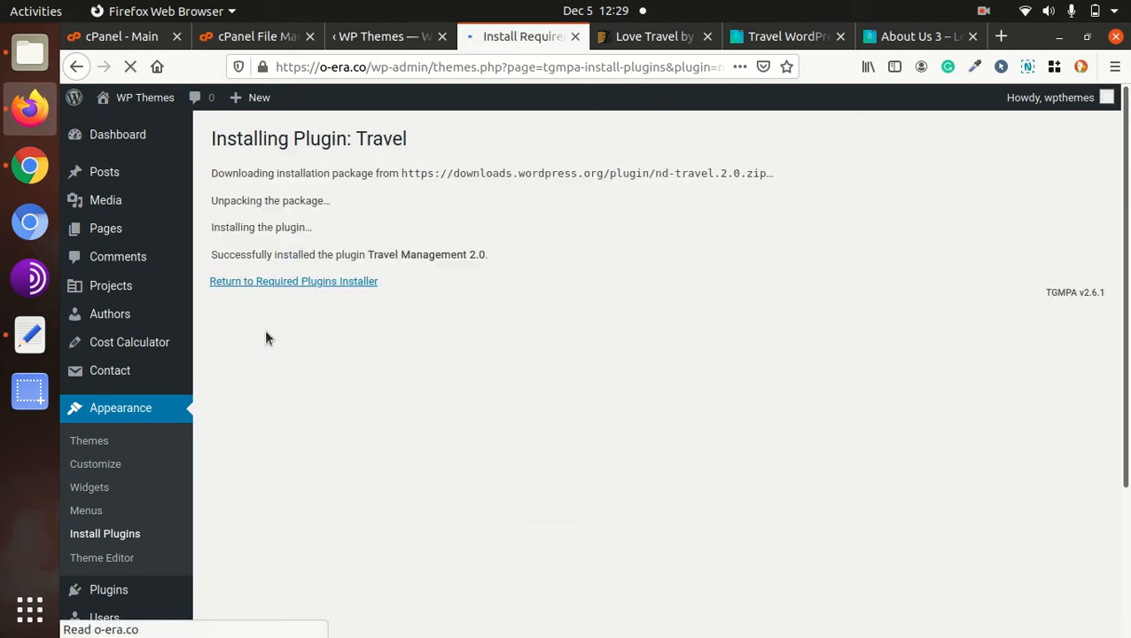
left_click(273, 283)
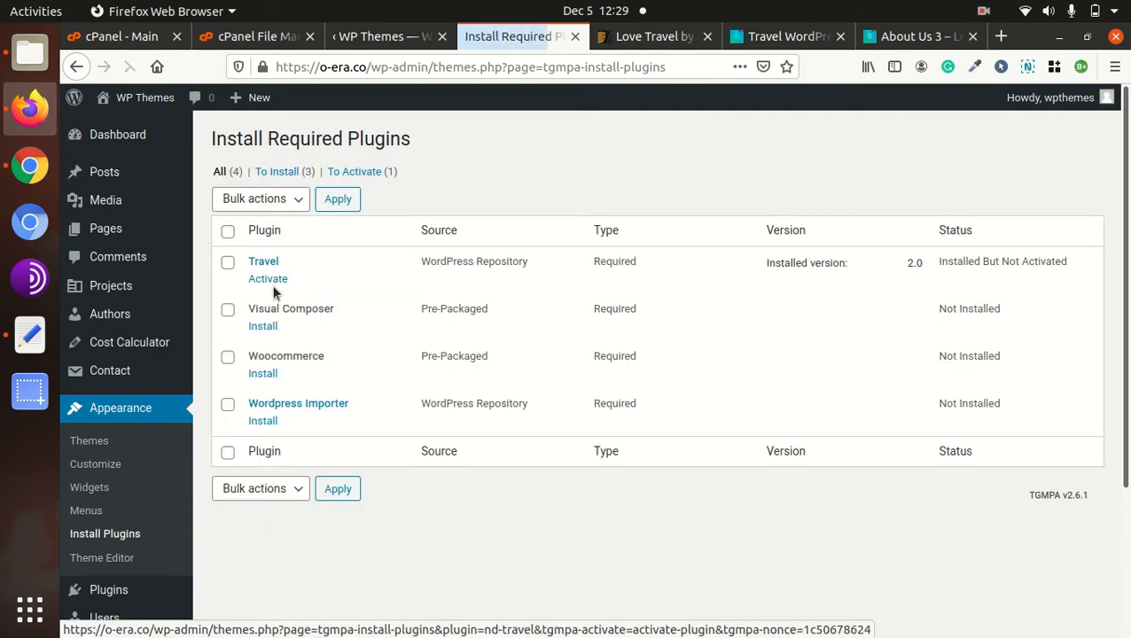
left_click(268, 279)
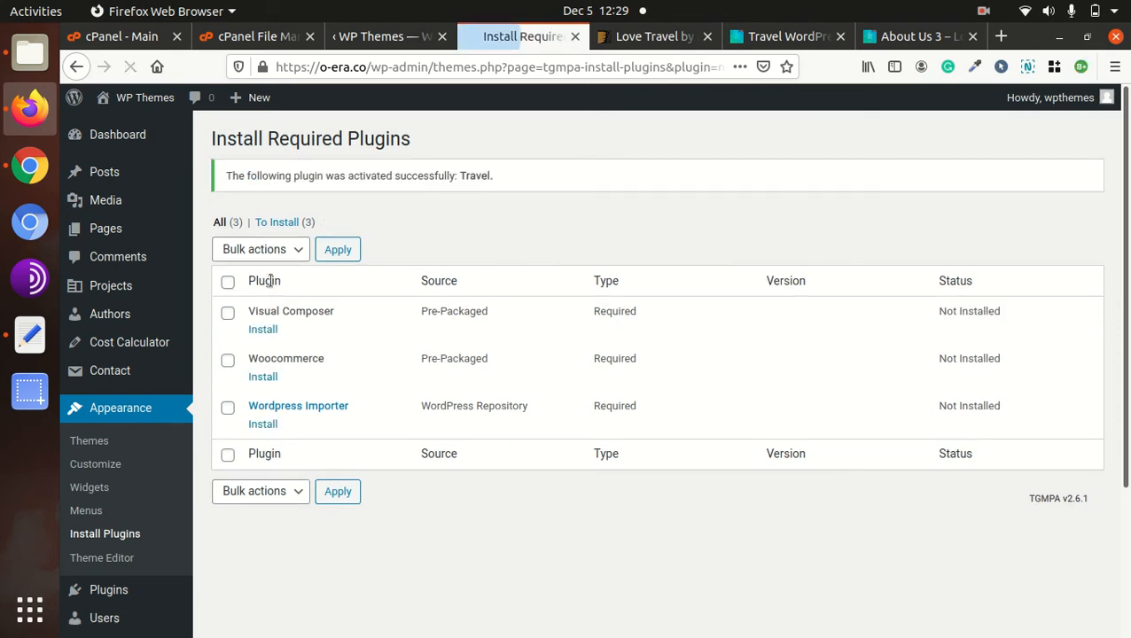
- Install the pre-packaged Visual Composer plugin and activate it
left_click(257, 329)
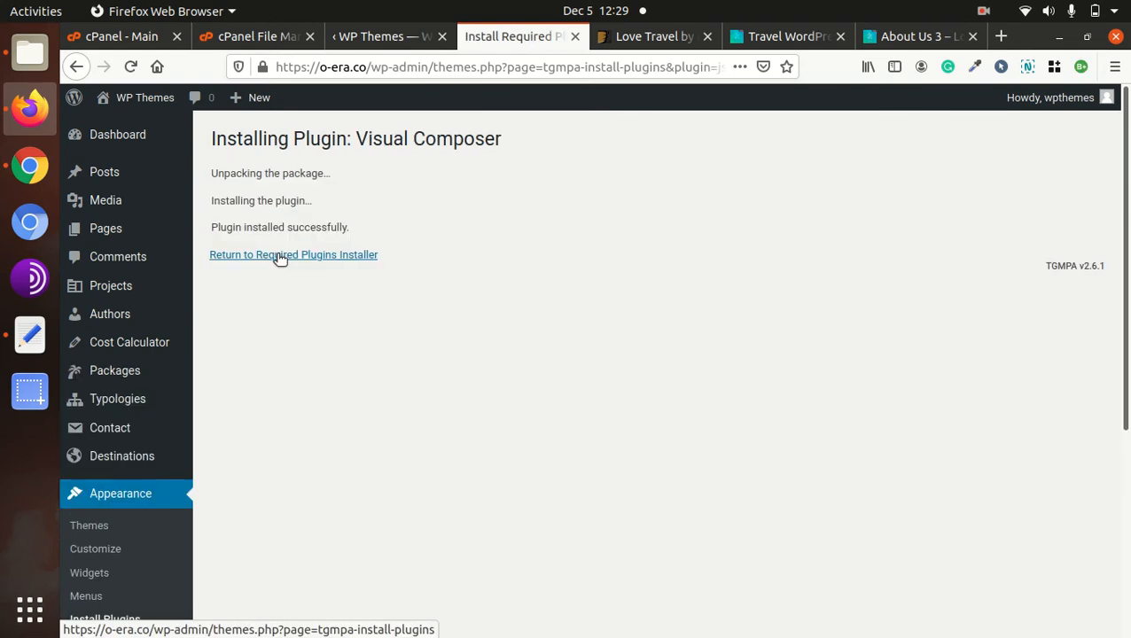
left_click(280, 256)
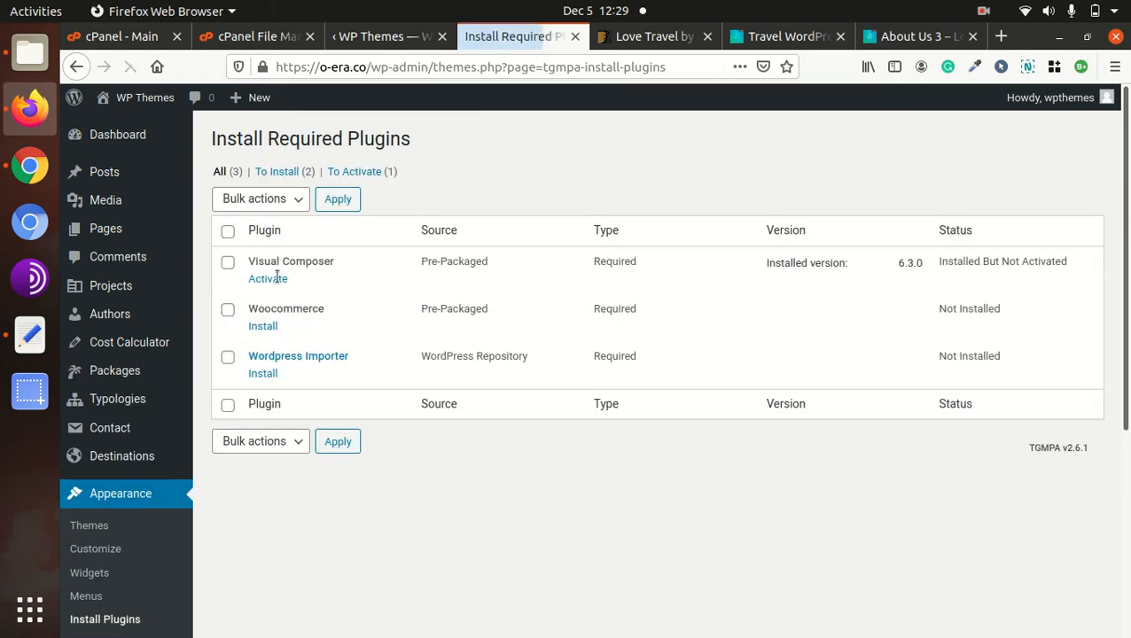
left_click(268, 279)
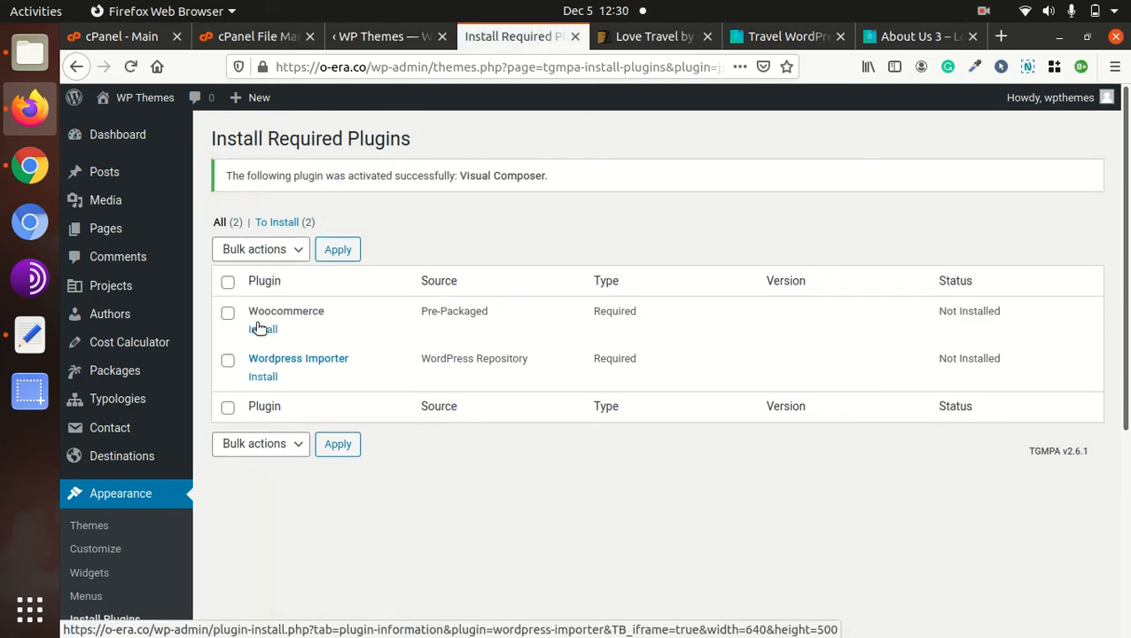
- Reload the site admin after activating Visual Composer and reopen the required plugins installer from the installed plugins page
left_click(130, 66)
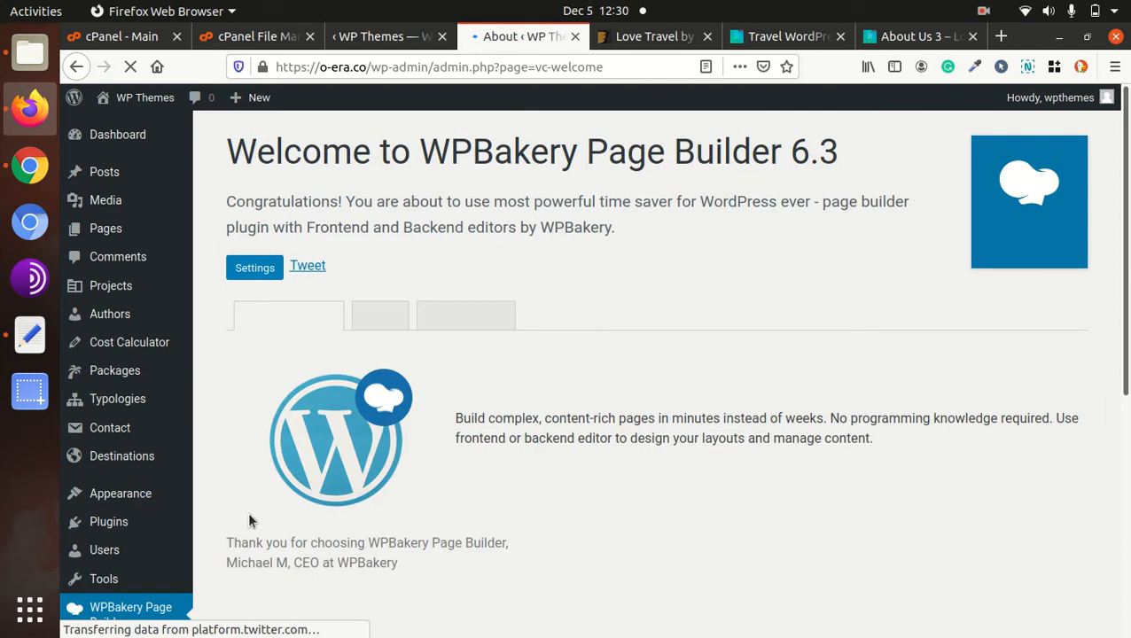
mouse_move(122, 528)
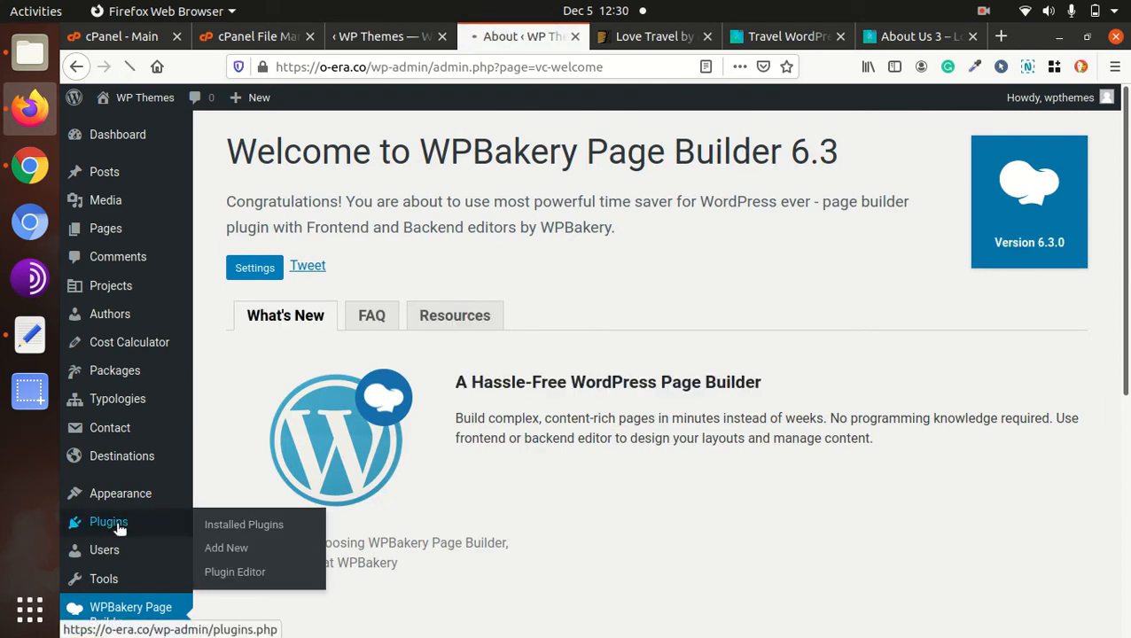
left_click(245, 528)
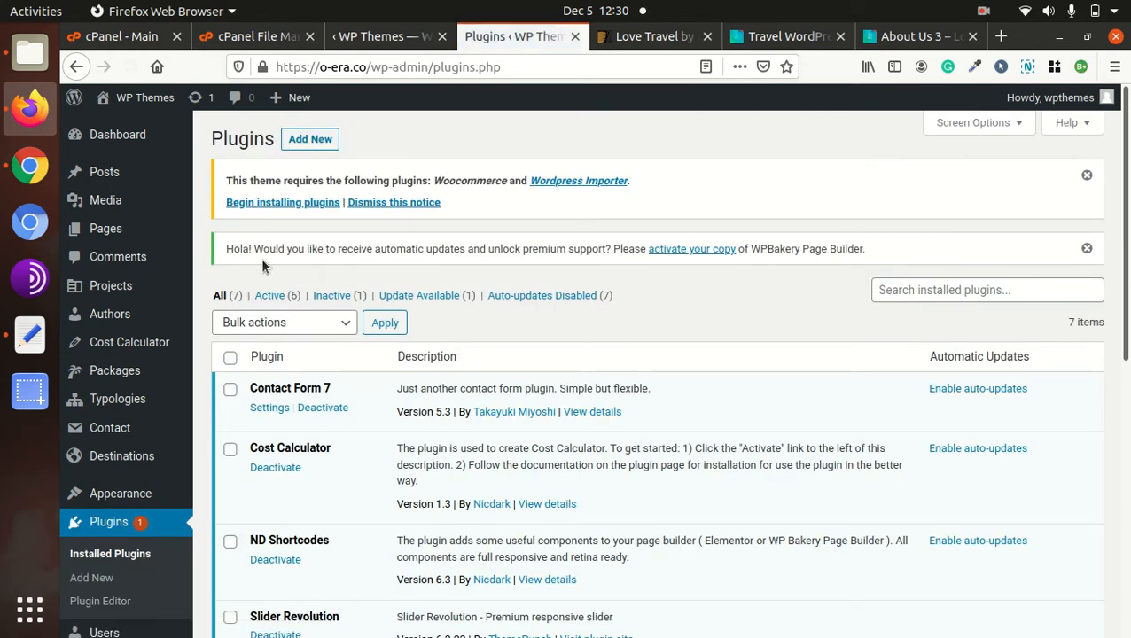
left_click(274, 204)
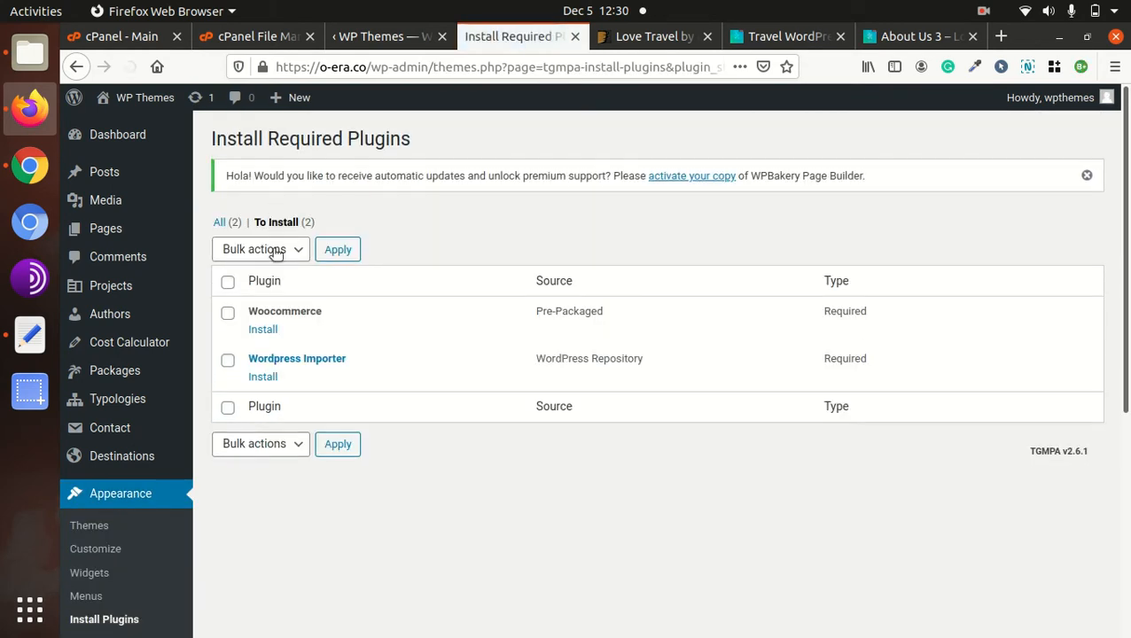
- Install the pre-packaged Woocommerce plugin and activate it
left_click(263, 330)
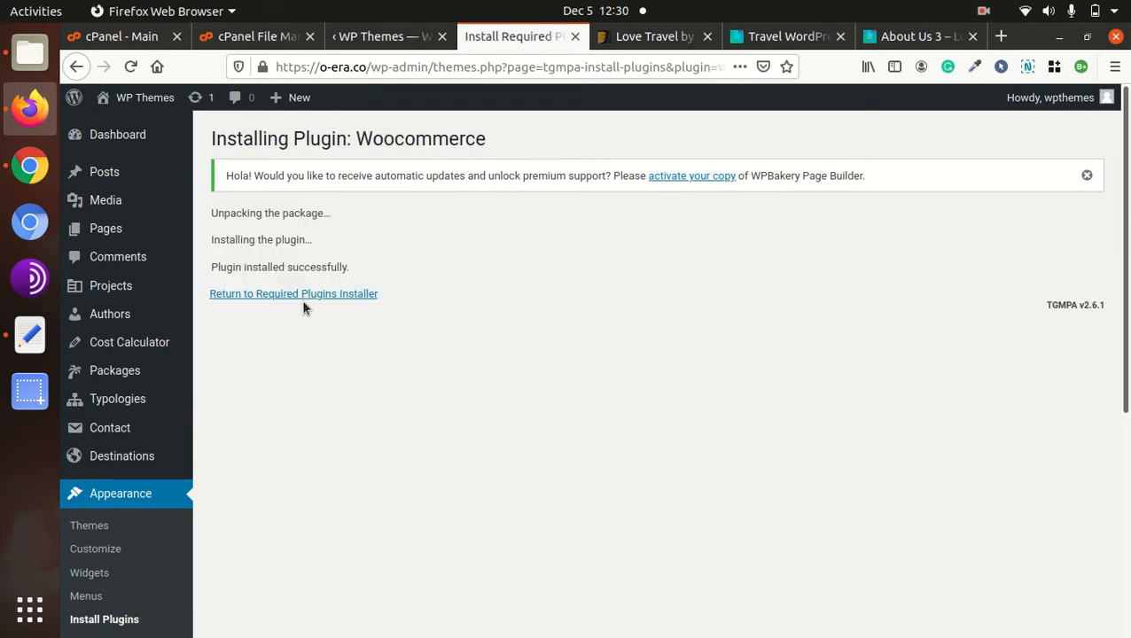
left_click(294, 295)
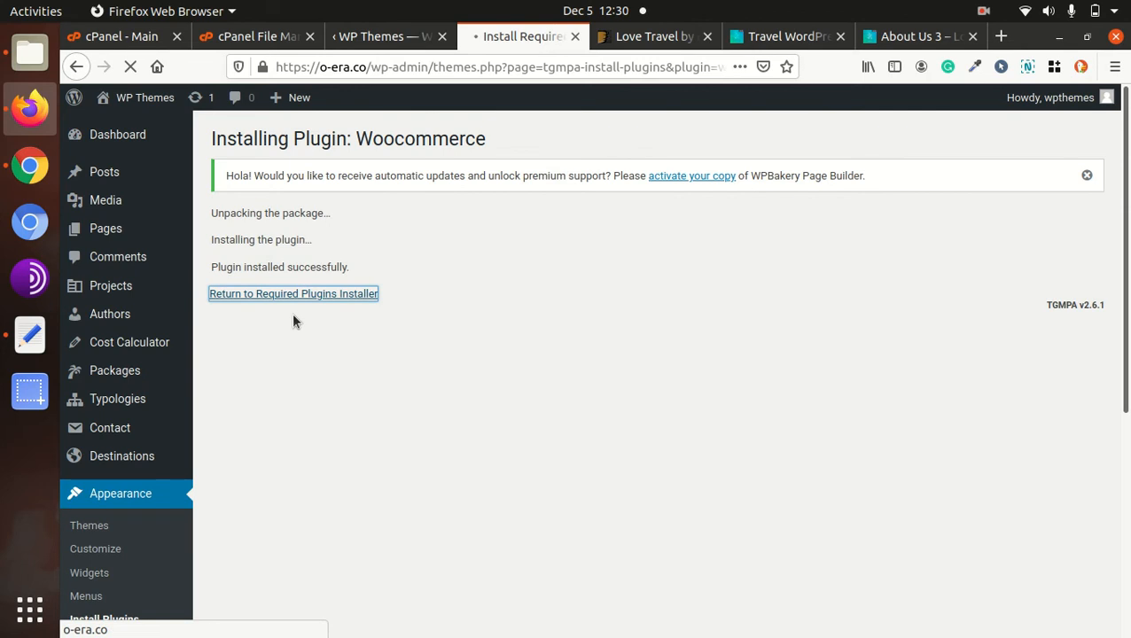
left_click(279, 331)
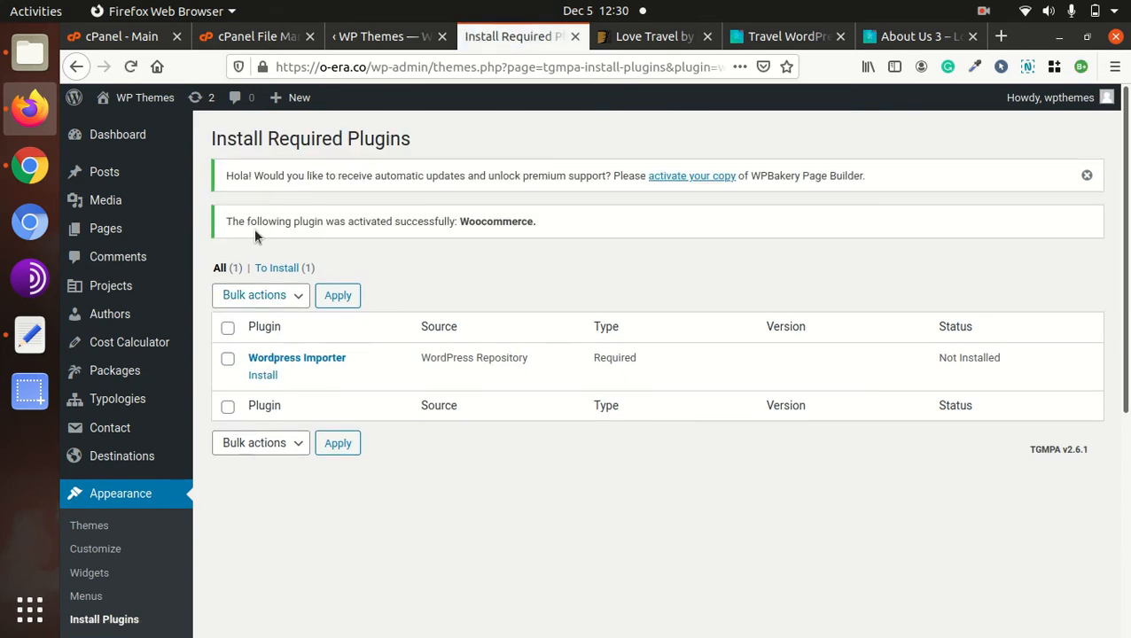
- Reload to start the WooCommerce setup wizard and set the store's location to India — Andhra Pradesh
left_click(130, 68)
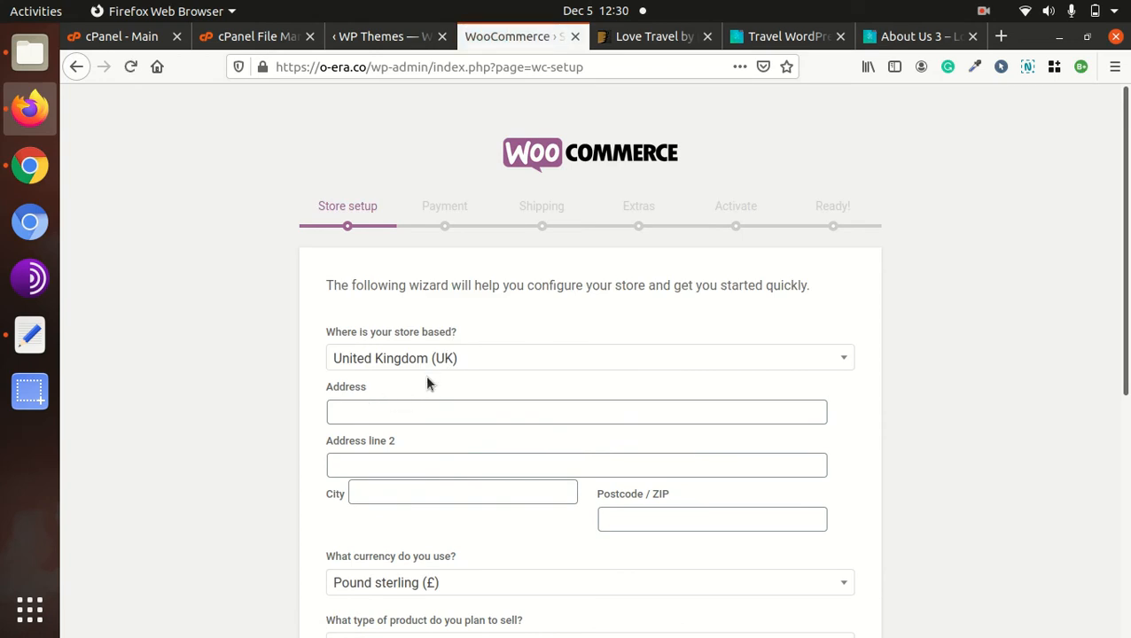
left_click(488, 366)
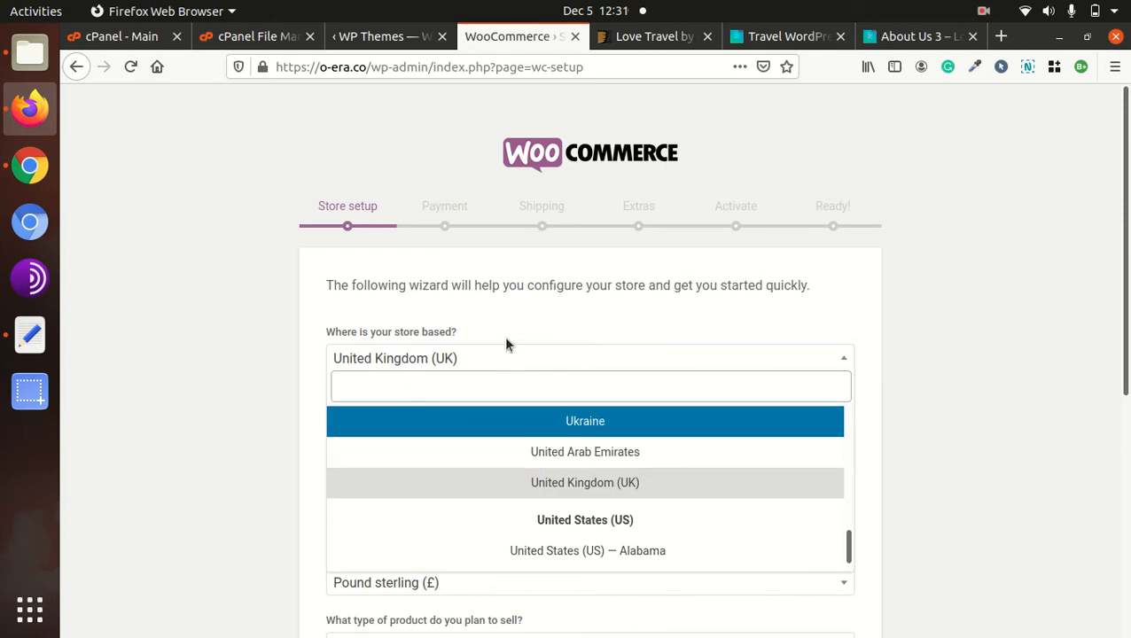
scroll(440, 361, "down", 4)
scroll(479, 260, "down", 5)
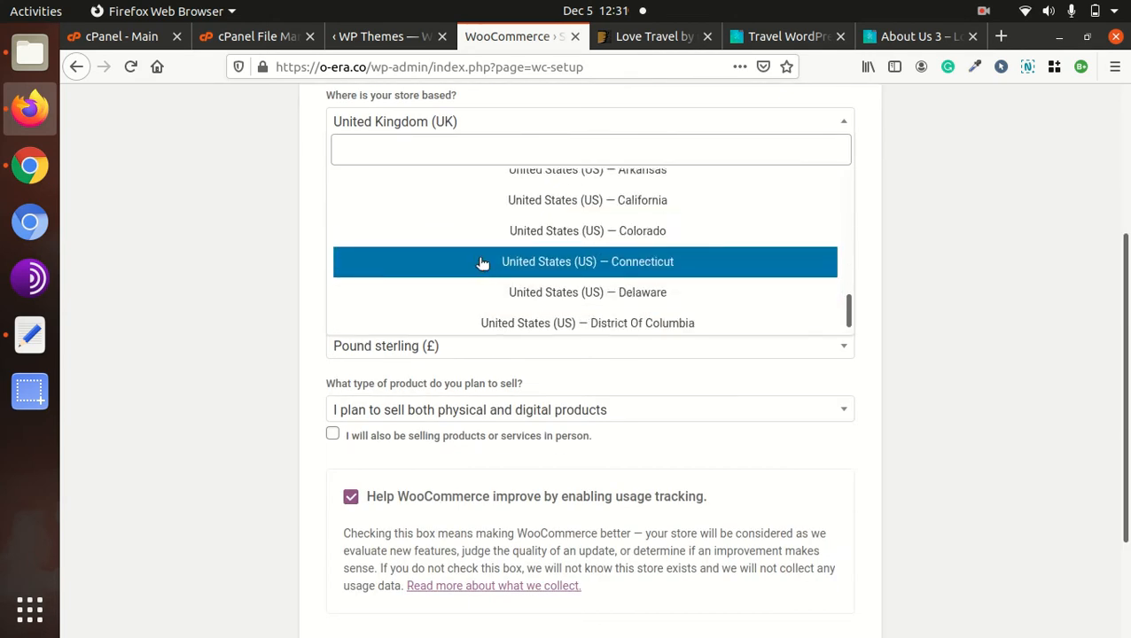
scroll(481, 256, "up", 10)
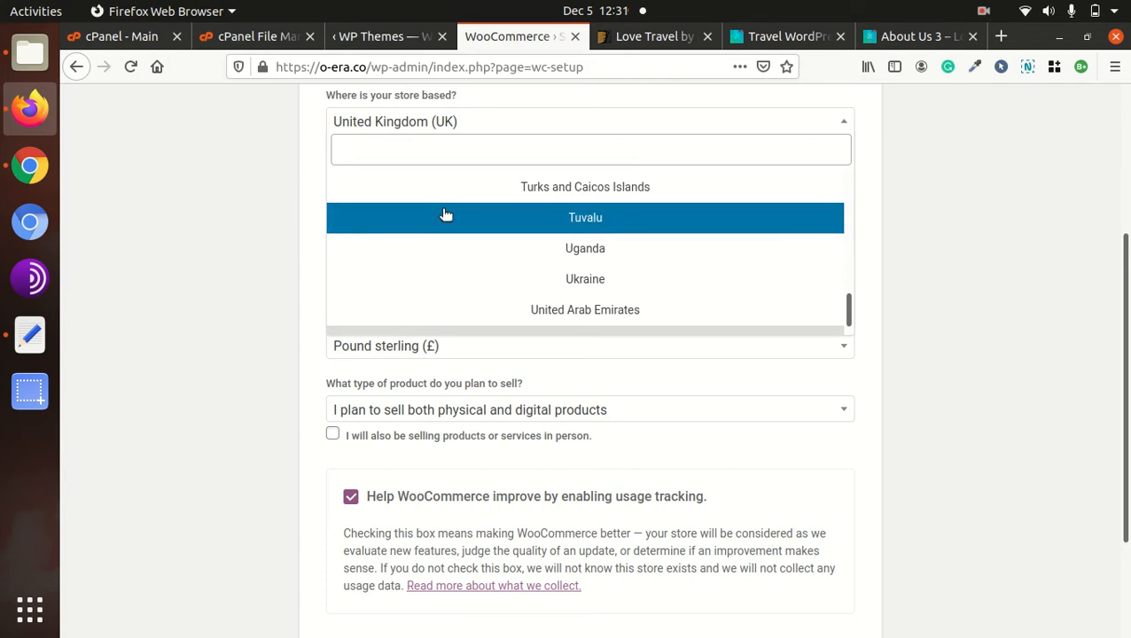
scroll(426, 182, "down", 1)
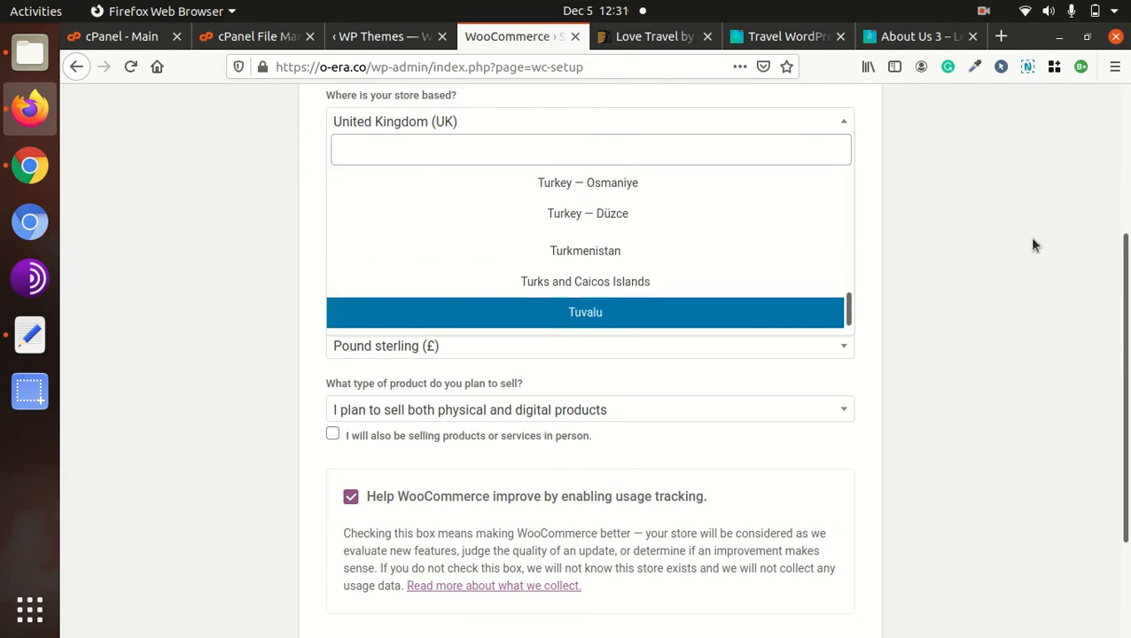
scroll(975, 252, "down", 3)
scroll(932, 261, "up", 3)
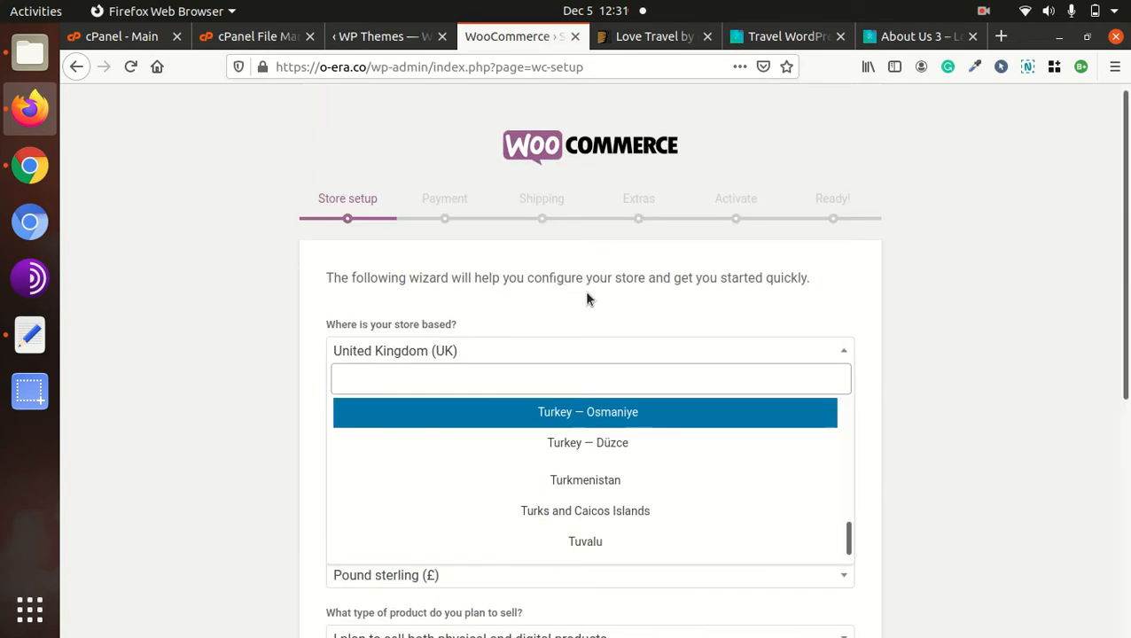
left_click(412, 381)
type("in")
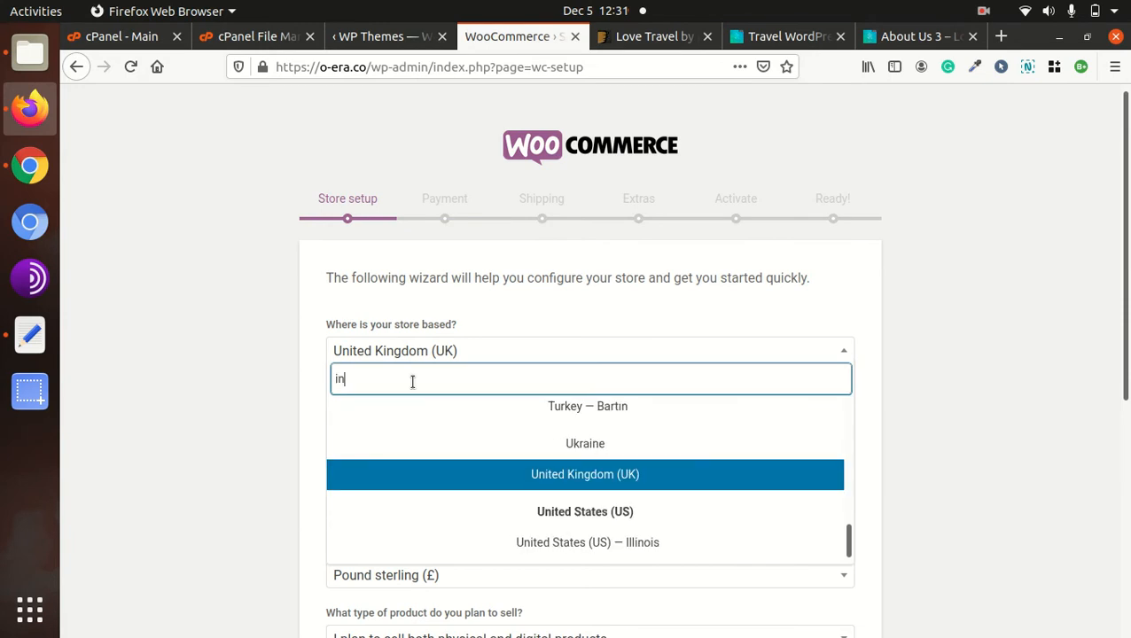
type("d")
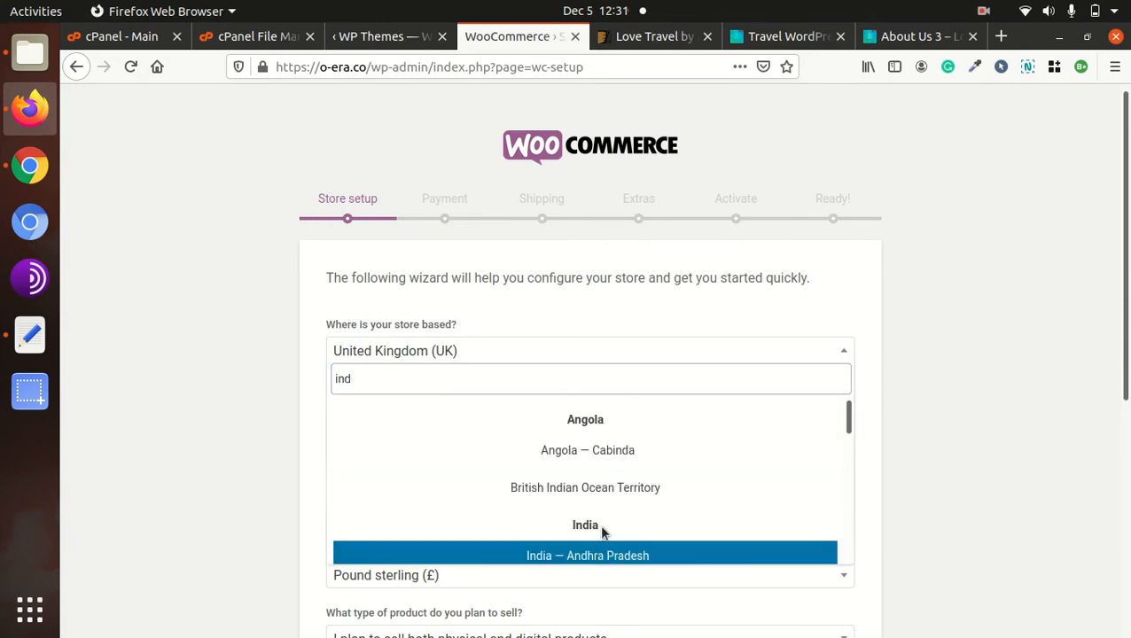
left_click(594, 554)
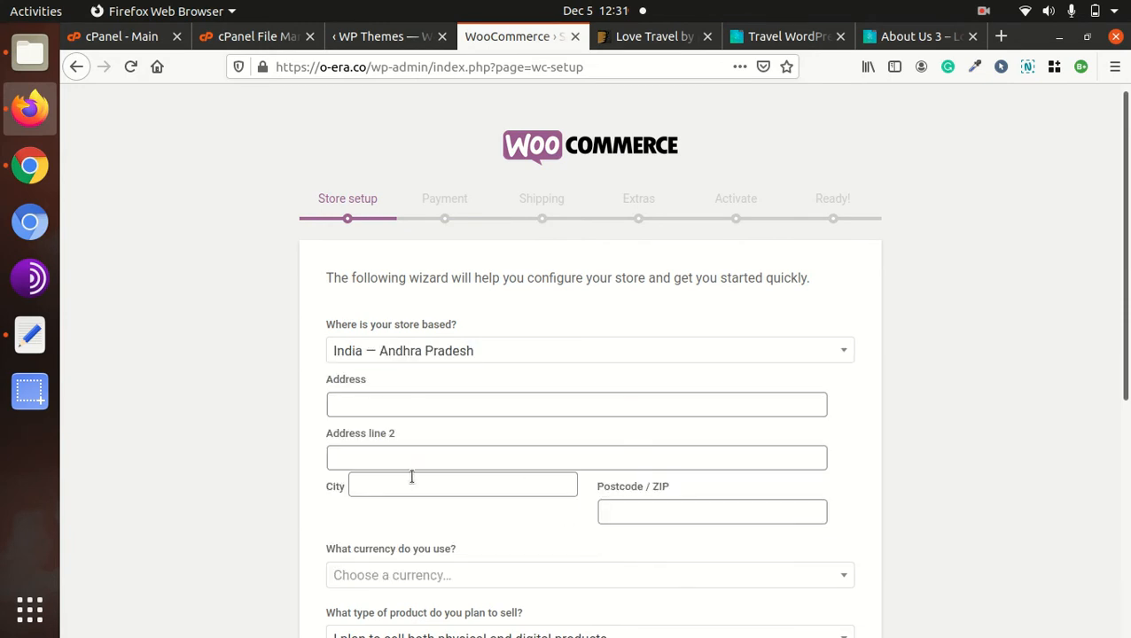
- Fill in the store's address line, set the currency to Indian rupee (₹), and try to submit the store setup
left_click(390, 406)
type("addresll")
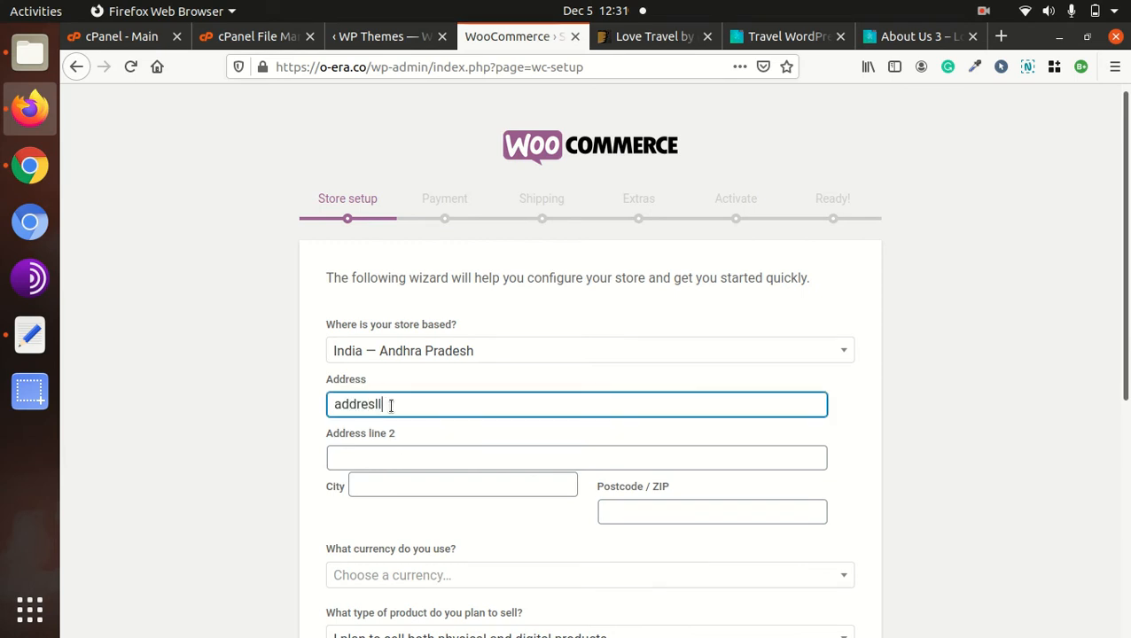
scroll(469, 460, "down", 2)
scroll(469, 460, "down", 2)
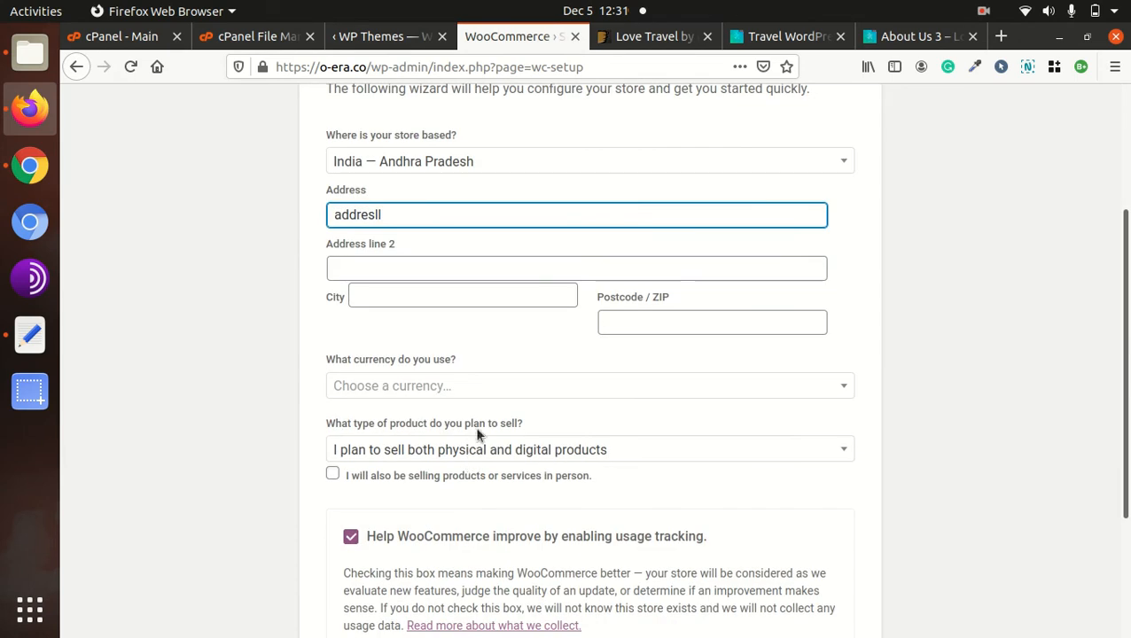
left_click(500, 396)
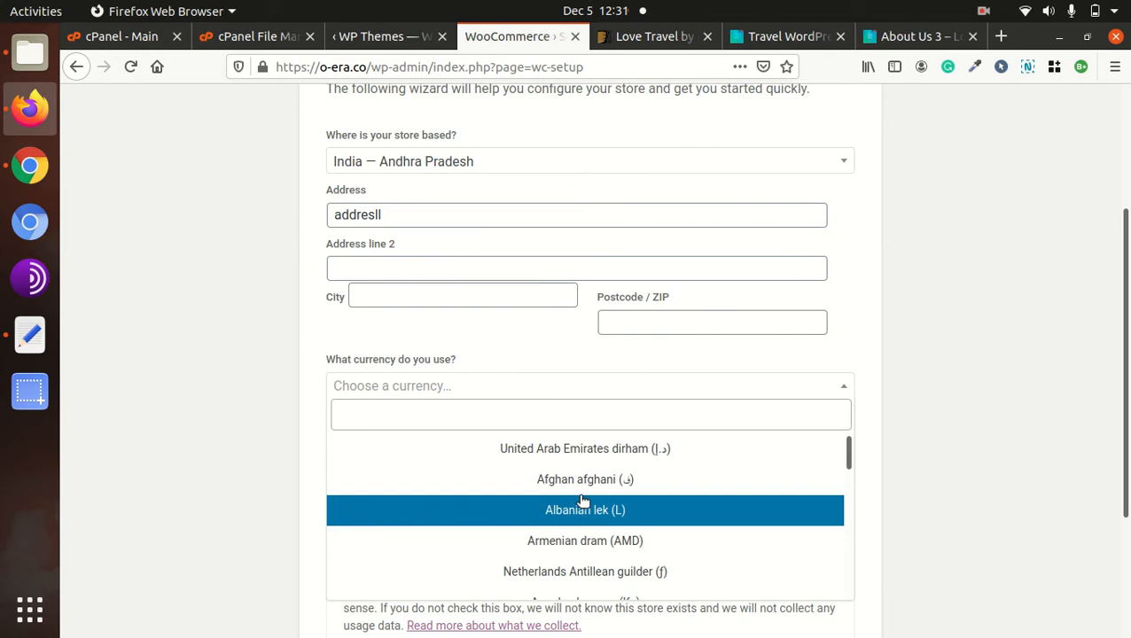
type("rupee")
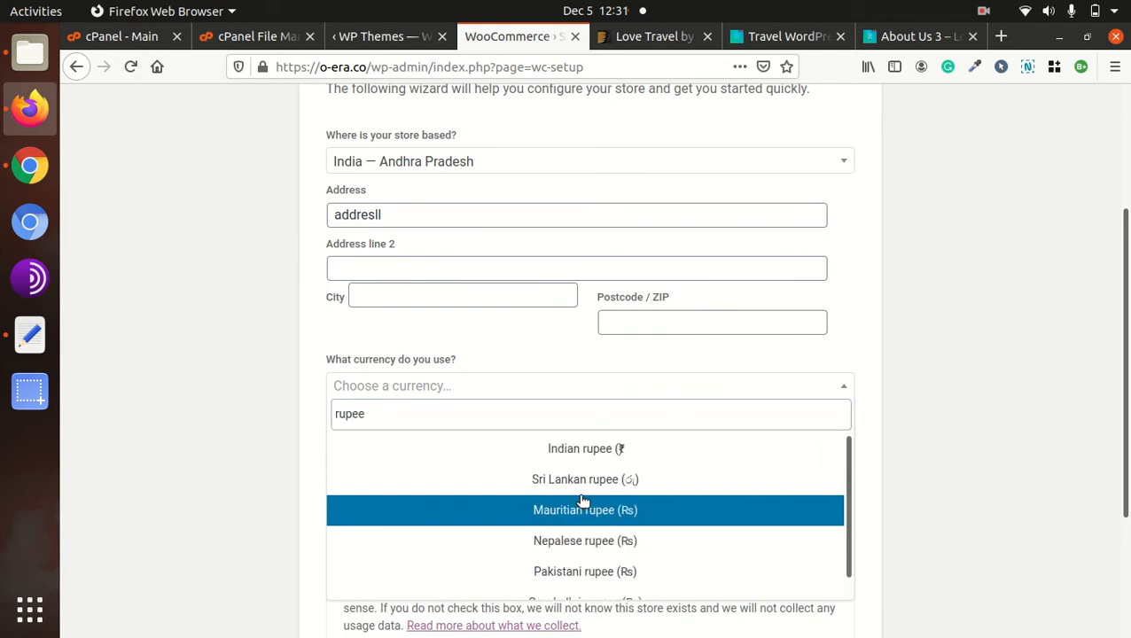
left_click(588, 455)
scroll(606, 459, "down", 4)
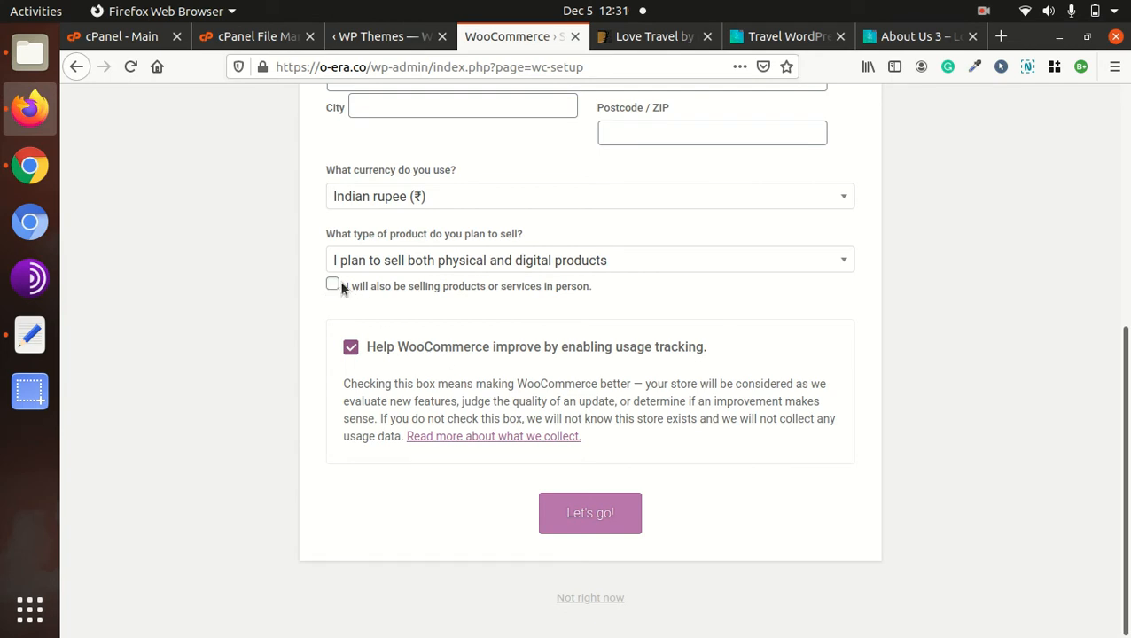
left_click(580, 511)
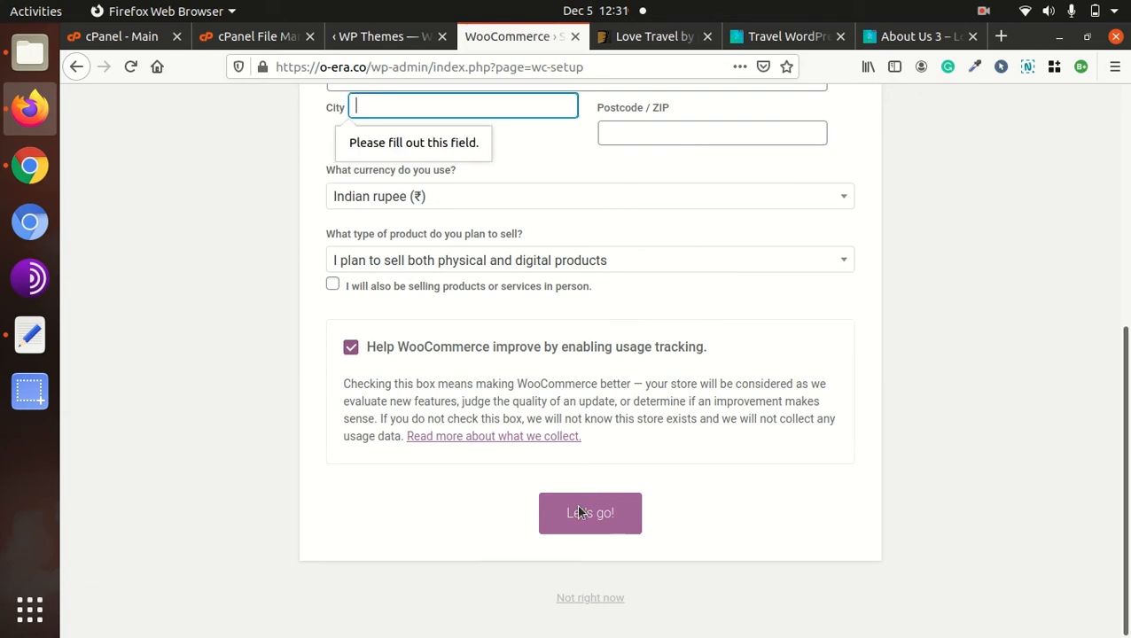
- Fill in the store's city and postcode and submit the store setup
scroll(568, 479, "up", 5)
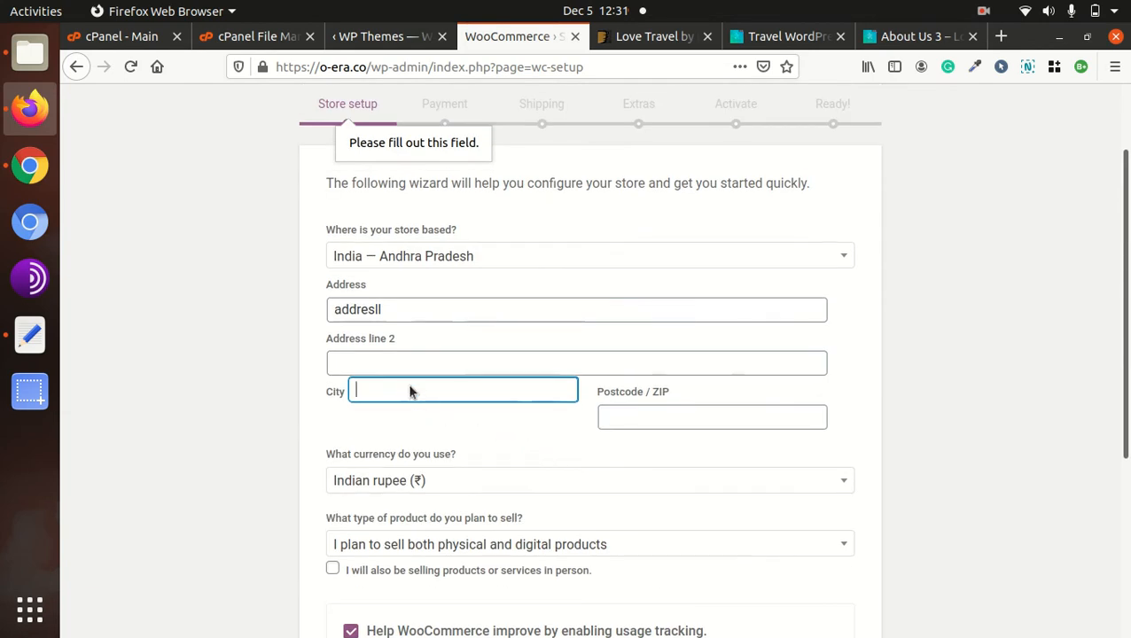
left_click(409, 388)
type("new s")
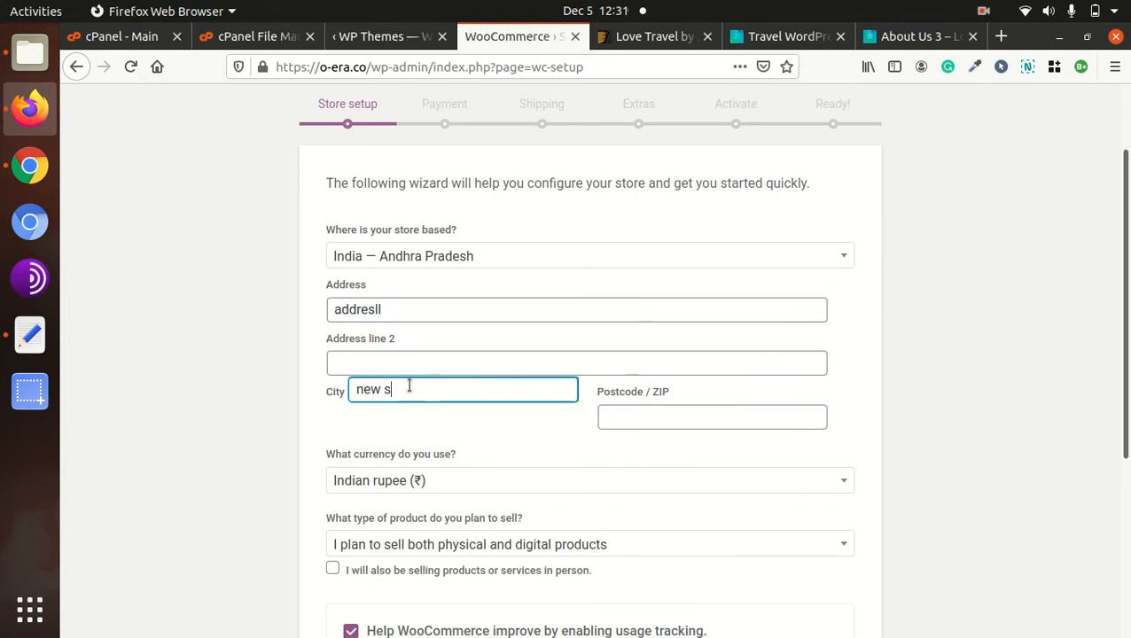
key("BackSpace")
type("city")
scroll(651, 416, "down", 4)
left_click(618, 184)
type("123456")
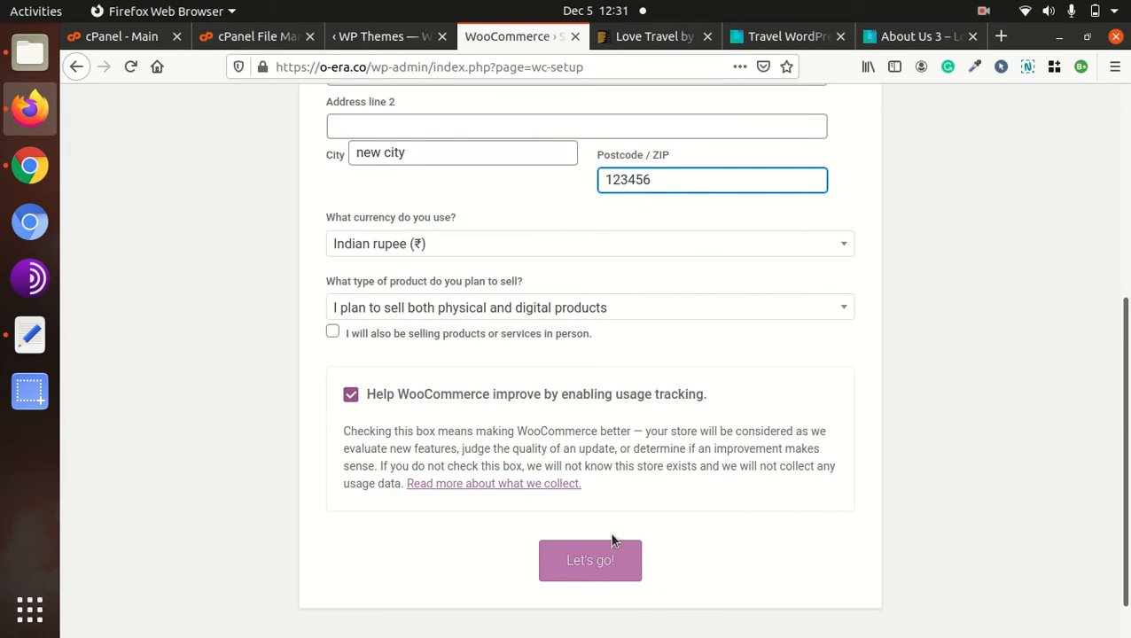
left_click(590, 568)
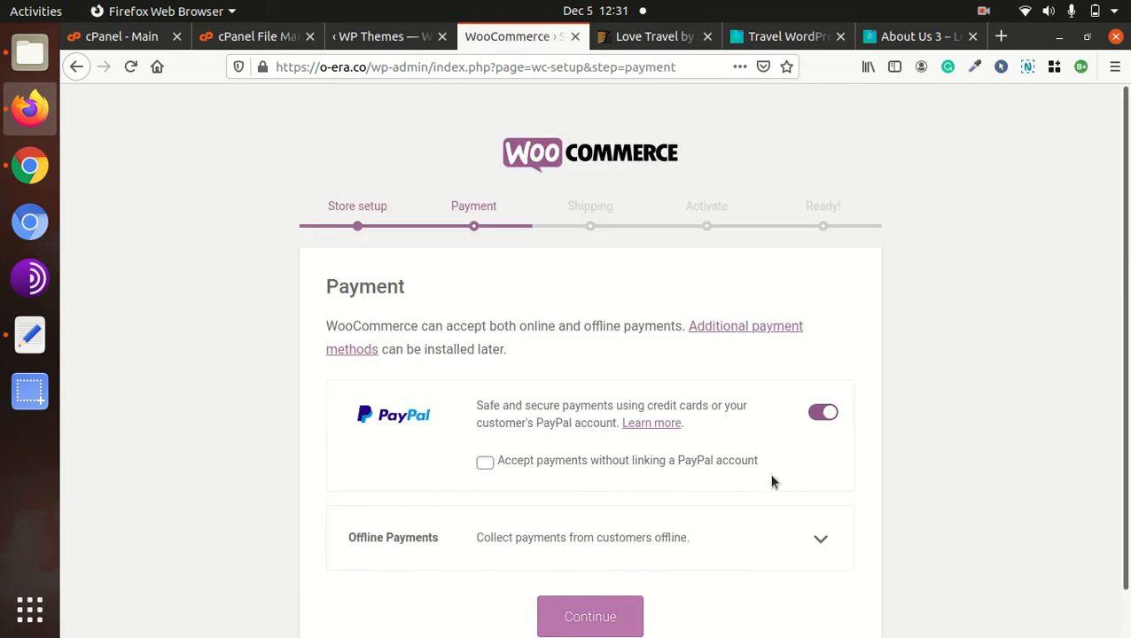
- Turn off PayPal payments in the WooCommerce wizard and continue to the shipping settings
left_click(814, 416)
scroll(576, 527, "down", 1)
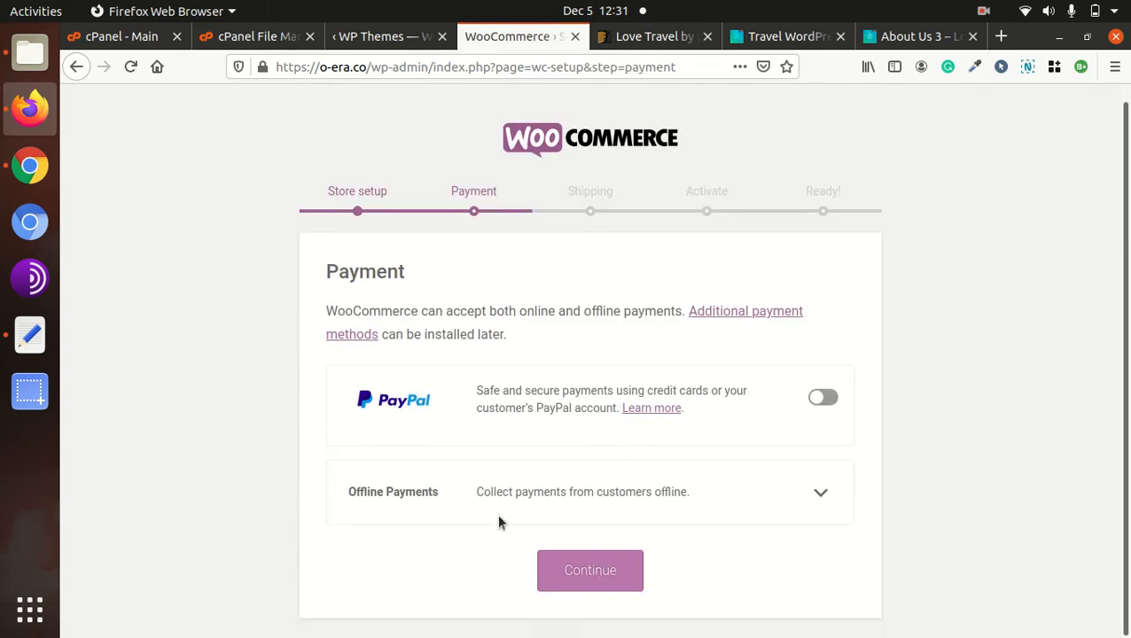
left_click(571, 575)
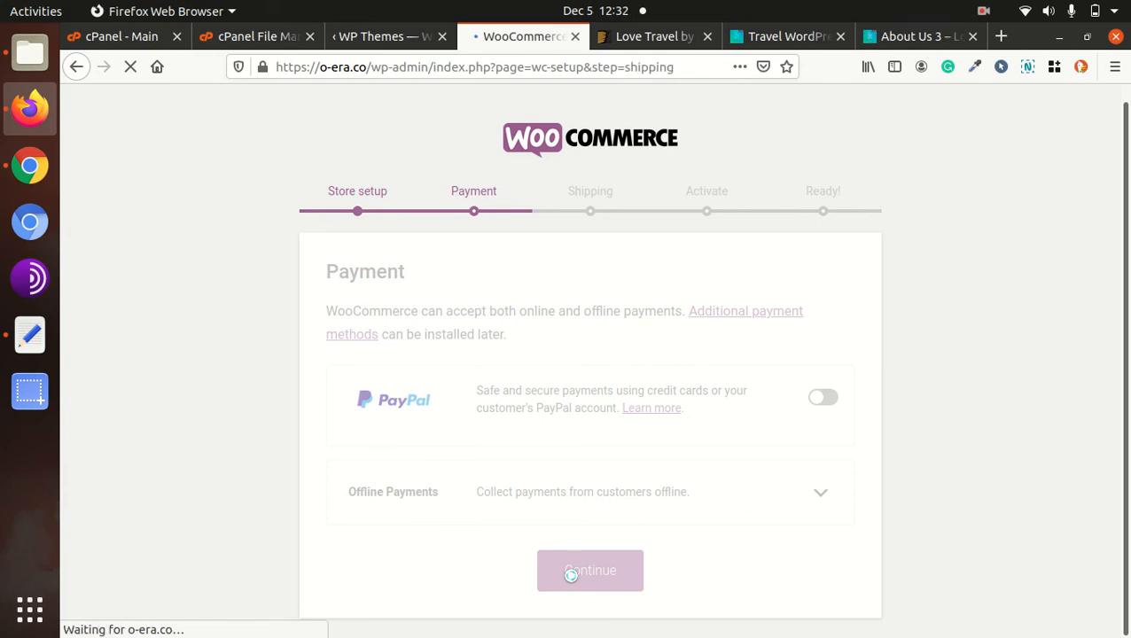
scroll(611, 505, "down", 3)
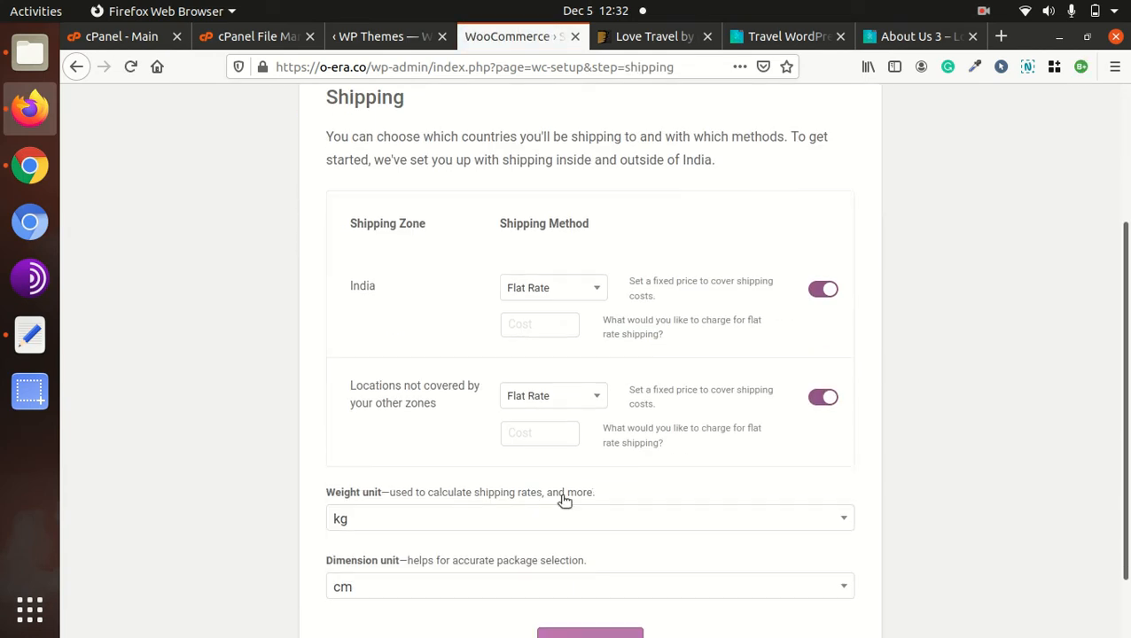
- Disable flat-rate shipping for India and for locations not covered by other zones, and continue past the shipping settings
left_click(573, 576)
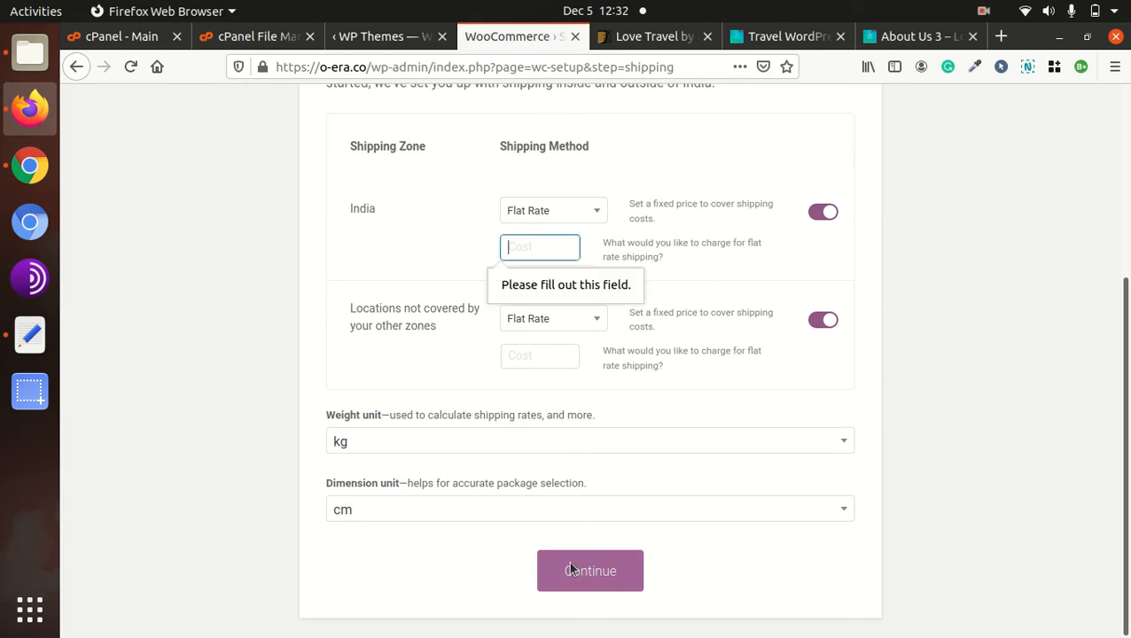
scroll(777, 323, "up", 2)
left_click(812, 316)
left_click(818, 417)
scroll(620, 532, "down", 2)
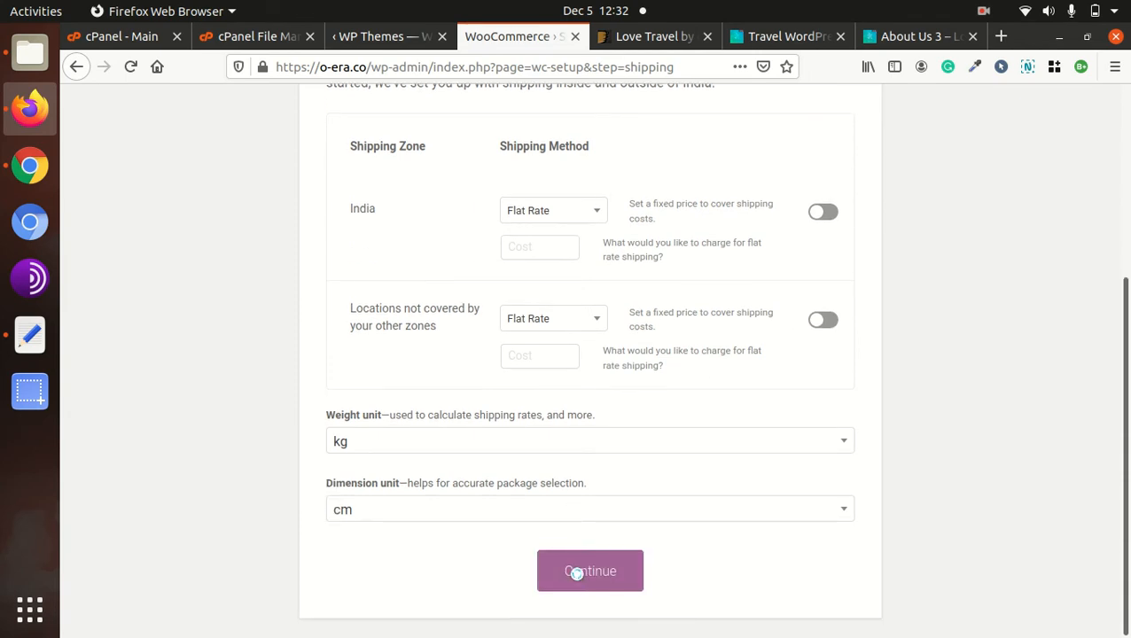
left_click(577, 574)
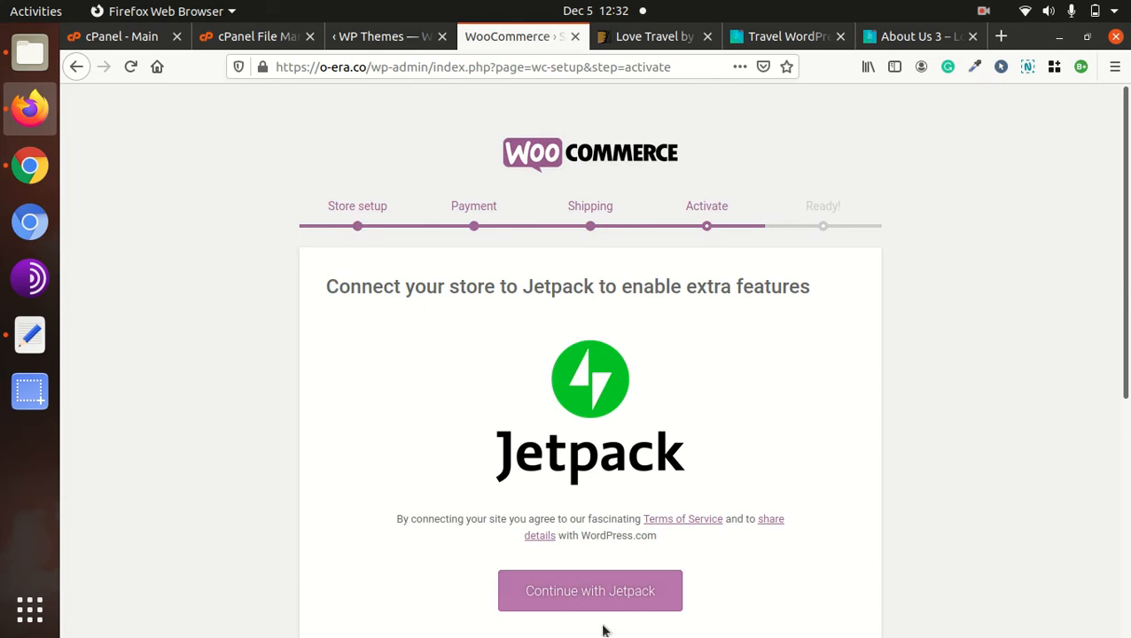
- Skip the Jetpack connection and return from the WooCommerce wizard's final page to the site's dashboard
scroll(589, 594, "down", 3)
scroll(575, 479, "down", 5)
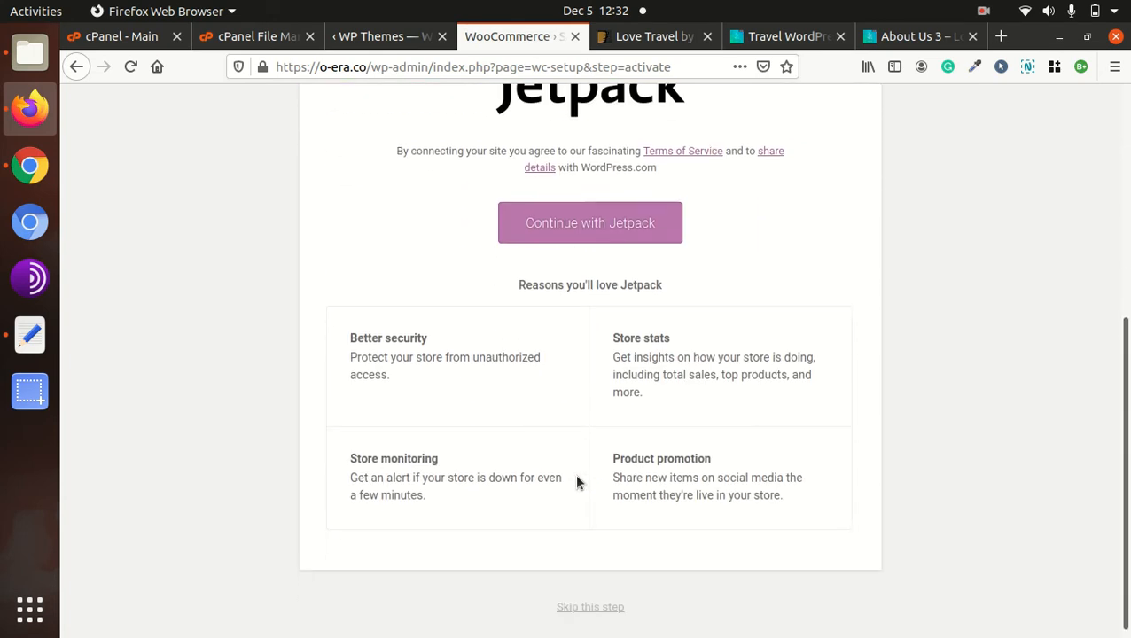
left_click(581, 601)
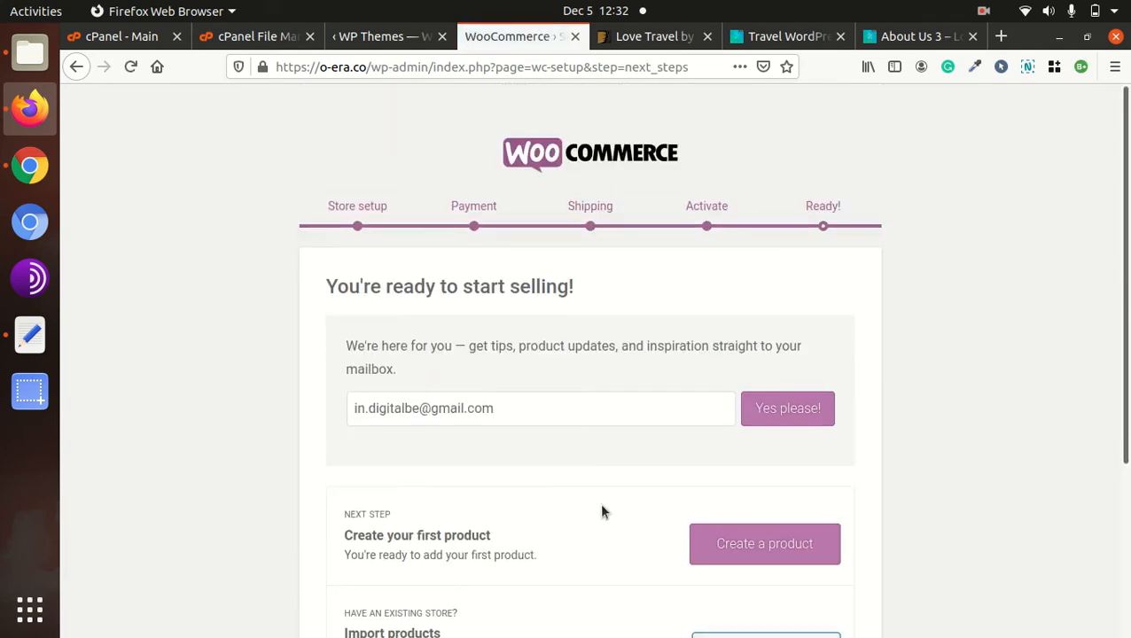
scroll(600, 512, "down", 4)
scroll(520, 315, "down", 2)
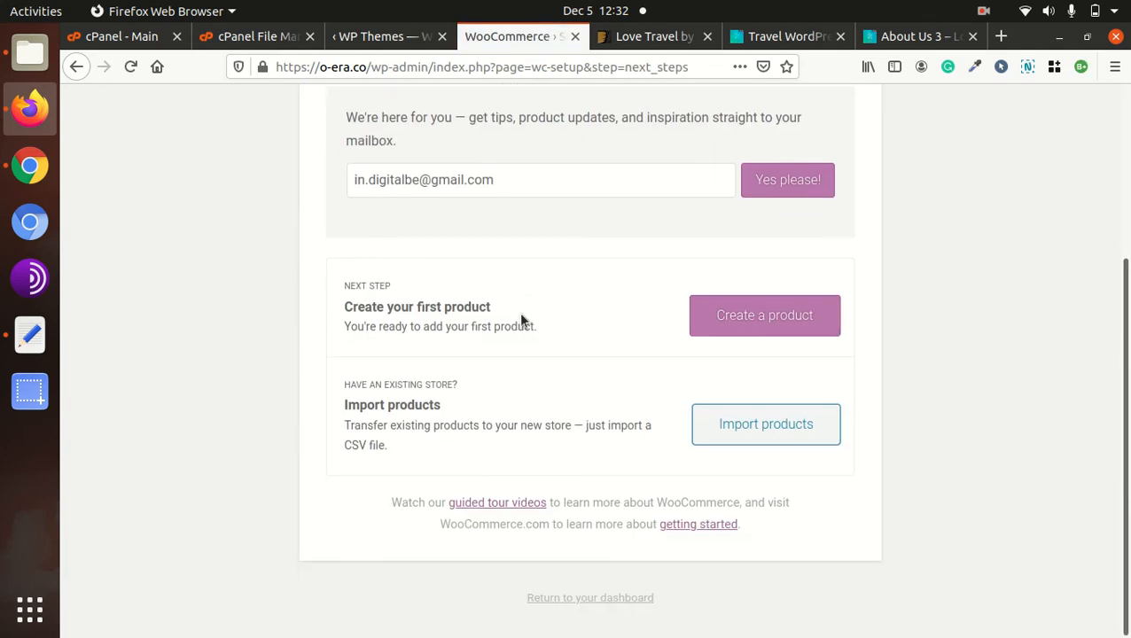
scroll(522, 307, "up", 6)
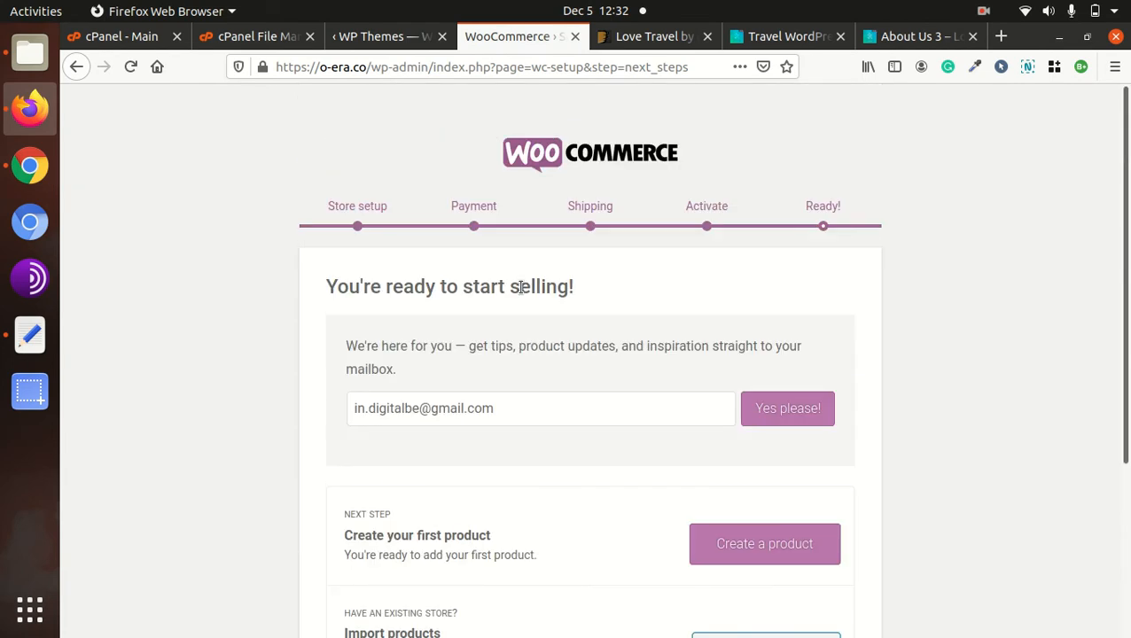
scroll(631, 492, "down", 5)
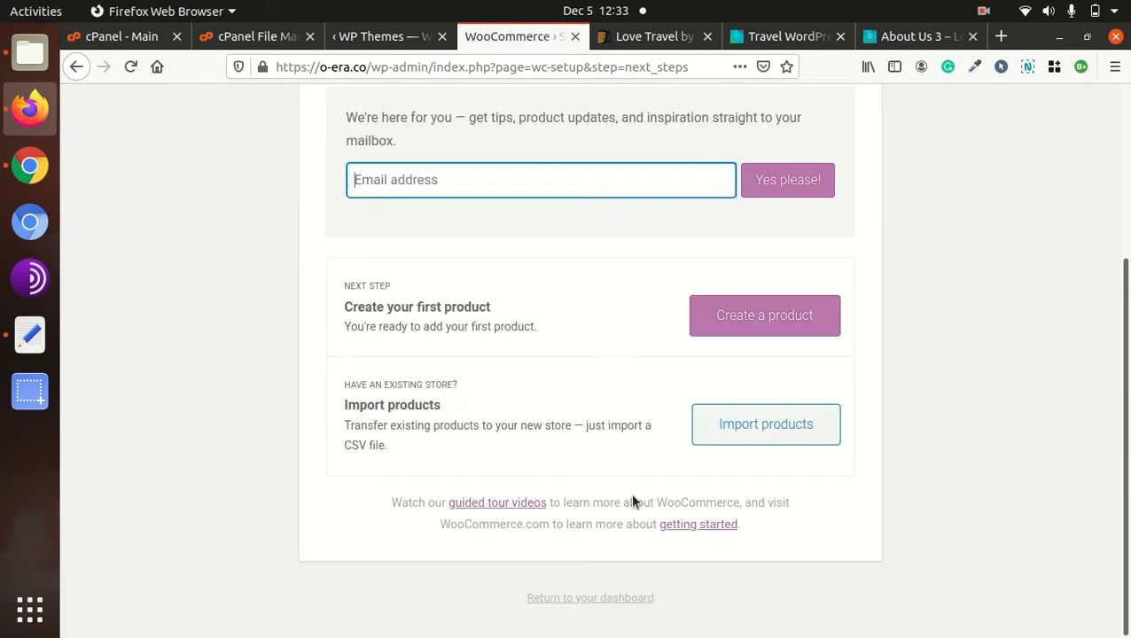
left_click(577, 599)
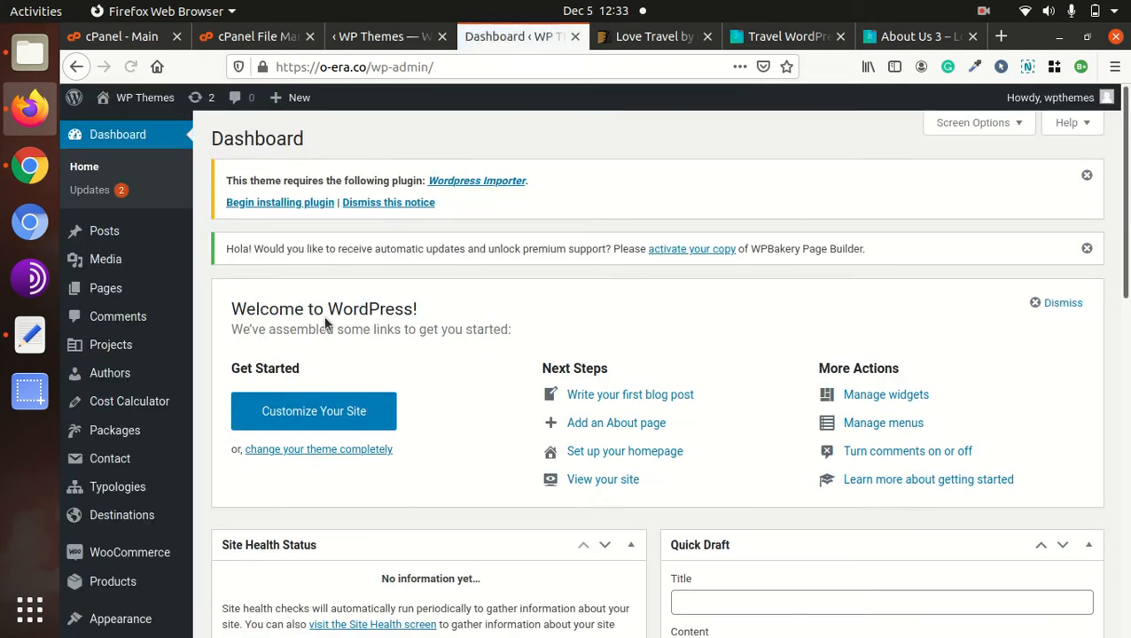
- Install and activate the required Wordpress Importer plugin
left_click(280, 204)
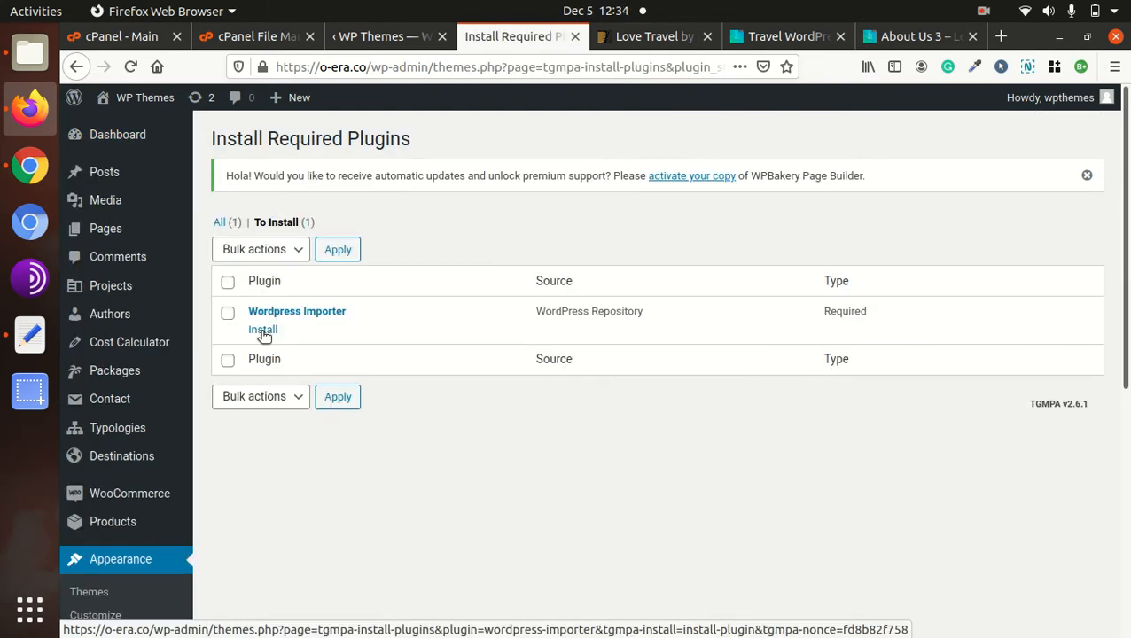
left_click(263, 331)
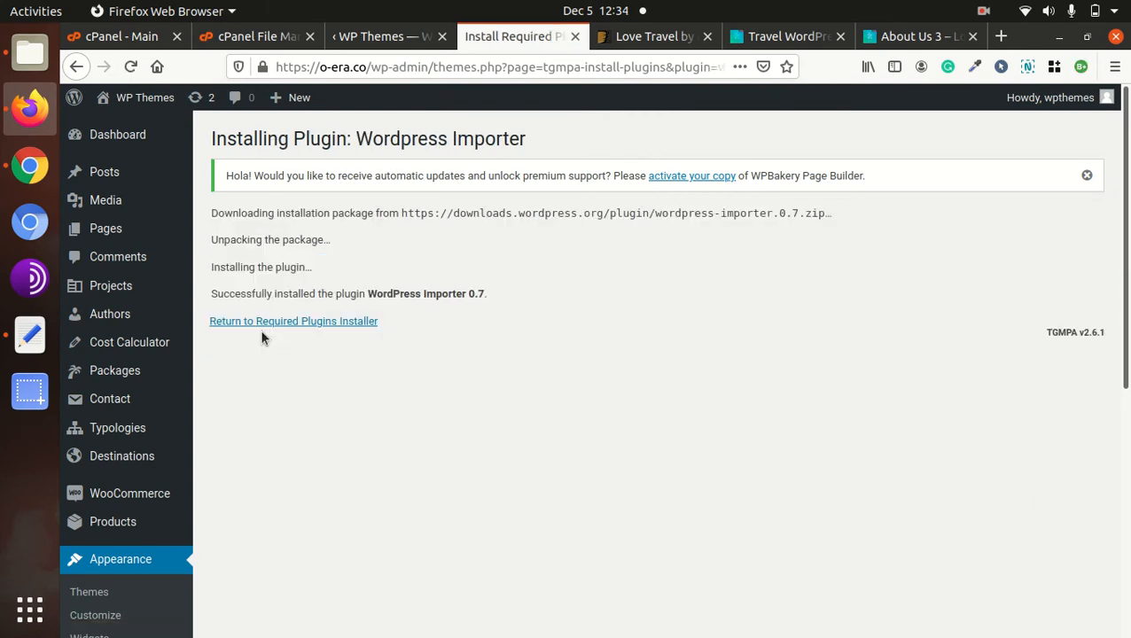
left_click(272, 324)
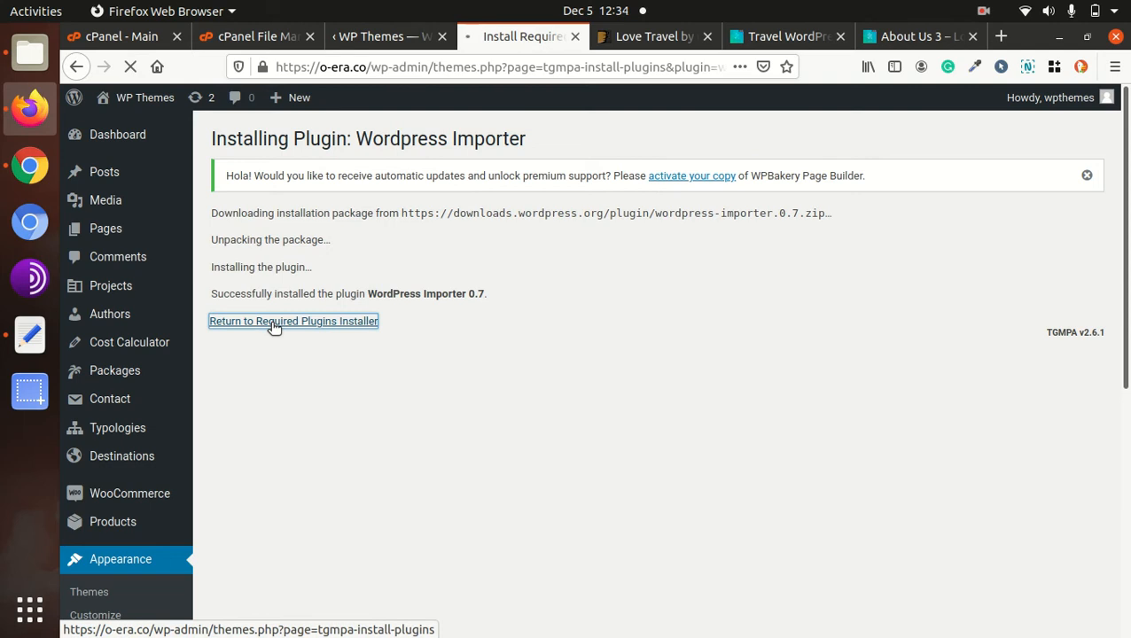
left_click(269, 330)
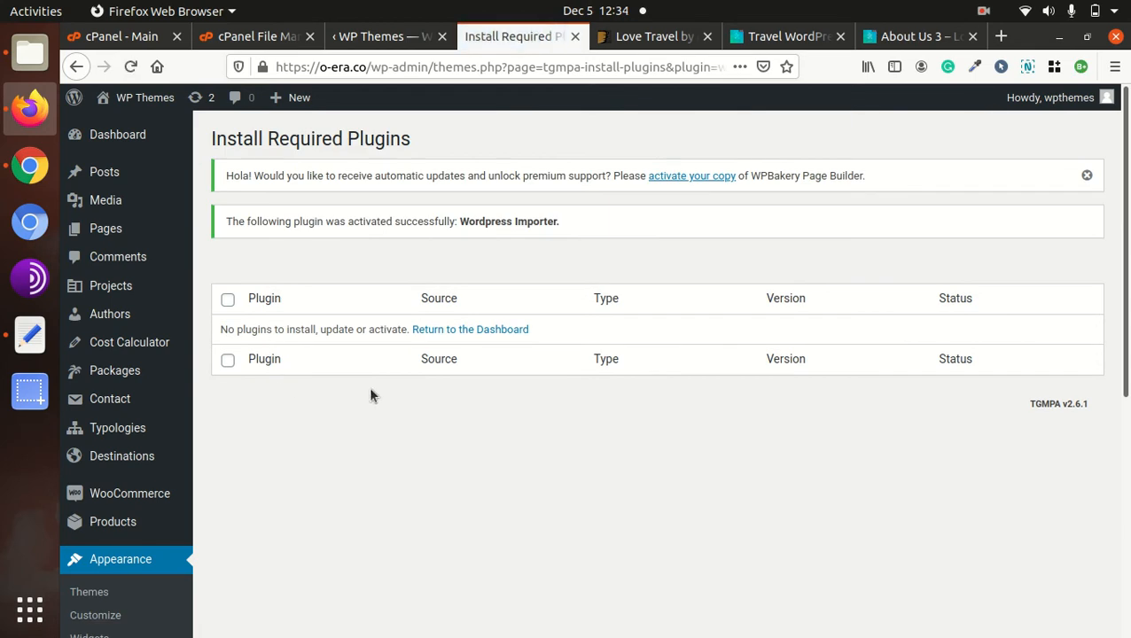
- Visit the WP Themes site's front page to see how it looks before the demo import
scroll(346, 390, "down", 5)
scroll(334, 390, "up", 2)
scroll(334, 390, "up", 3)
mouse_move(126, 101)
left_click(126, 129)
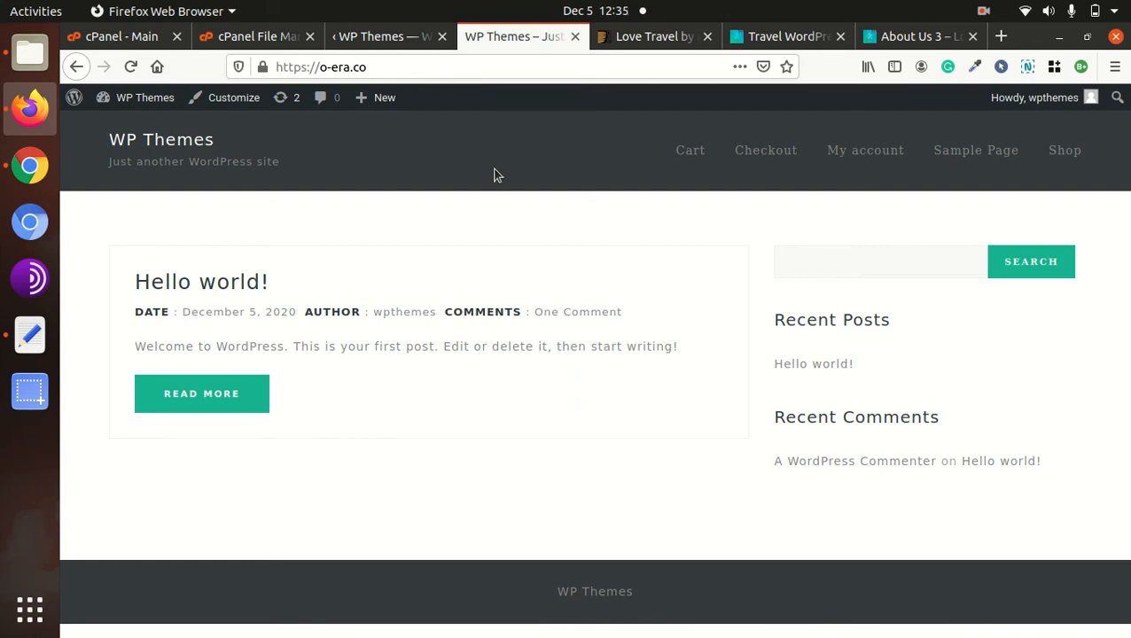
- Reload the Love Travel welcome page, check the demo installation video in the theme documentation, and close the documentation
left_click(410, 37)
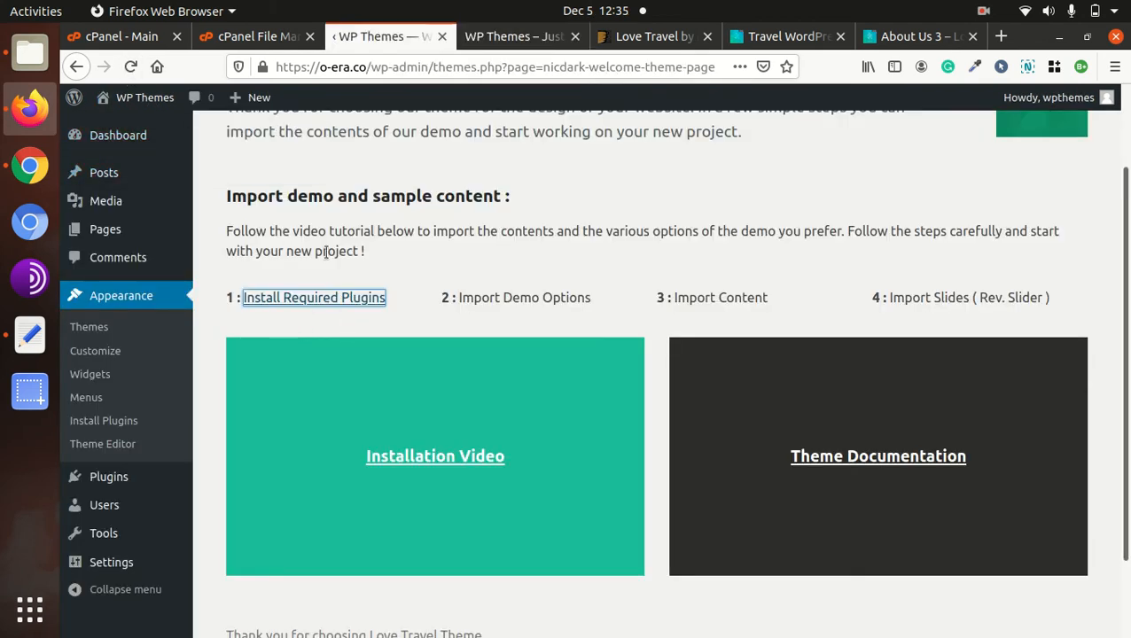
left_click(130, 67)
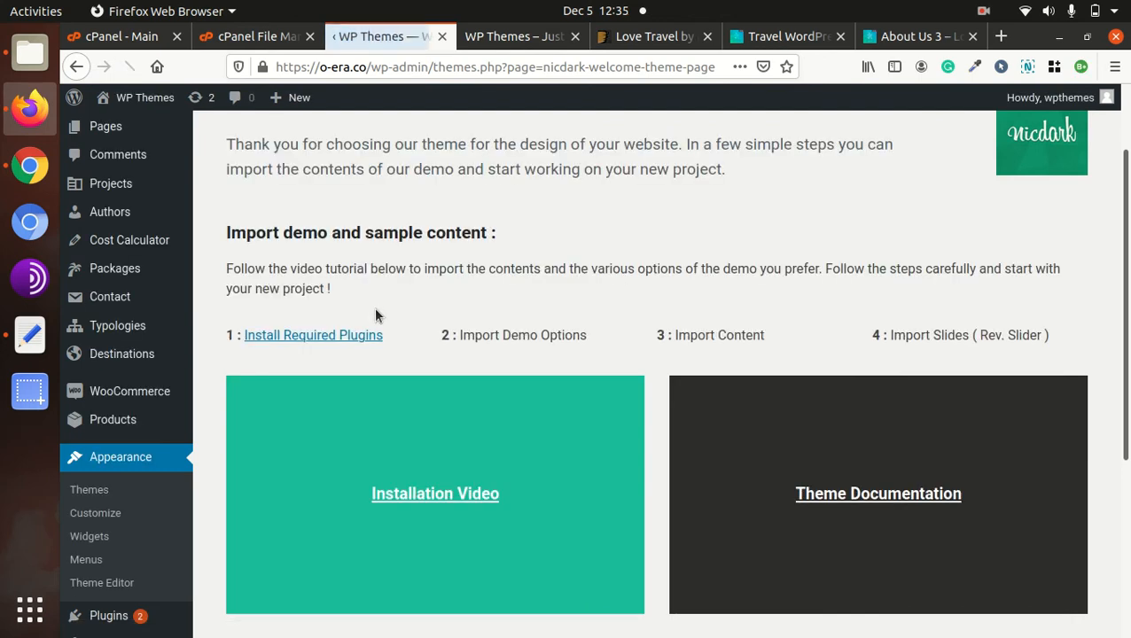
scroll(537, 335, "down", 3)
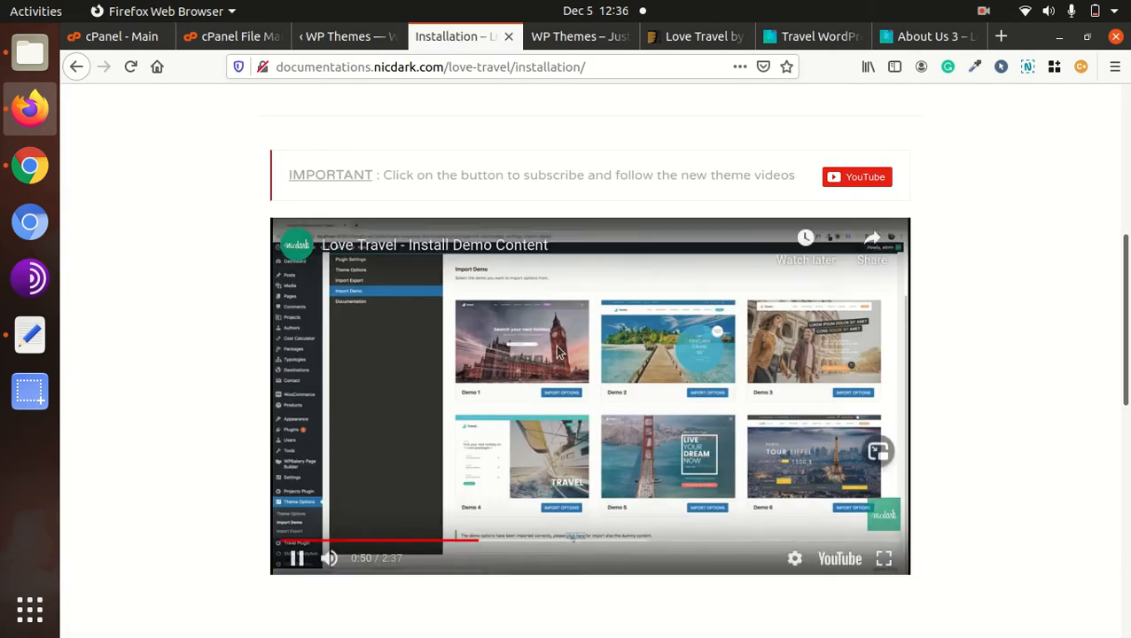
left_click(507, 36)
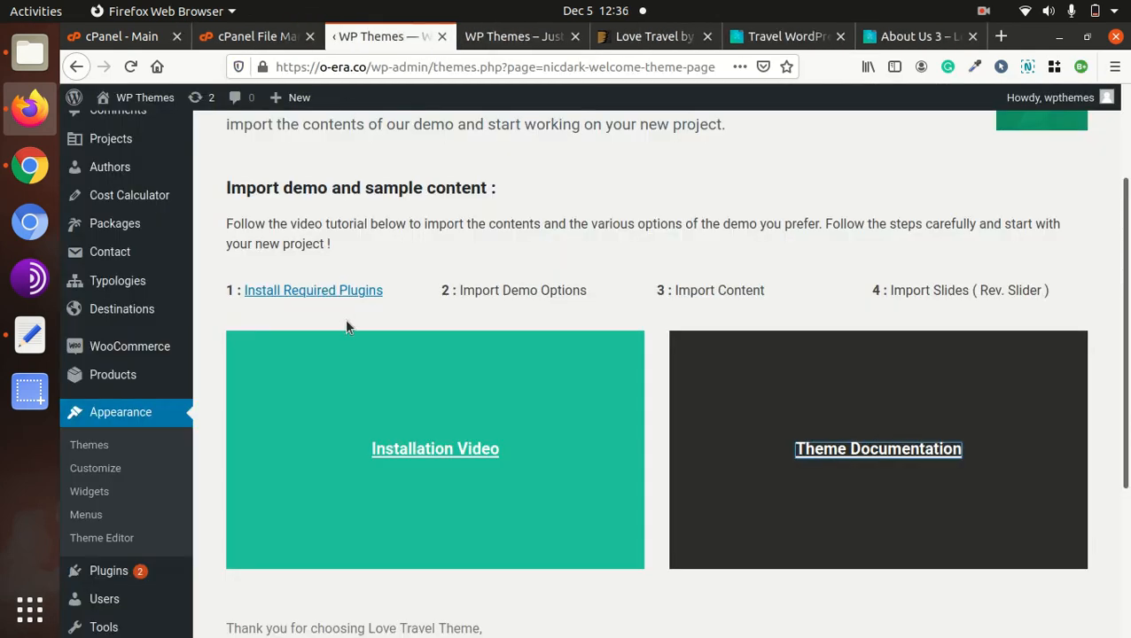
- Open the Import Demo page of the theme options
scroll(328, 319, "down", 5)
scroll(223, 387, "up", 3)
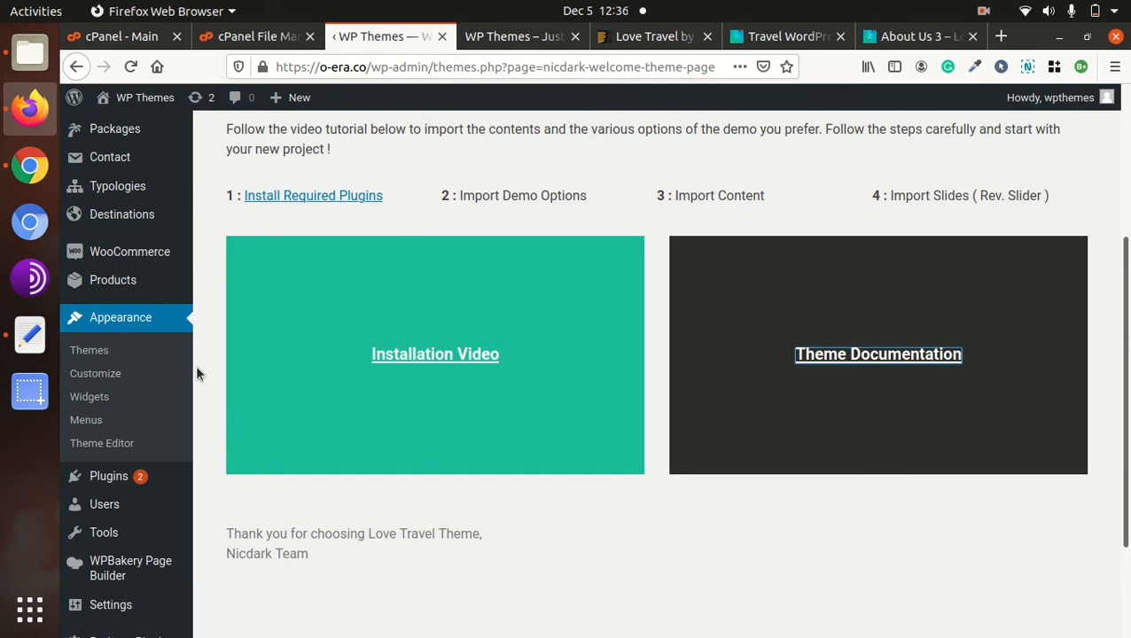
scroll(178, 399, "down", 3)
mouse_move(133, 539)
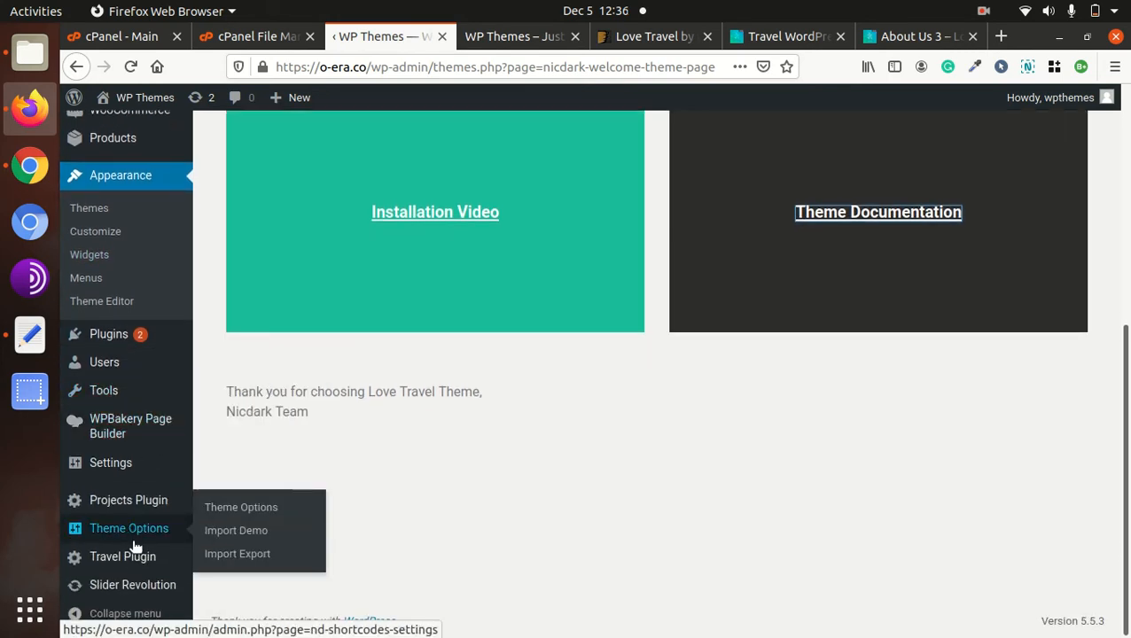
scroll(526, 488, "up", 5)
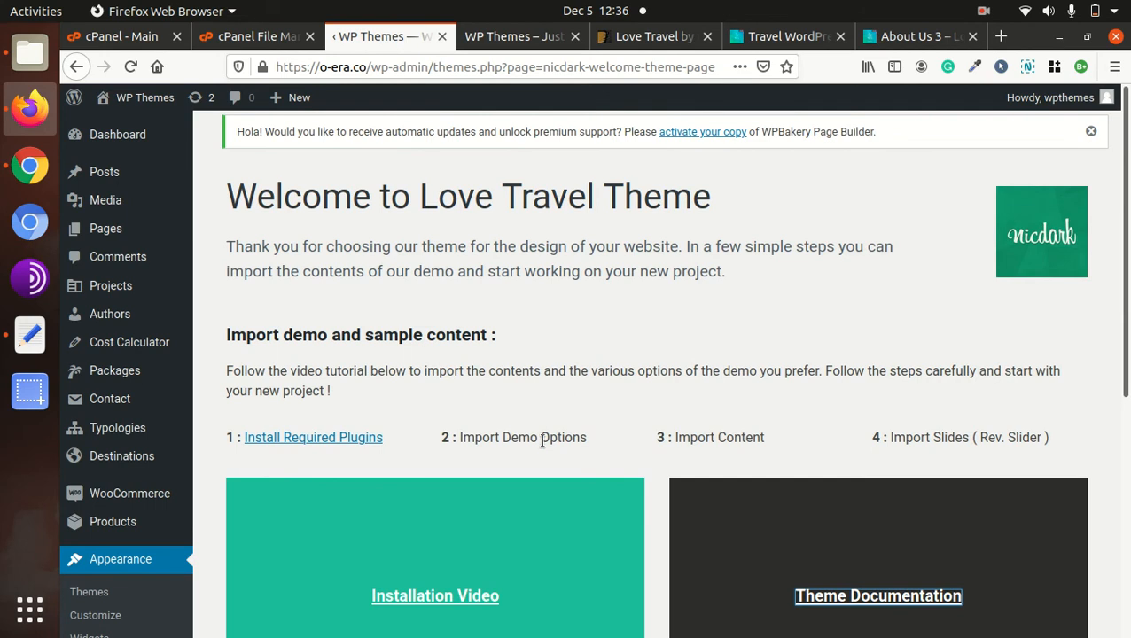
scroll(462, 295, "down", 5)
scroll(432, 325, "up", 2)
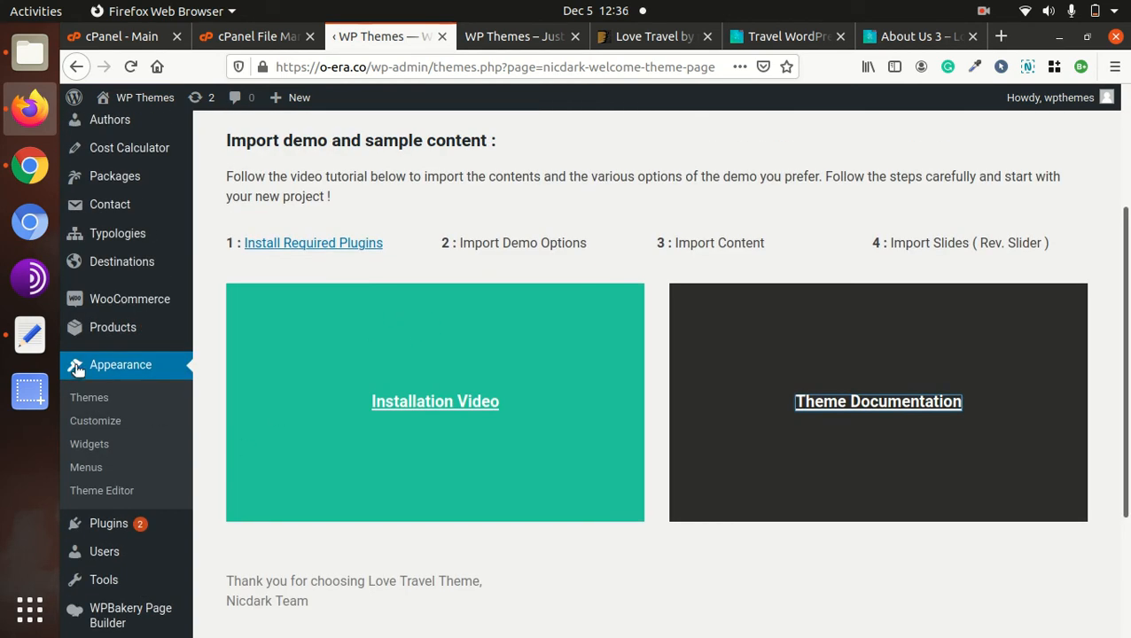
scroll(115, 408, "down", 4)
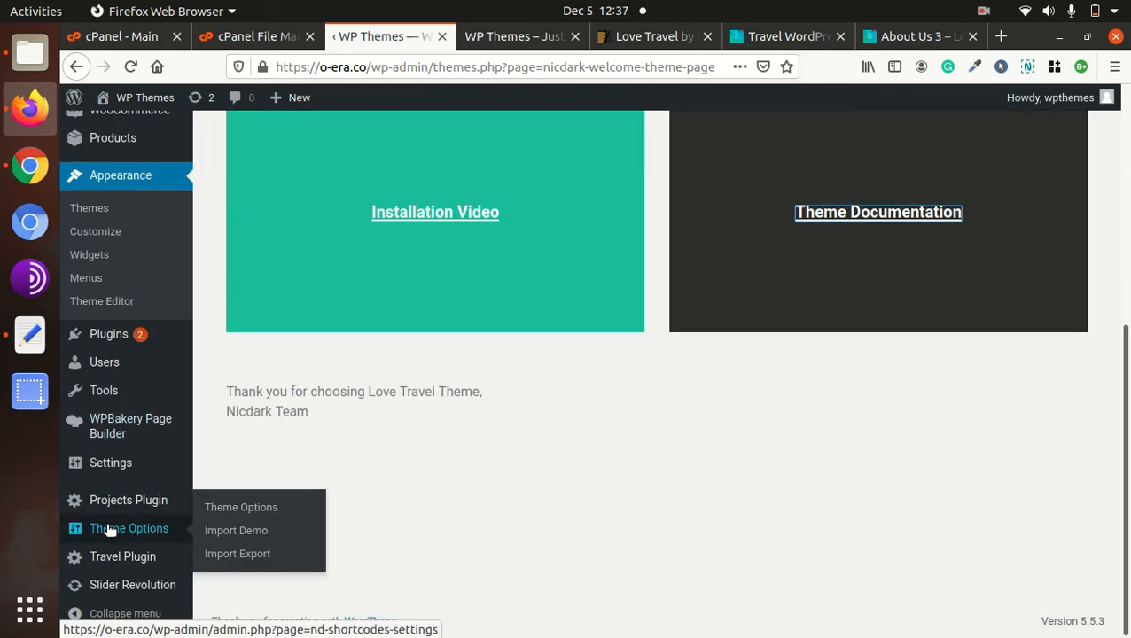
left_click(236, 532)
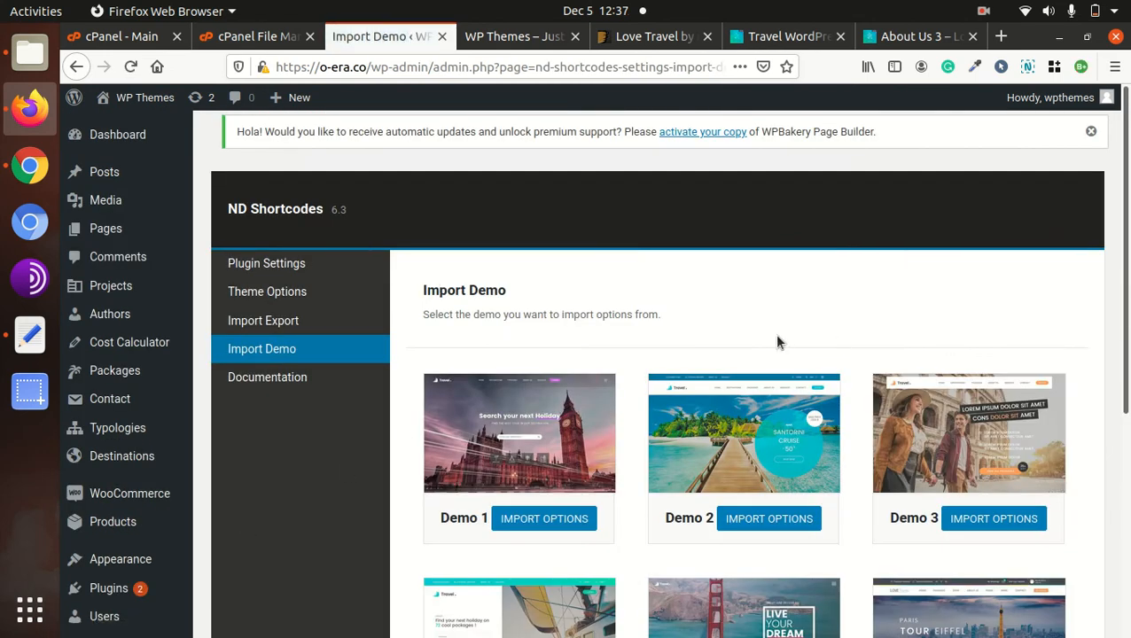
- Look through the six available demos and import the options of Demo 1
scroll(778, 341, "down", 2)
scroll(777, 342, "down", 1)
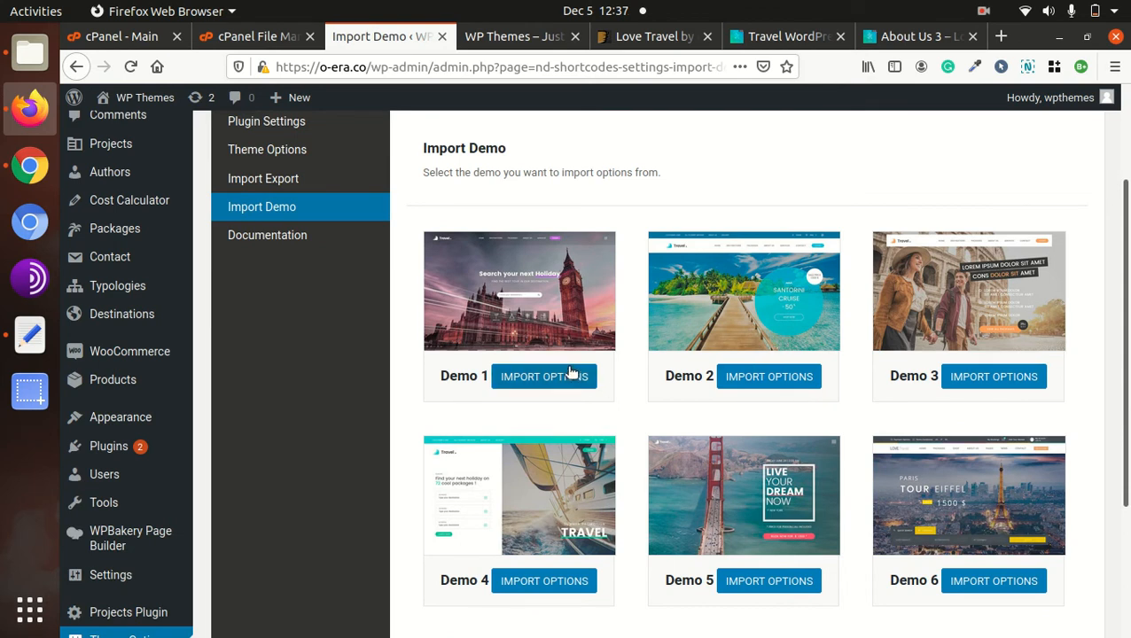
scroll(906, 312, "down", 4)
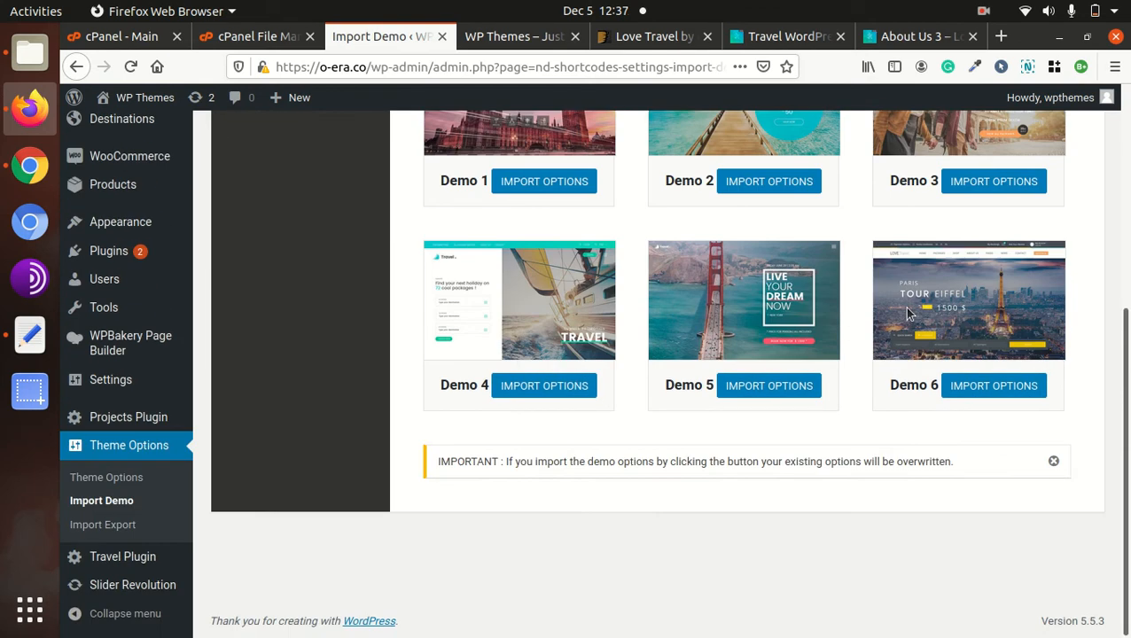
scroll(905, 312, "up", 4)
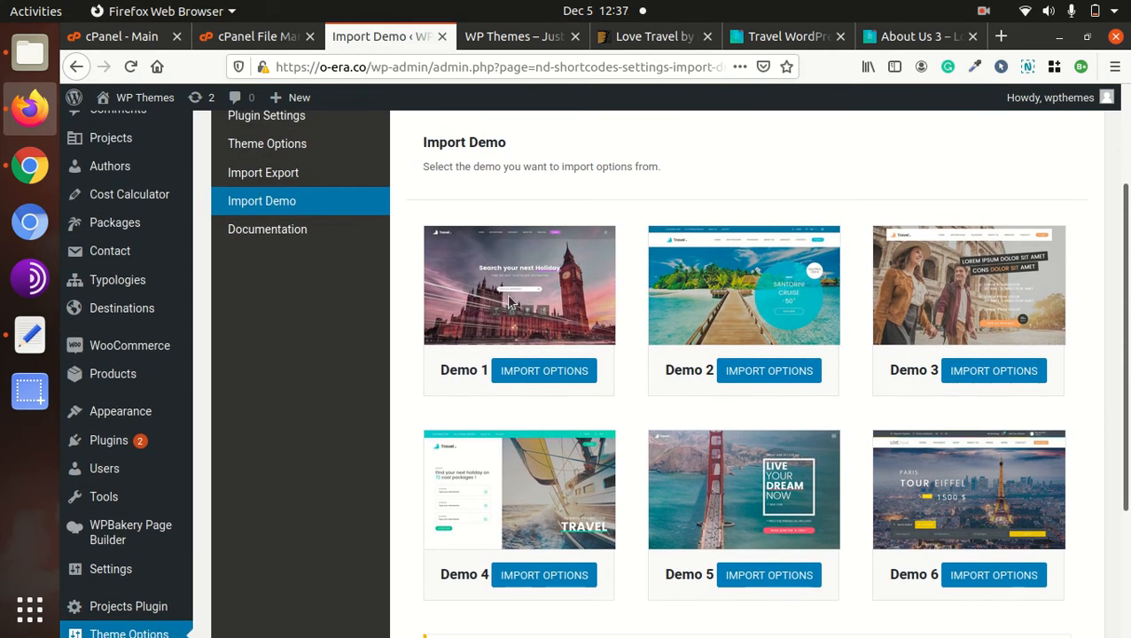
left_click(525, 373)
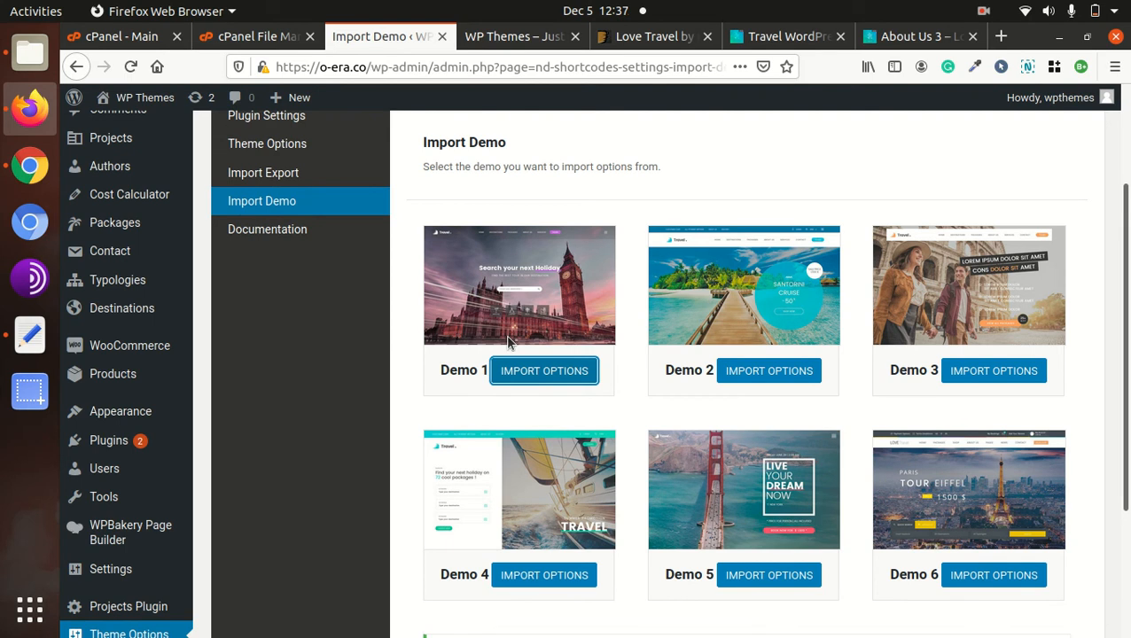
- Read the notice below the demos and follow its link to the WordPress importer for the dummy content
scroll(510, 347, "down", 3)
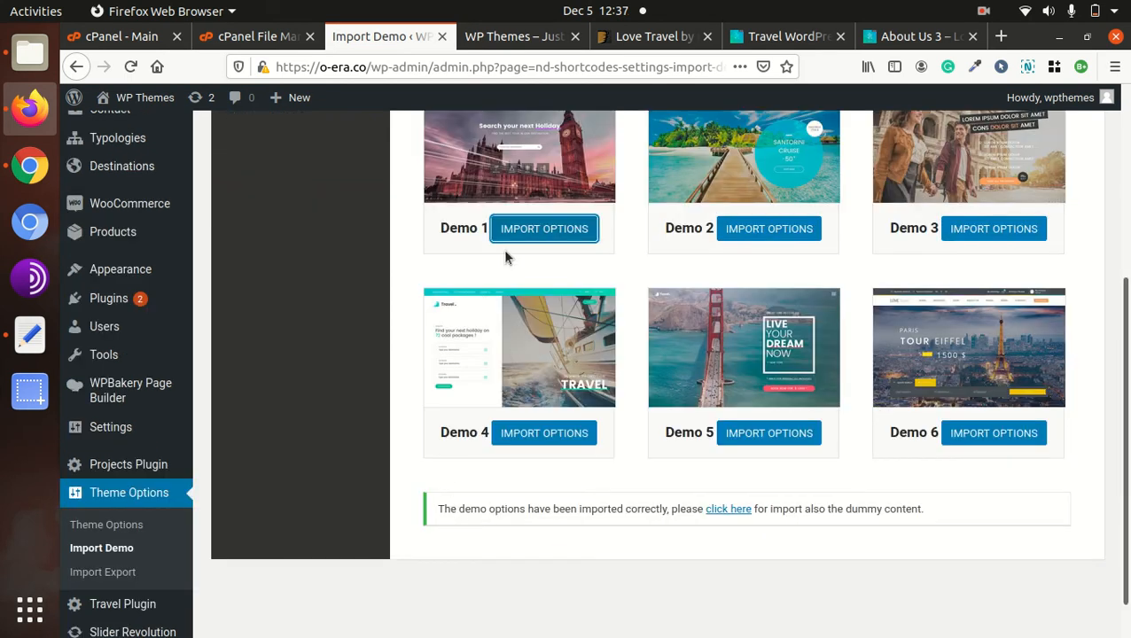
left_click_drag(438, 510, 566, 507)
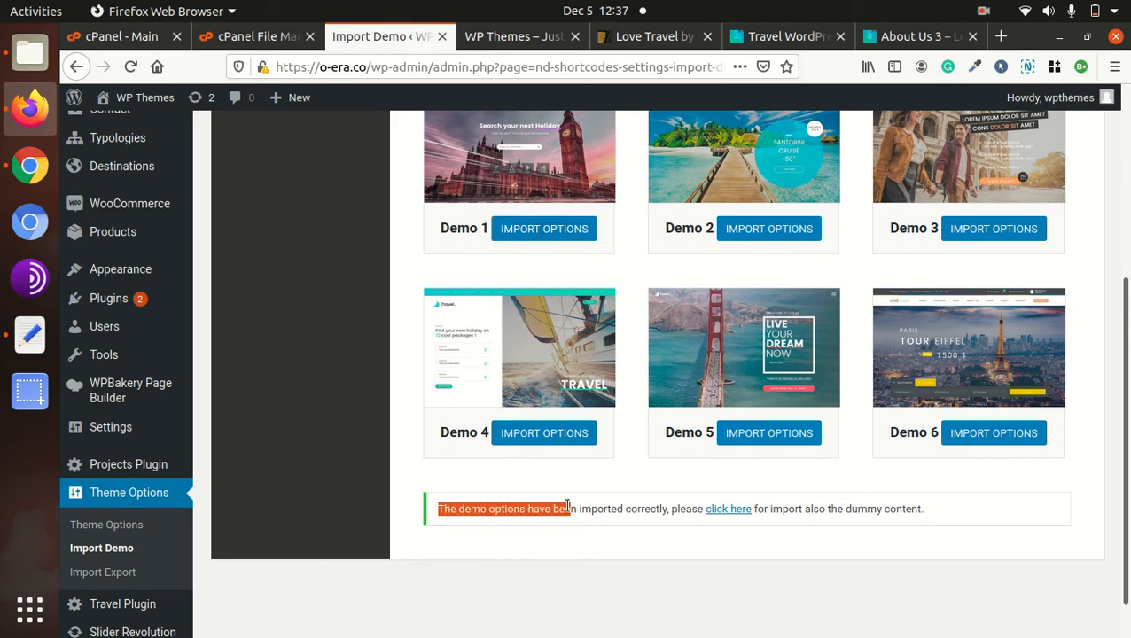
left_click(558, 557)
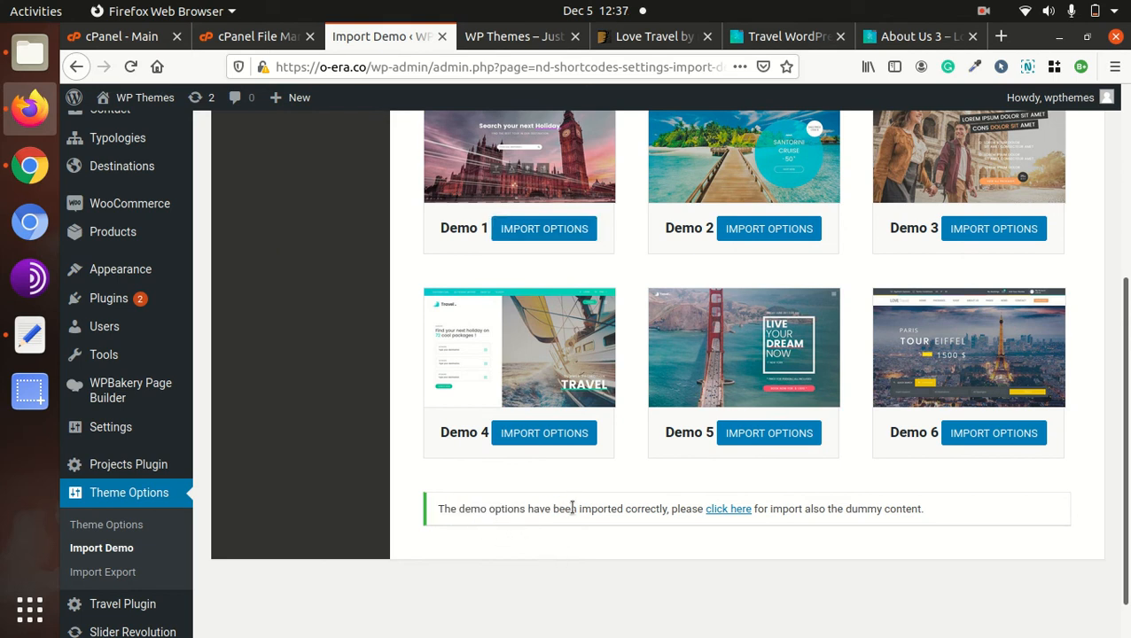
left_click(720, 511)
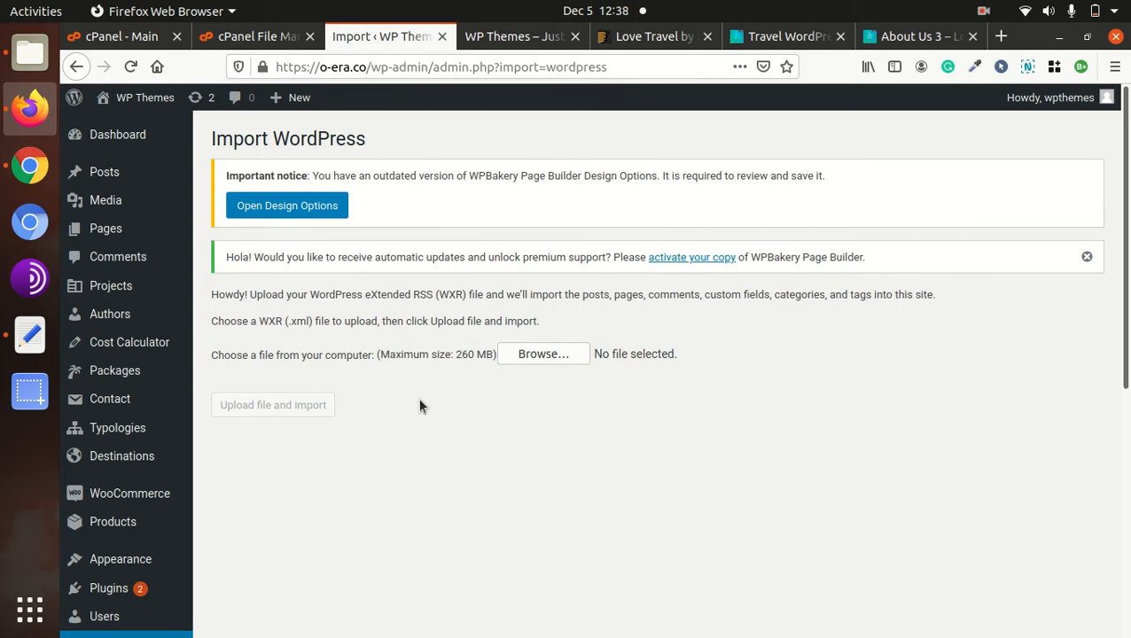
- Upload 1-Content.xml from the love-travel download's Import Files, 1-Travel Agency folder to the WordPress importer
left_click(536, 355)
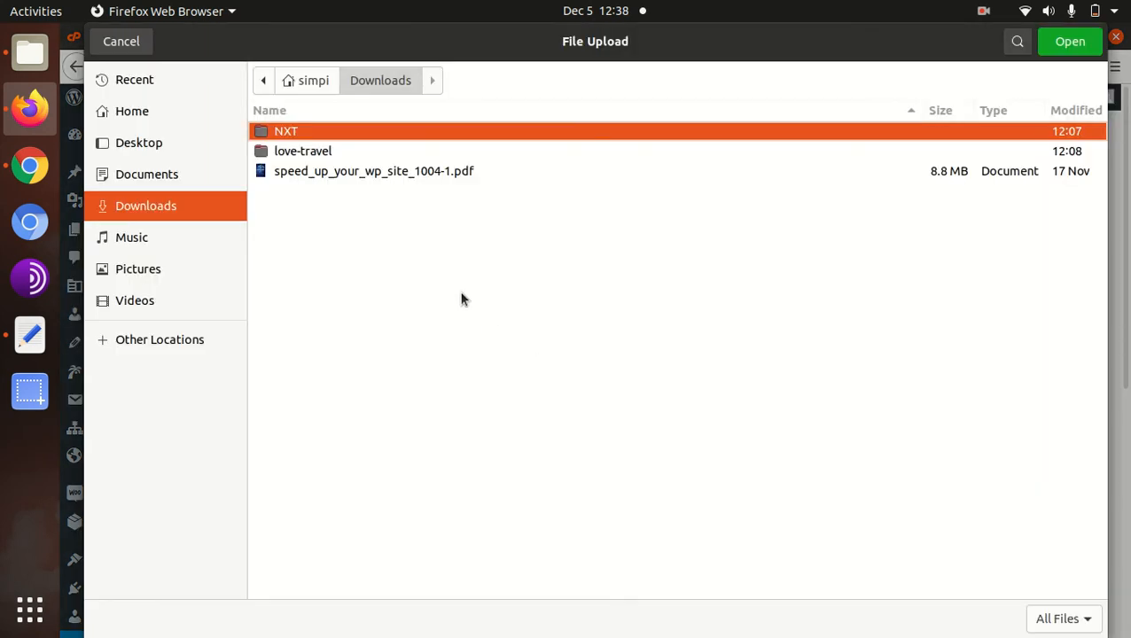
double_click(344, 154)
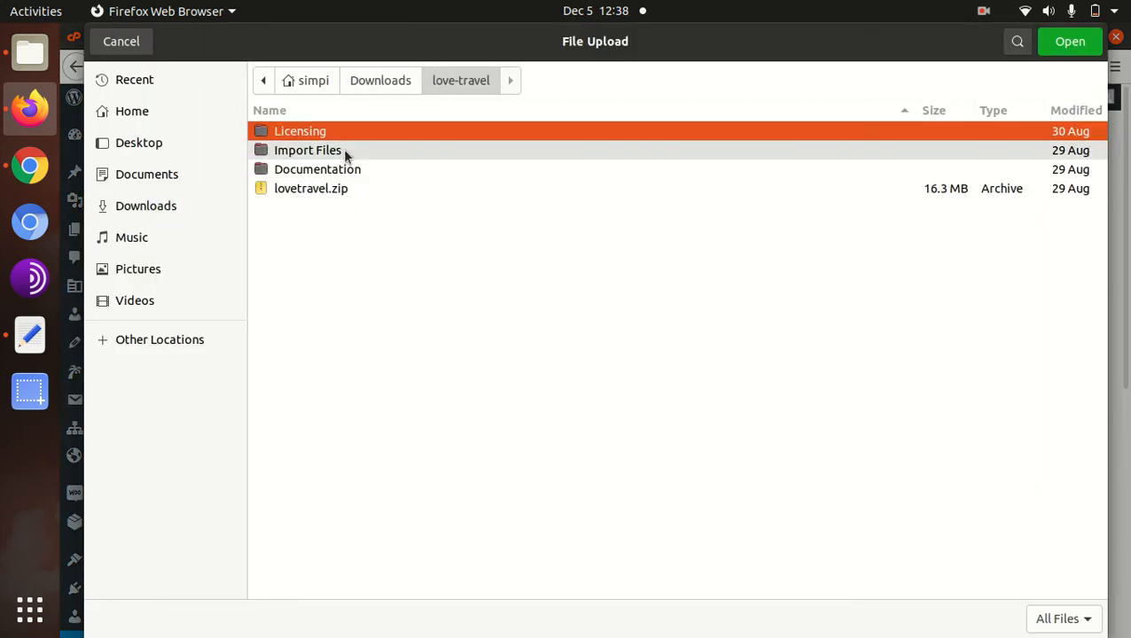
double_click(344, 153)
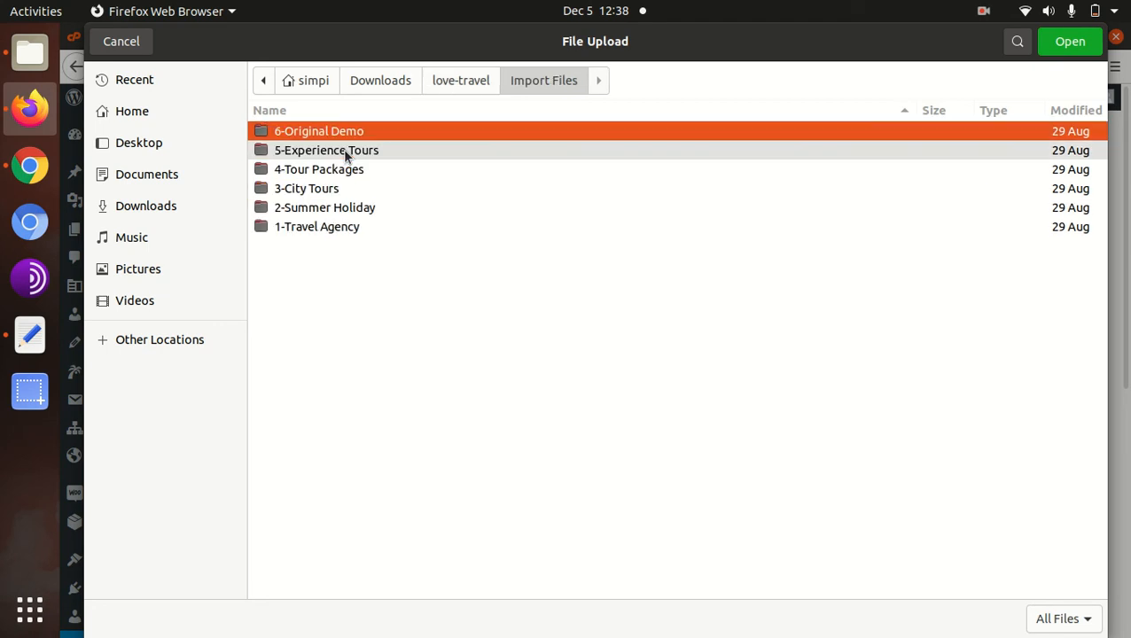
double_click(327, 227)
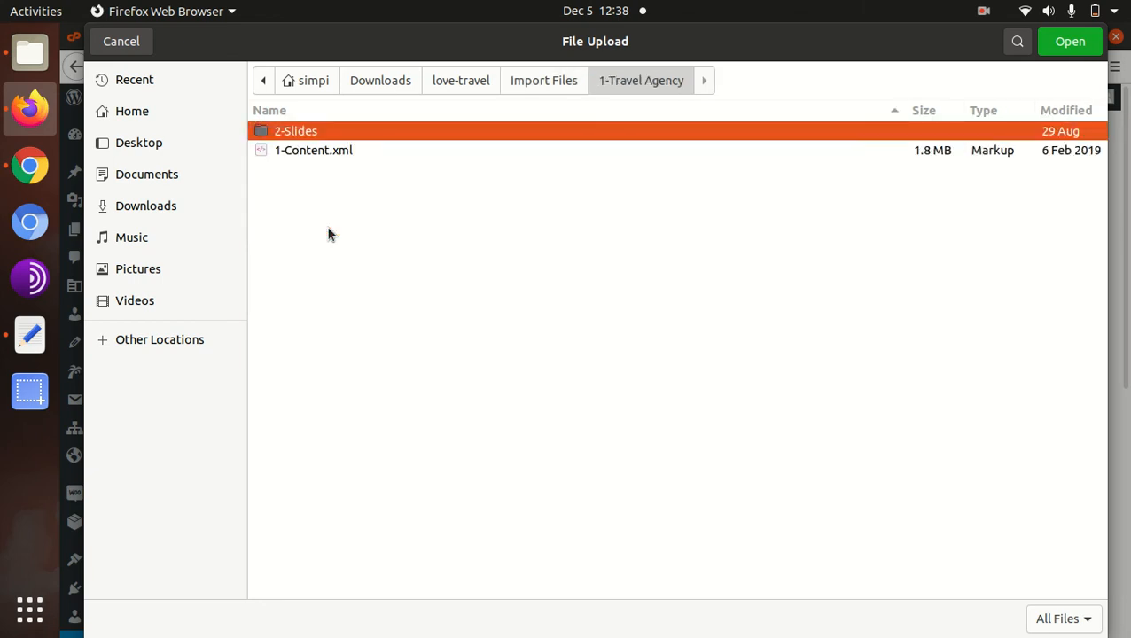
left_click(317, 157)
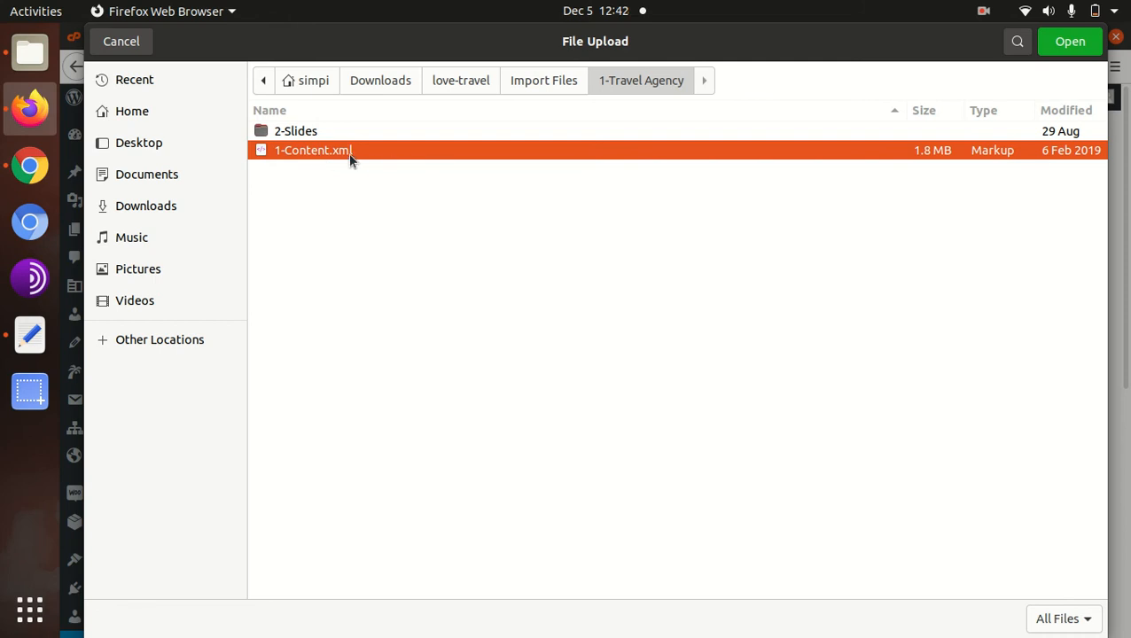
left_click(1046, 45)
left_click(285, 410)
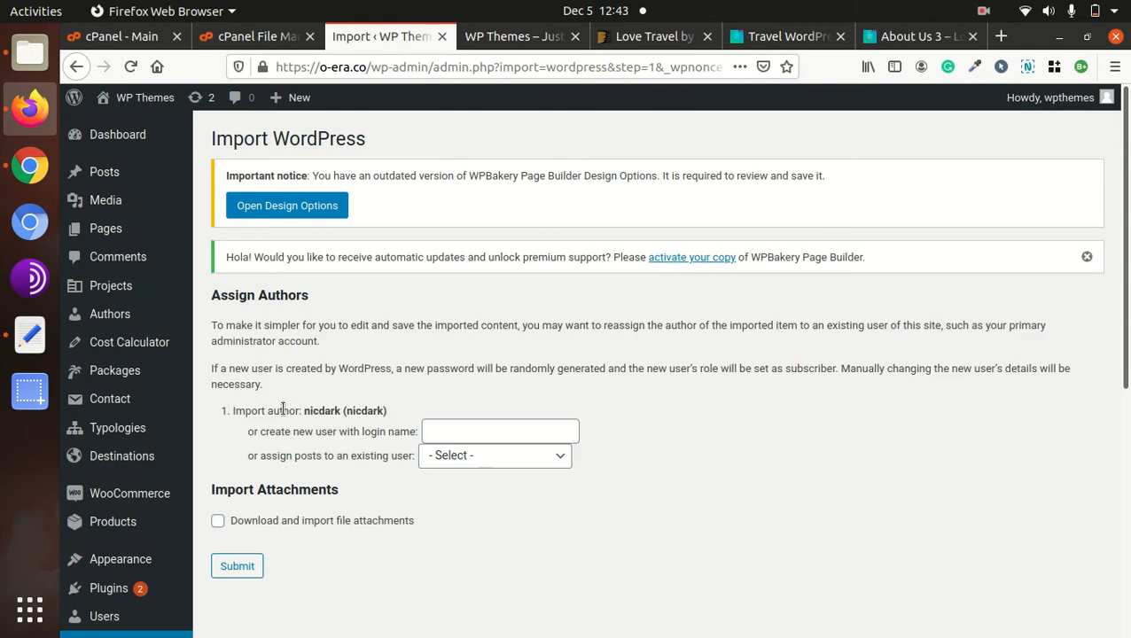
- Assign the imported posts to the existing user wpthemes, include the file attachments, and run the import
left_click(496, 456)
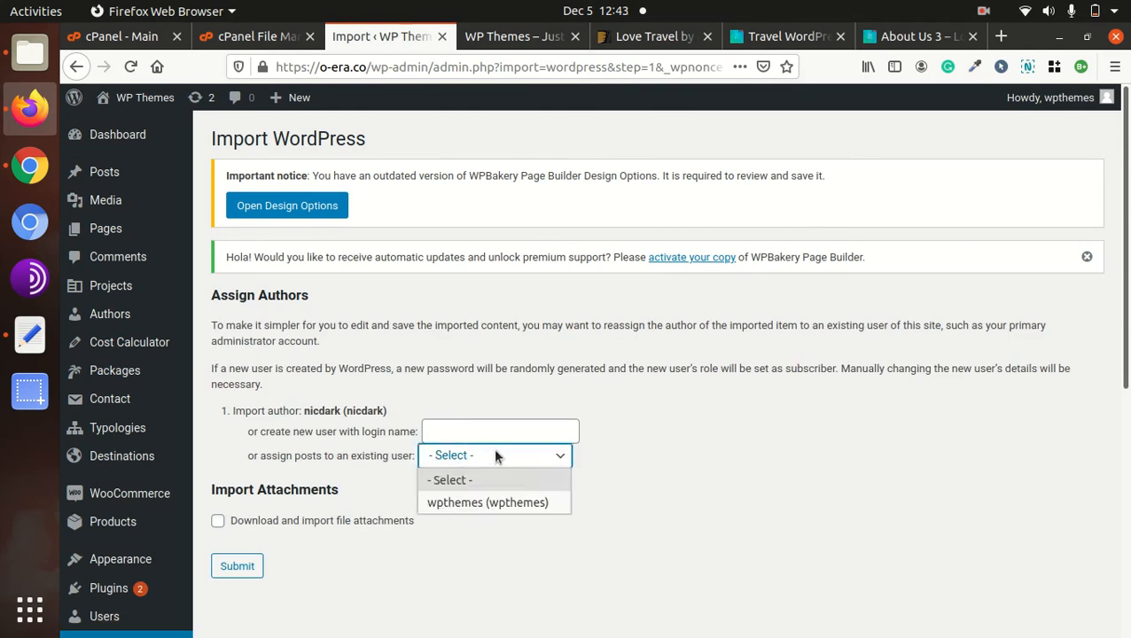
left_click(474, 502)
left_click(219, 524)
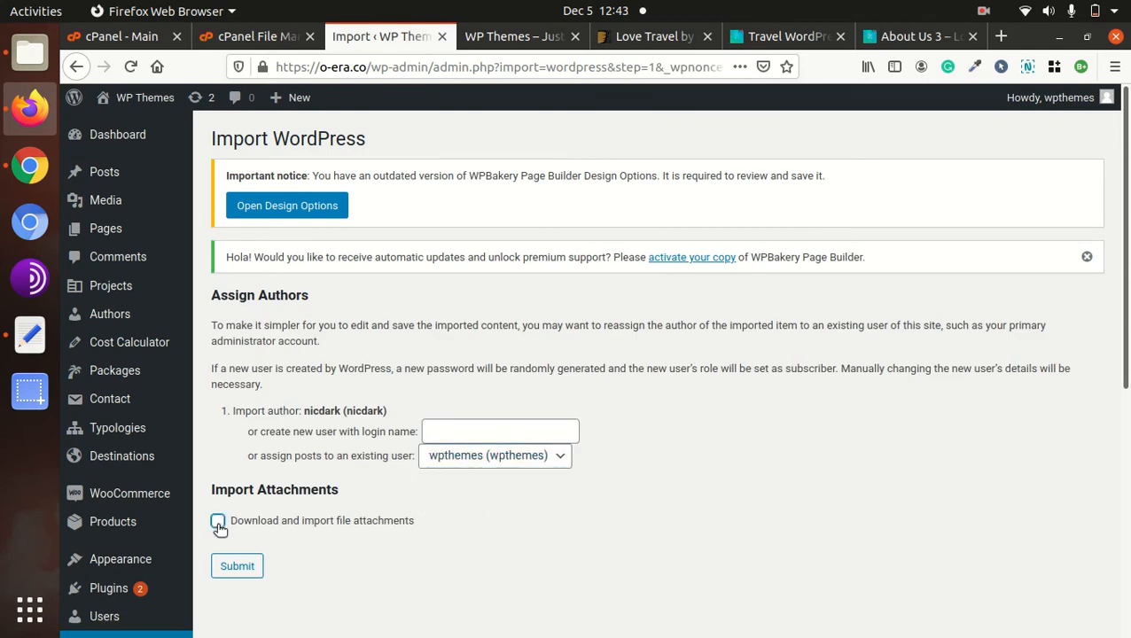
left_click(234, 568)
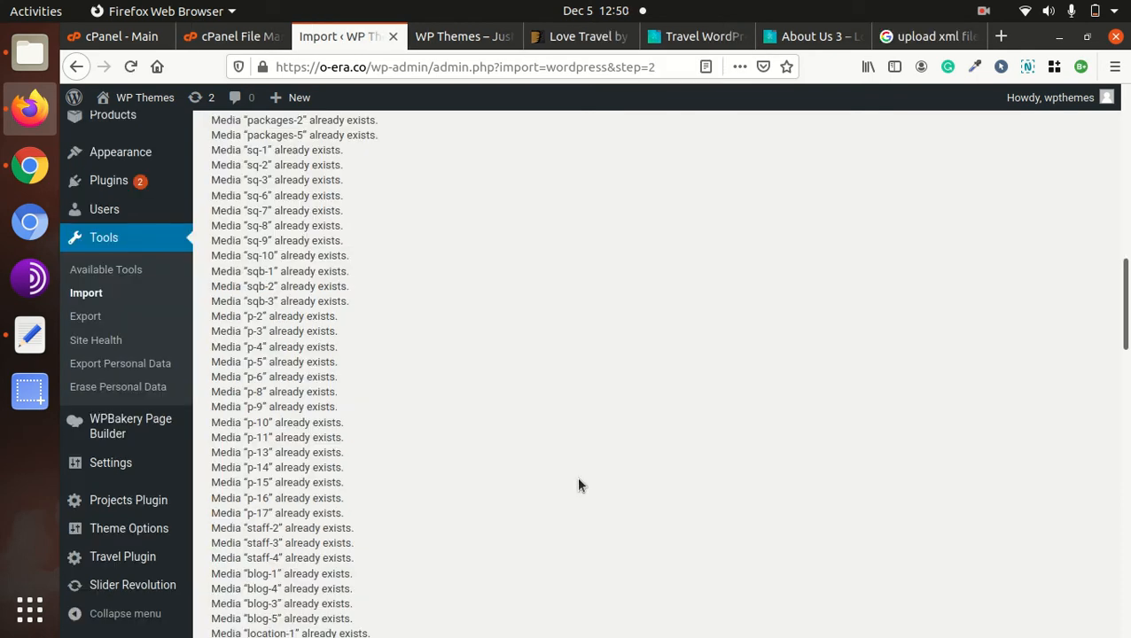
- Read through the media entries of the import log down to its end
scroll(578, 485, "down", 15)
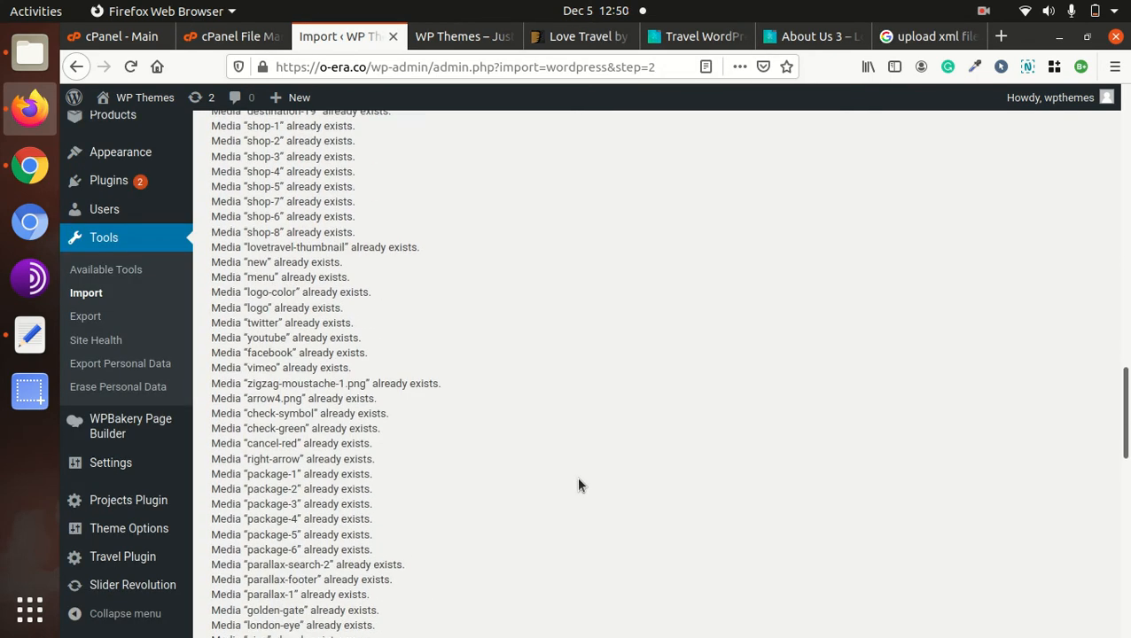
scroll(537, 482, "down", 10)
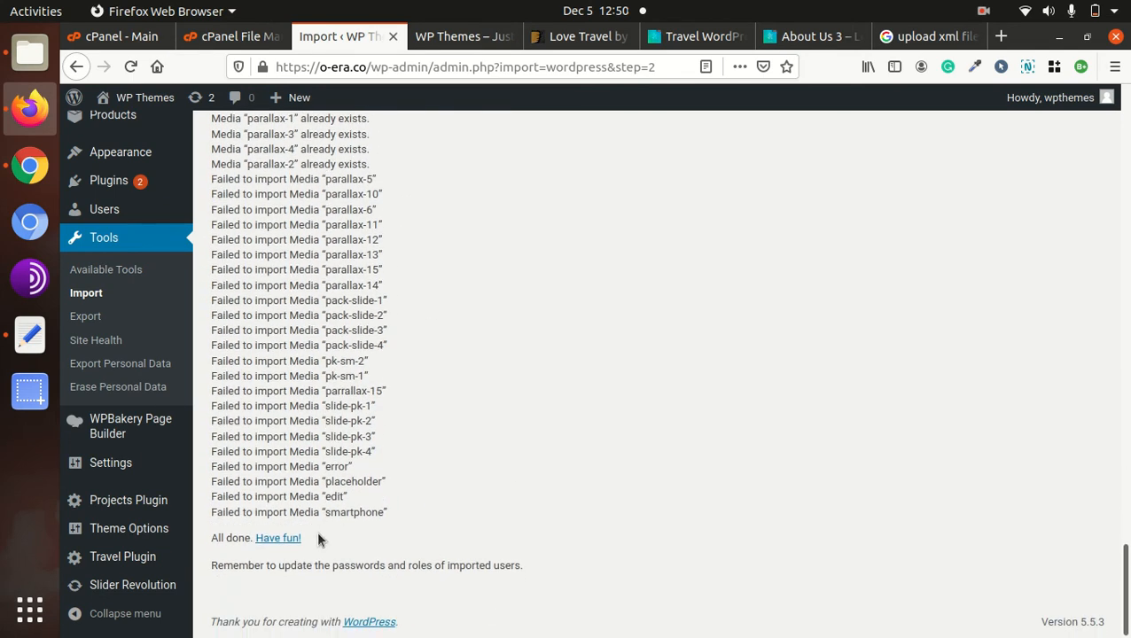
scroll(359, 552, "up", 8)
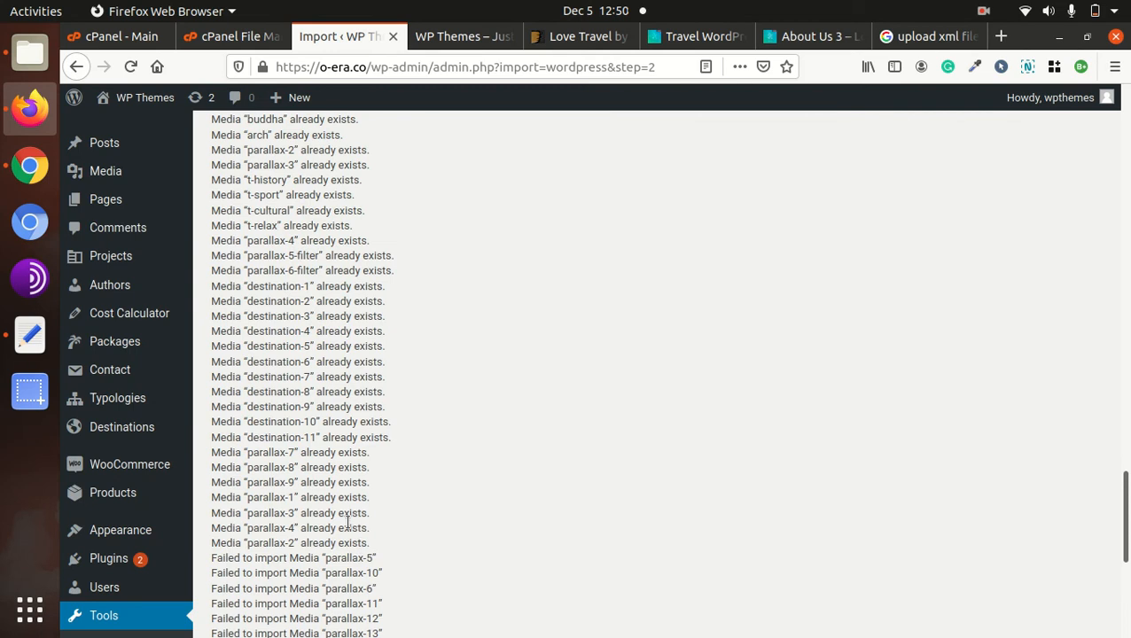
scroll(355, 536, "up", 5)
- Open the live site in a new tab, close the old site tab, and switch to the new one
mouse_move(120, 118)
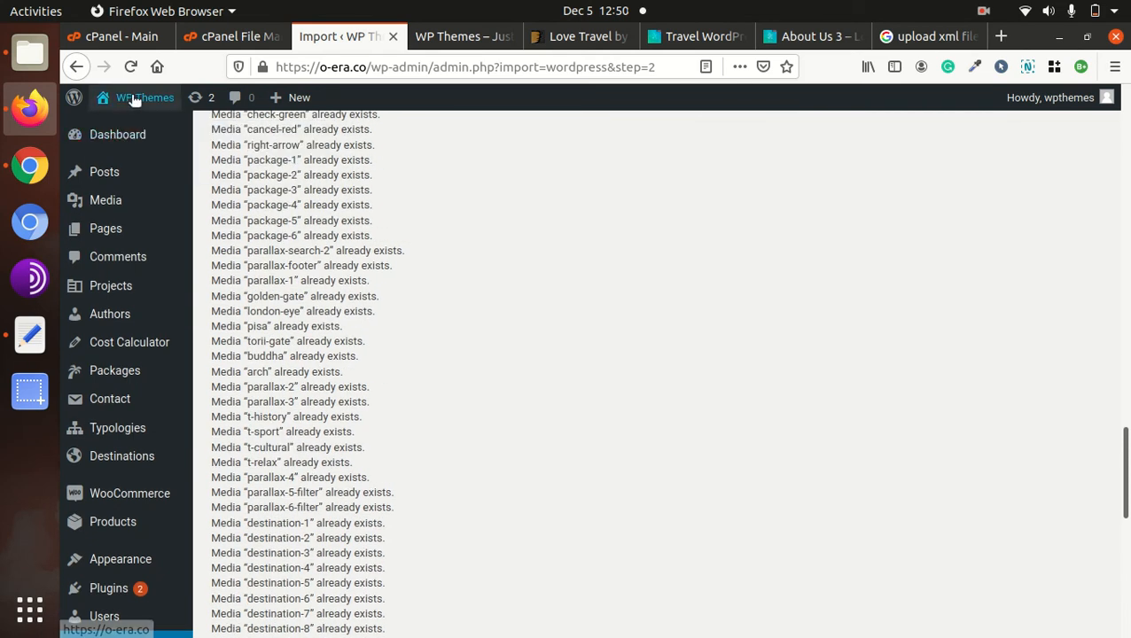
middle_click(113, 131)
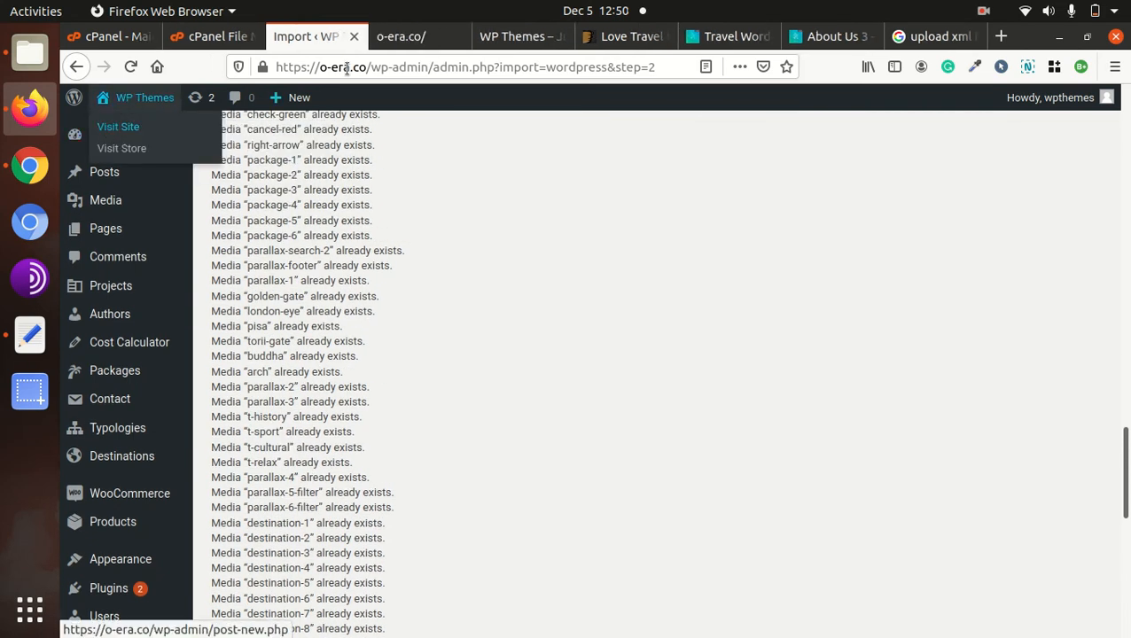
left_click(518, 36)
left_click(559, 42)
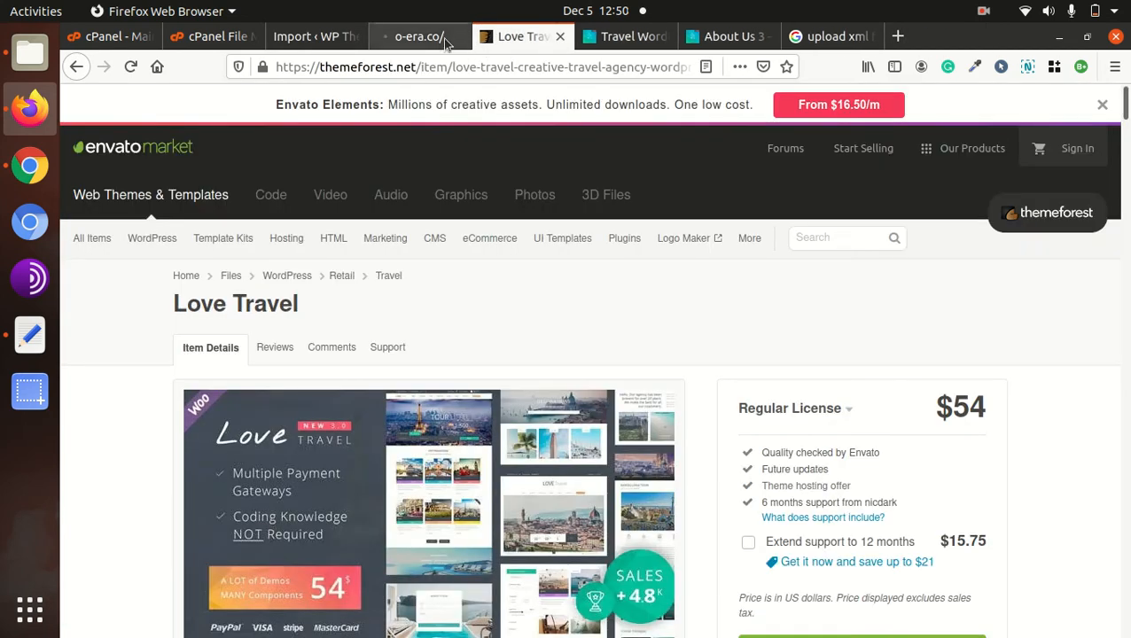
left_click(426, 36)
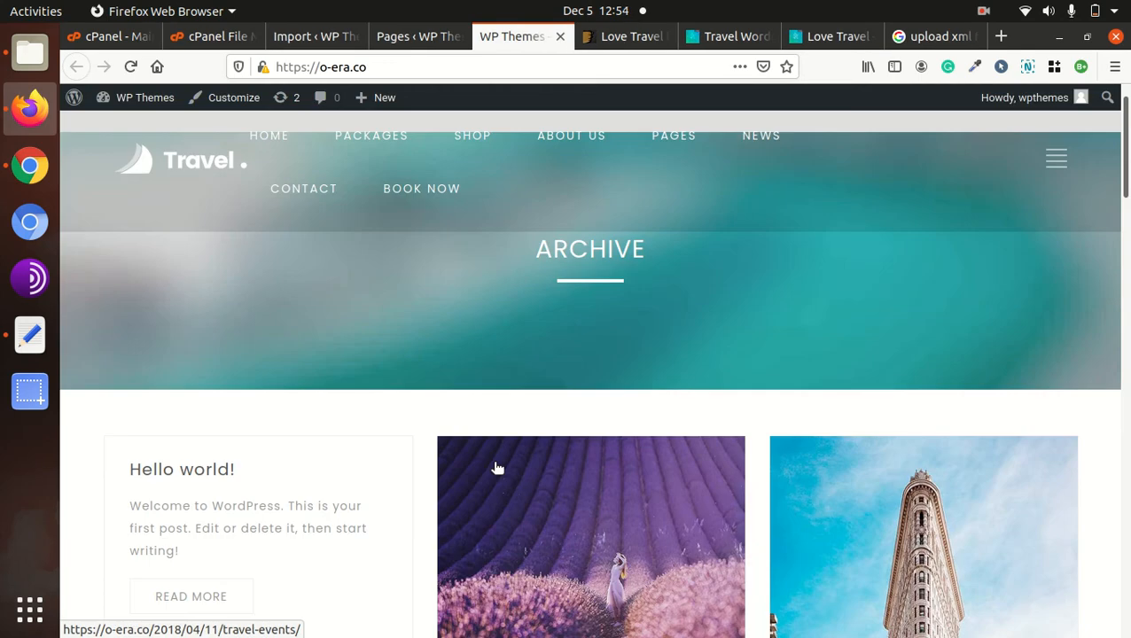
- Look over the site's front page, checking the header and the archive of blog posts
scroll(681, 300, "down", 10)
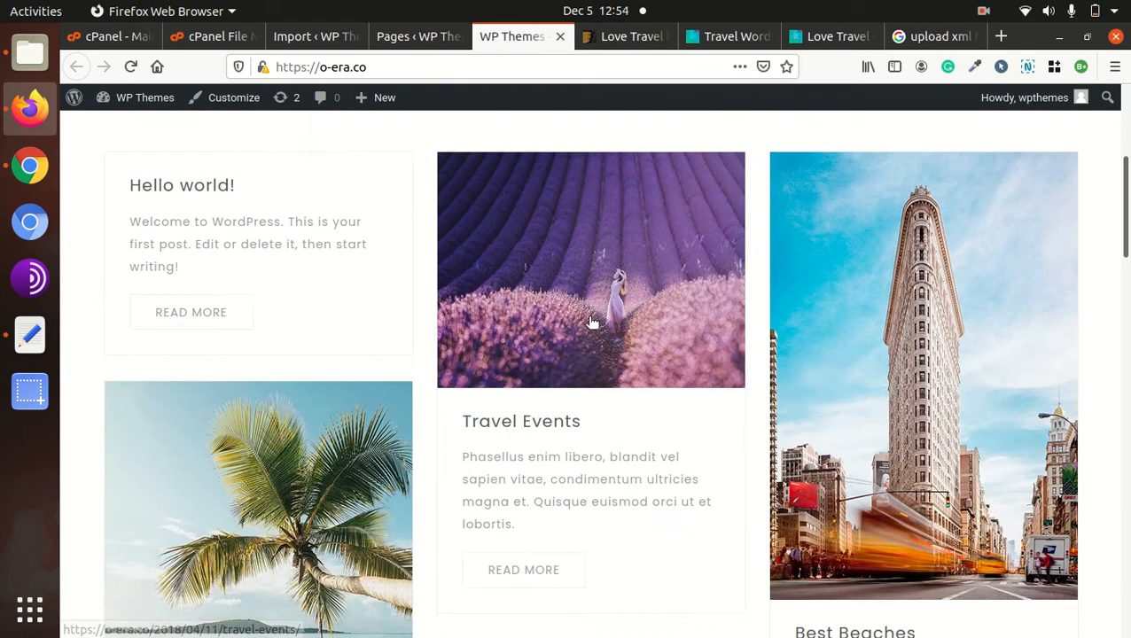
scroll(506, 341, "down", 3)
scroll(505, 341, "up", 8)
scroll(507, 346, "up", 5)
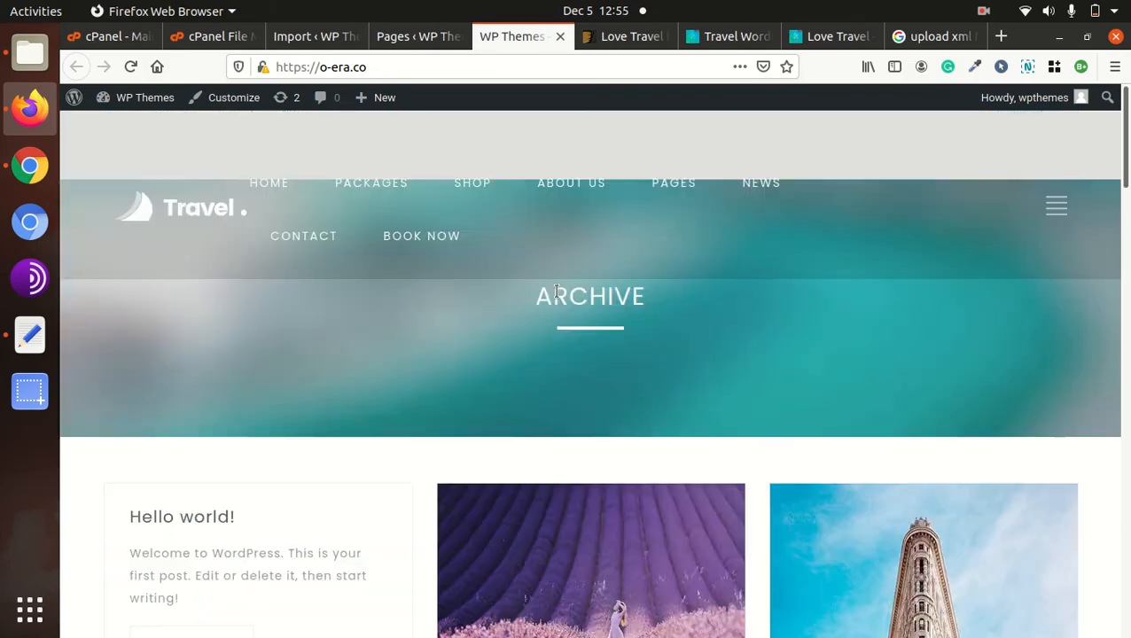
scroll(592, 335, "down", 6)
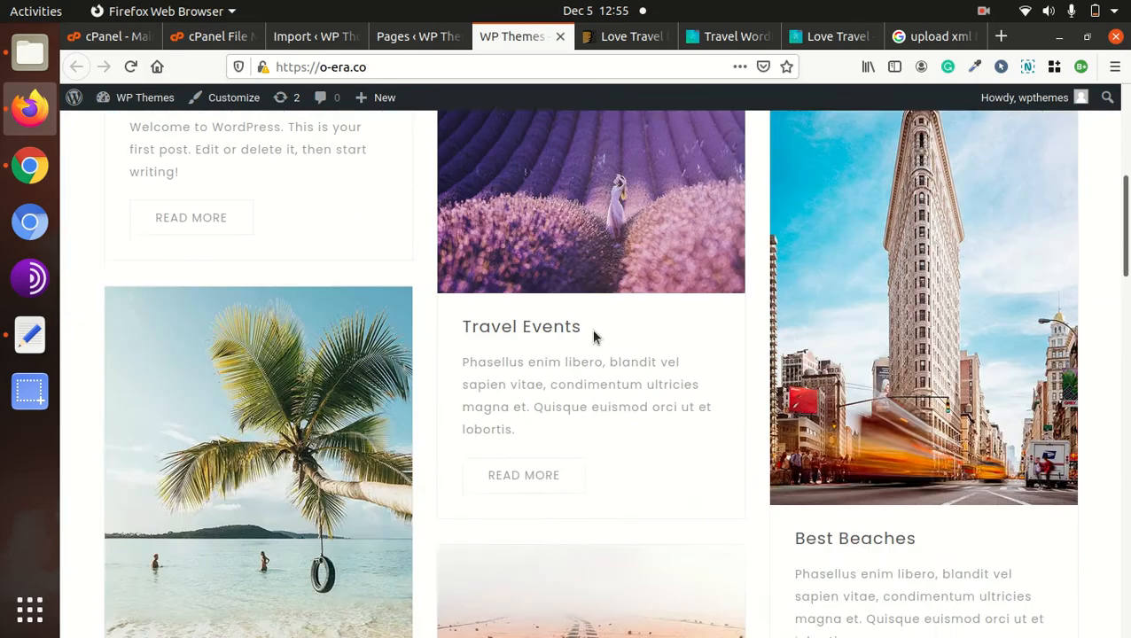
scroll(592, 333, "up", 4)
scroll(592, 305, "up", 3)
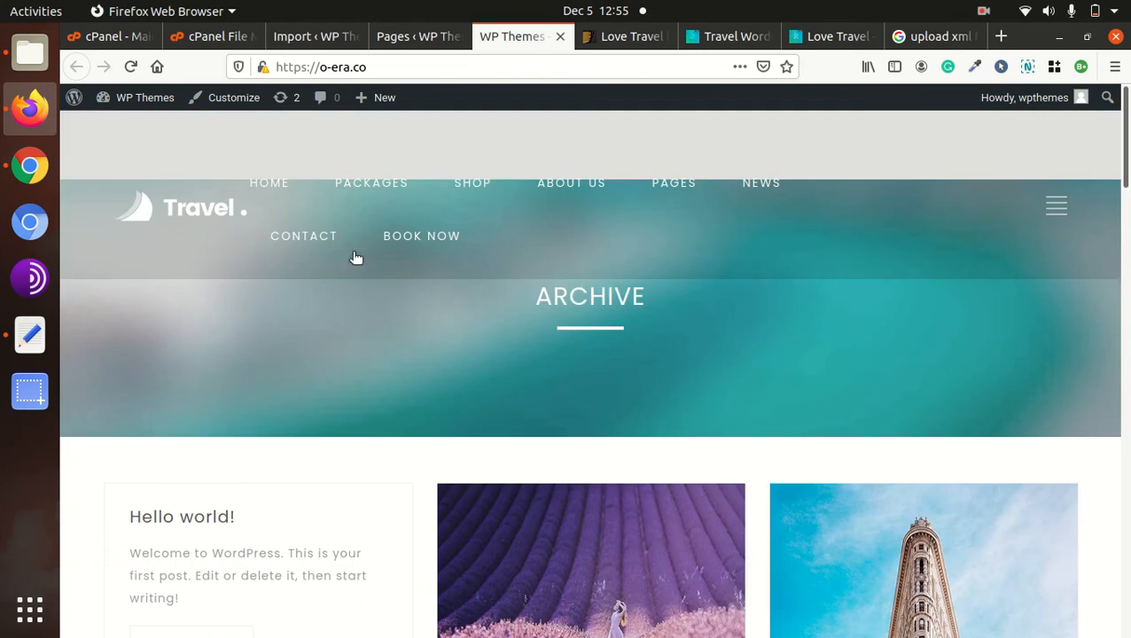
- Open the Home page from the site's navigation and examine its search banner and destination tiles
left_click(276, 186)
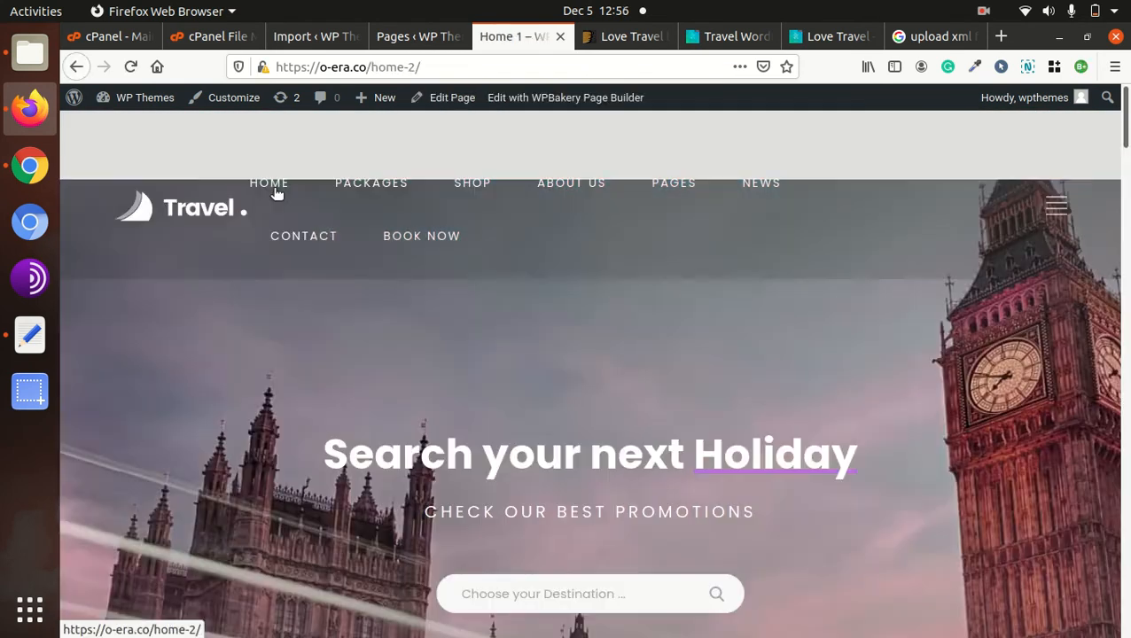
scroll(434, 311, "down", 10)
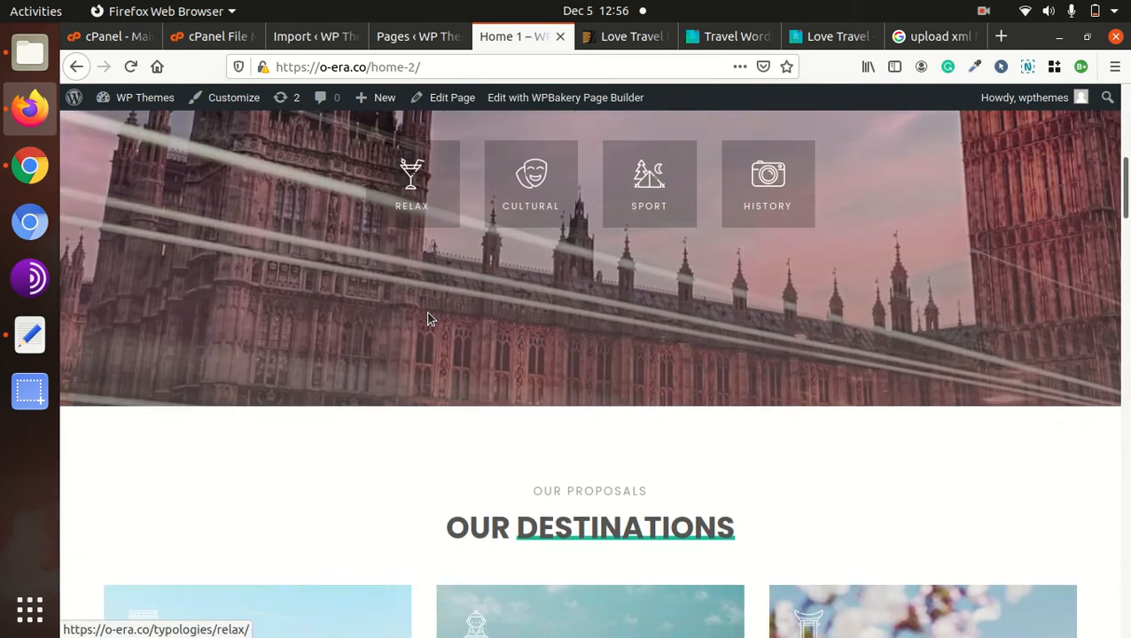
scroll(422, 328, "down", 5)
scroll(416, 336, "up", 4)
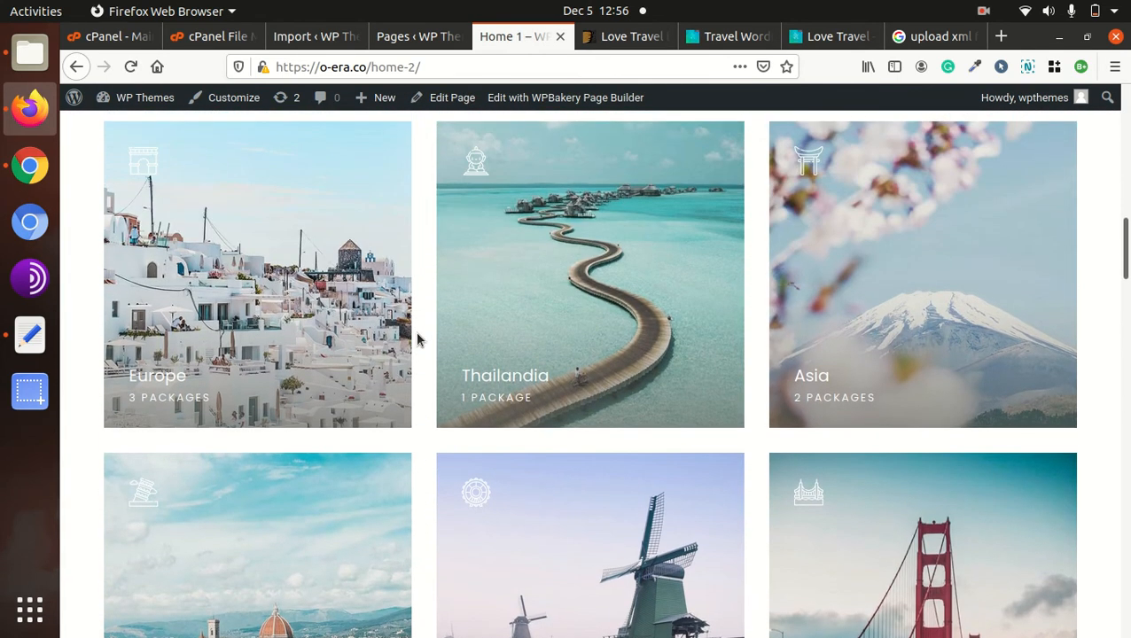
mouse_move(260, 232)
scroll(386, 341, "up", 2)
scroll(545, 359, "down", 2)
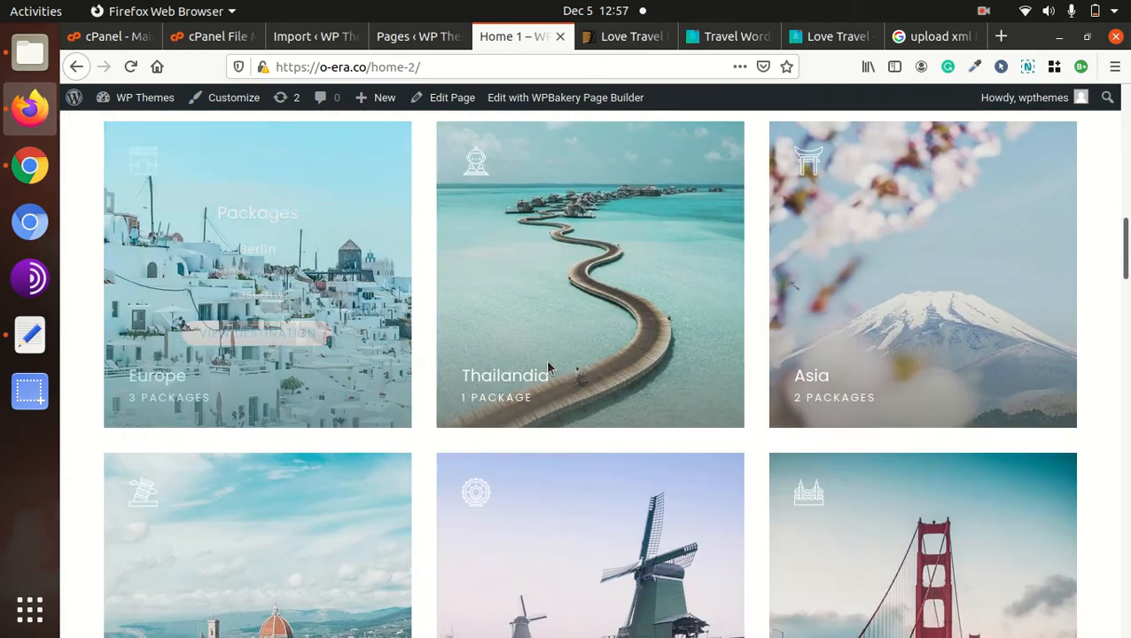
scroll(545, 359, "up", 9)
scroll(545, 362, "down", 4)
scroll(543, 362, "up", 4)
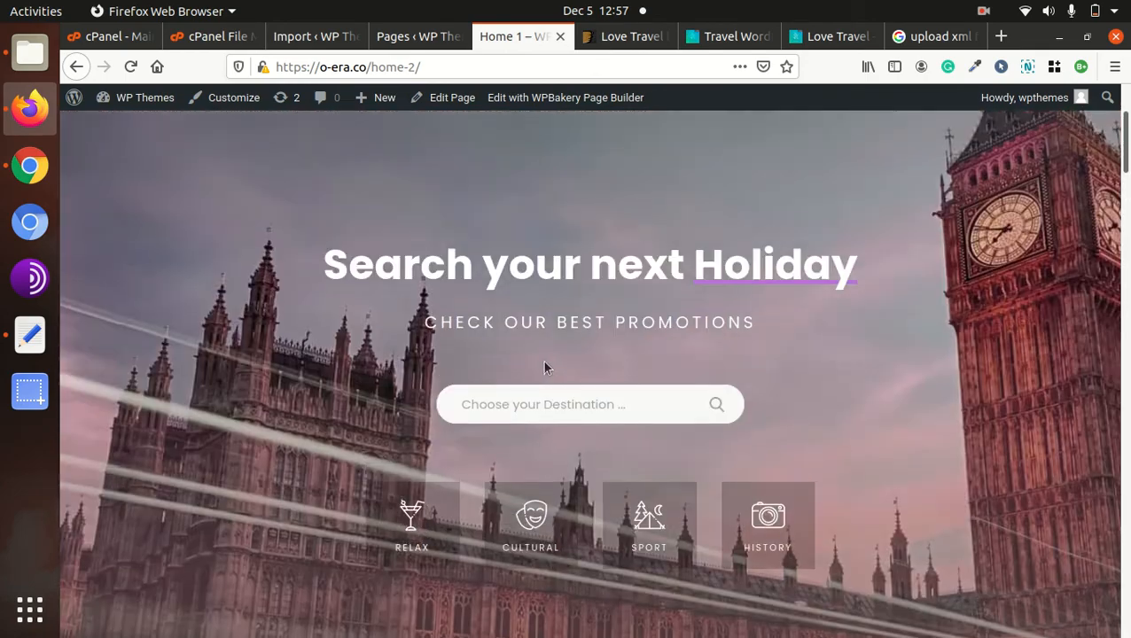
- Examine the rest of the Home page, including the slider area beside the Best Beaches offer, and return to its header
scroll(542, 361, "down", 9)
scroll(548, 370, "down", 10)
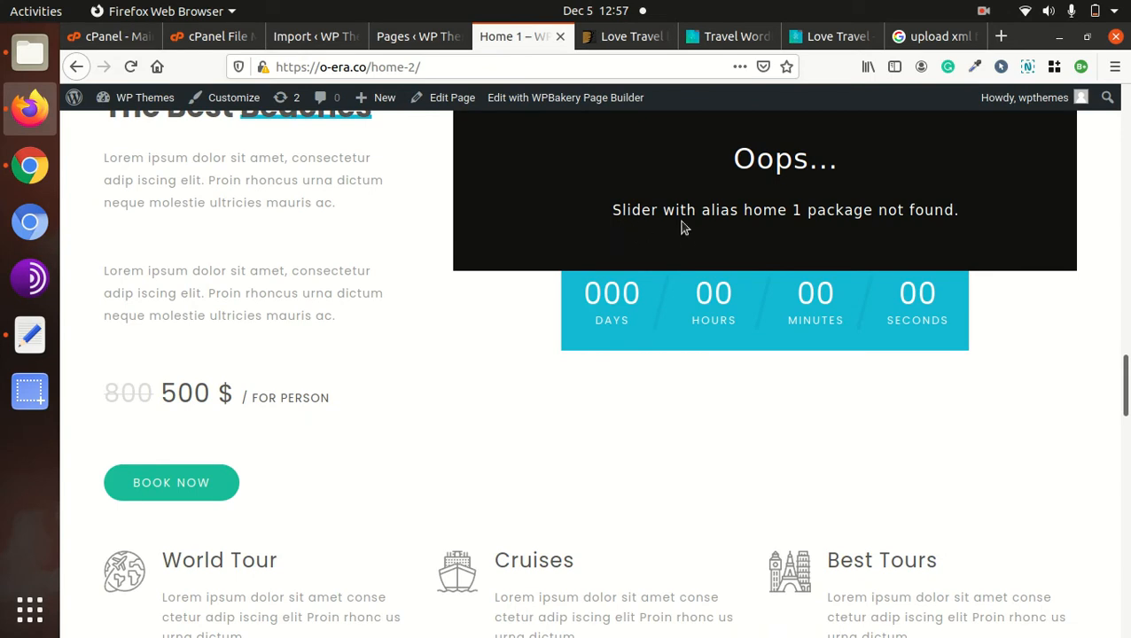
scroll(855, 245, "down", 4)
scroll(849, 242, "down", 15)
scroll(652, 246, "up", 15)
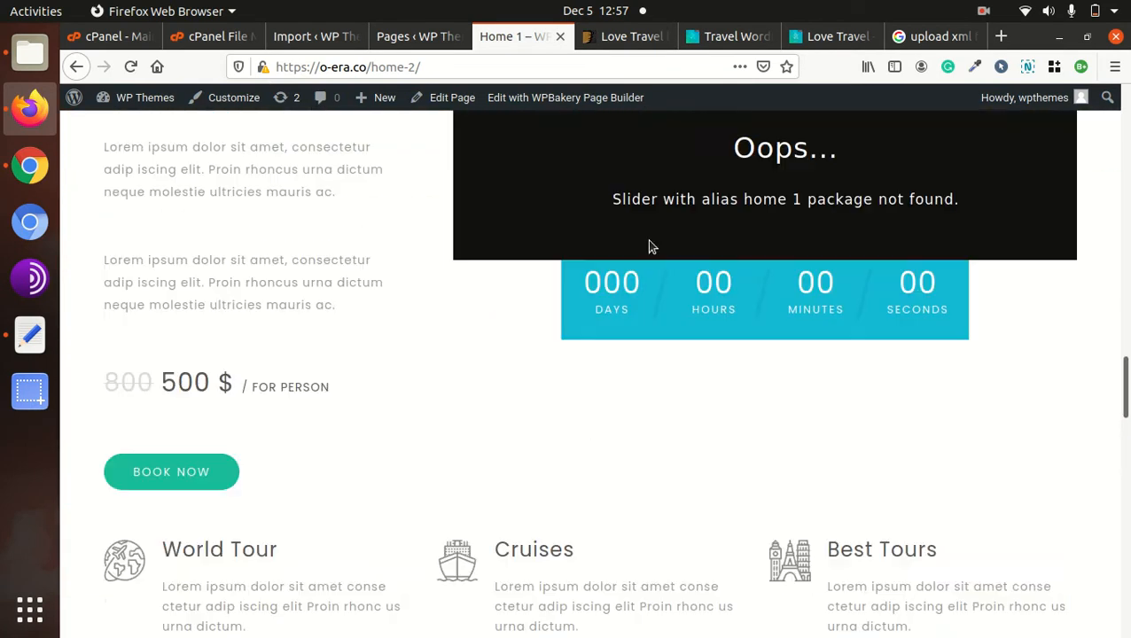
scroll(650, 246, "up", 15)
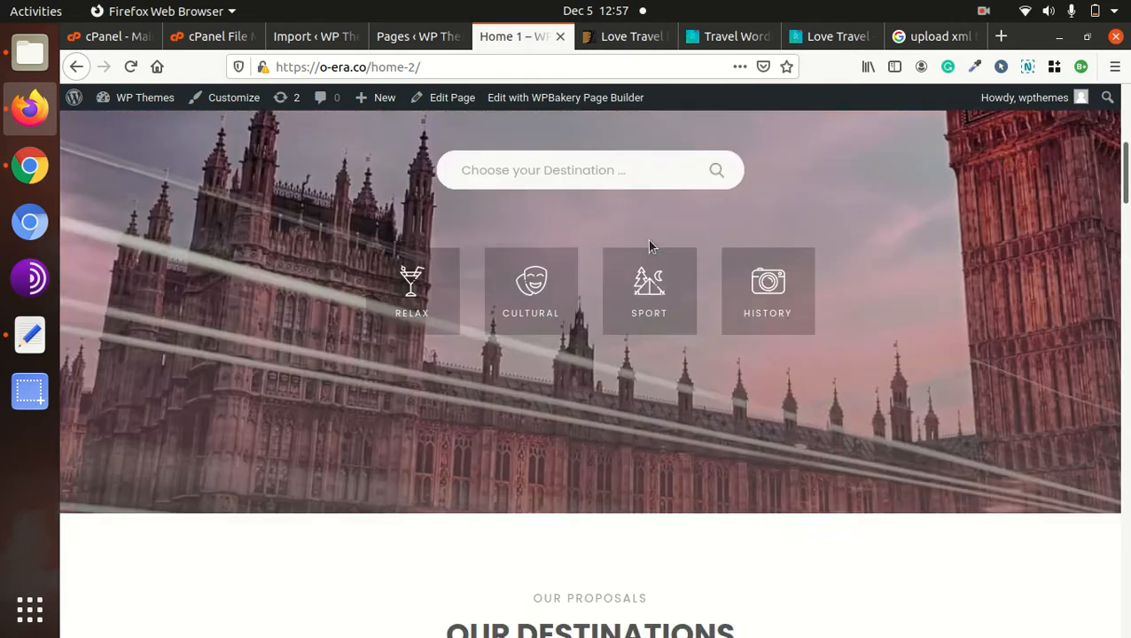
scroll(650, 246, "up", 5)
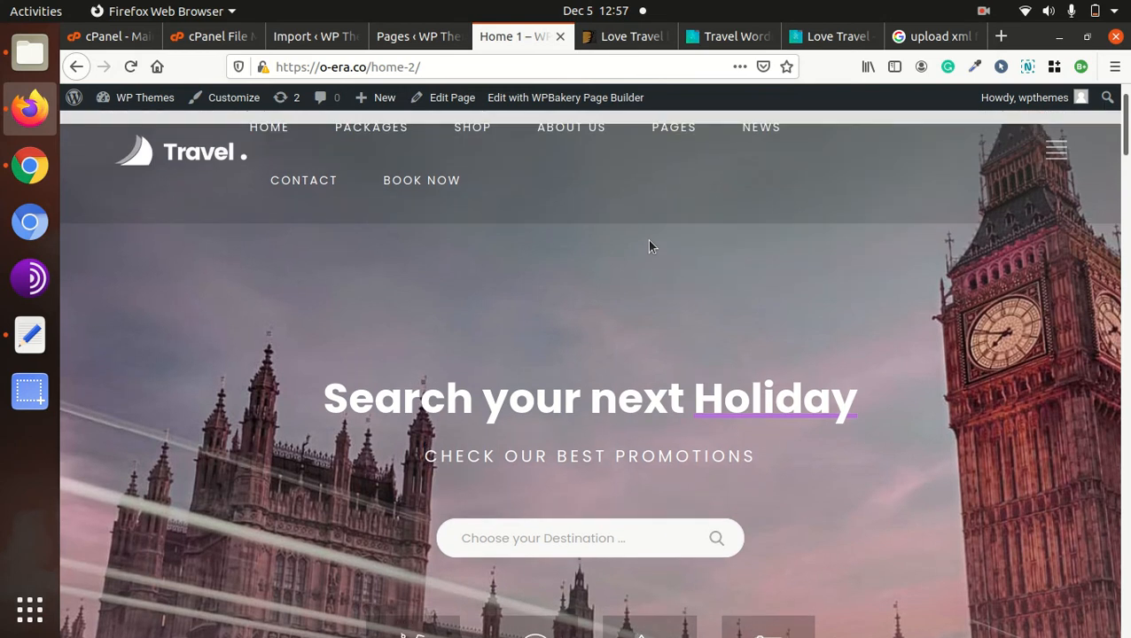
scroll(462, 217, "up", 1)
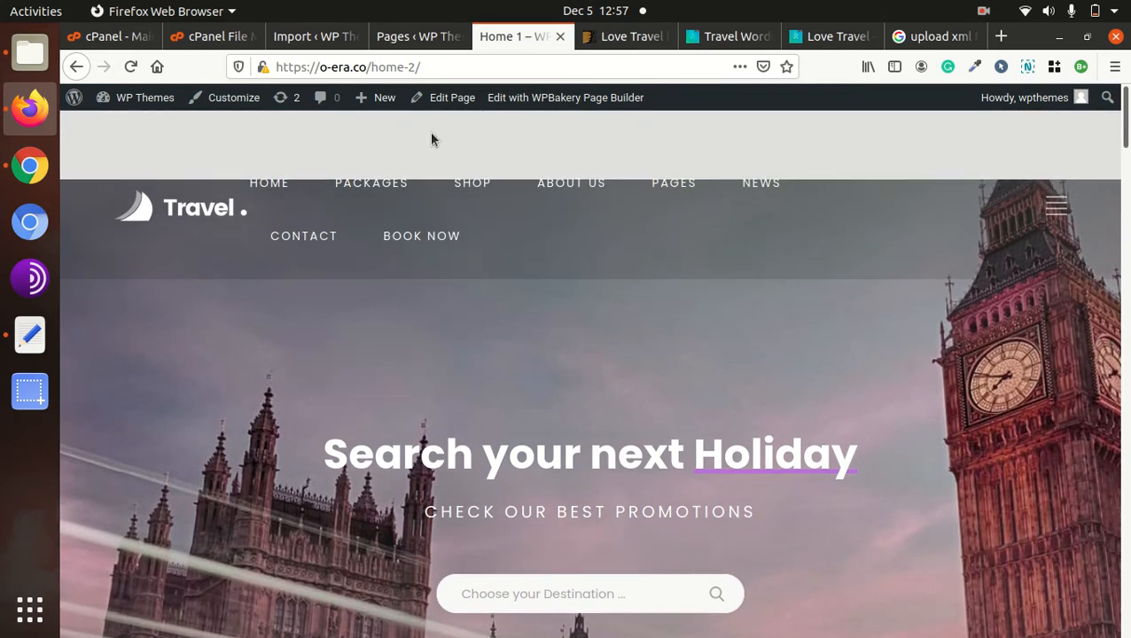
mouse_move(592, 197)
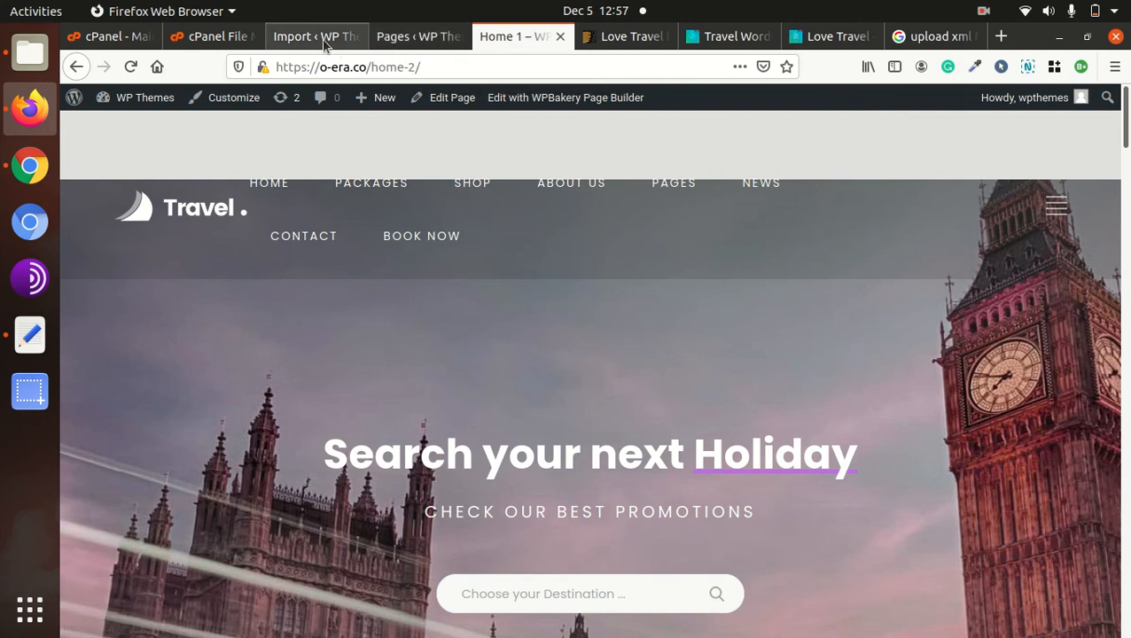
- Return to the WordPress admin's import tab and open Slider Revolution at its module creation and import options
left_click(410, 37)
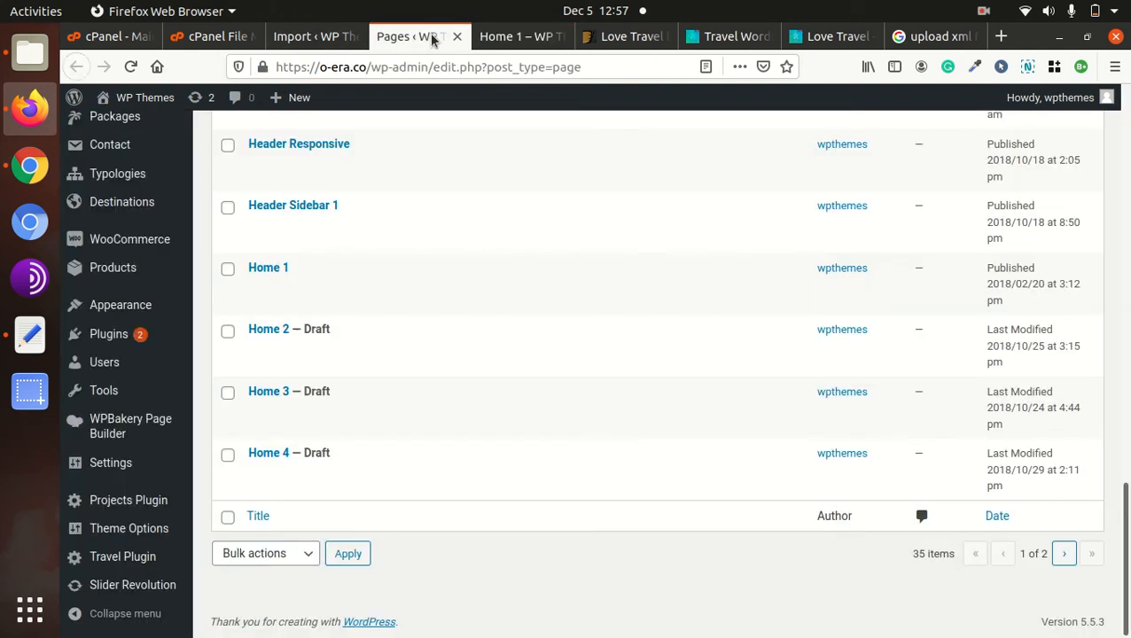
left_click(307, 35)
scroll(225, 343, "down", 3)
mouse_move(171, 446)
scroll(171, 446, "down", 5)
scroll(133, 501, "down", 3)
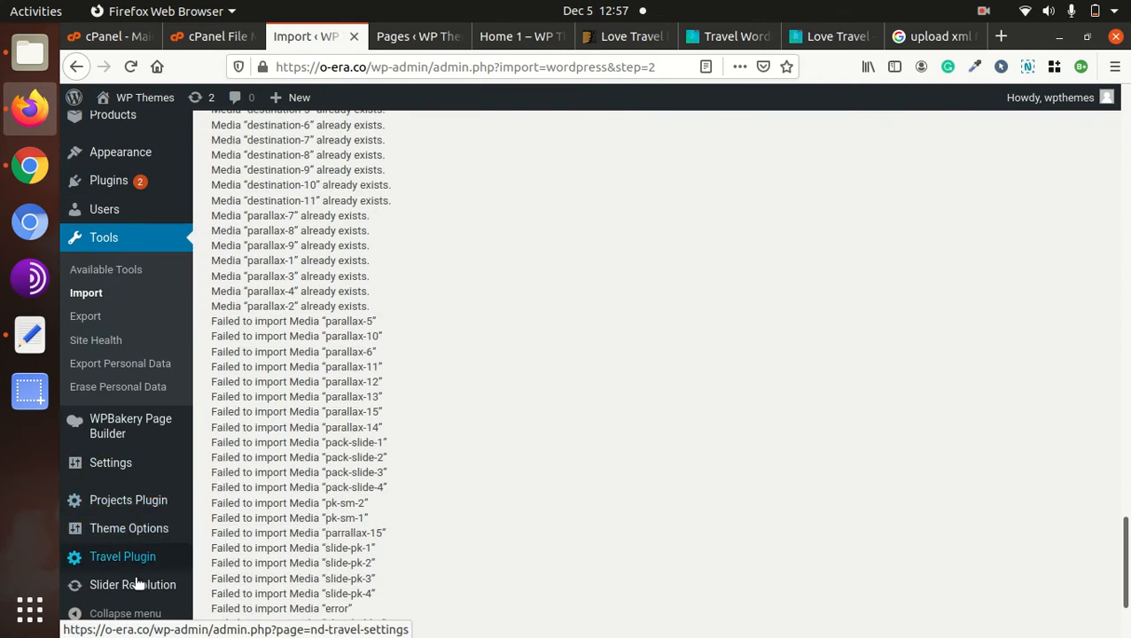
left_click(140, 586)
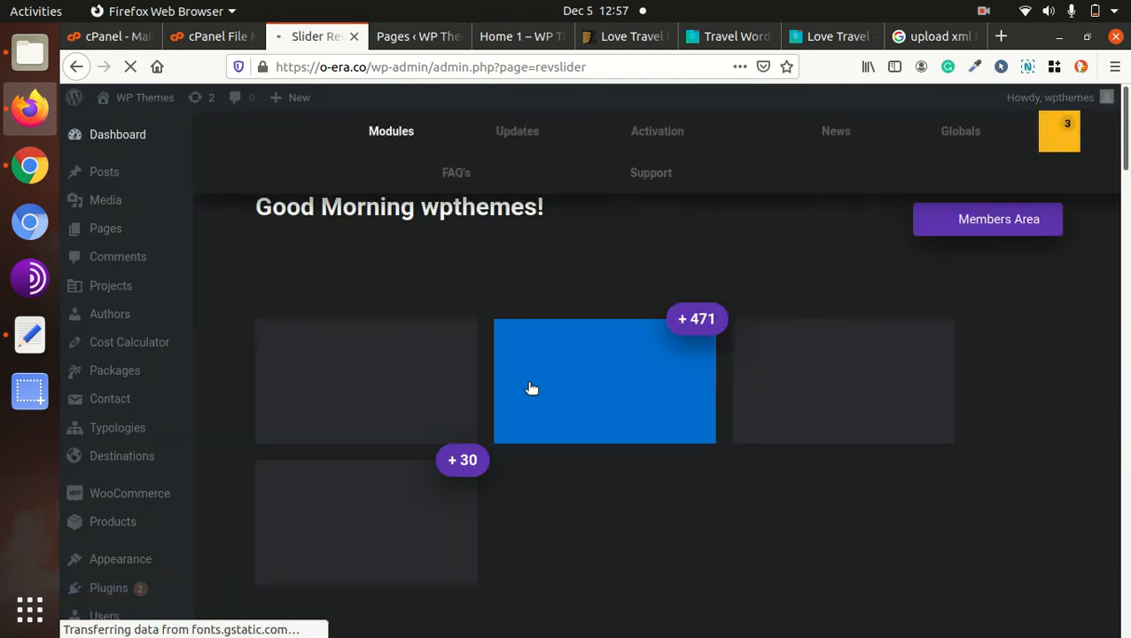
scroll(549, 394, "down", 3)
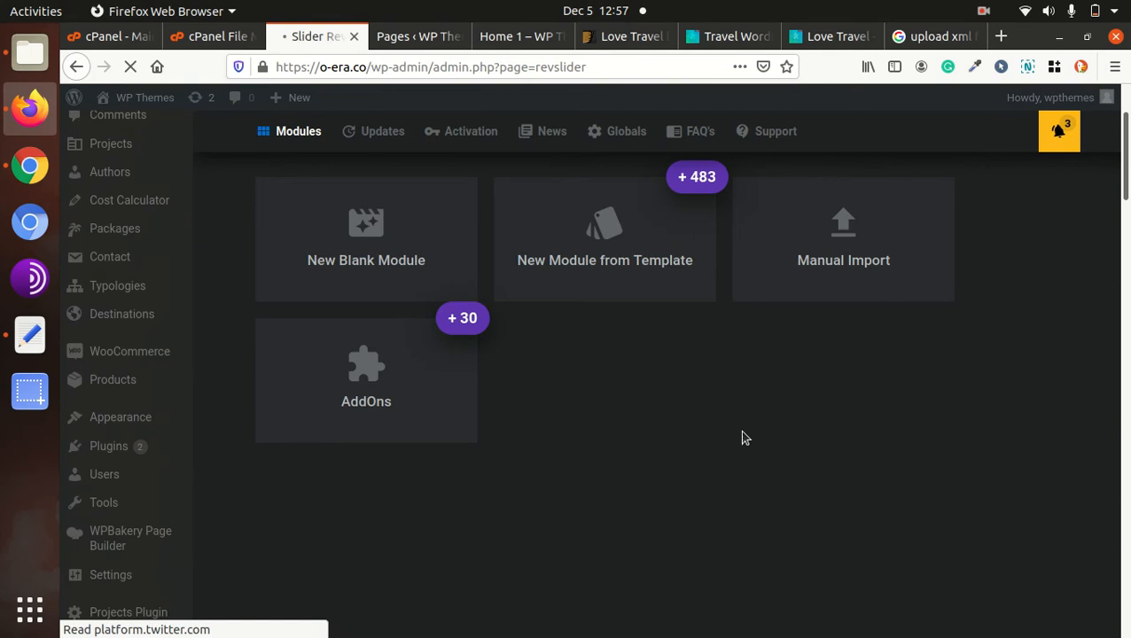
- Import the home-1-package.zip slider into Slider Revolution from love-travel's Import Files, 1-Travel Agency, 2-Slides folder
left_click(848, 240)
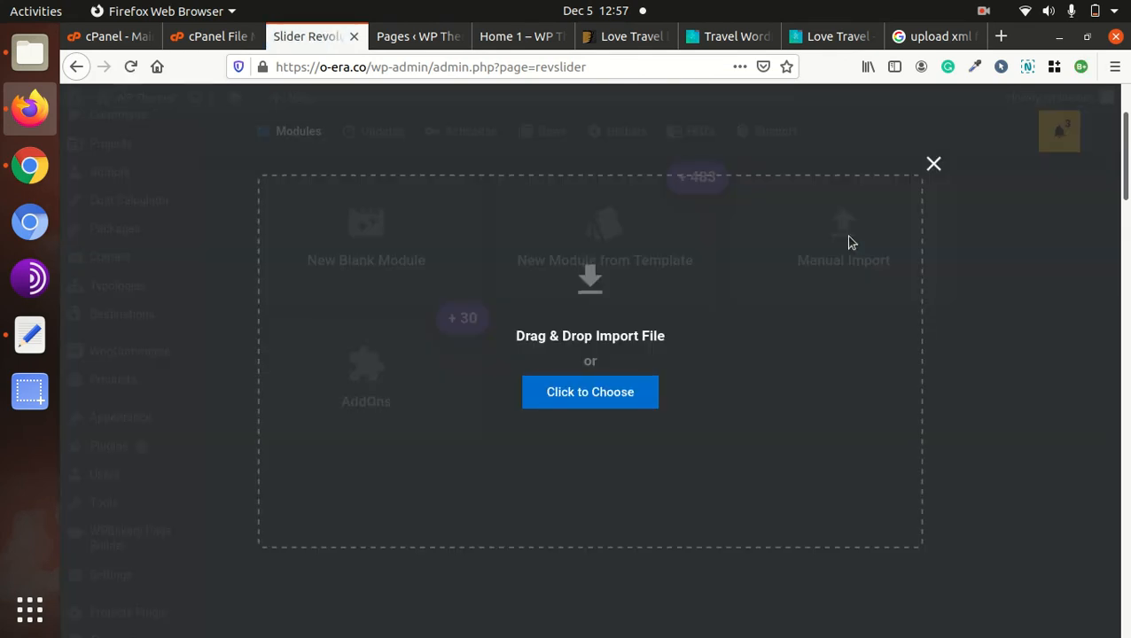
left_click(598, 395)
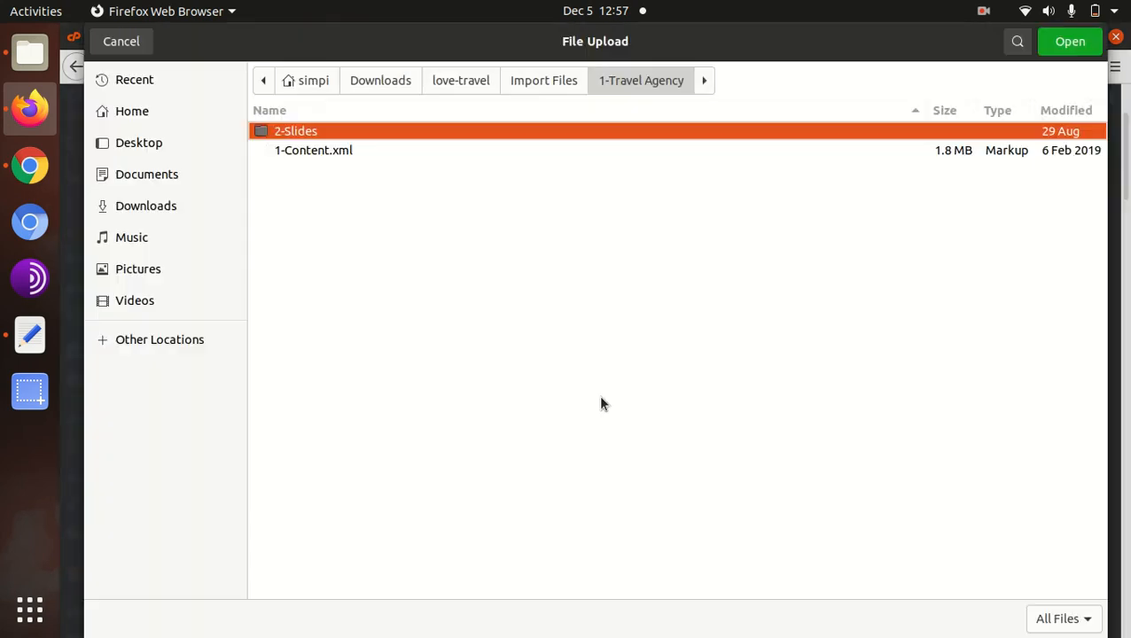
left_click(535, 82)
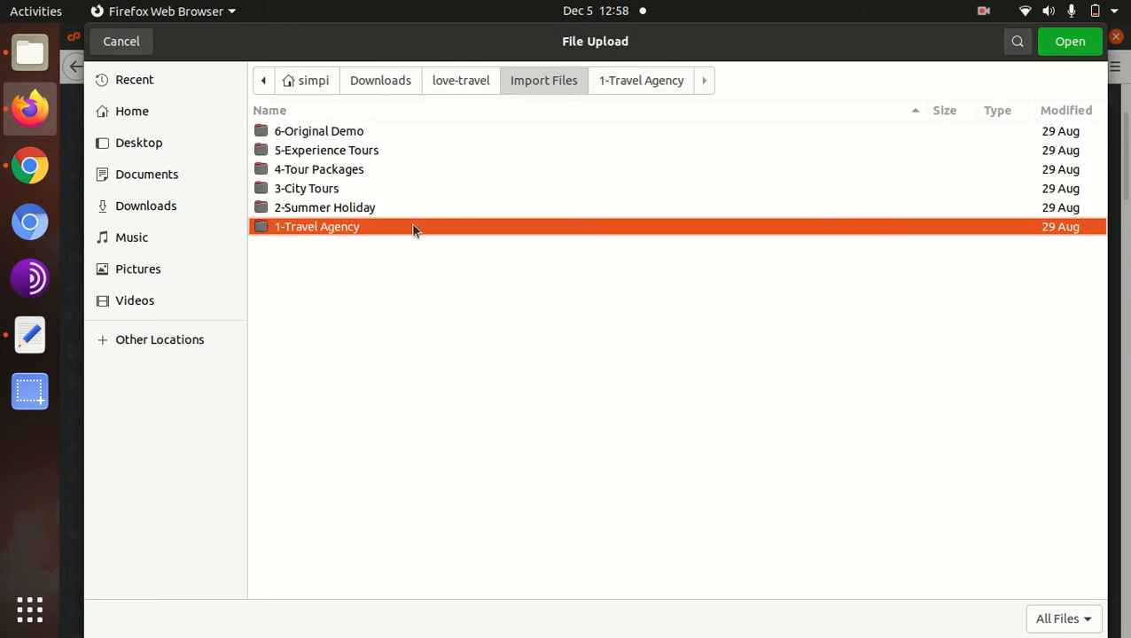
left_click(472, 85)
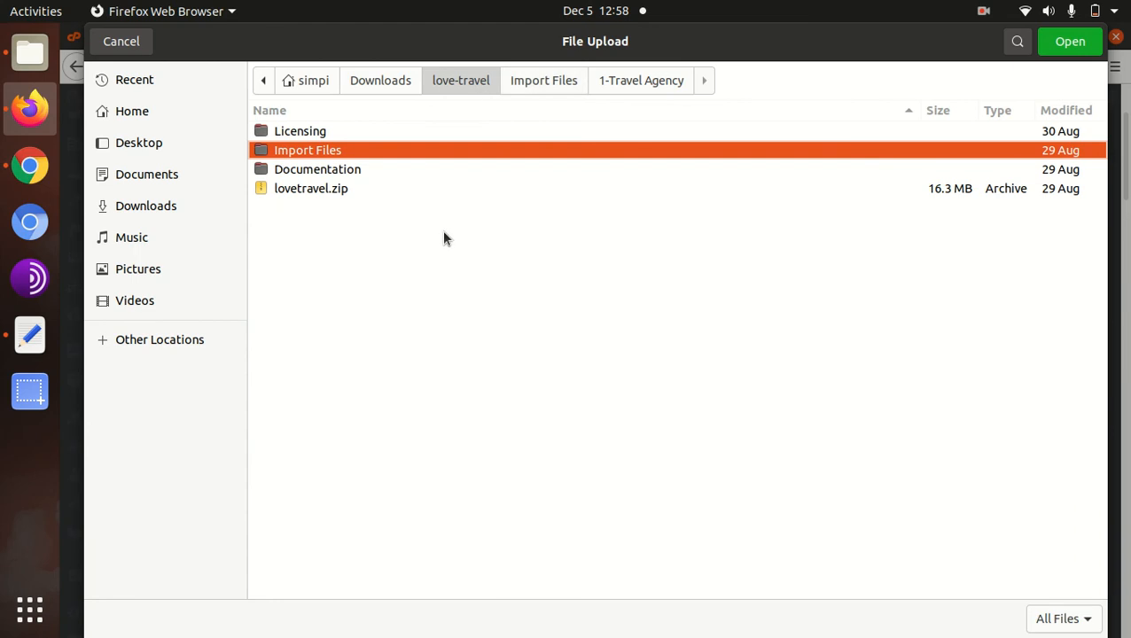
double_click(362, 159)
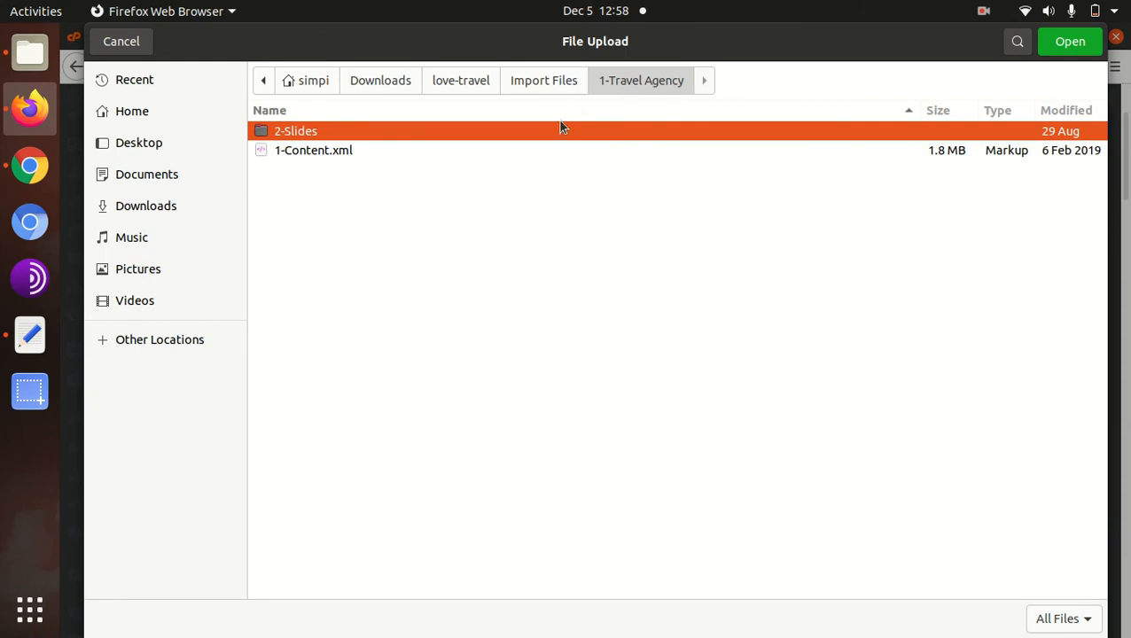
double_click(328, 137)
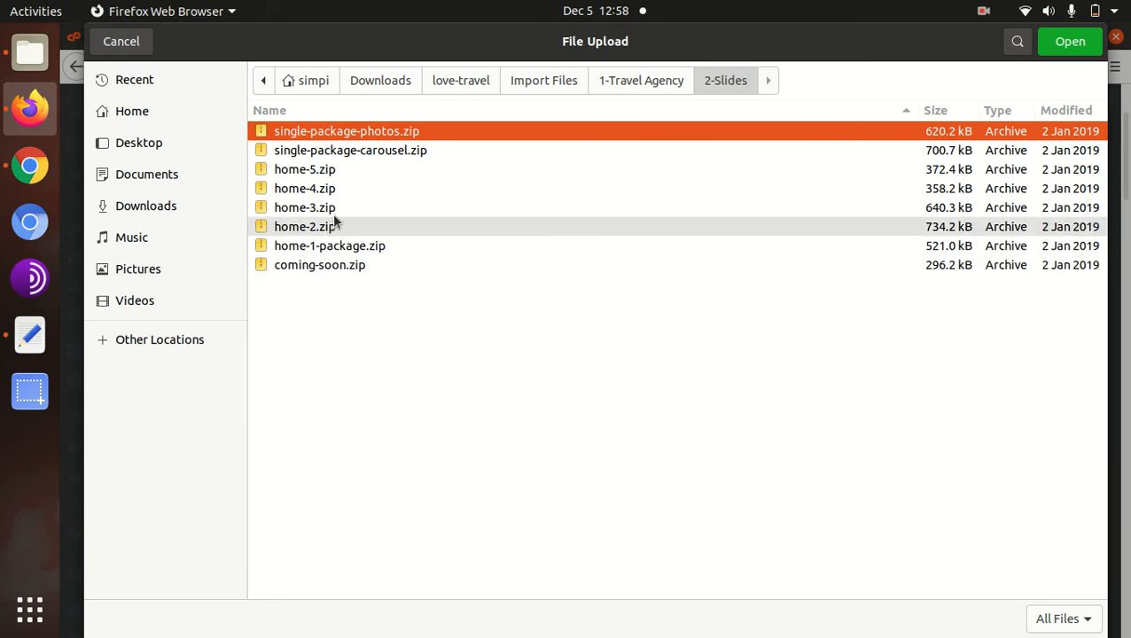
left_click(330, 251)
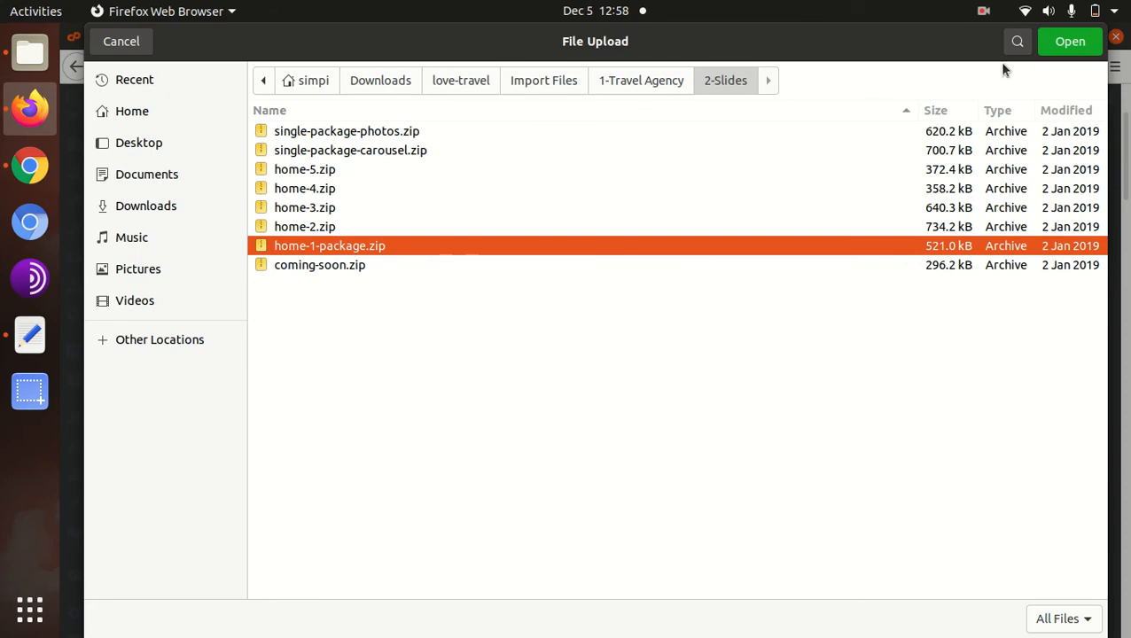
left_click(1063, 41)
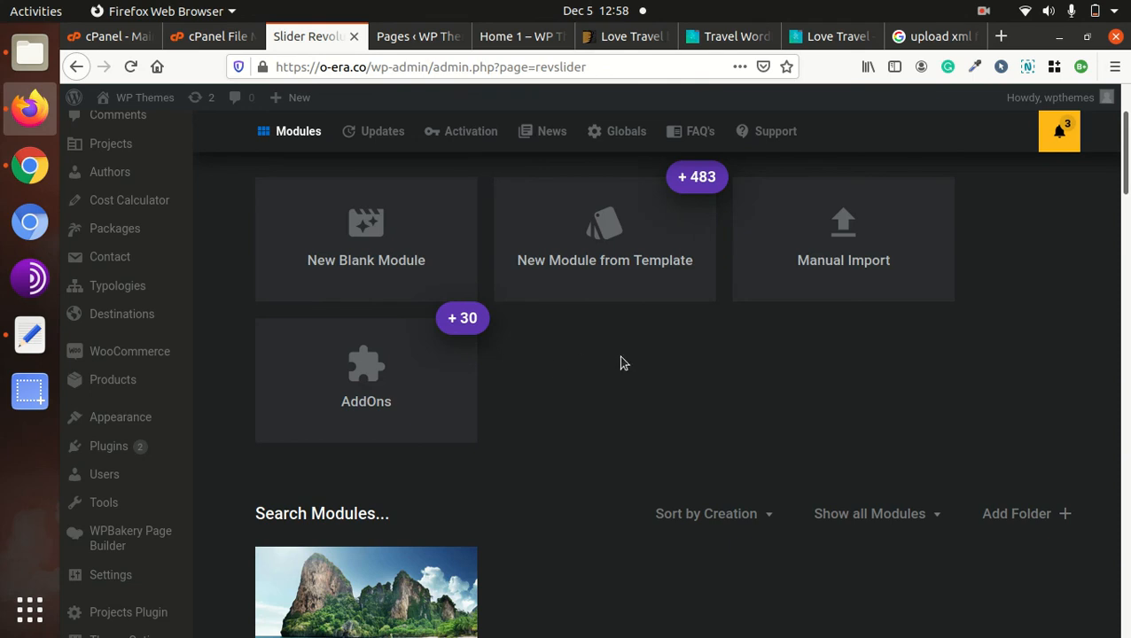
- Import the home-2.zip slider from the 2-Slides folder as another Slider Revolution module
left_click(858, 259)
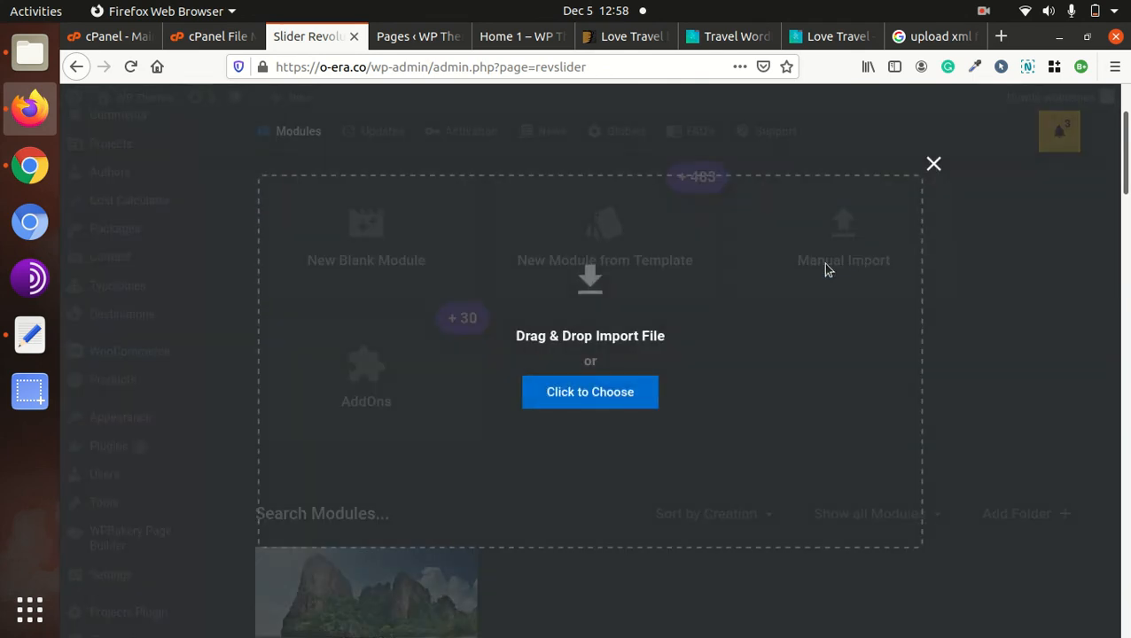
left_click(535, 404)
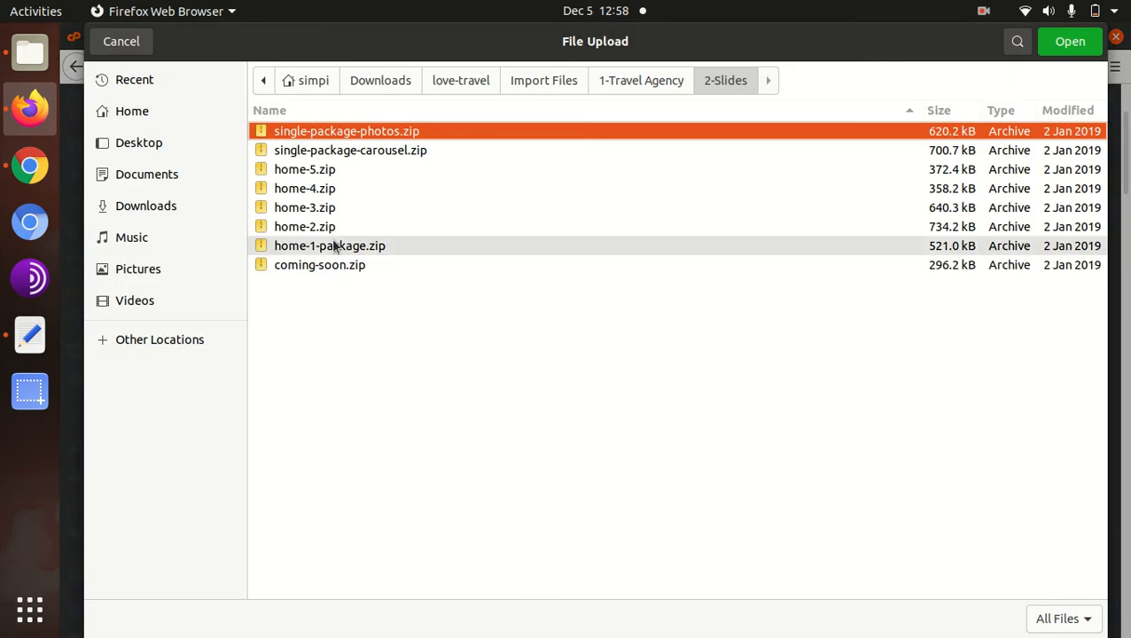
left_click(329, 229)
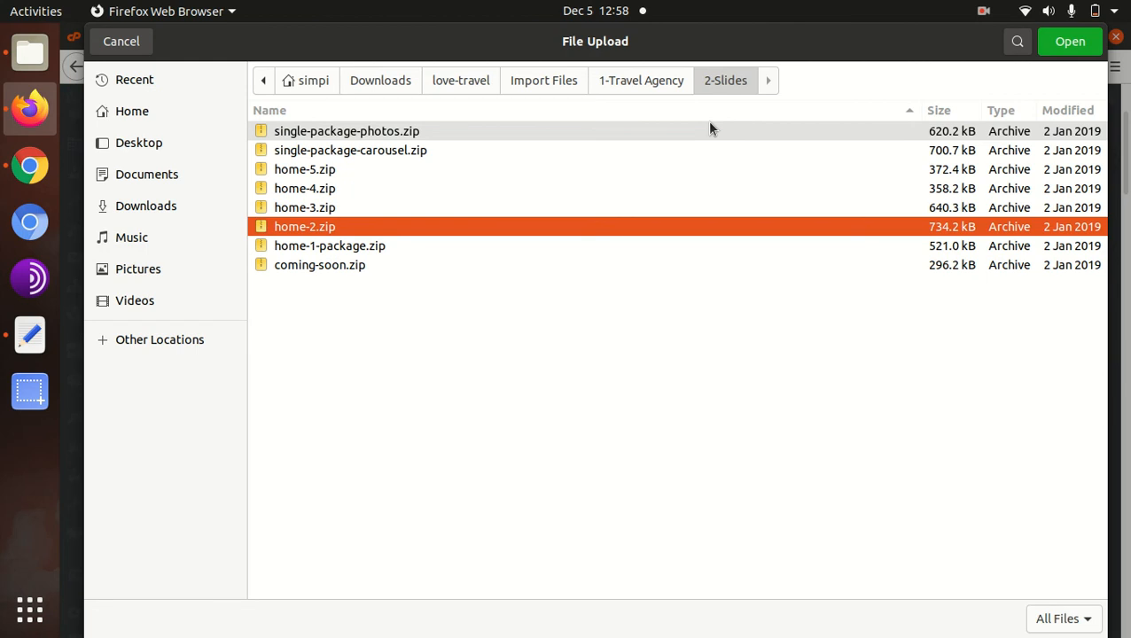
left_click(1070, 40)
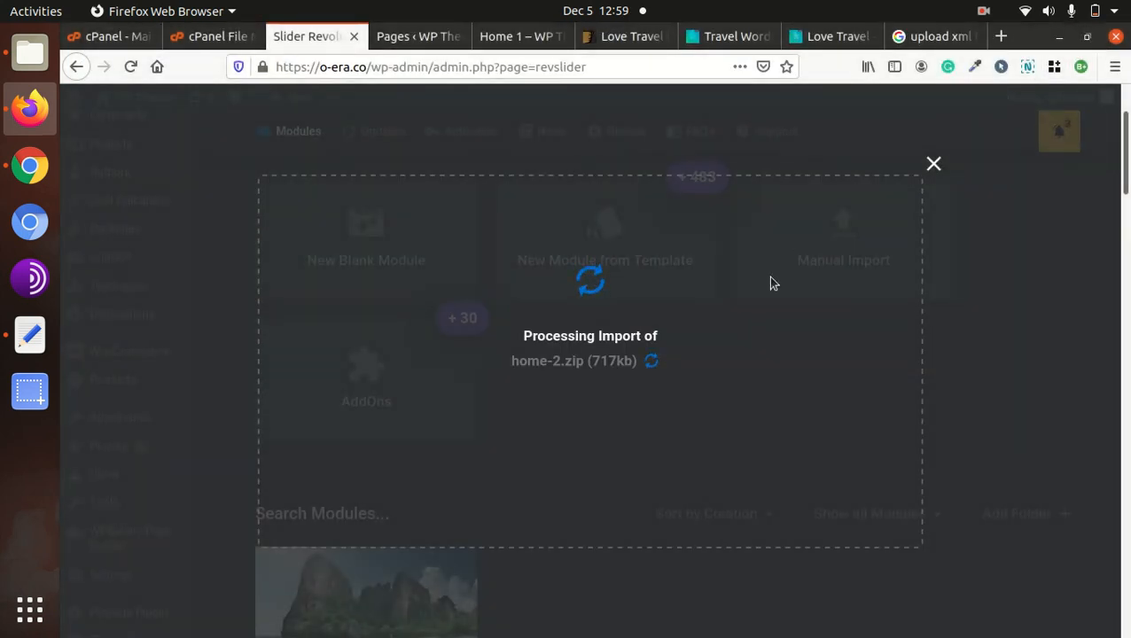
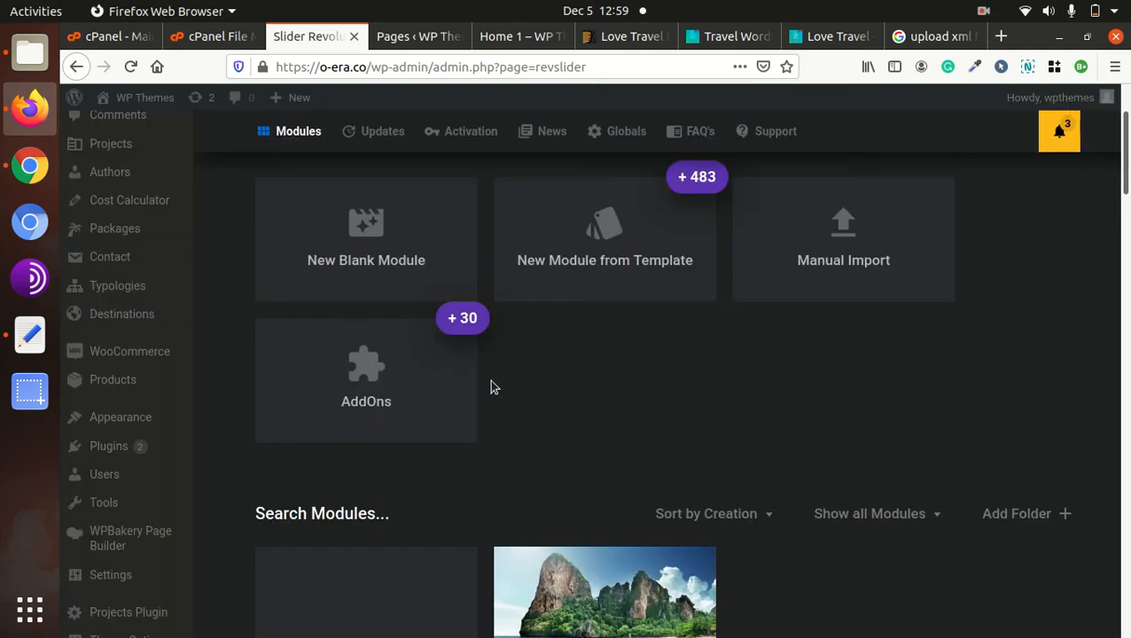
- Import the single-package-photos.zip slider from the 2-Slides folder into Slider Revolution
scroll(494, 387, "down", 3)
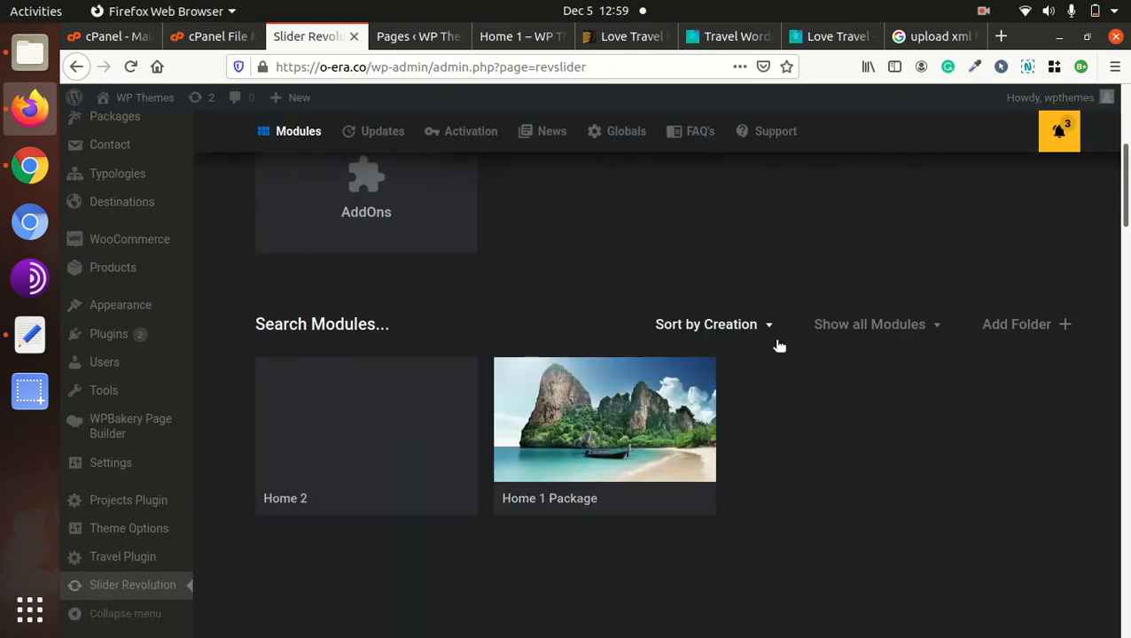
scroll(789, 333, "up", 3)
left_click(825, 344)
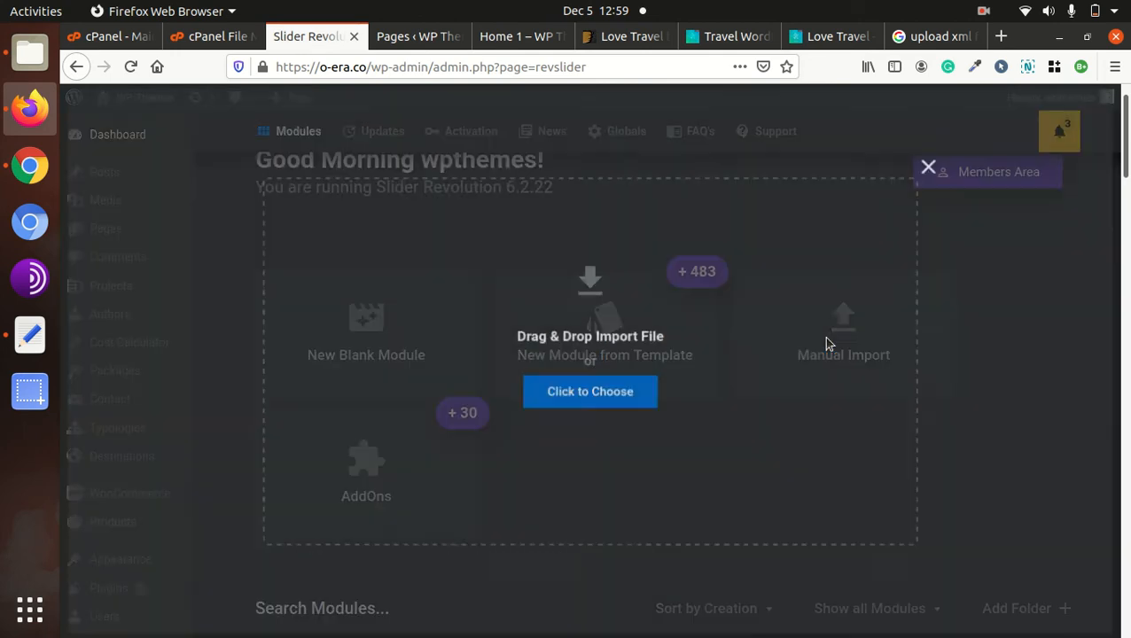
left_click(587, 396)
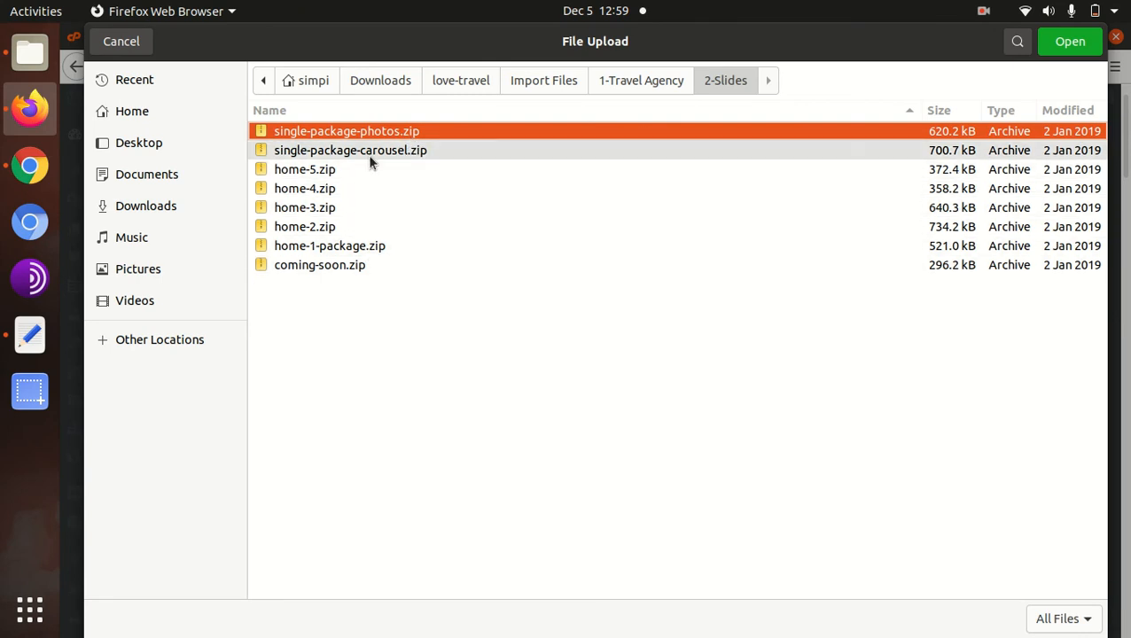
left_click(1078, 42)
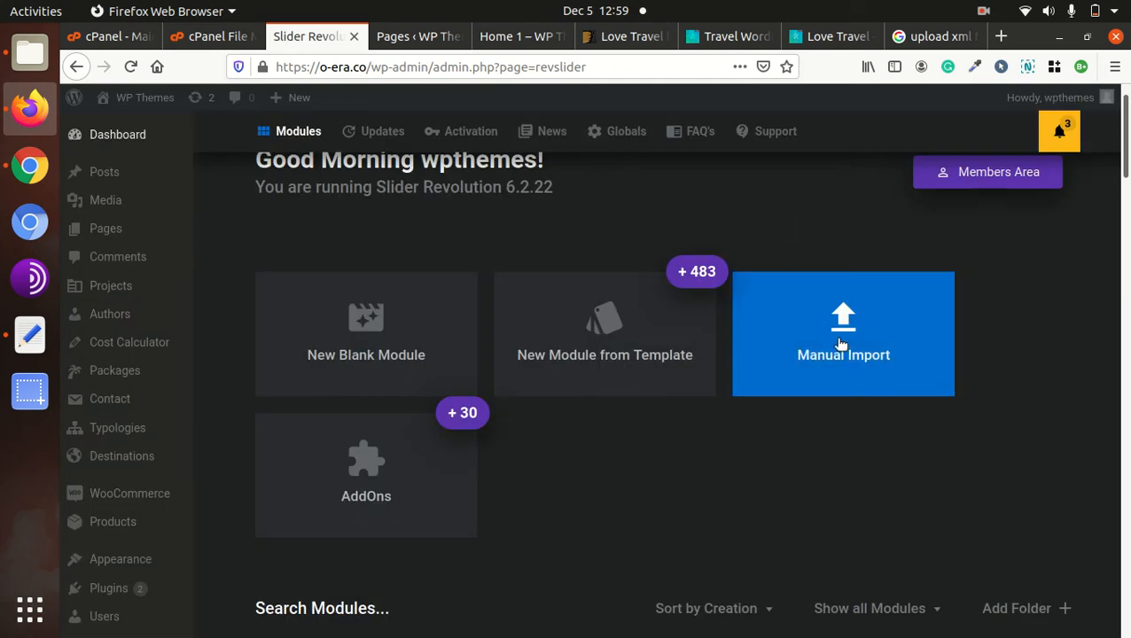
- Import the single-package-carousel.zip slider from the 2-Slides folder into Slider Revolution
left_click(840, 344)
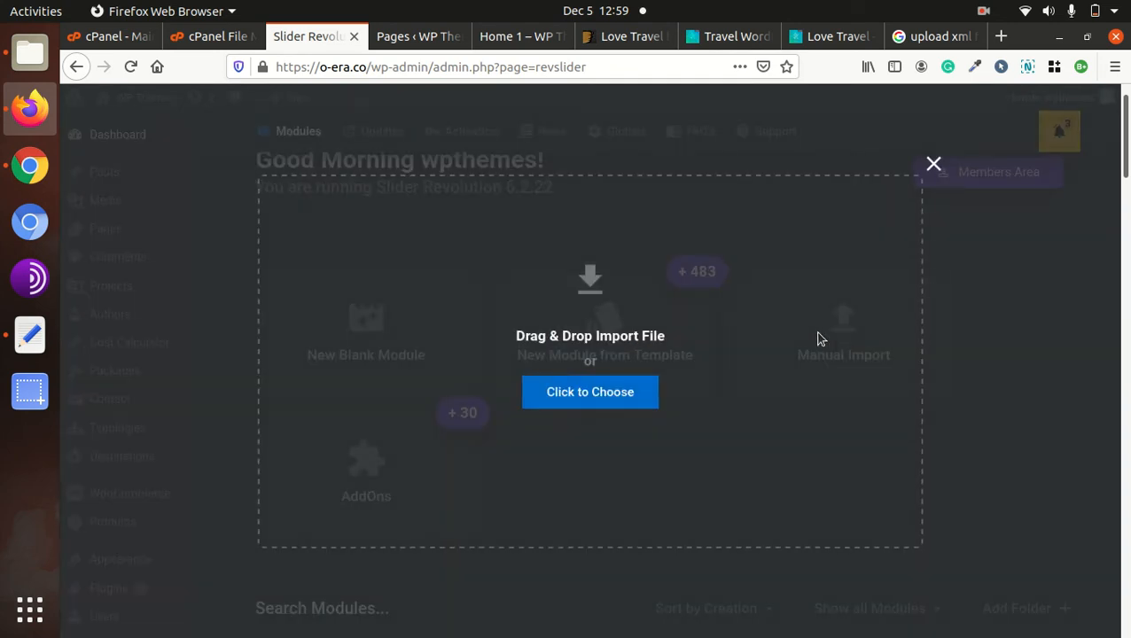
left_click(568, 402)
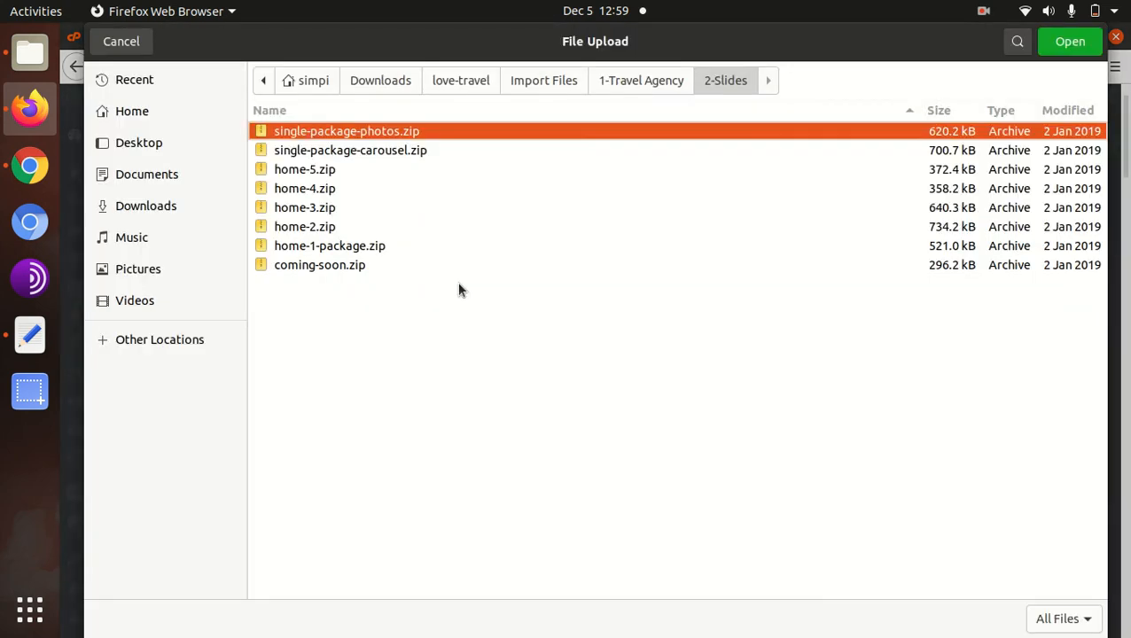
left_click(375, 151)
left_click(1067, 42)
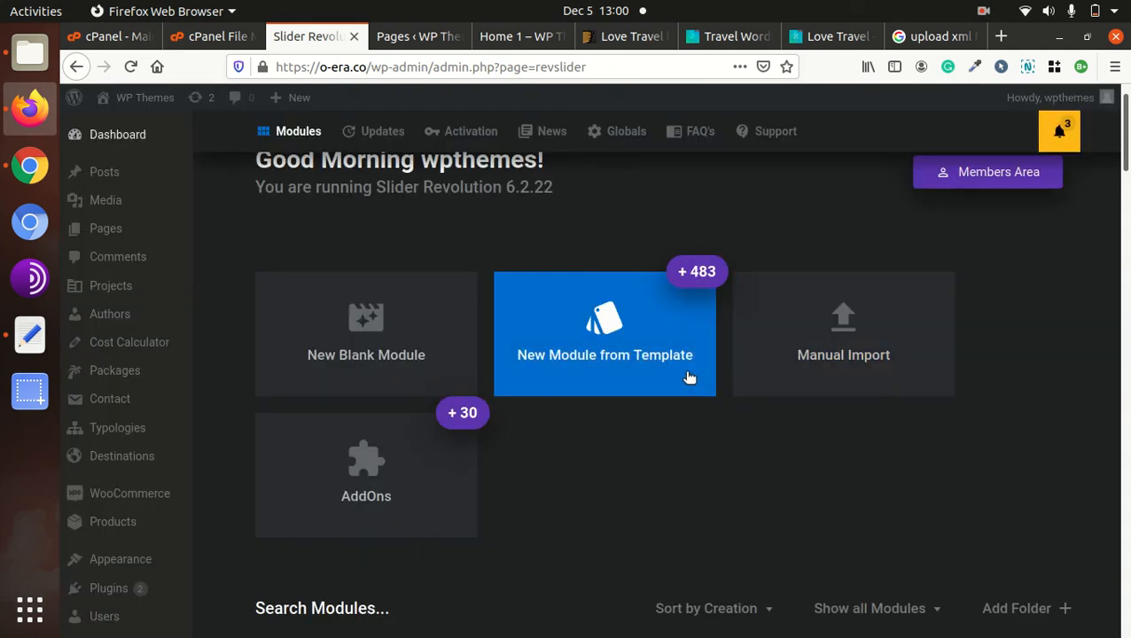
scroll(646, 391, "down", 5)
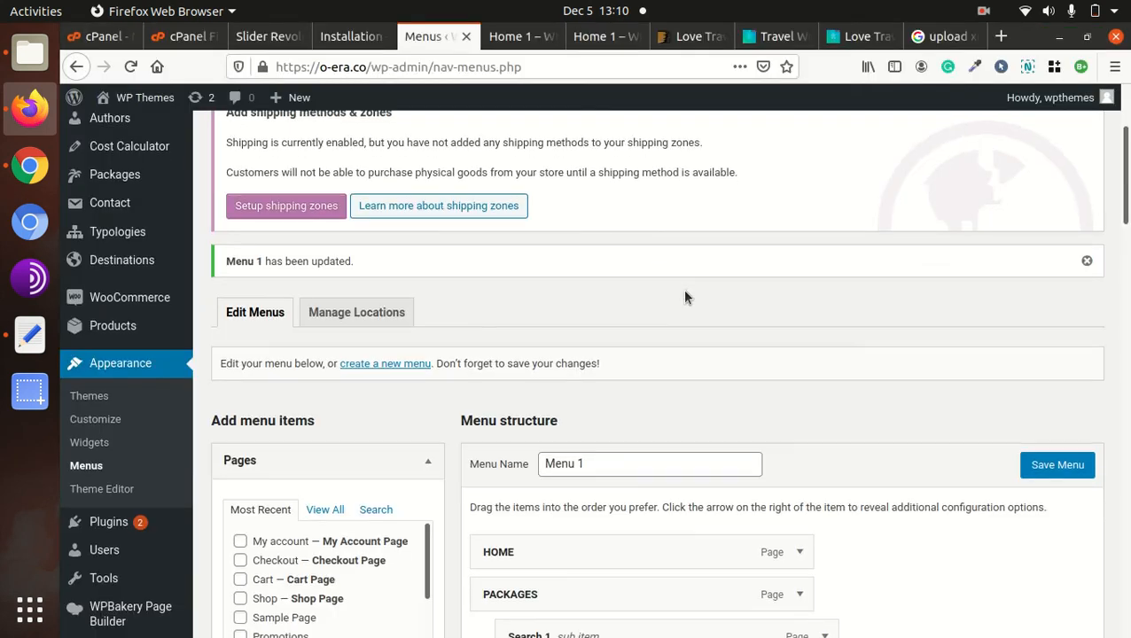
- Review the items of Menu 1 and save the menu with Main Menu as its display location
scroll(682, 295, "down", 6)
scroll(656, 350, "down", 7)
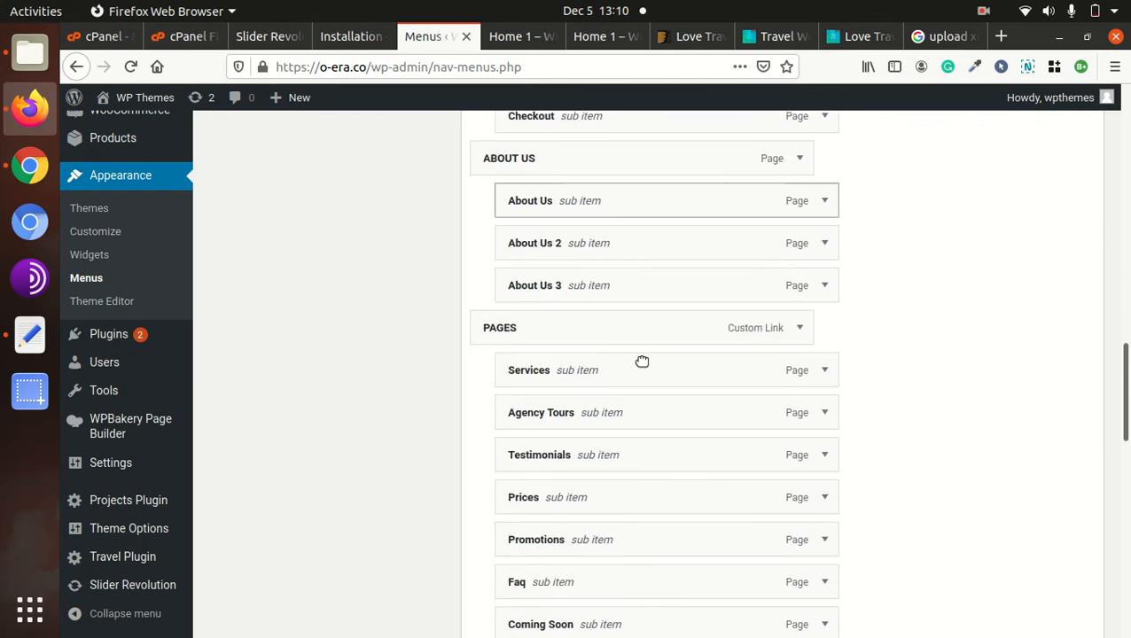
scroll(637, 363, "up", 7)
scroll(600, 354, "up", 8)
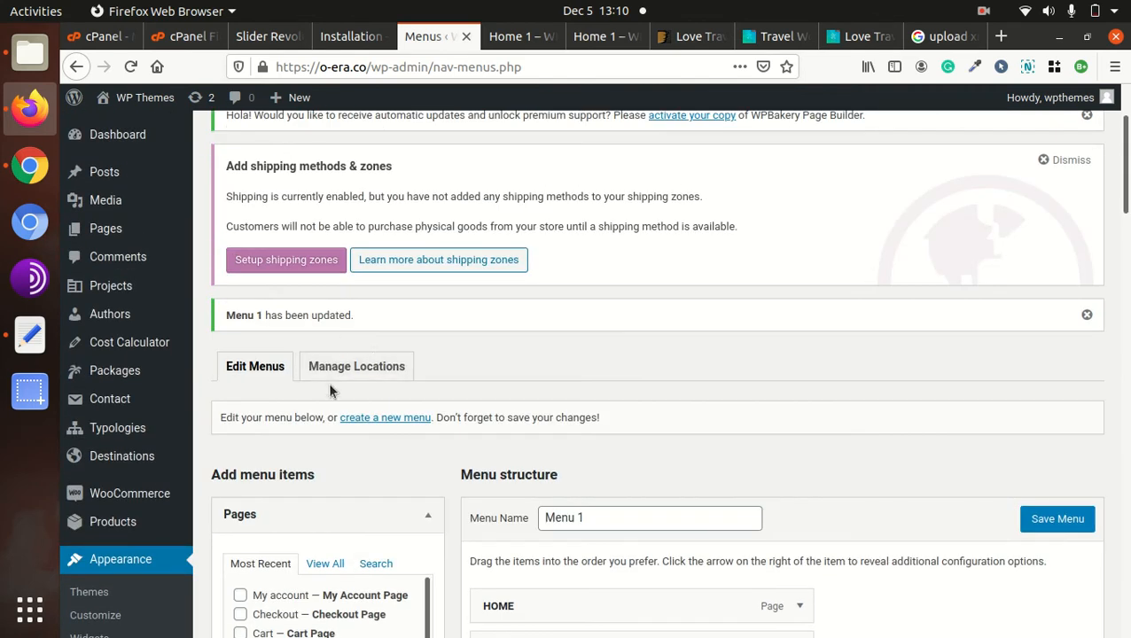
scroll(715, 389, "down", 10)
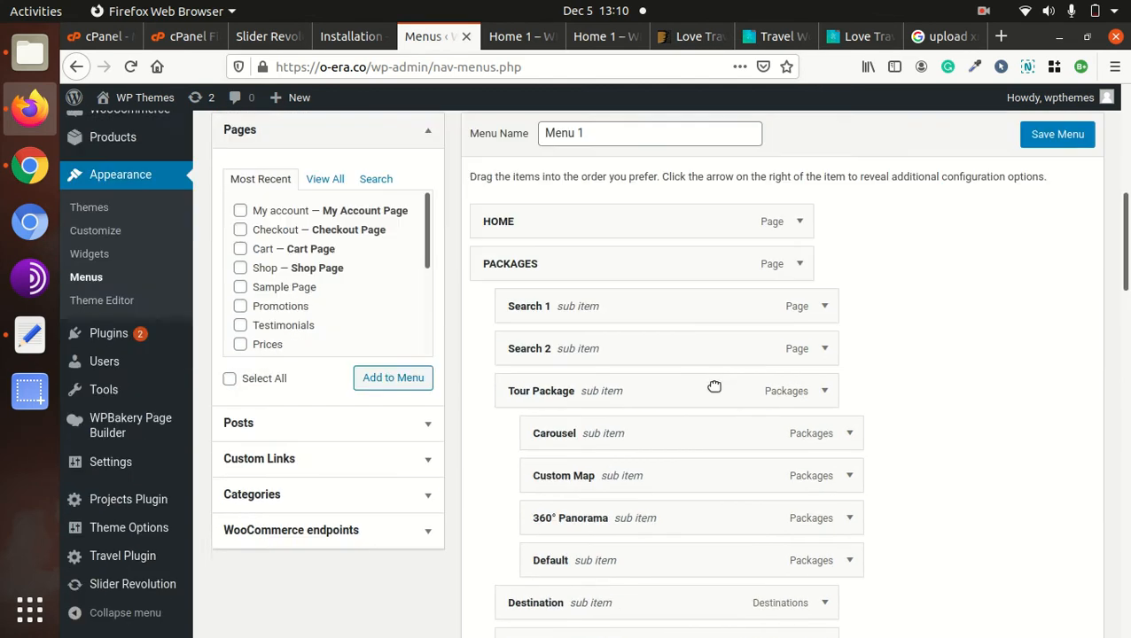
scroll(714, 387, "down", 15)
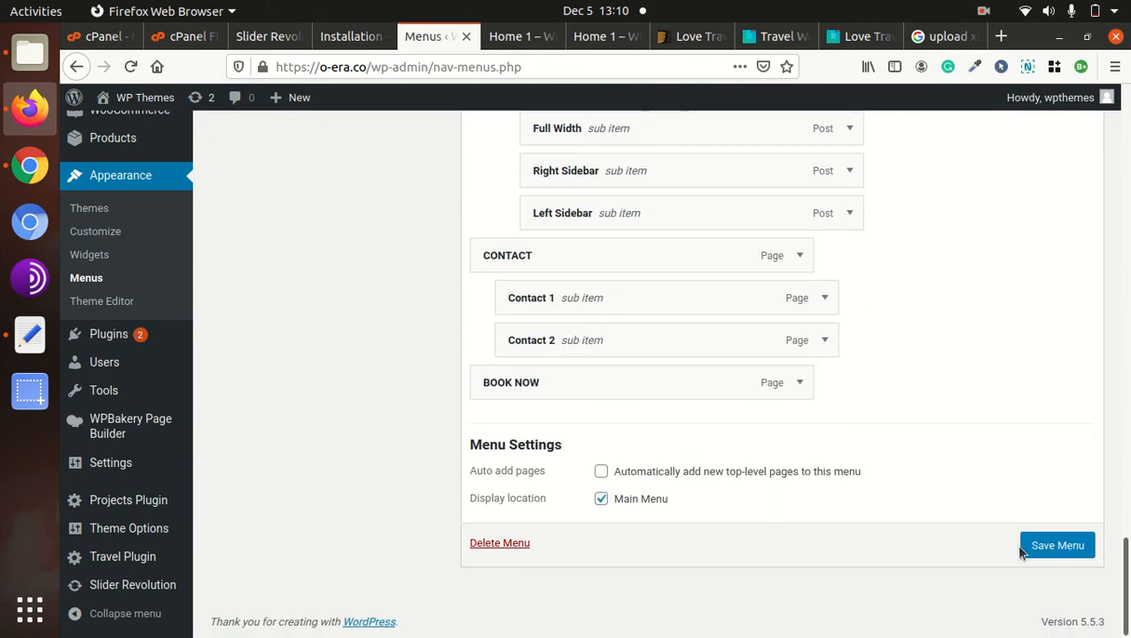
left_click(1036, 544)
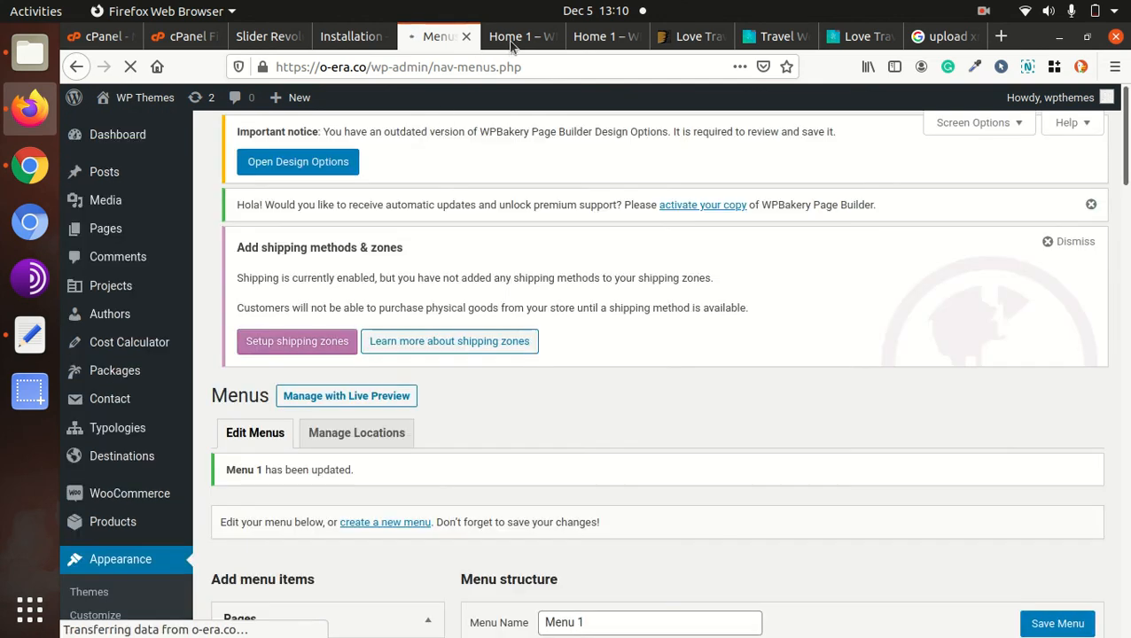
- View the site's Home 1 page and check the header navigation, including the Packages submenu
left_click(523, 37)
mouse_move(450, 200)
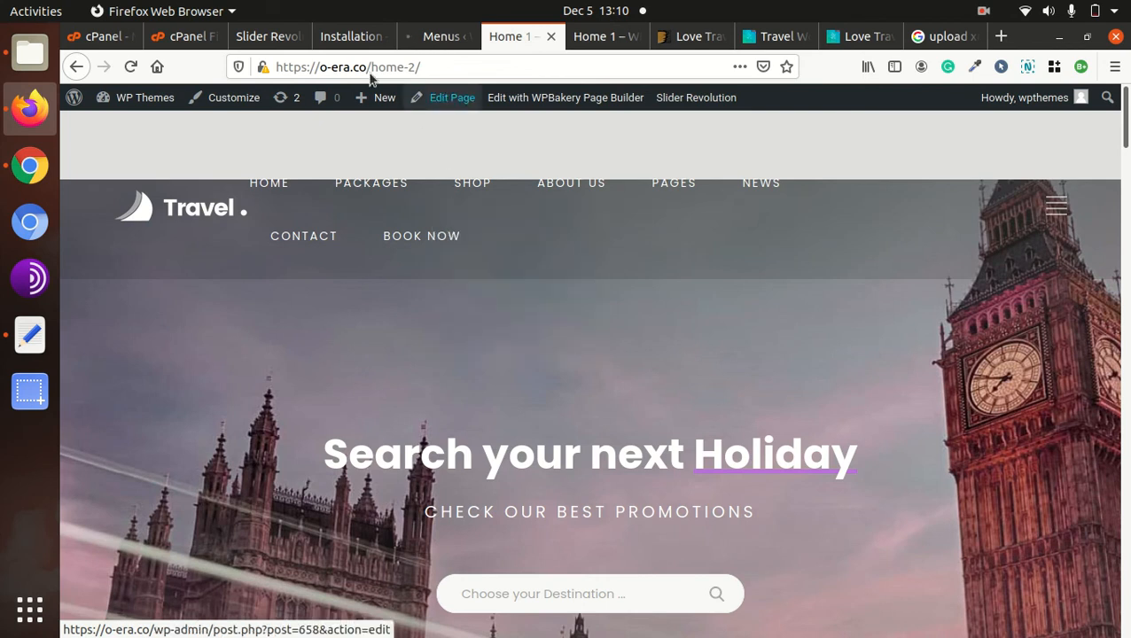
mouse_move(388, 168)
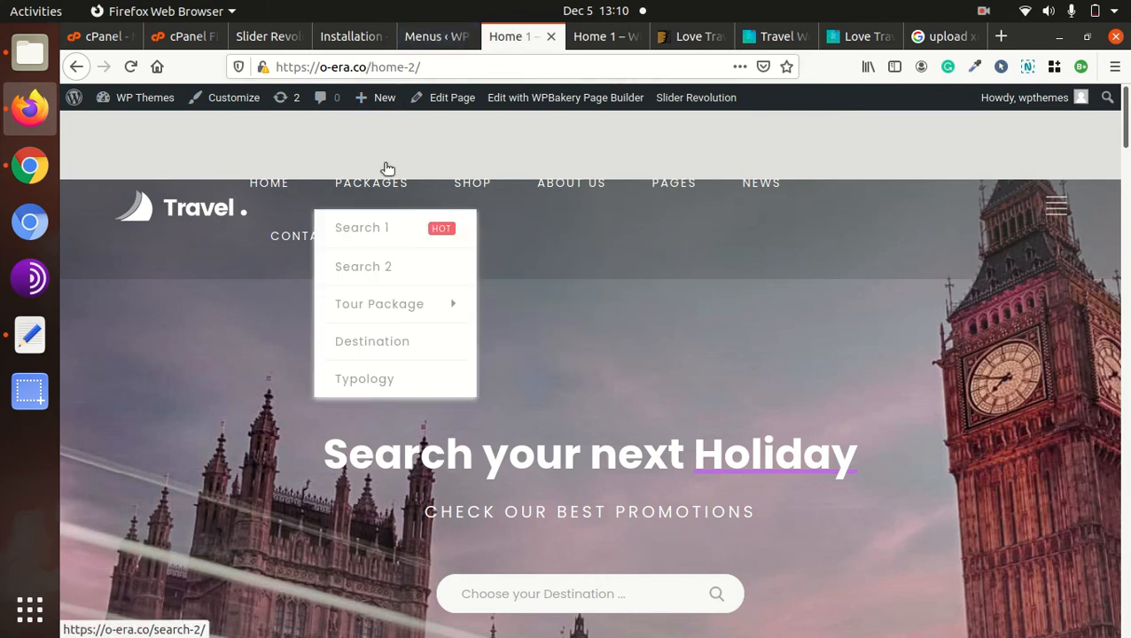
- Open the theme Customizer's Homepage Settings from the WordPress admin and make the homepage display a static page
left_click(453, 36)
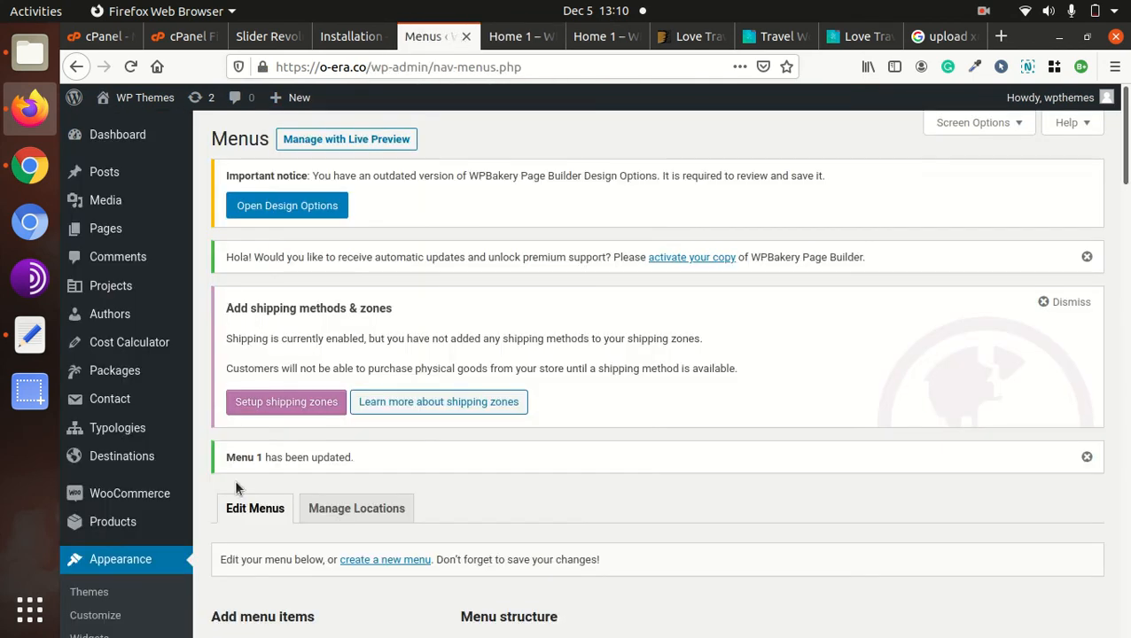
scroll(116, 521, "down", 3)
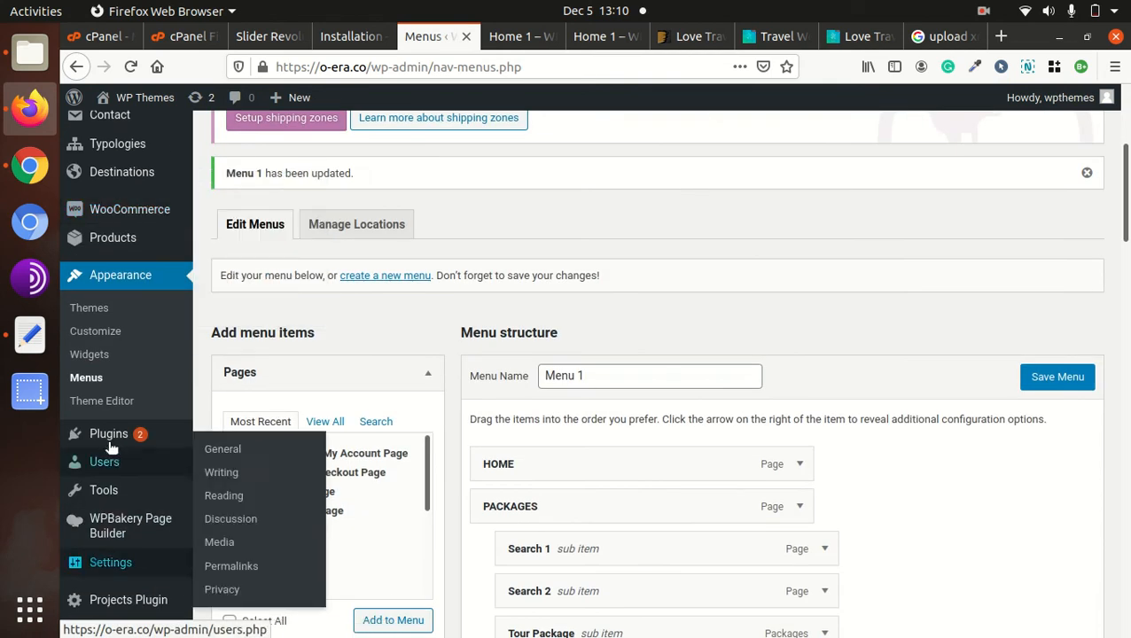
mouse_move(114, 567)
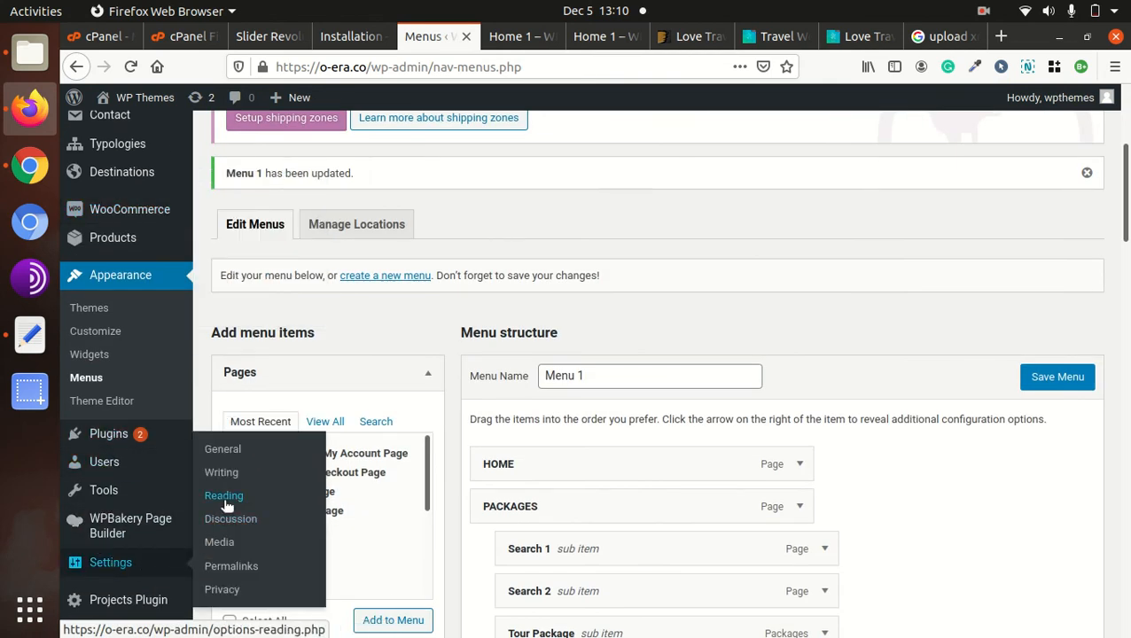
left_click(107, 340)
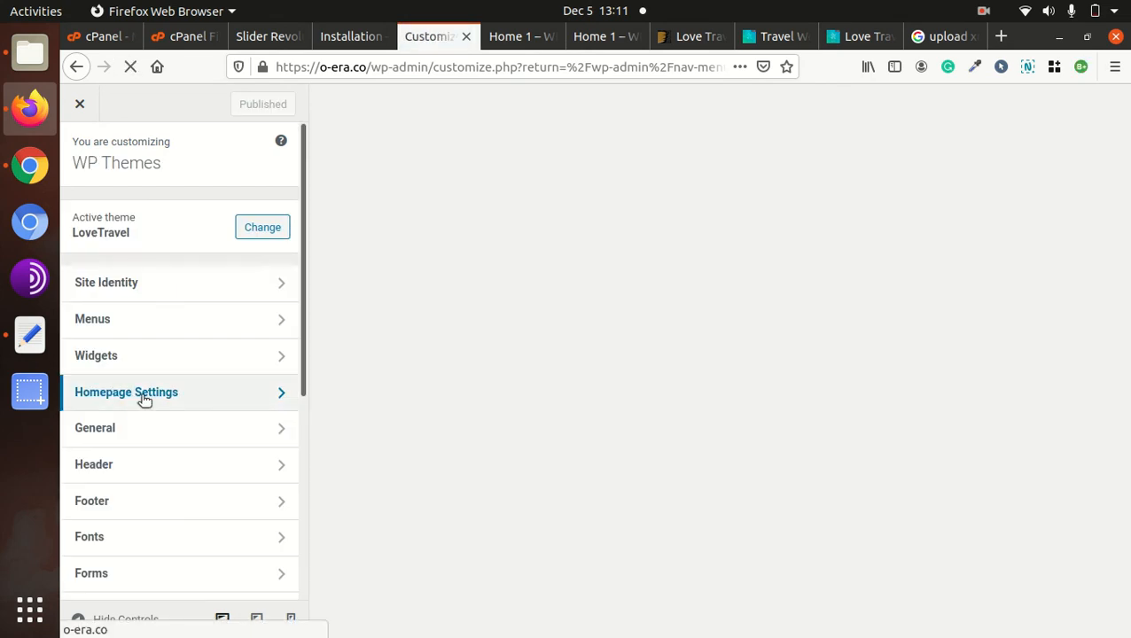
left_click(144, 398)
left_click(76, 385)
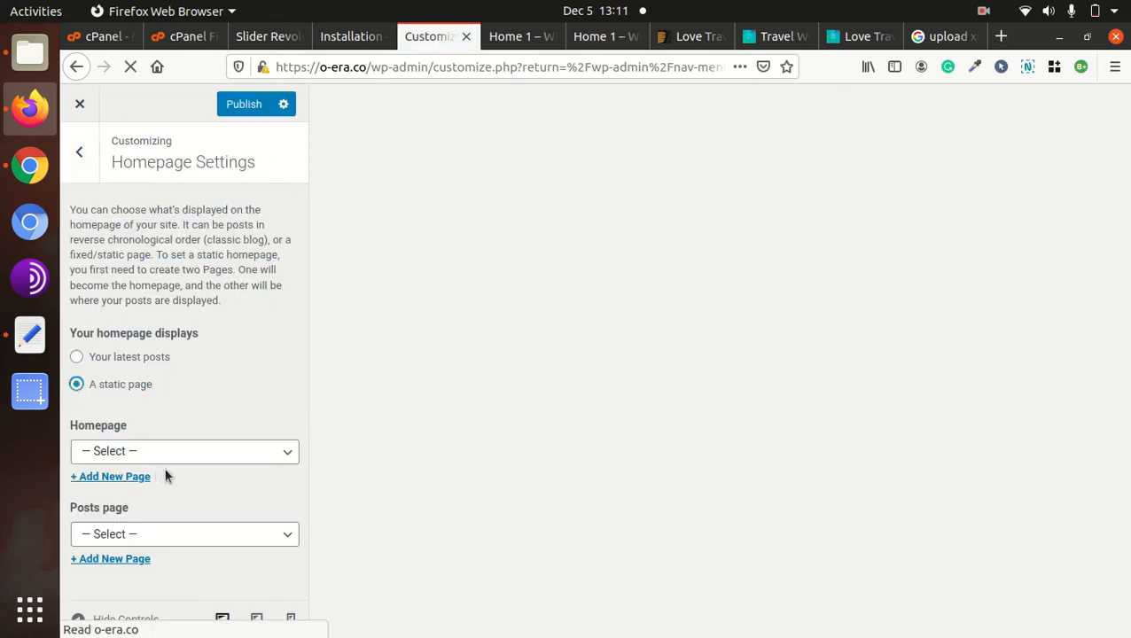
- Set Home 1 as the static homepage and publish the Customizer changes
left_click(186, 453)
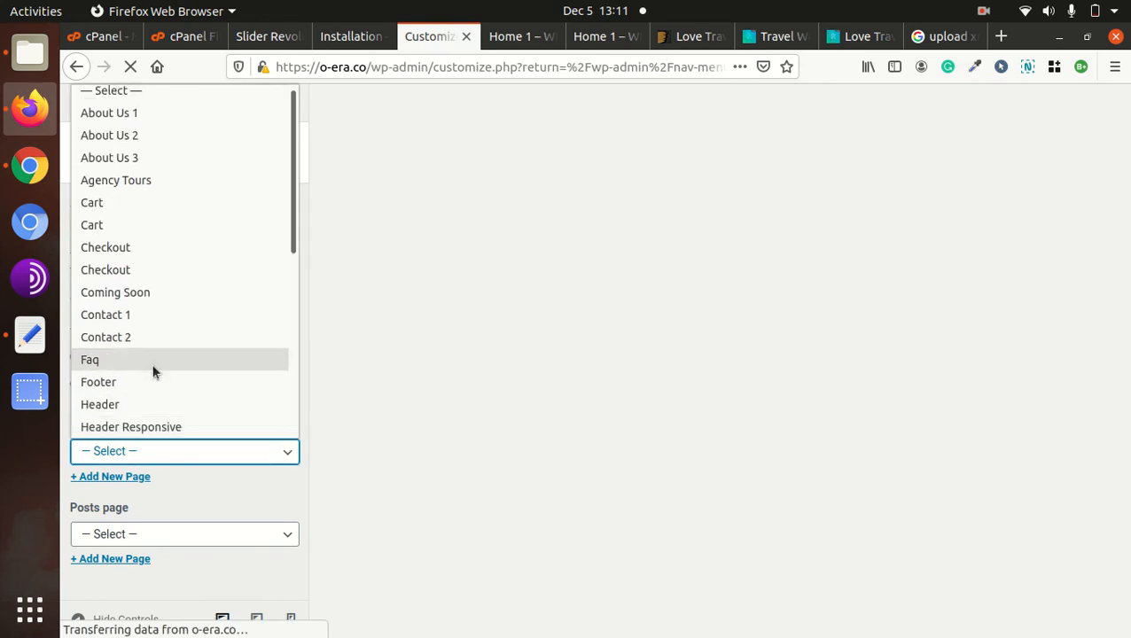
scroll(169, 257, "down", 5)
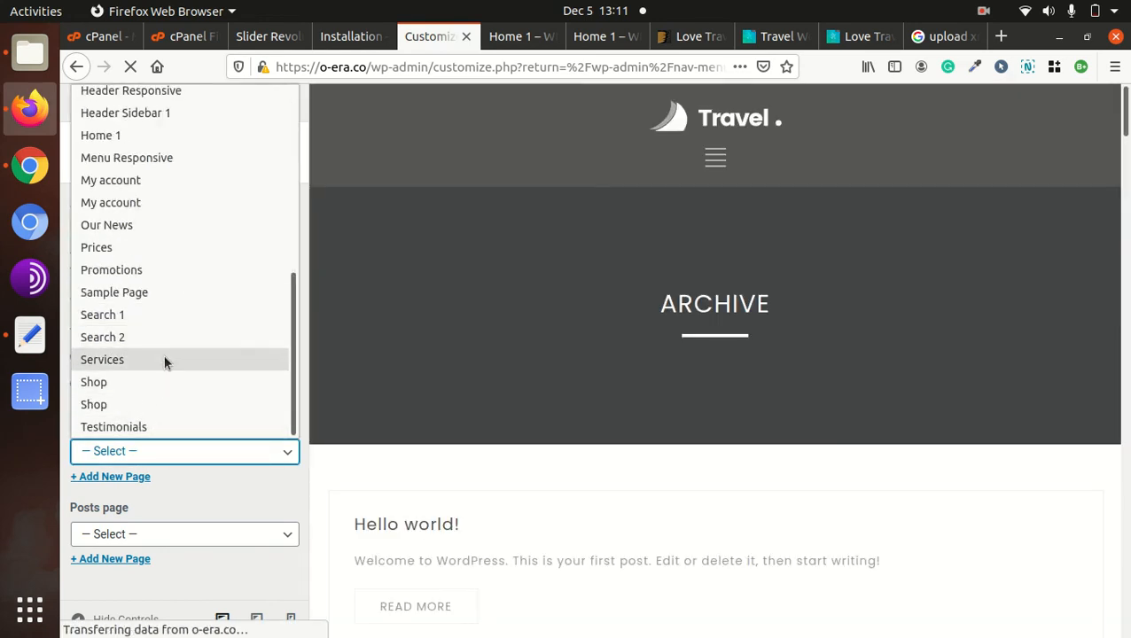
scroll(158, 377, "up", 2)
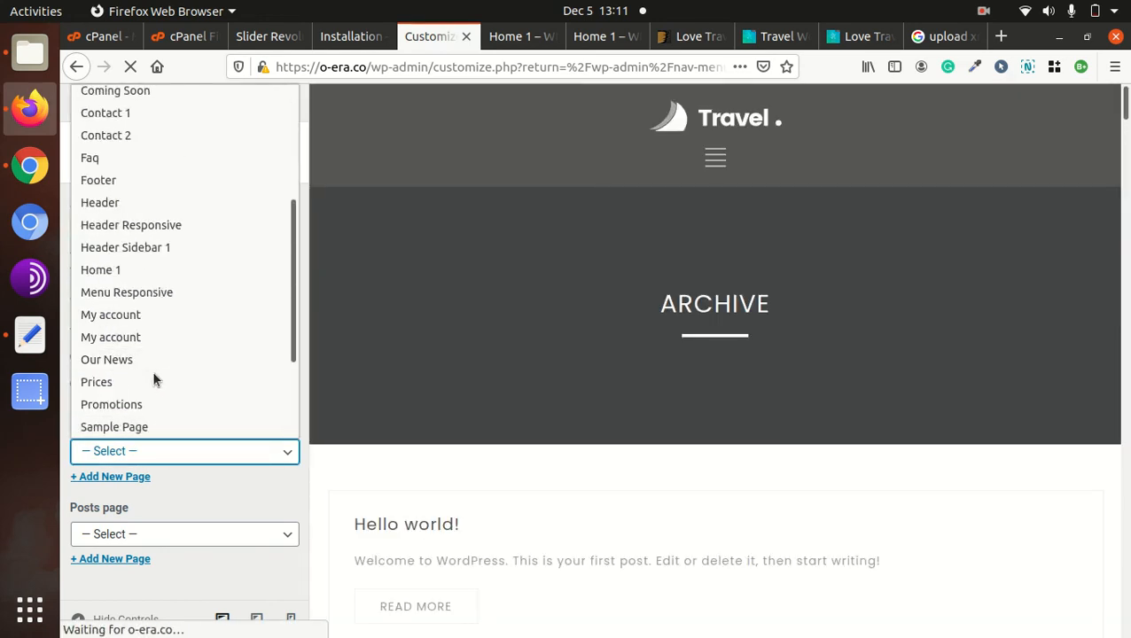
left_click(138, 270)
left_click(239, 106)
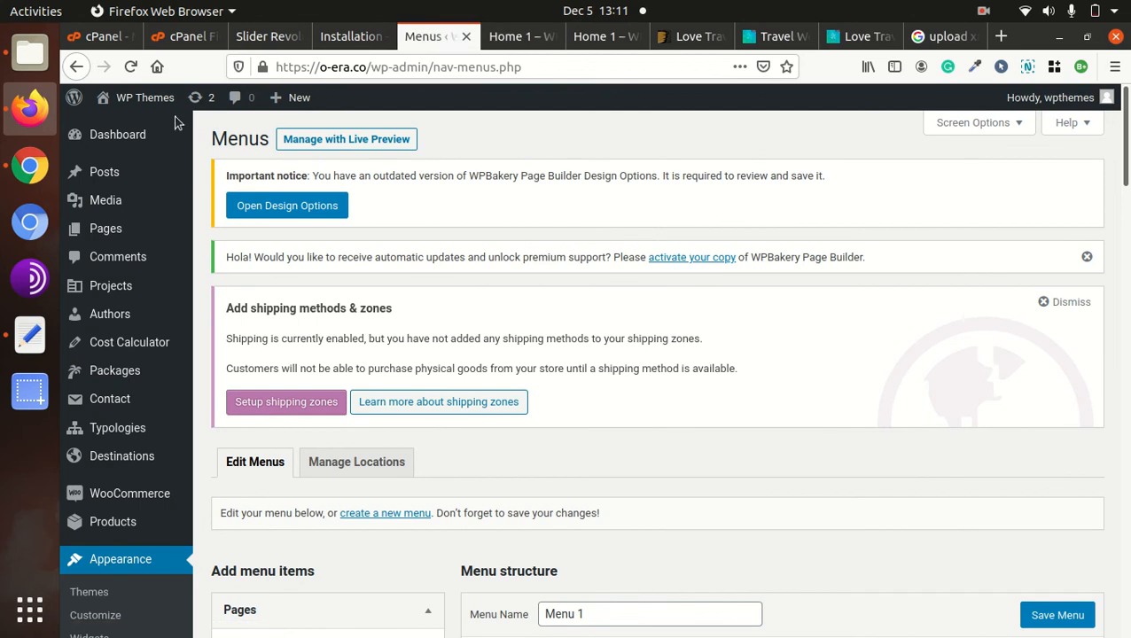
- Open the WP Themes site's front page in place of the admin Menus page and close both Home 1 tabs
mouse_move(133, 99)
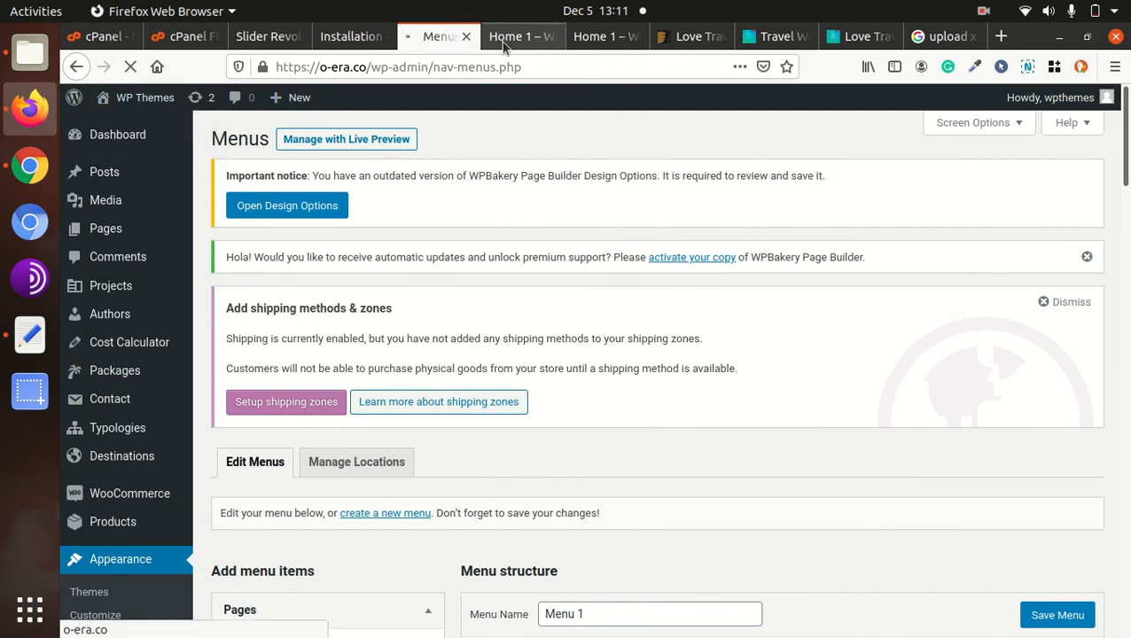
left_click(501, 39)
left_click(550, 37)
left_click(549, 36)
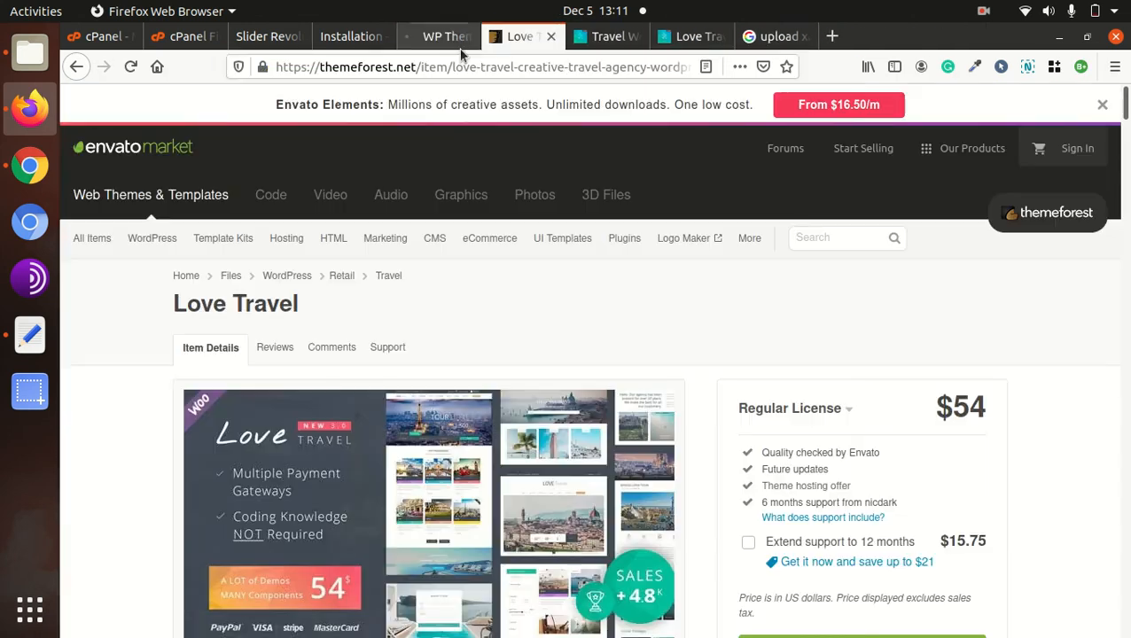
left_click(448, 36)
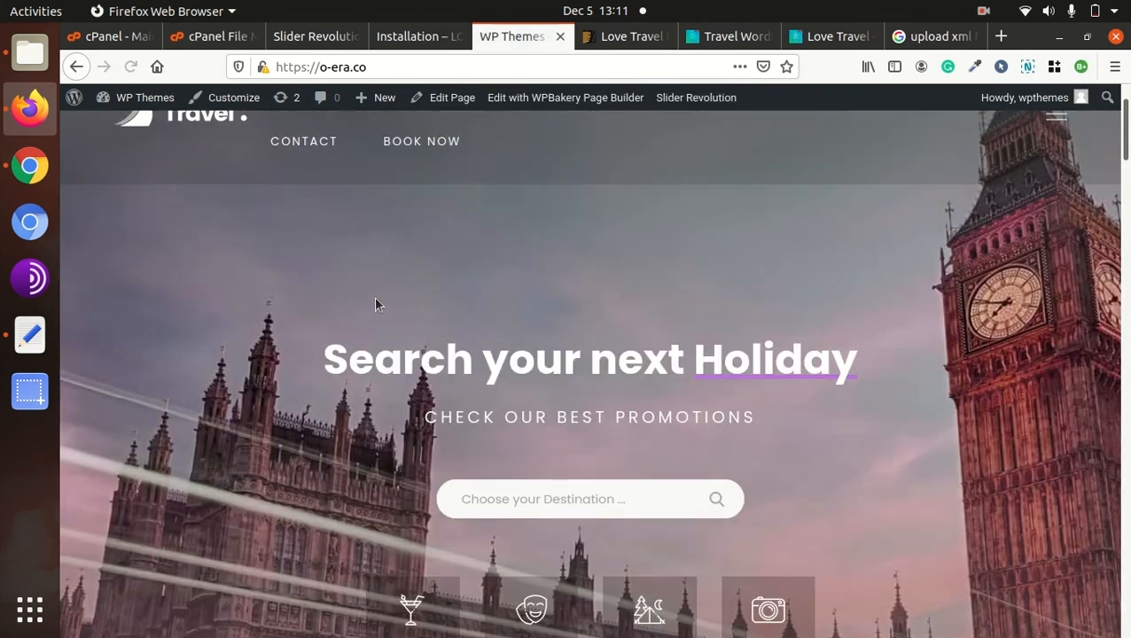
- Examine the homepage from the holiday search banner through Our Destinations to The Best Beaches section, including its slider
scroll(375, 299, "down", 10)
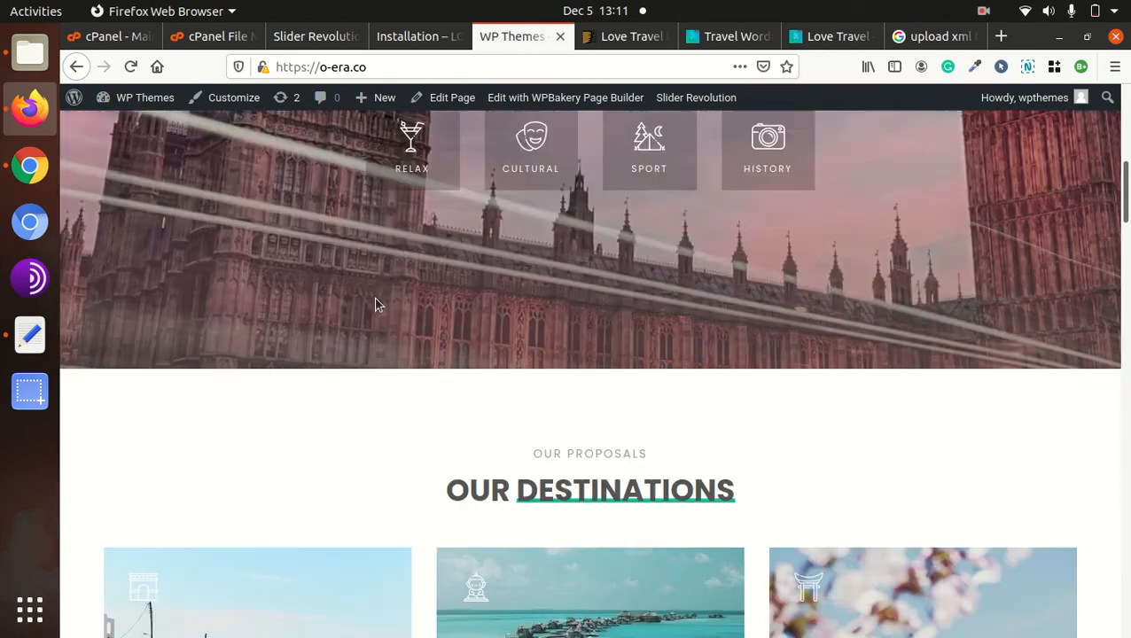
scroll(375, 305, "down", 15)
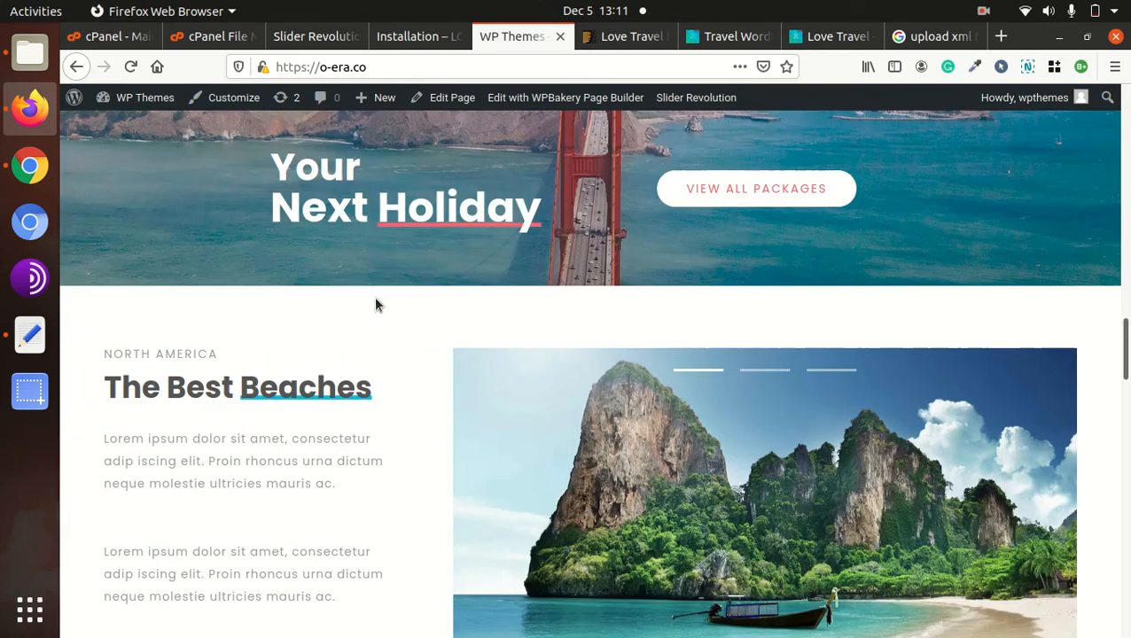
scroll(375, 305, "down", 2)
scroll(376, 306, "up", 5)
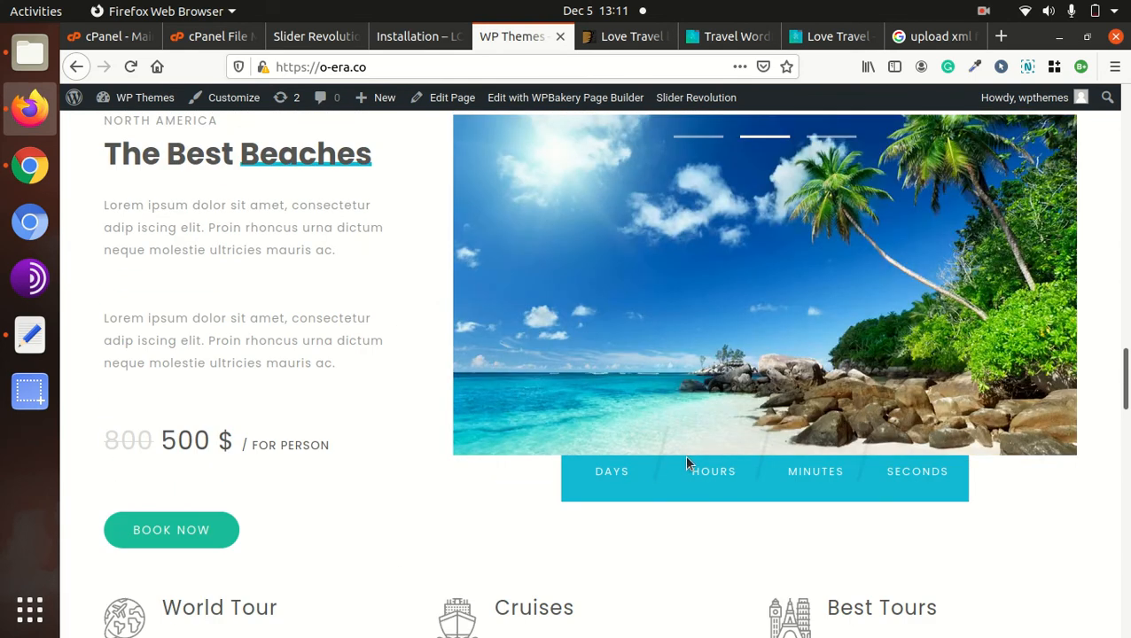
scroll(717, 453, "up", 4)
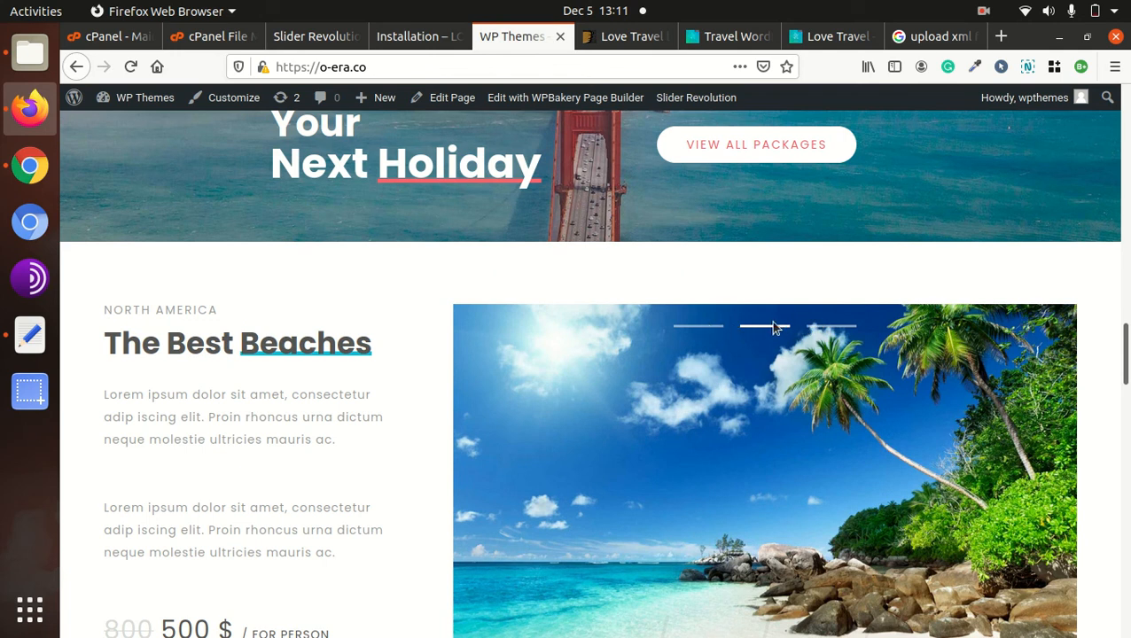
scroll(556, 321, "up", 20)
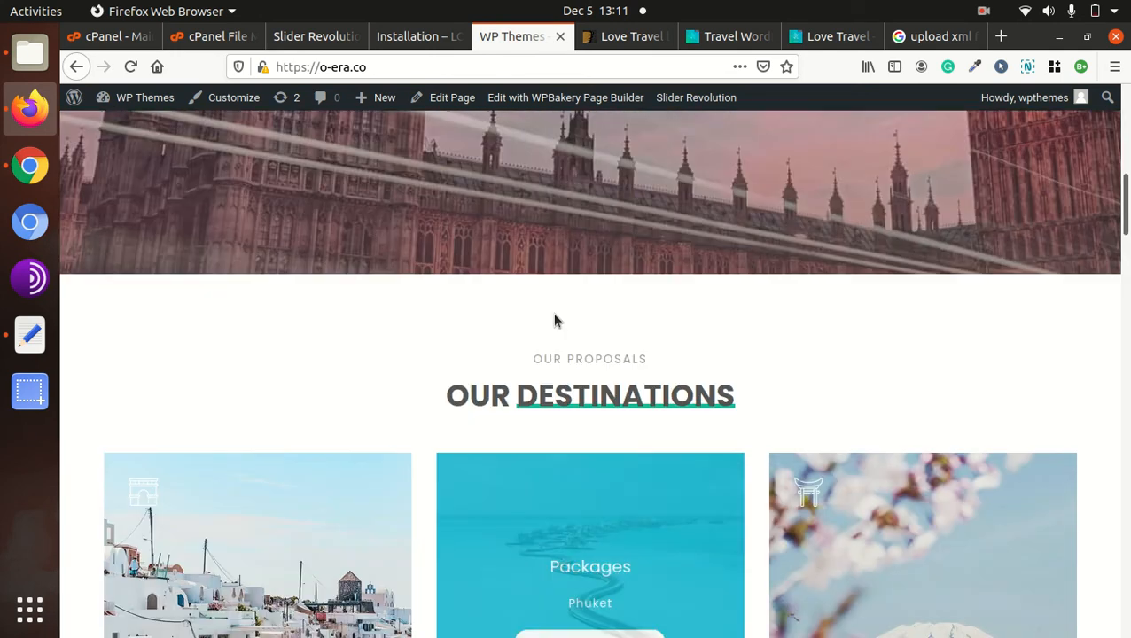
scroll(513, 309, "up", 8)
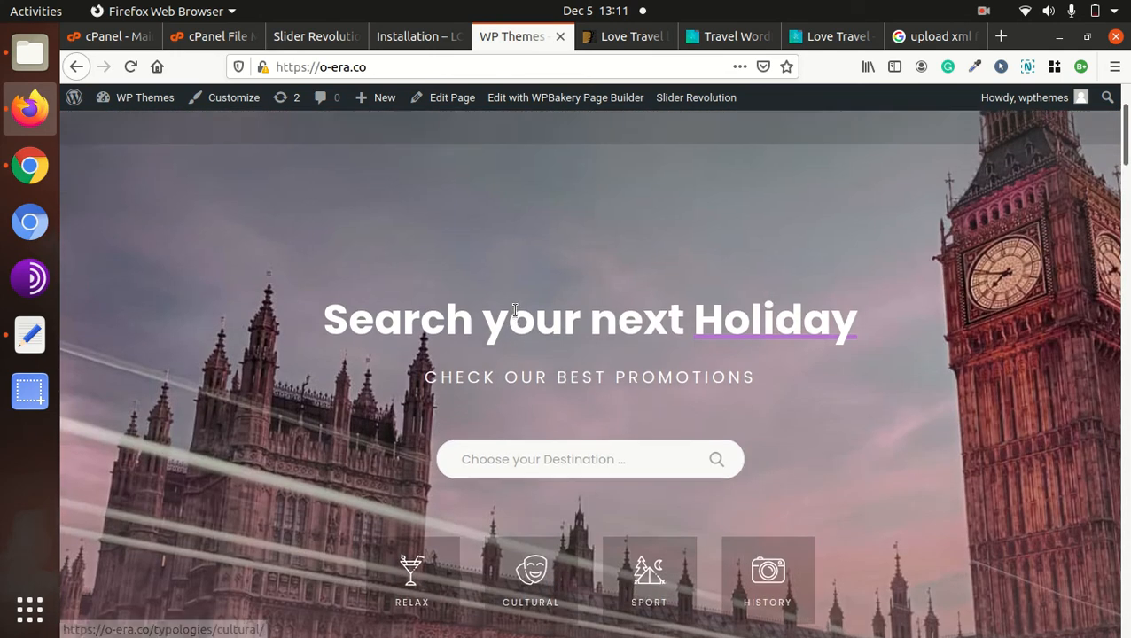
scroll(513, 310, "up", 2)
- Open the Search 1 page from the Packages submenu and examine its search filters and package listings
mouse_move(368, 196)
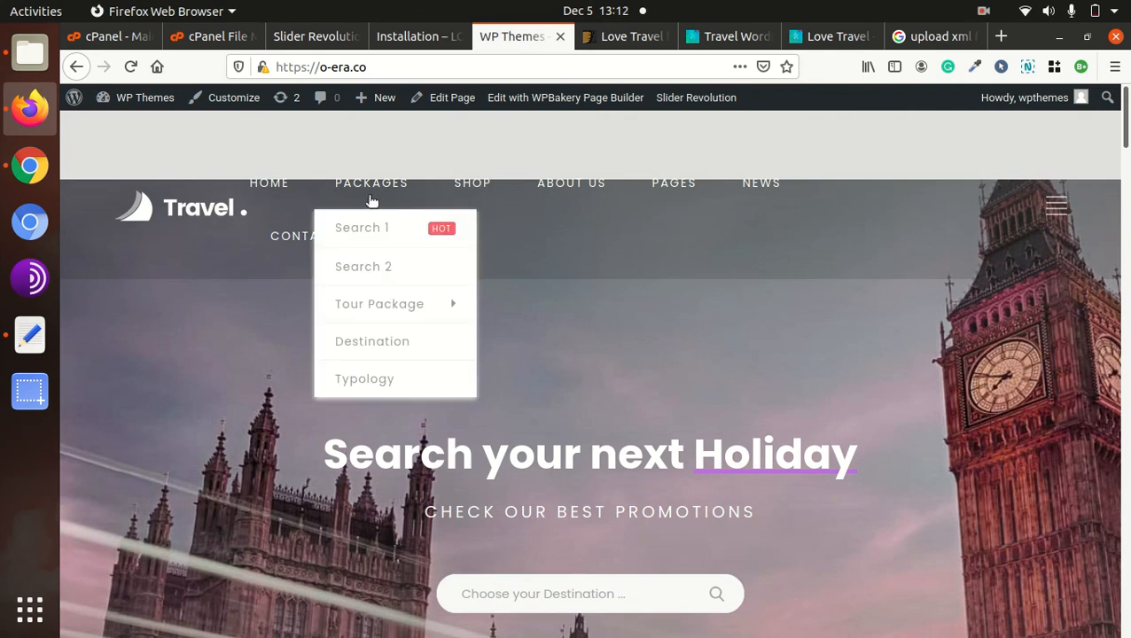
left_click(375, 266)
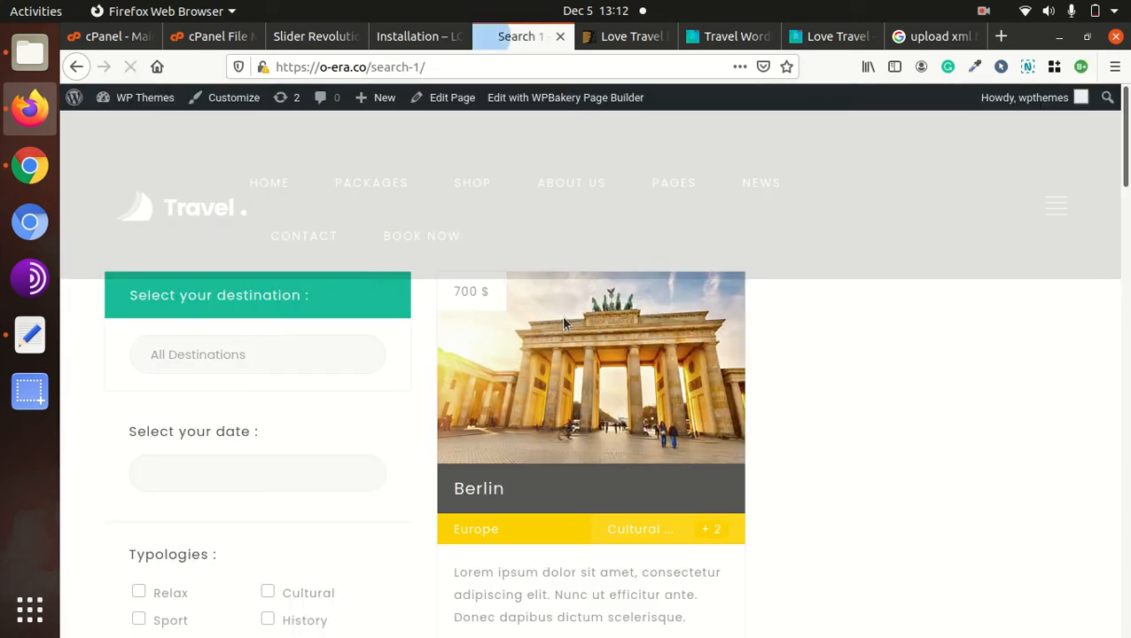
scroll(556, 328, "down", 2)
scroll(553, 325, "up", 2)
scroll(460, 292, "down", 3)
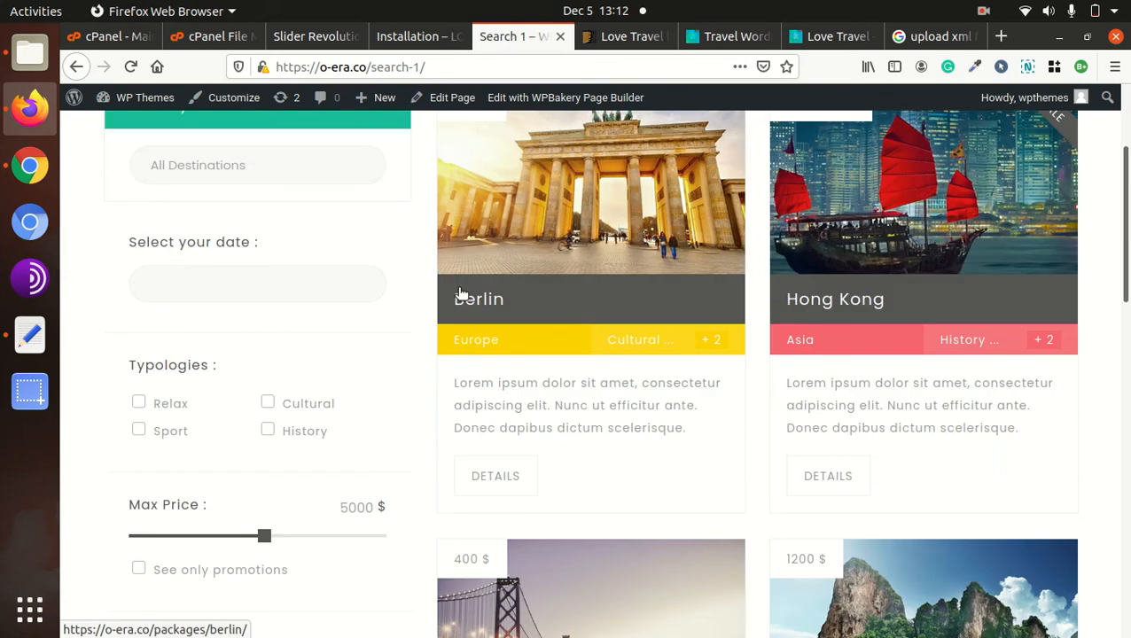
scroll(460, 293, "up", 3)
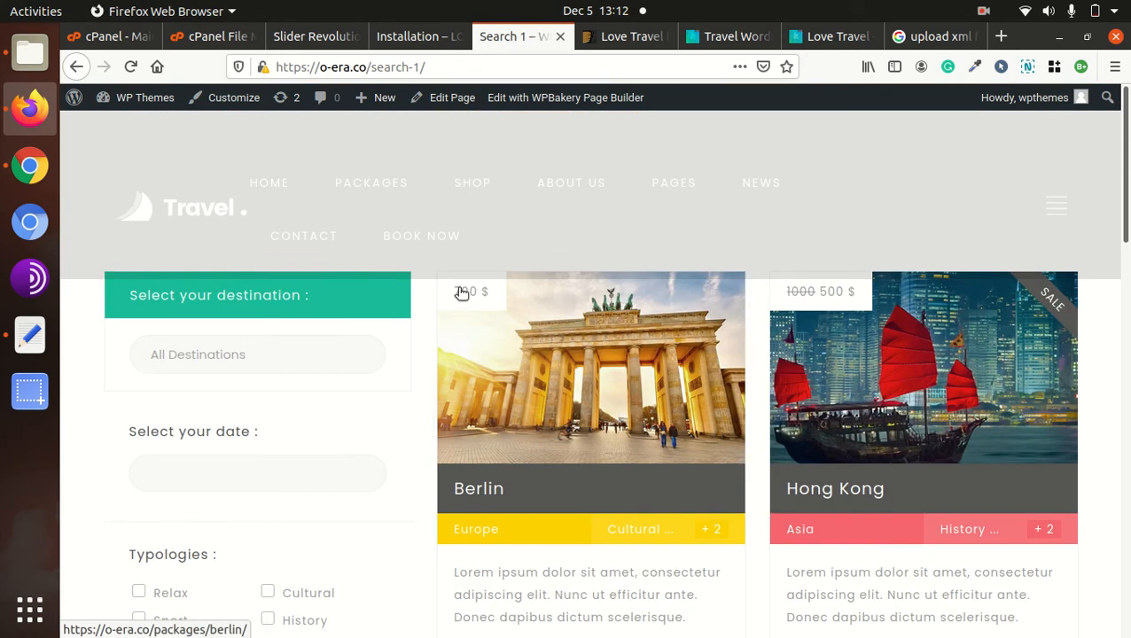
scroll(220, 431, "down", 10)
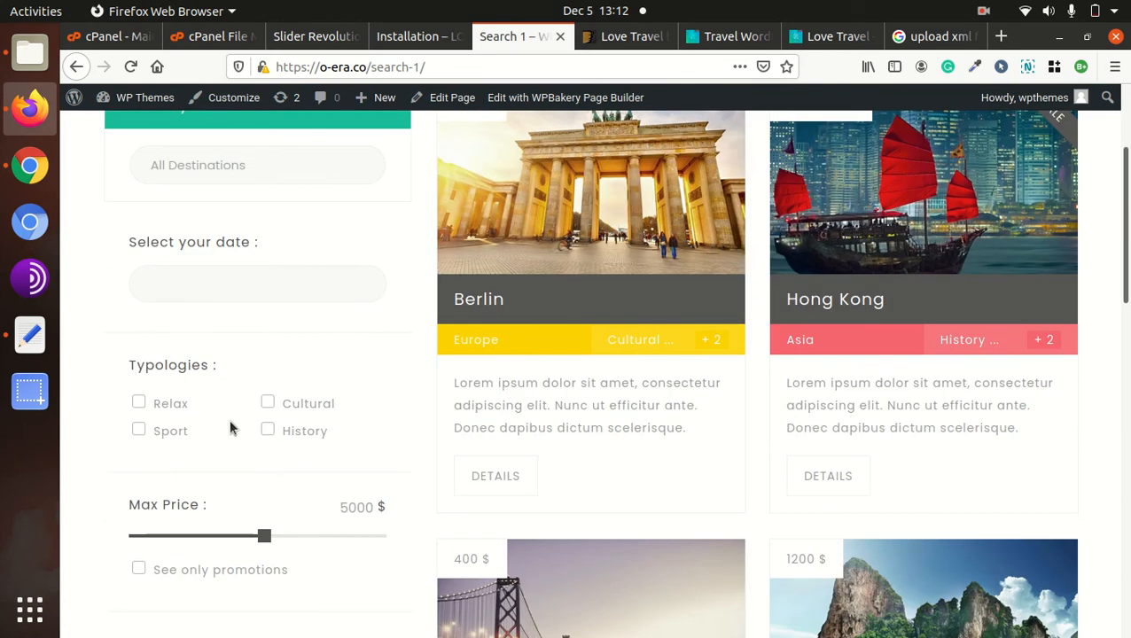
scroll(593, 305, "up", 10)
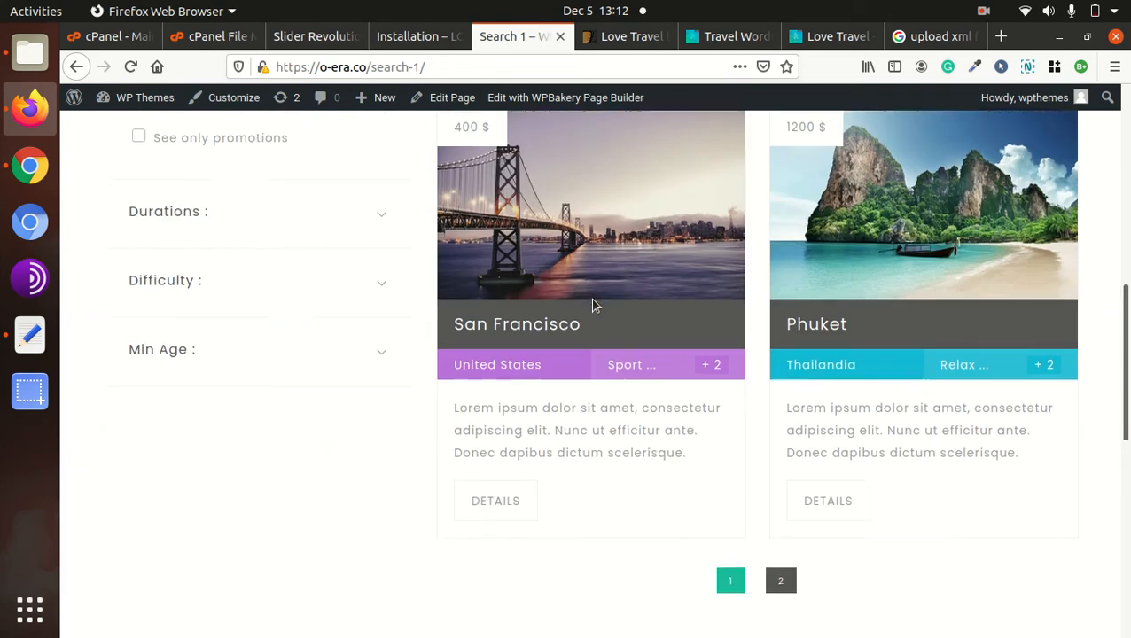
scroll(443, 266, "up", 1)
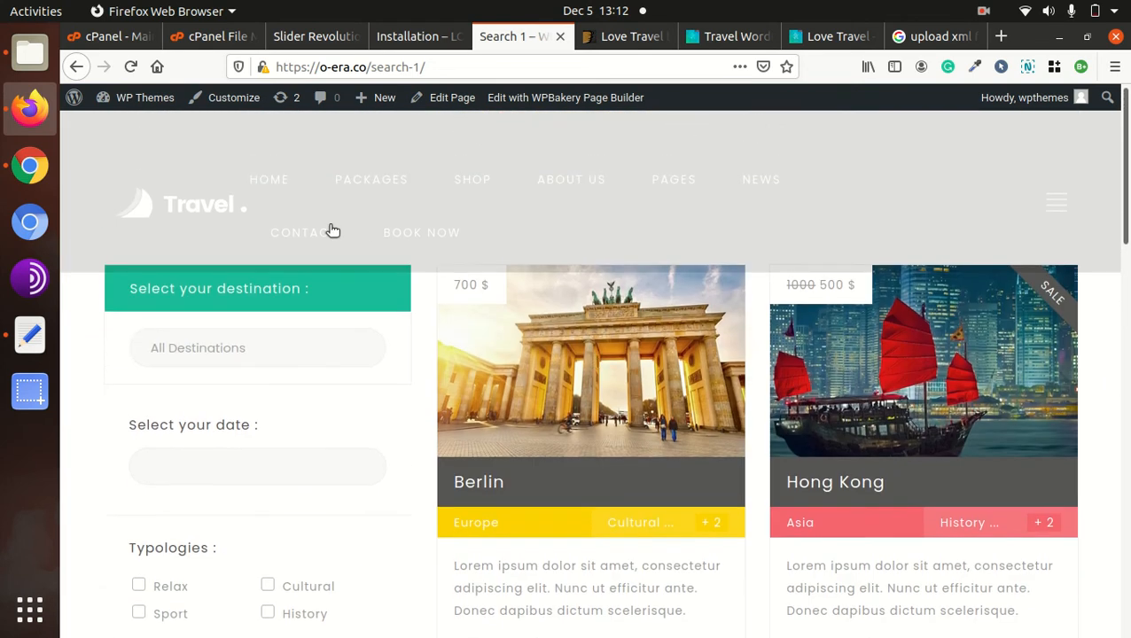
- Return to the homepage and check the destination choices in the search banner and the destination tiles
left_click(273, 191)
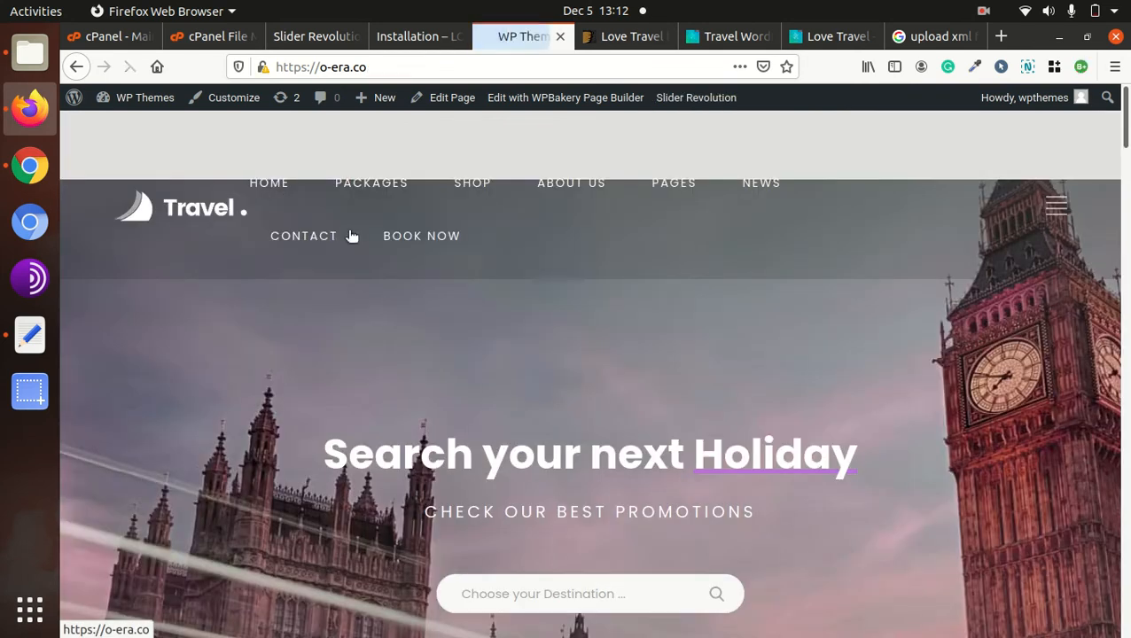
scroll(507, 398, "down", 3)
left_click(535, 312)
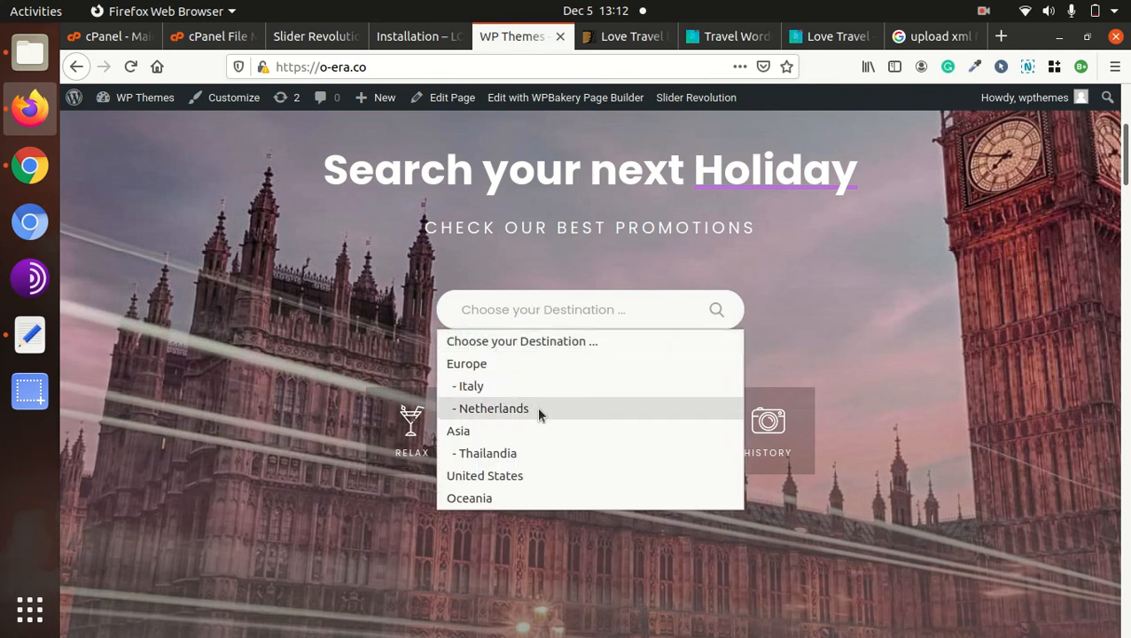
left_click(829, 341)
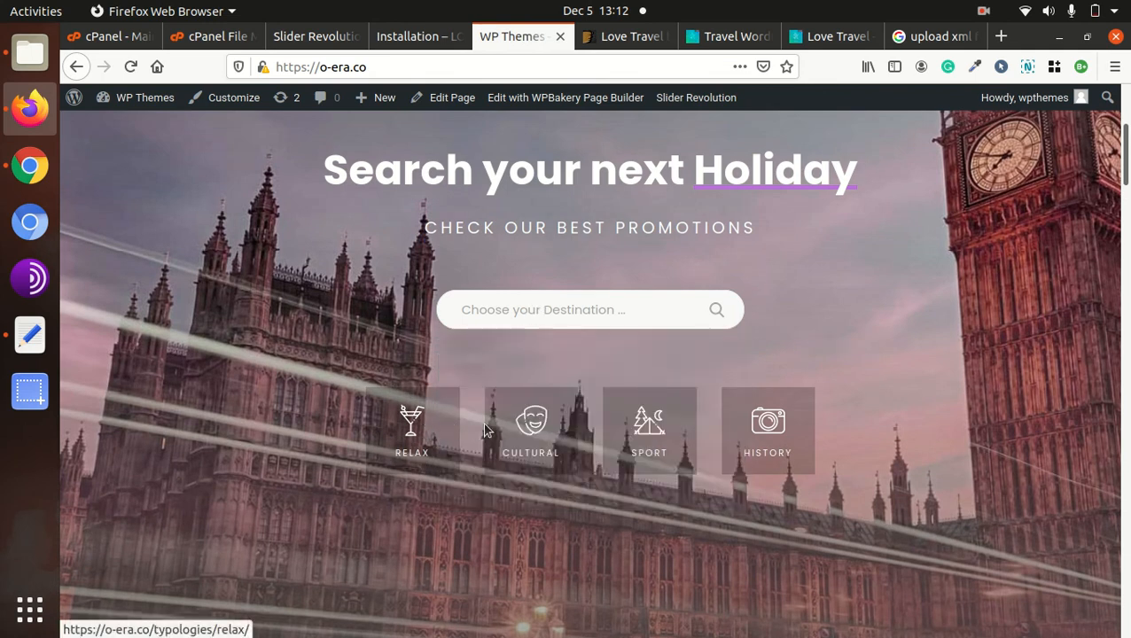
scroll(482, 427, "down", 8)
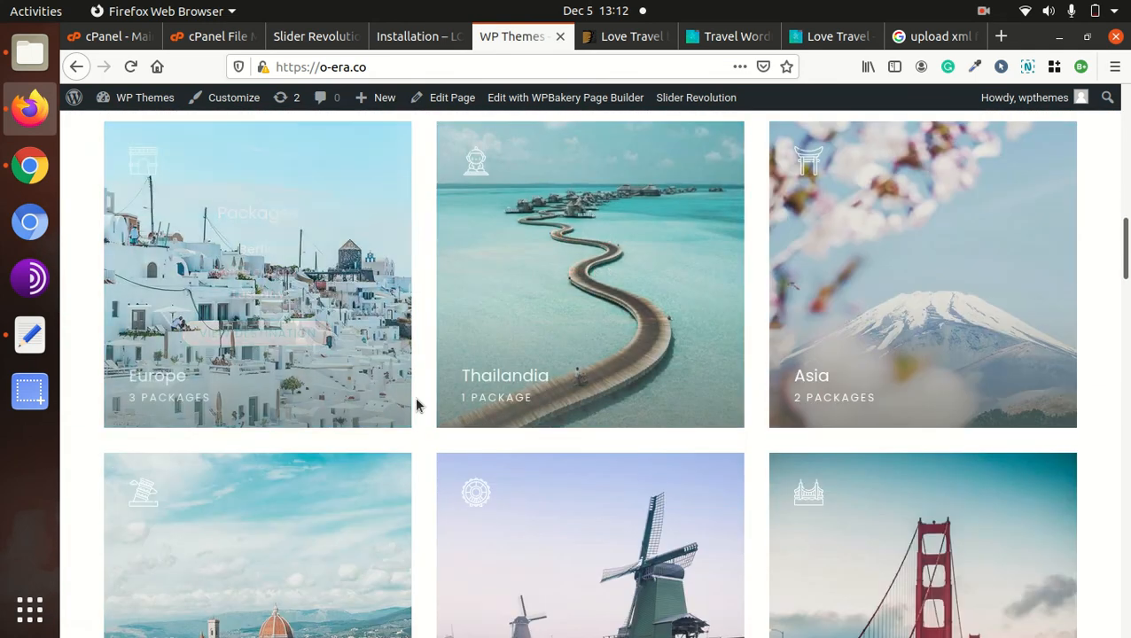
scroll(417, 403, "down", 3)
scroll(975, 341, "down", 5)
- View the Love Travel demo site's homepage for comparison and return to the WP Themes homepage
left_click(816, 41)
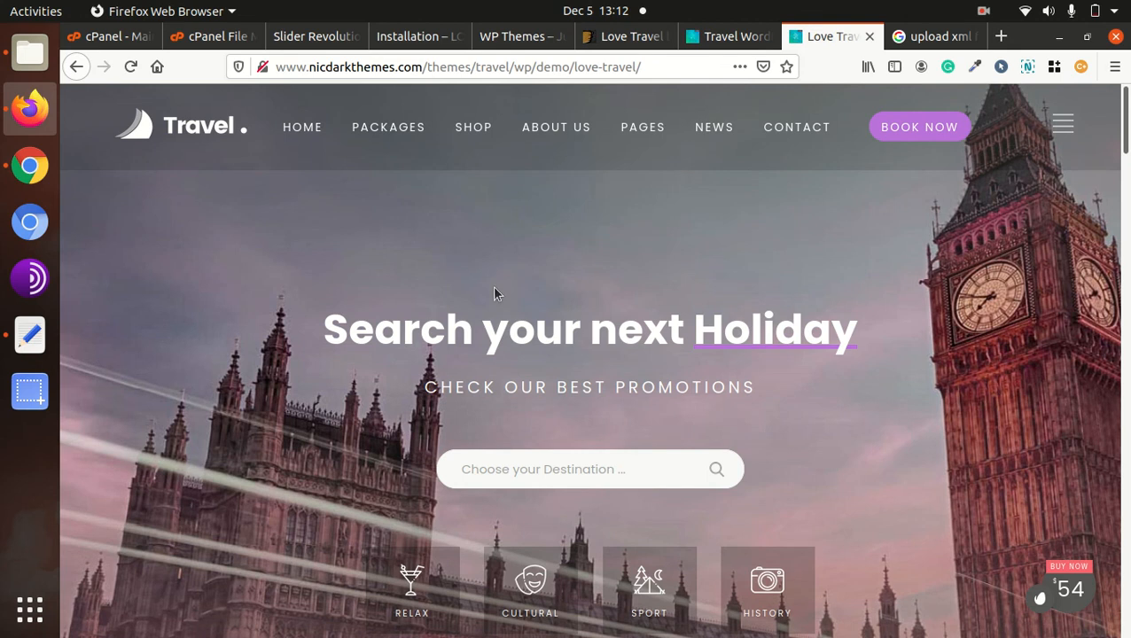
left_click(709, 40)
left_click(639, 47)
left_click(550, 44)
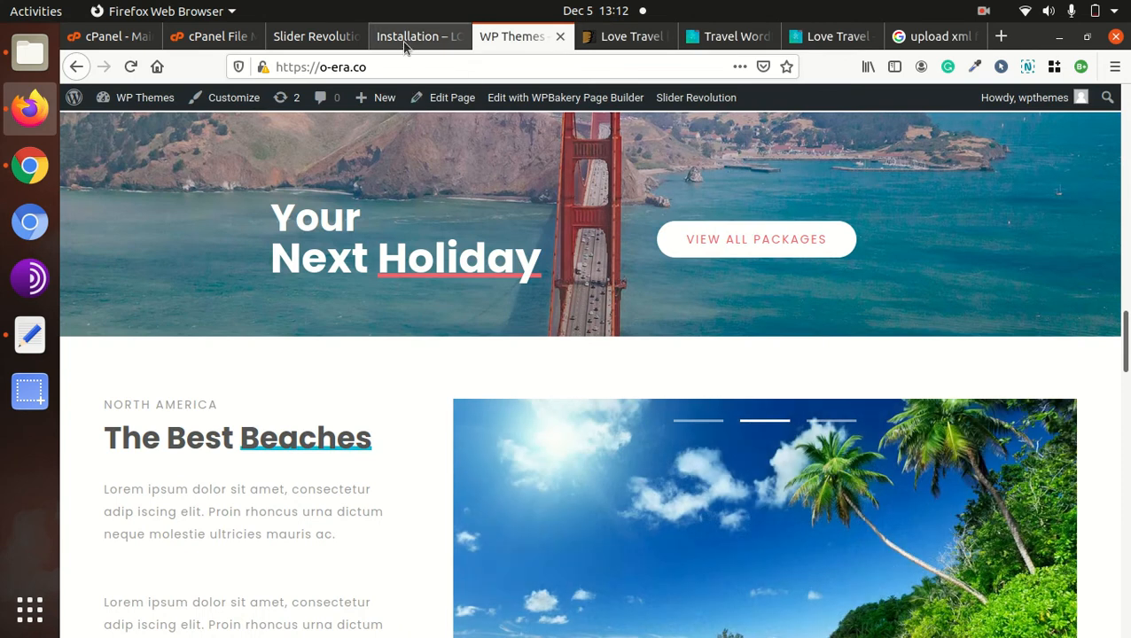
left_click(404, 46)
left_click(317, 53)
left_click(509, 38)
- Review the WP Themes homepage from the header down to the World Tour, Cruises and Best Tours section
scroll(558, 321, "up", 3)
scroll(559, 321, "up", 10)
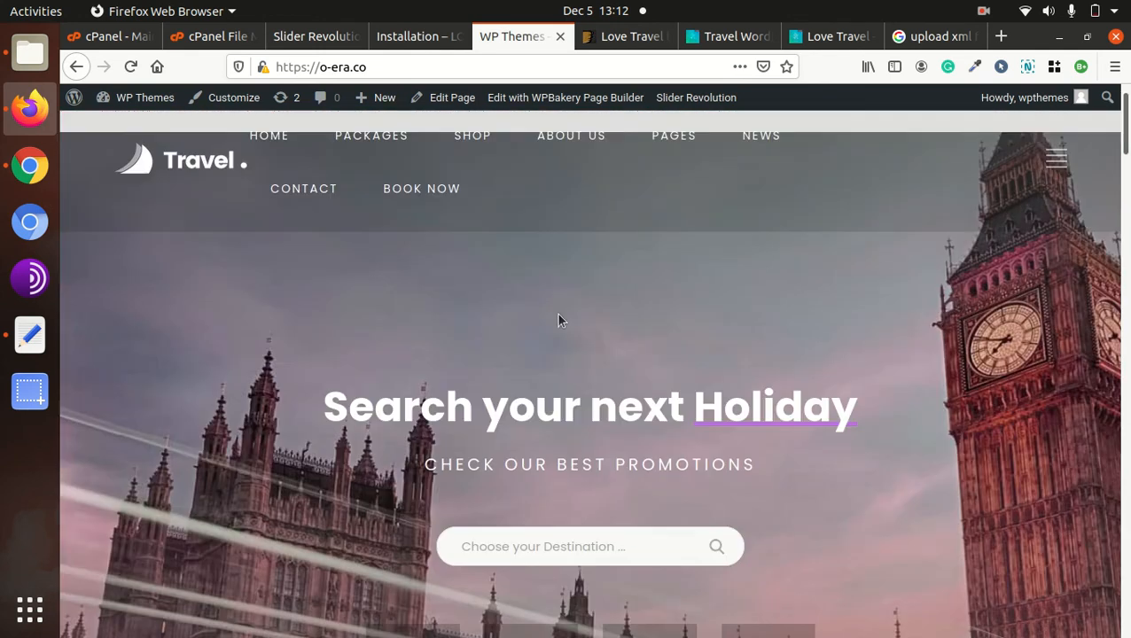
scroll(884, 200, "down", 3)
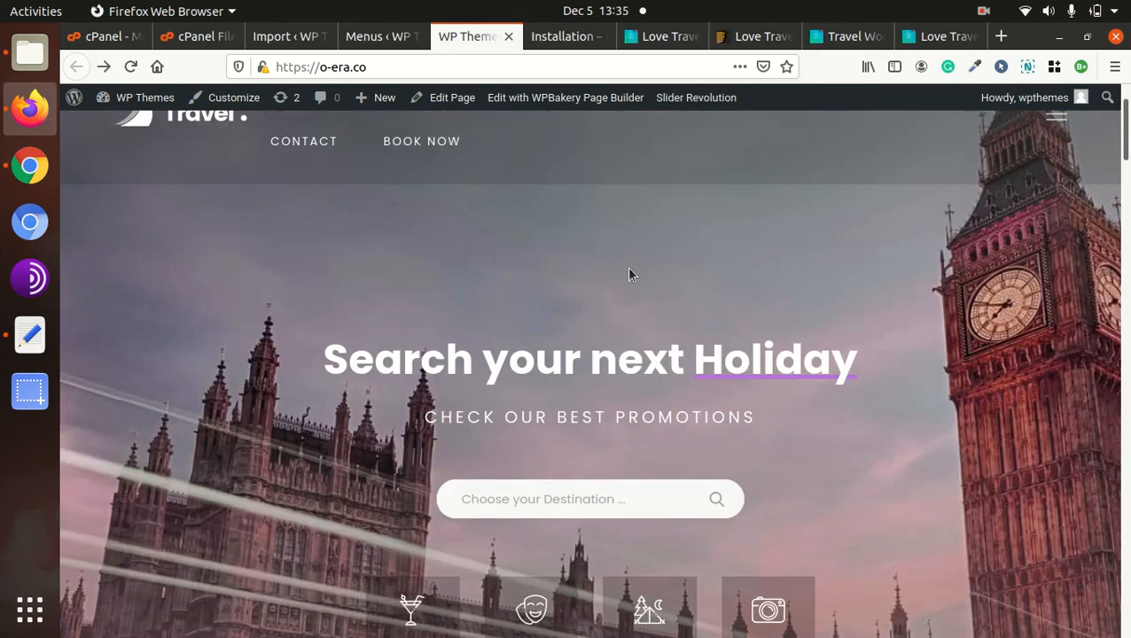
scroll(576, 244, "down", 10)
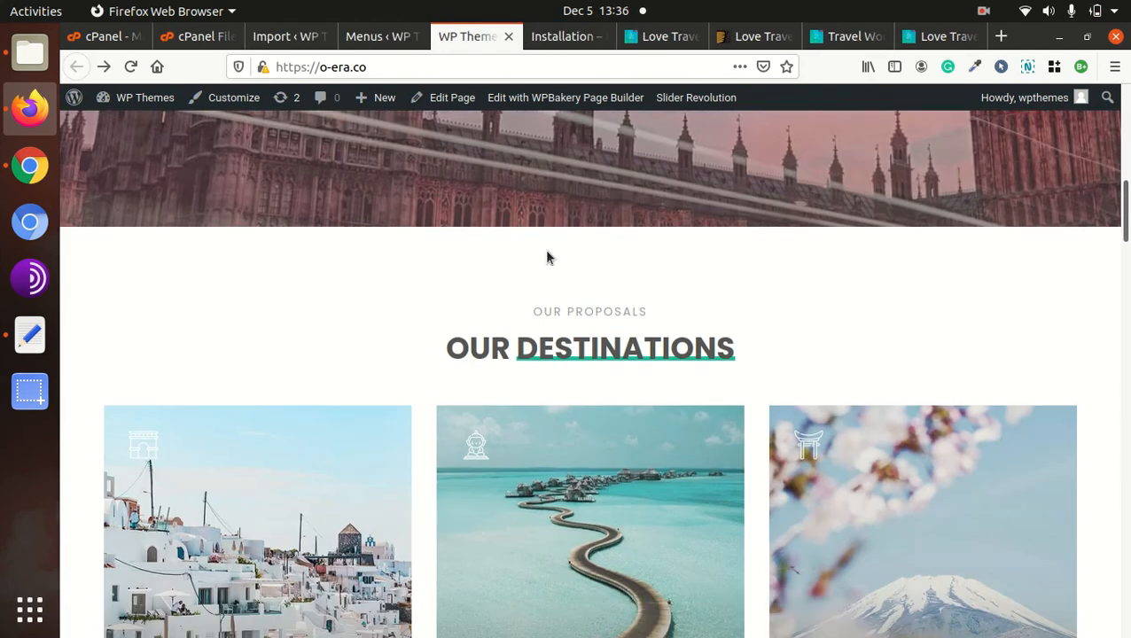
scroll(544, 253, "down", 12)
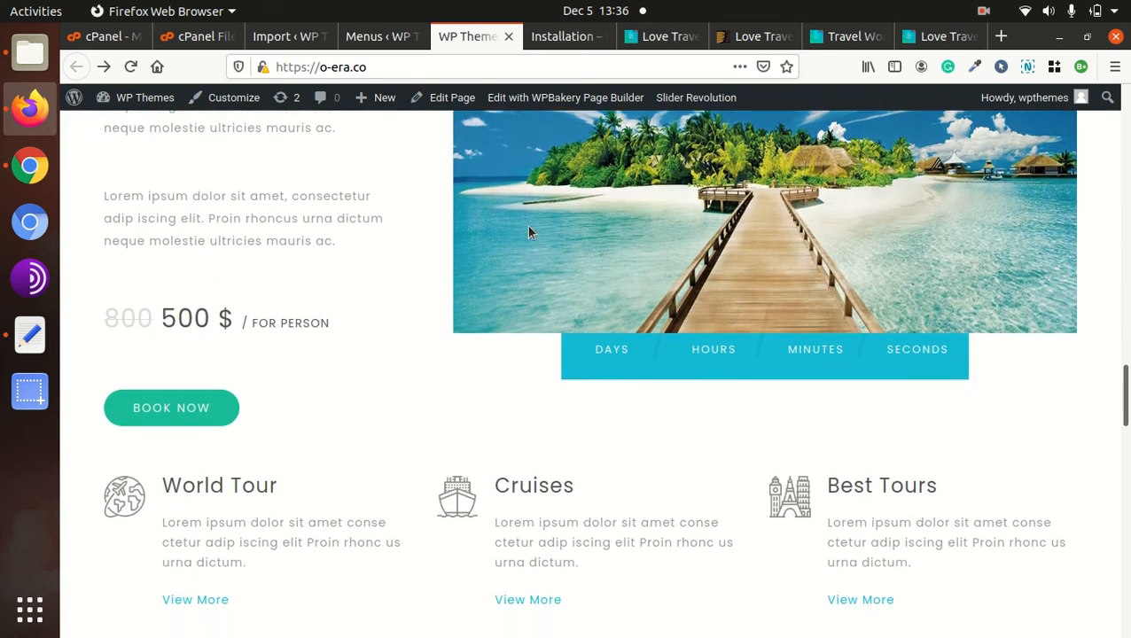
scroll(529, 233, "down", 5)
- Check the menu structure on the Menus page and the results of the WordPress import
left_click(379, 39)
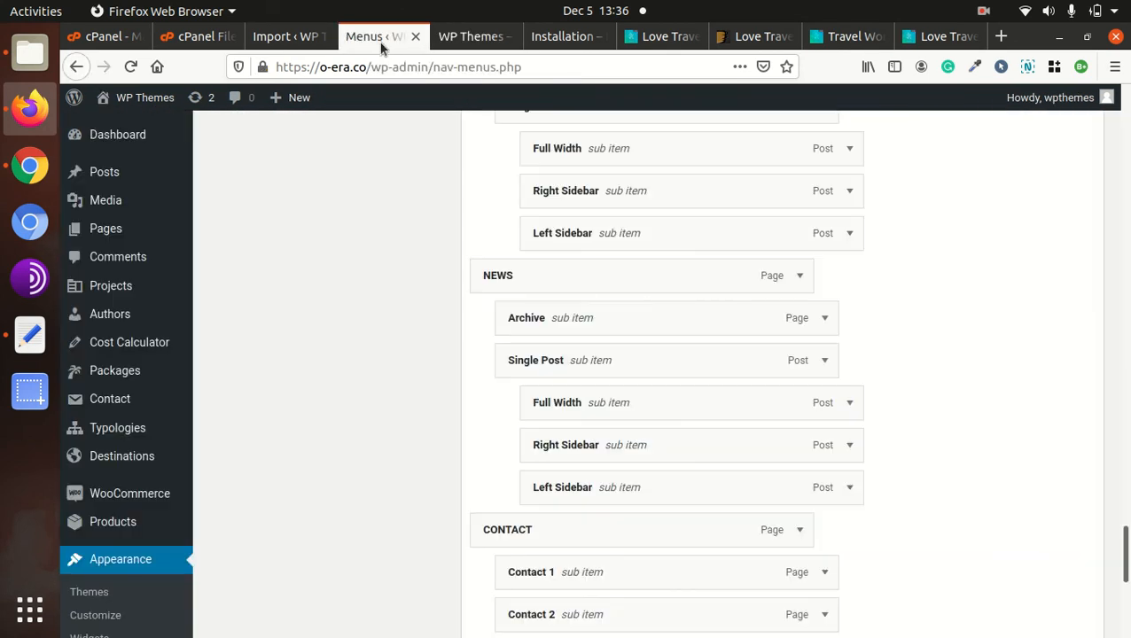
left_click(288, 36)
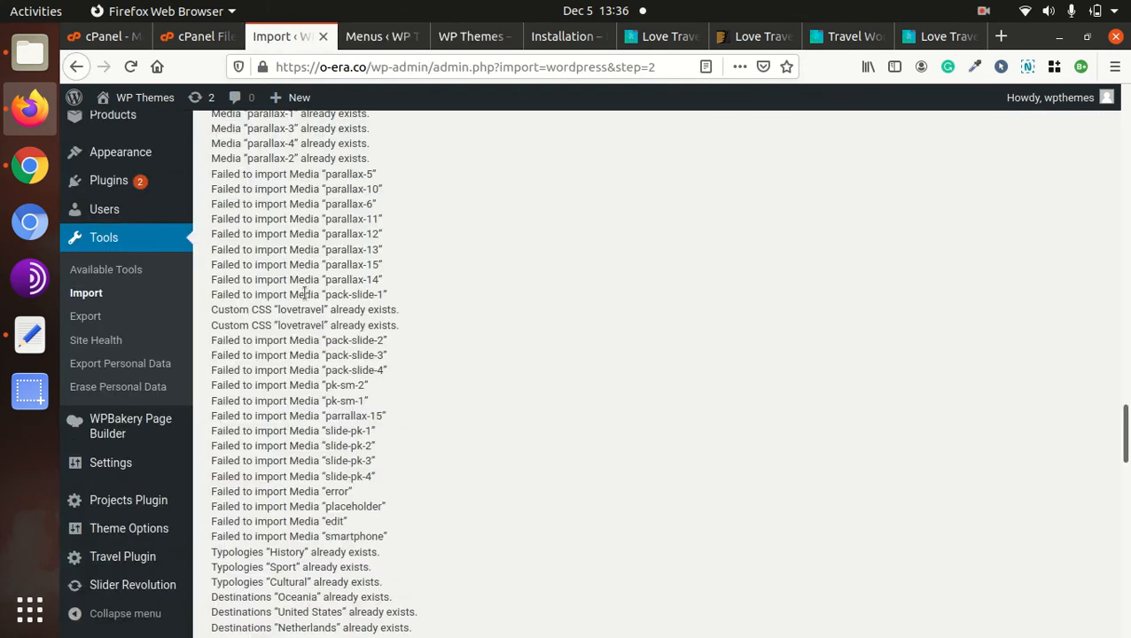
scroll(133, 430, "down", 3)
- Open Theme Options in the WordPress admin at the ND Shortcodes plugin settings
mouse_move(122, 173)
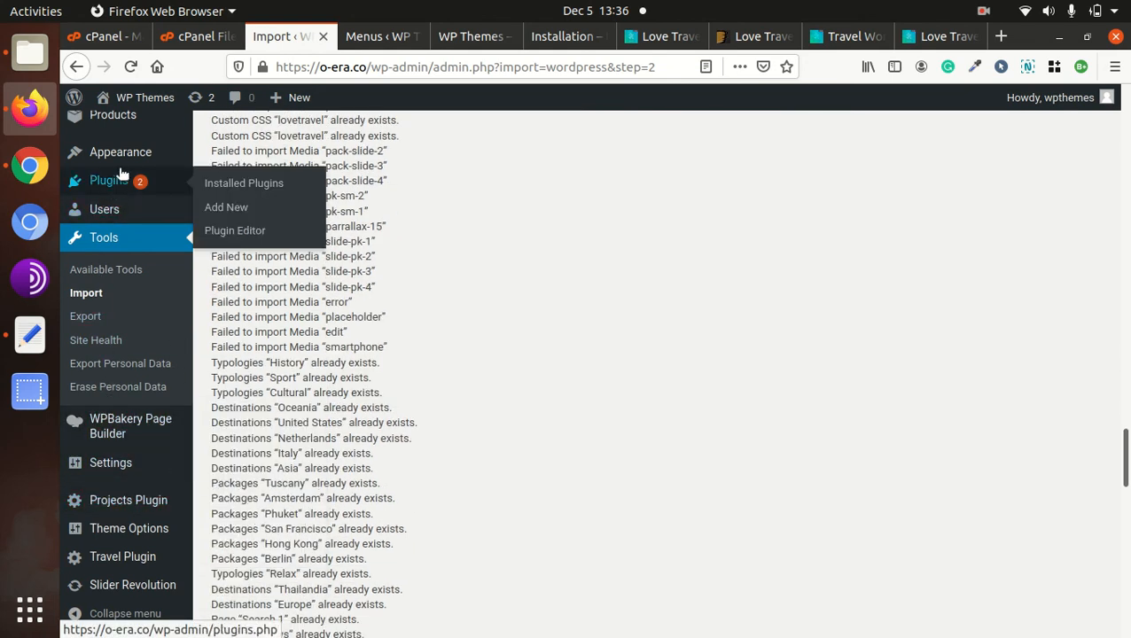
left_click(130, 534)
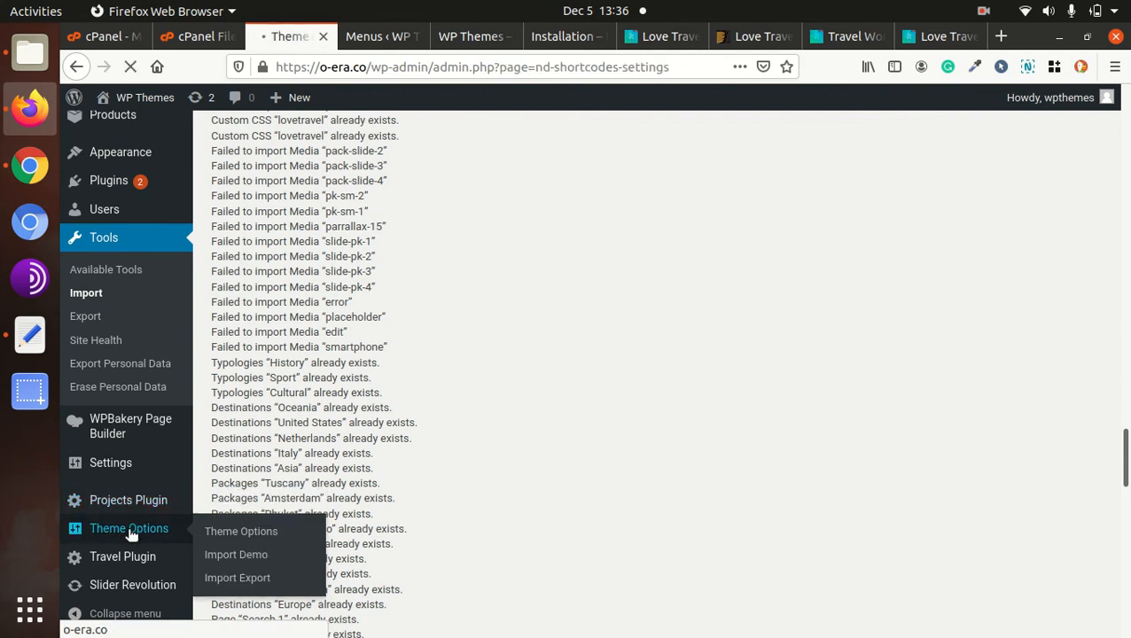
scroll(512, 447, "down", 3)
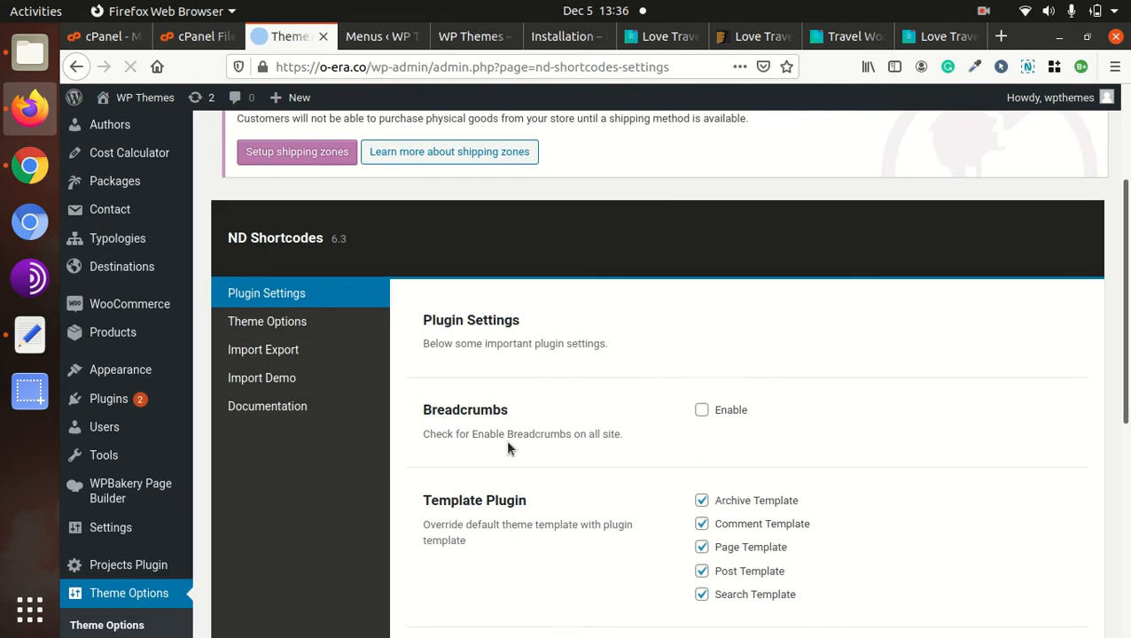
- Look through the theme customizer's sections, including Post Template and WooCommerce, and close it without making changes
left_click(282, 330)
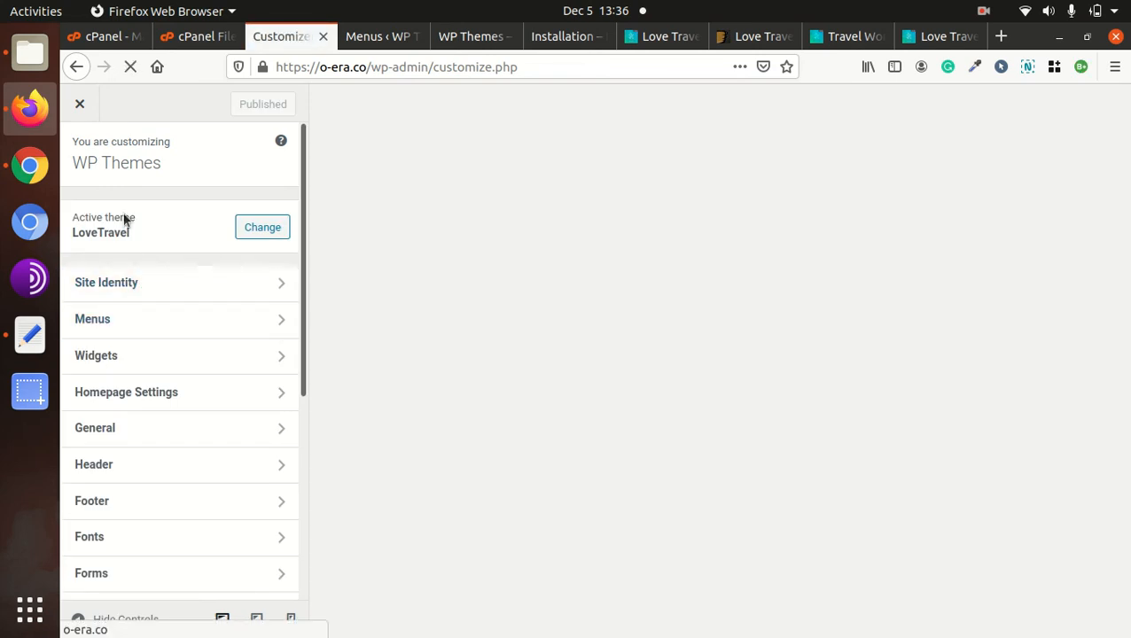
scroll(172, 300, "down", 5)
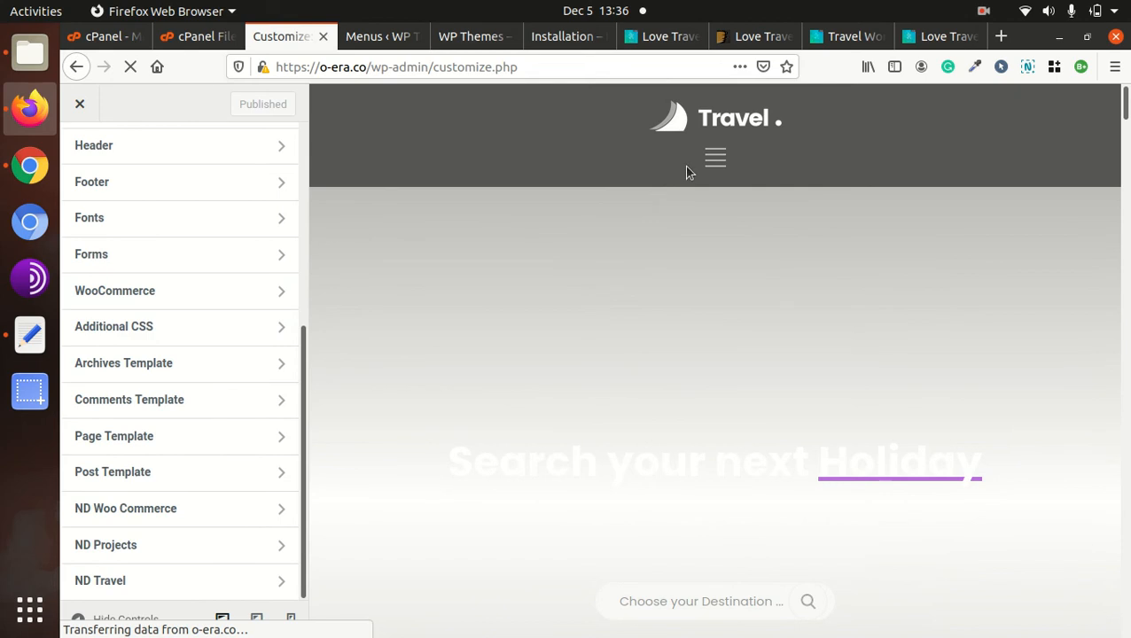
scroll(709, 257, "down", 3)
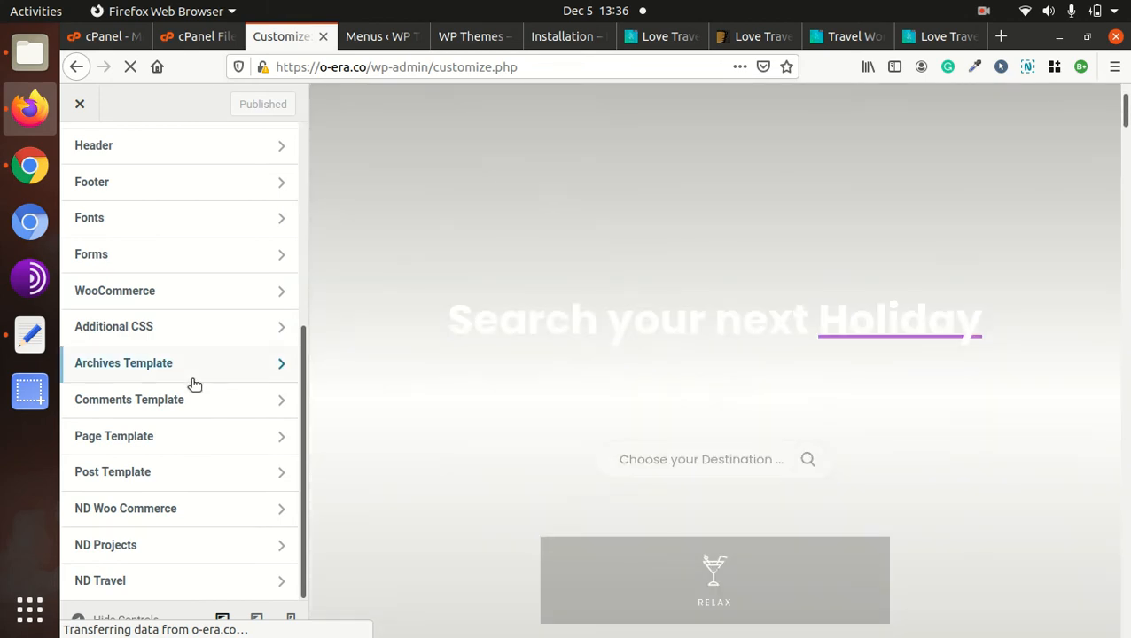
left_click(164, 475)
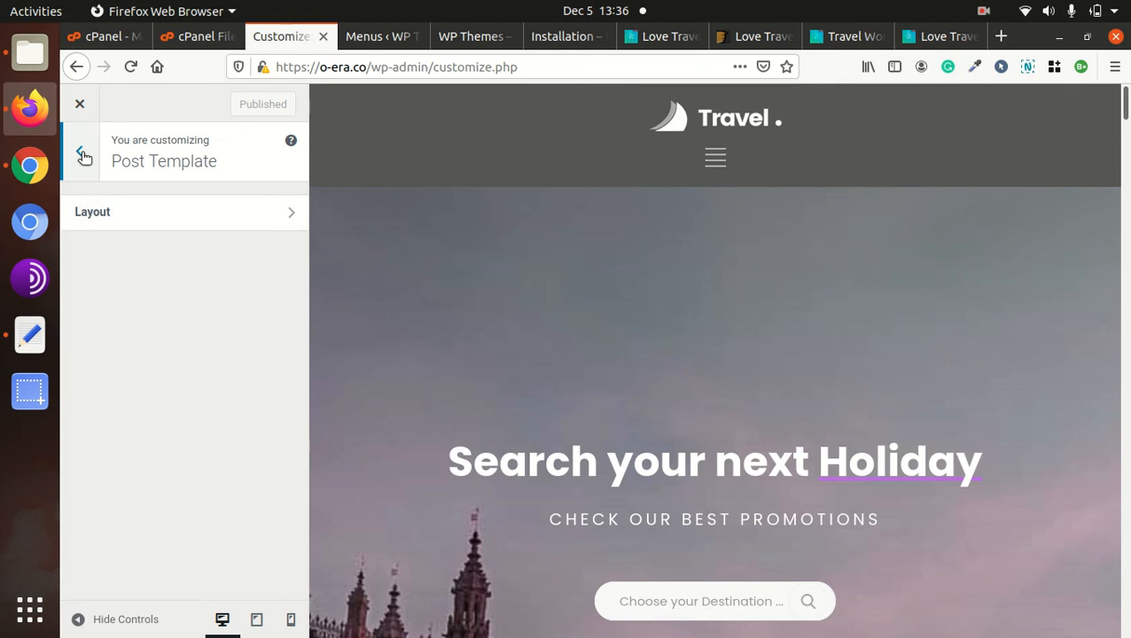
left_click(82, 156)
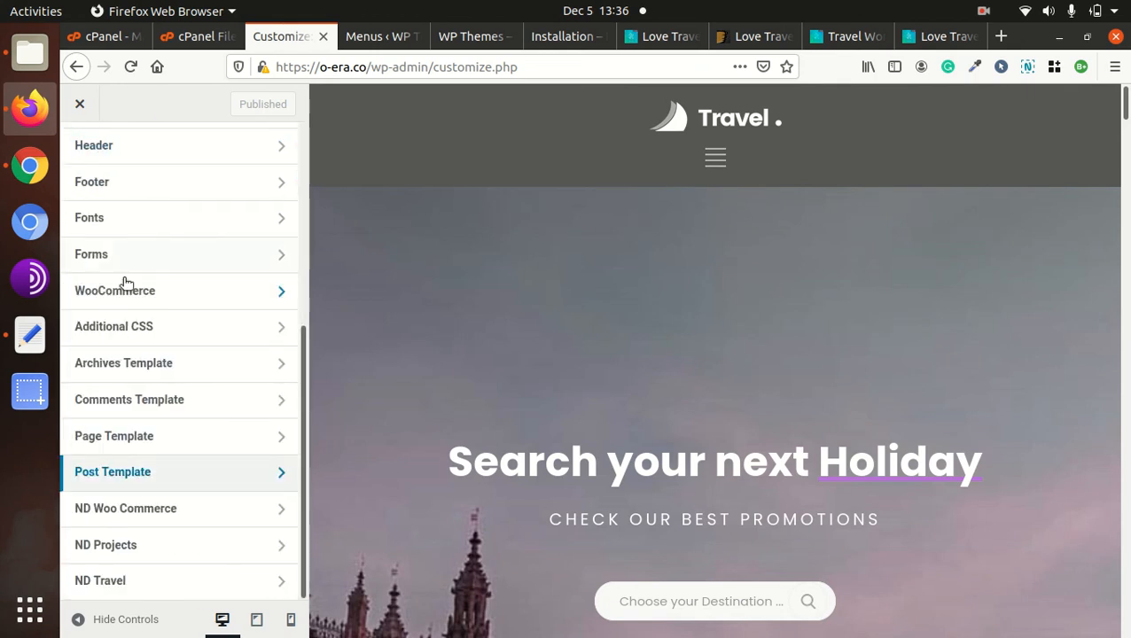
left_click(131, 300)
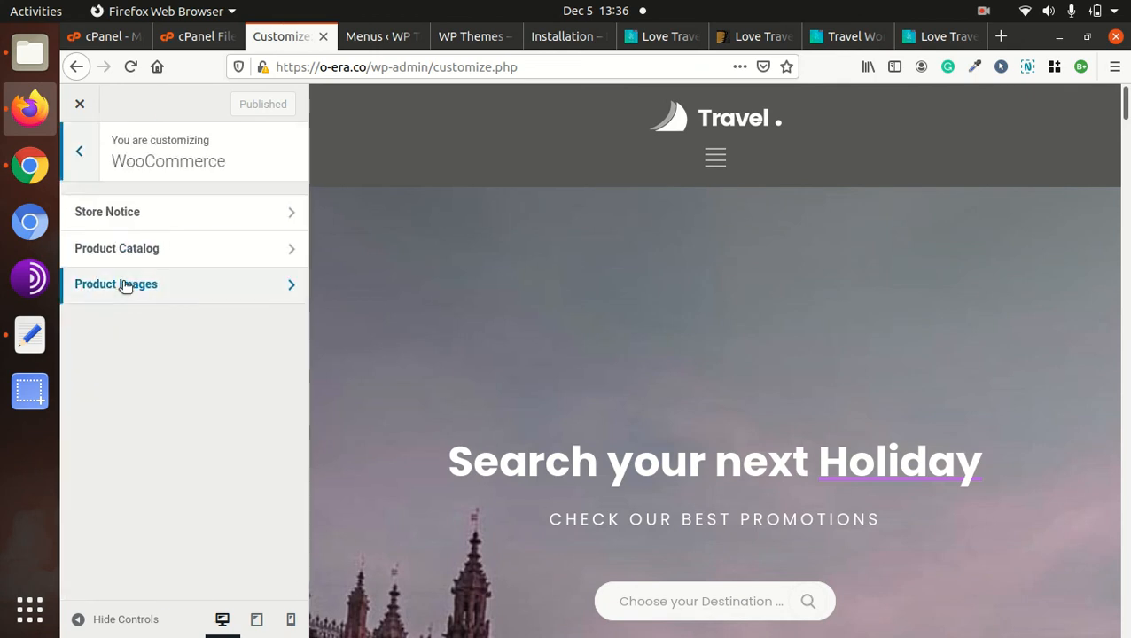
left_click(83, 156)
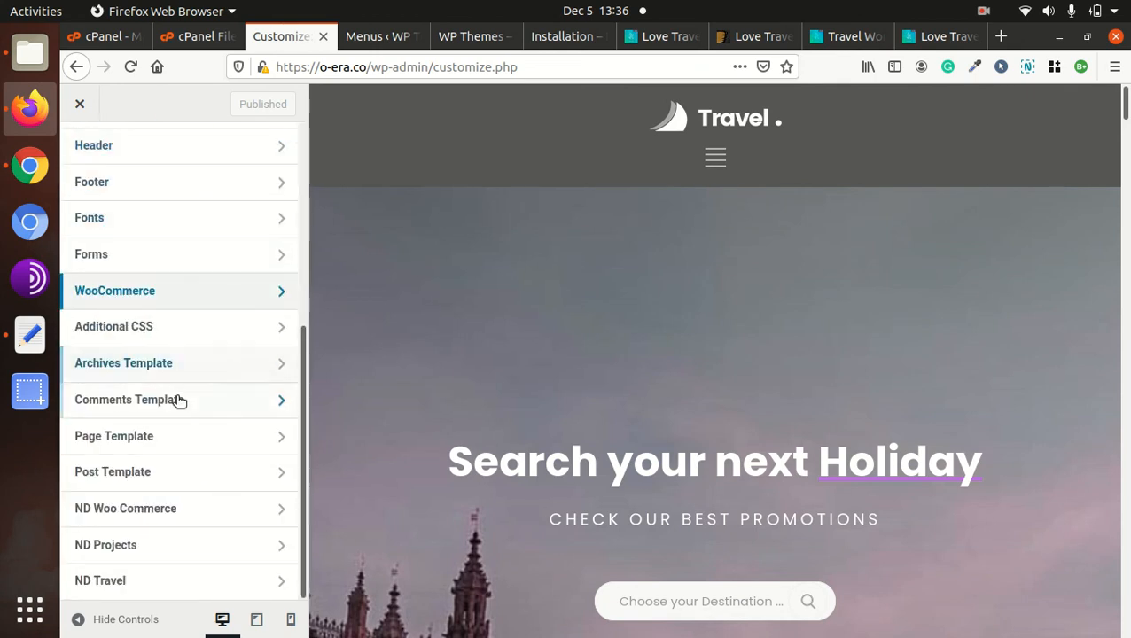
left_click(80, 107)
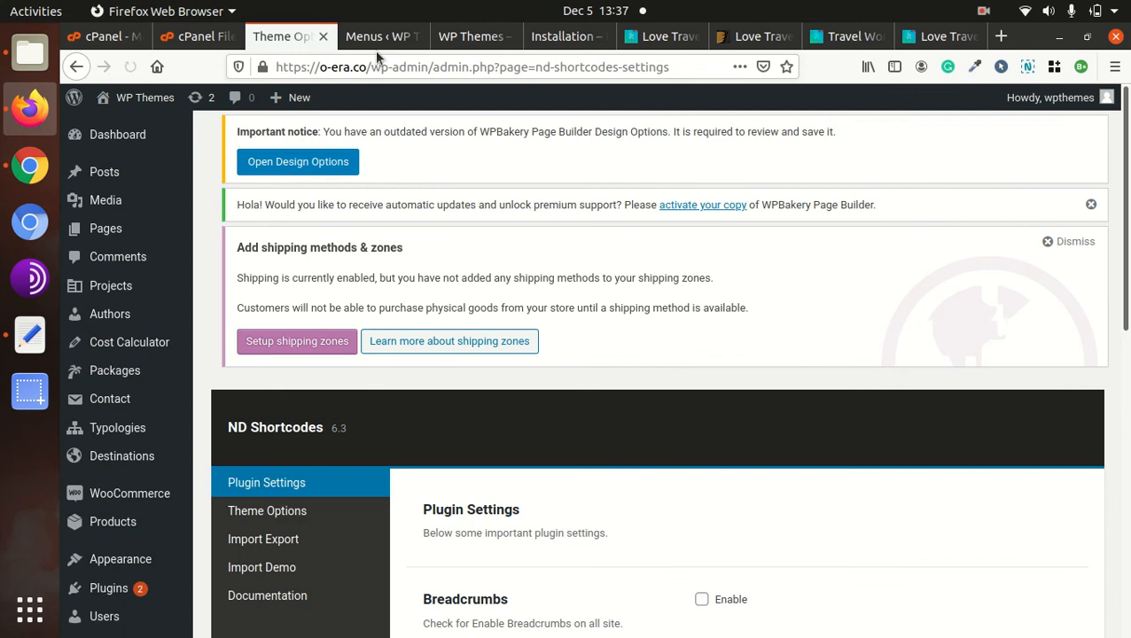
- Return to the WP Themes homepage and view the destination choices in the holiday search box
left_click(377, 37)
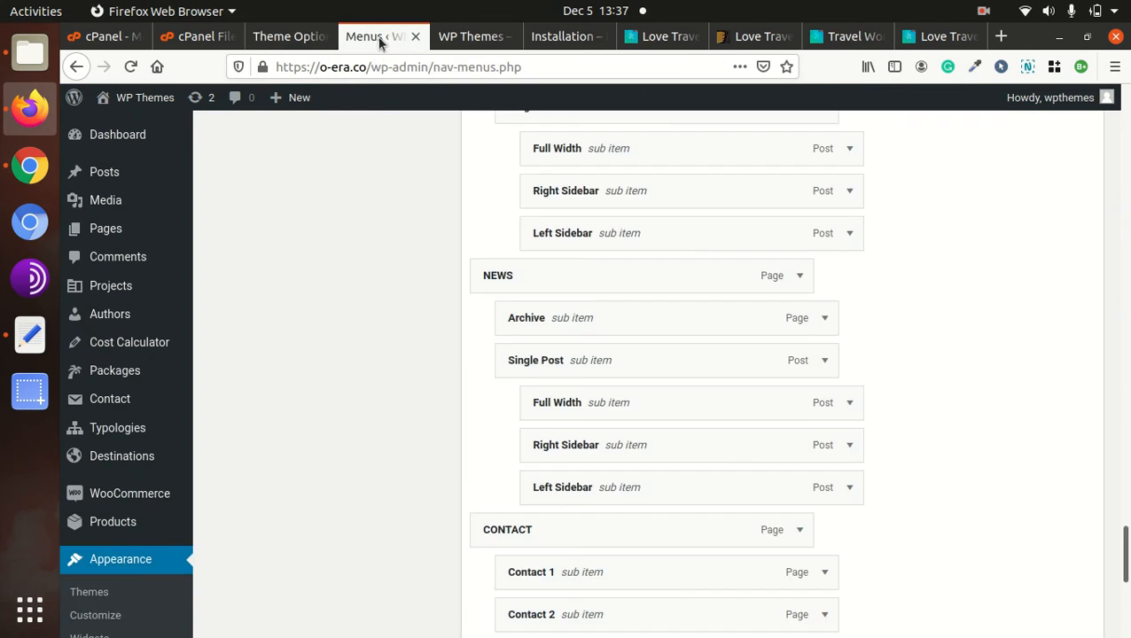
left_click(471, 36)
scroll(517, 217, "down", 10)
scroll(516, 217, "up", 6)
scroll(518, 221, "up", 6)
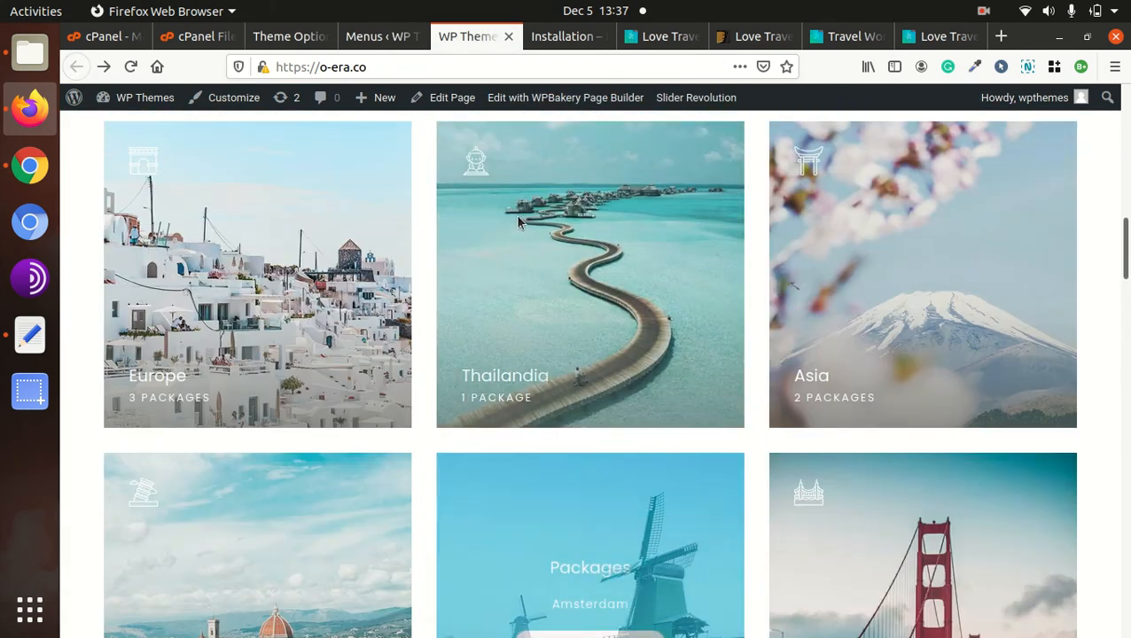
scroll(518, 222, "up", 2)
scroll(519, 219, "up", 2)
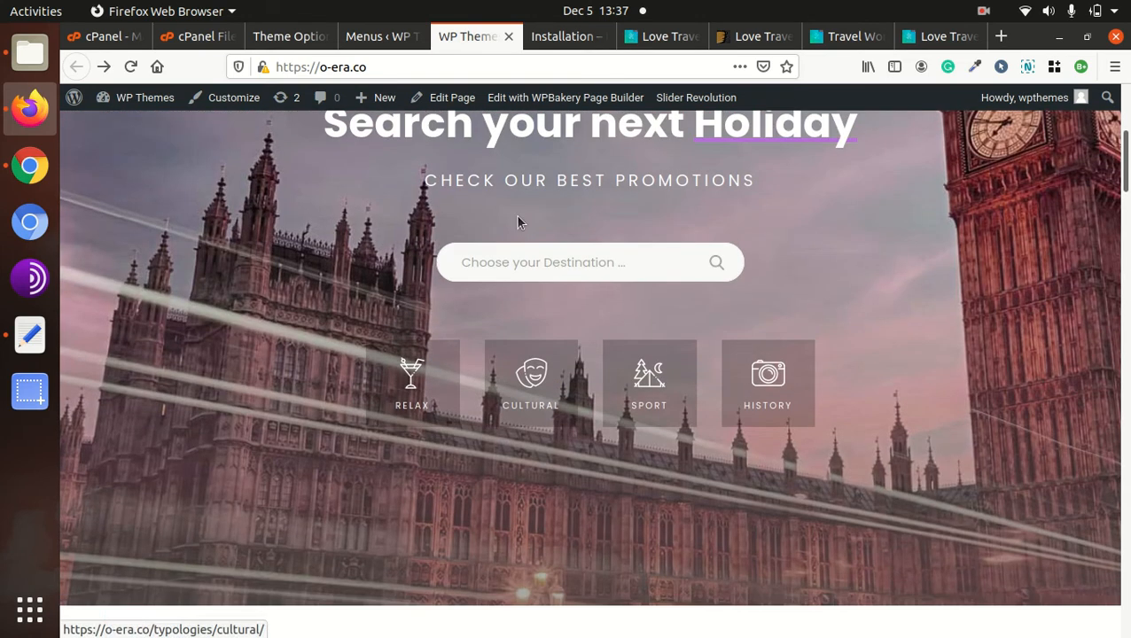
scroll(519, 219, "up", 1)
left_click(550, 348)
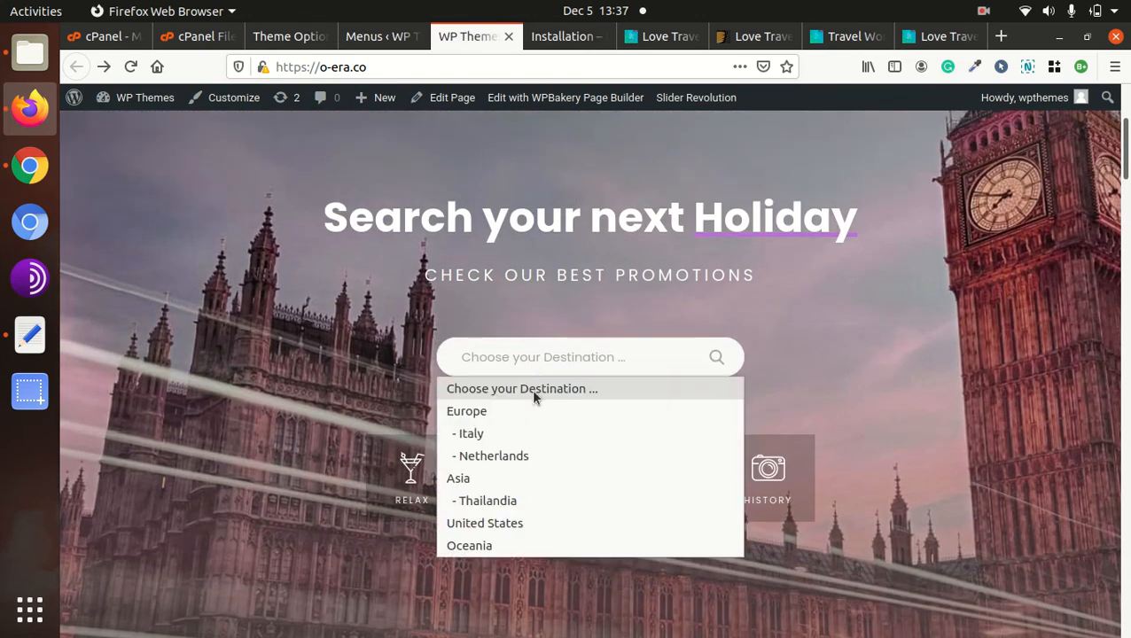
- Review the homepage from the destination tiles down to the Our Packages cards and back up to The Best Beaches section
scroll(776, 425, "down", 6)
scroll(771, 416, "down", 3)
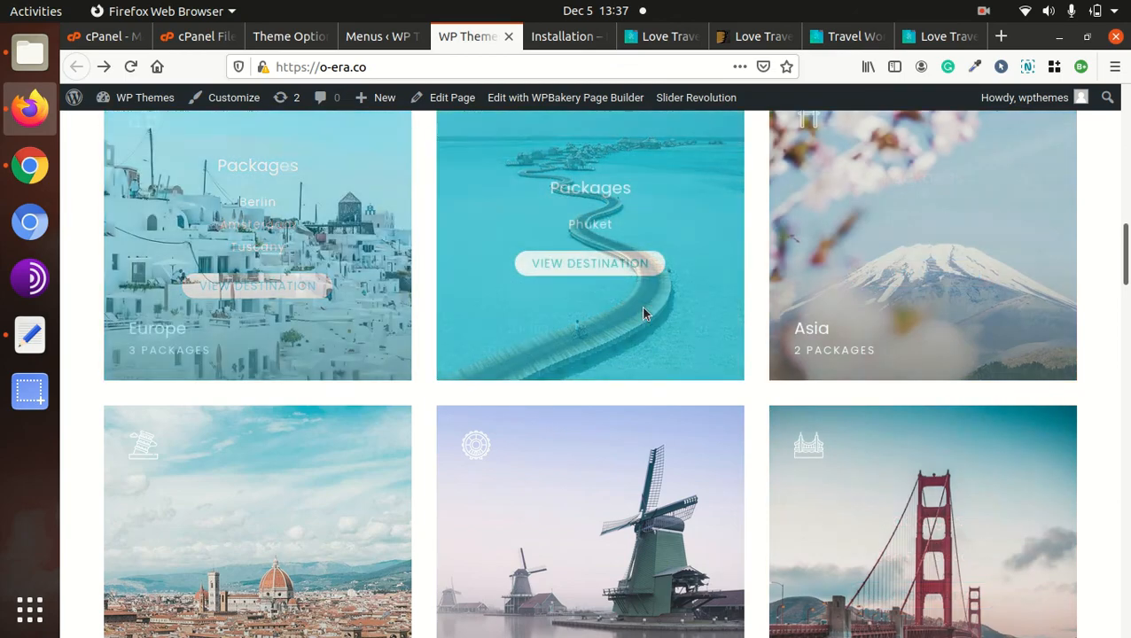
scroll(641, 305, "down", 9)
scroll(640, 305, "down", 7)
scroll(644, 312, "down", 2)
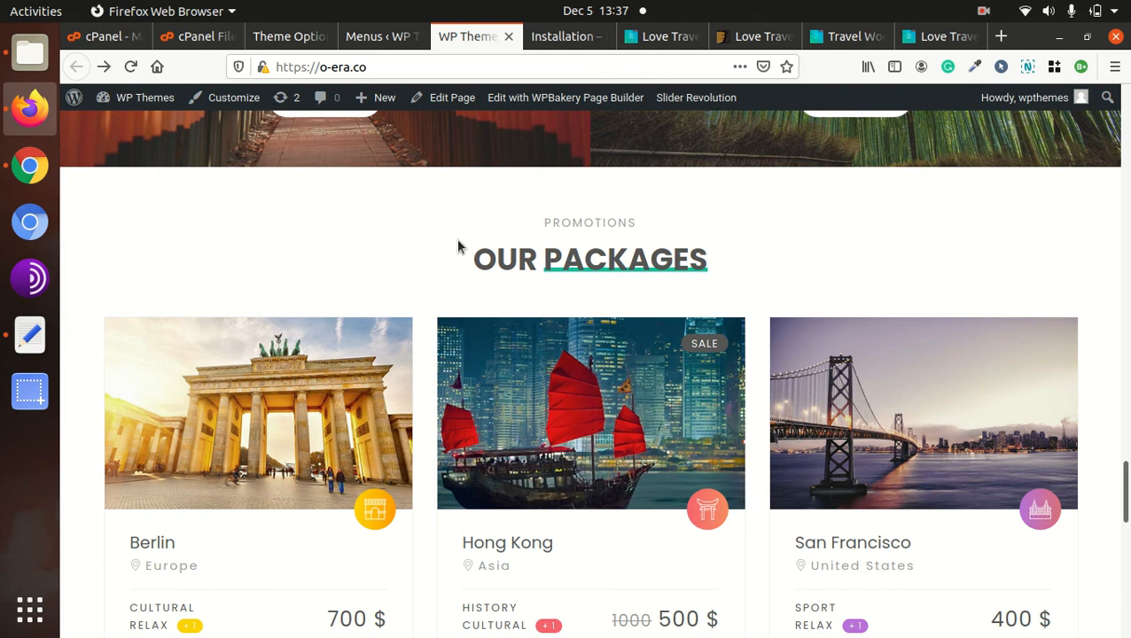
scroll(459, 247, "down", 3)
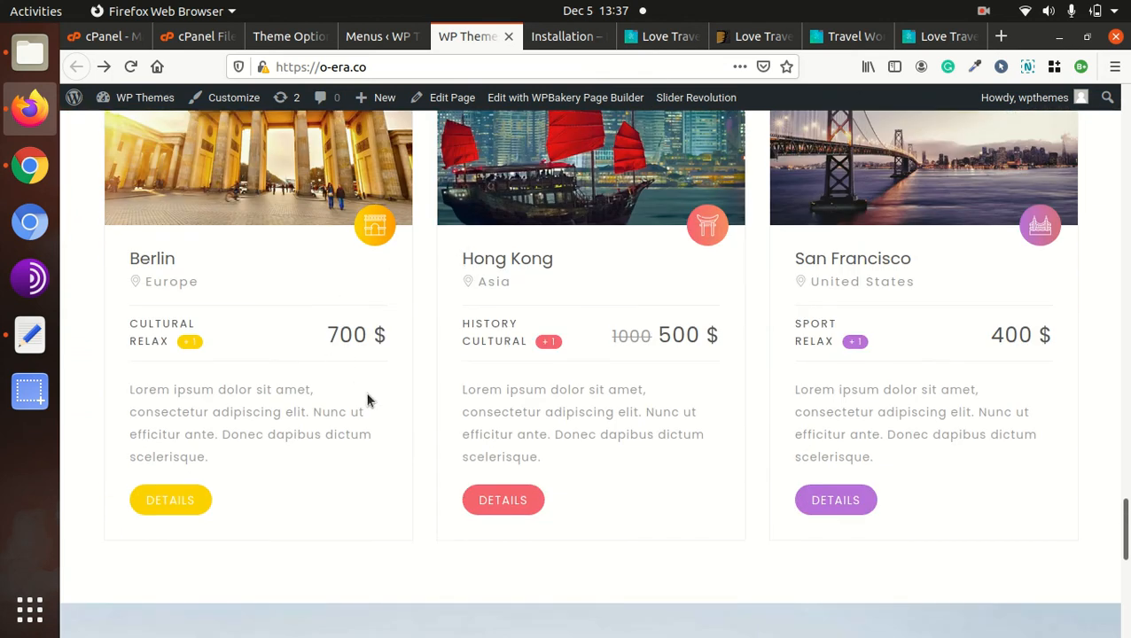
scroll(368, 399, "up", 6)
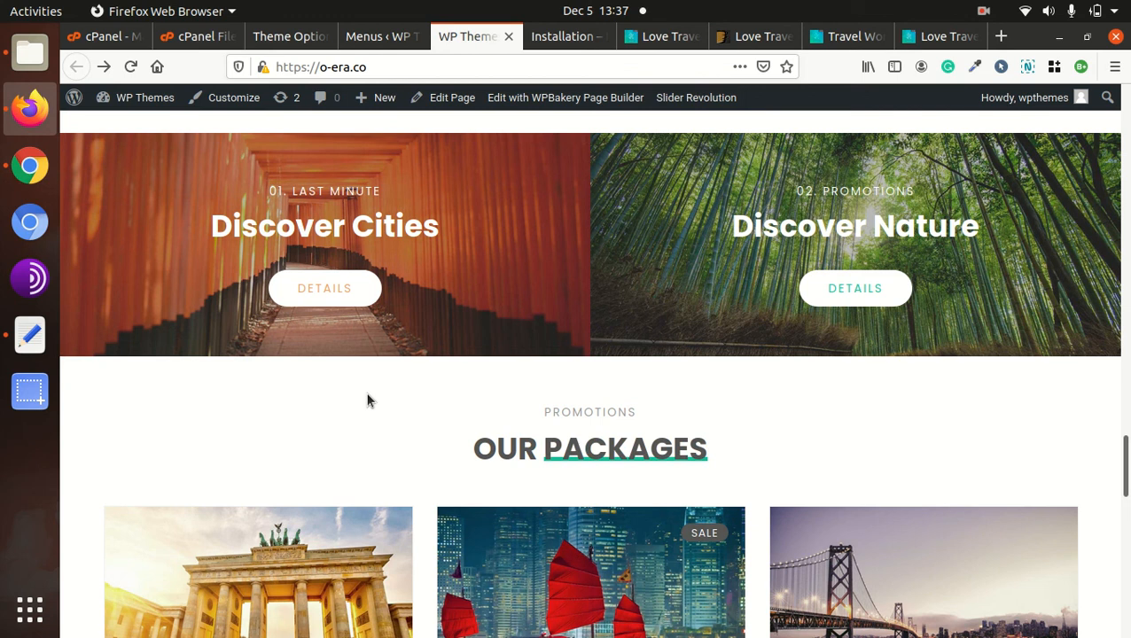
scroll(368, 401, "up", 6)
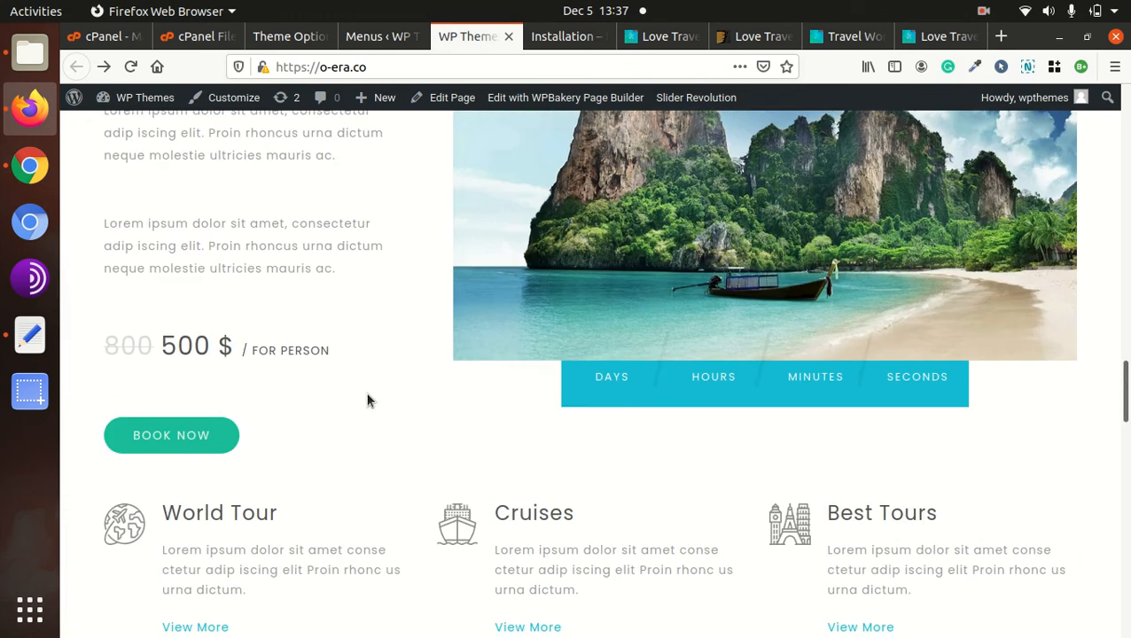
scroll(368, 400, "up", 2)
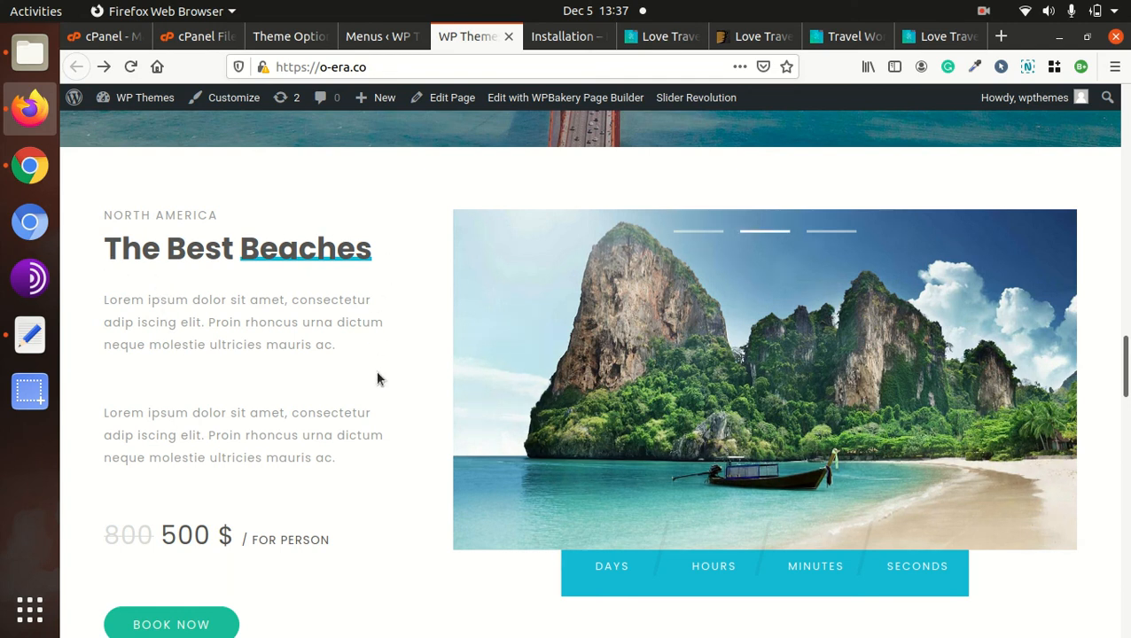
scroll(375, 372, "up", 2)
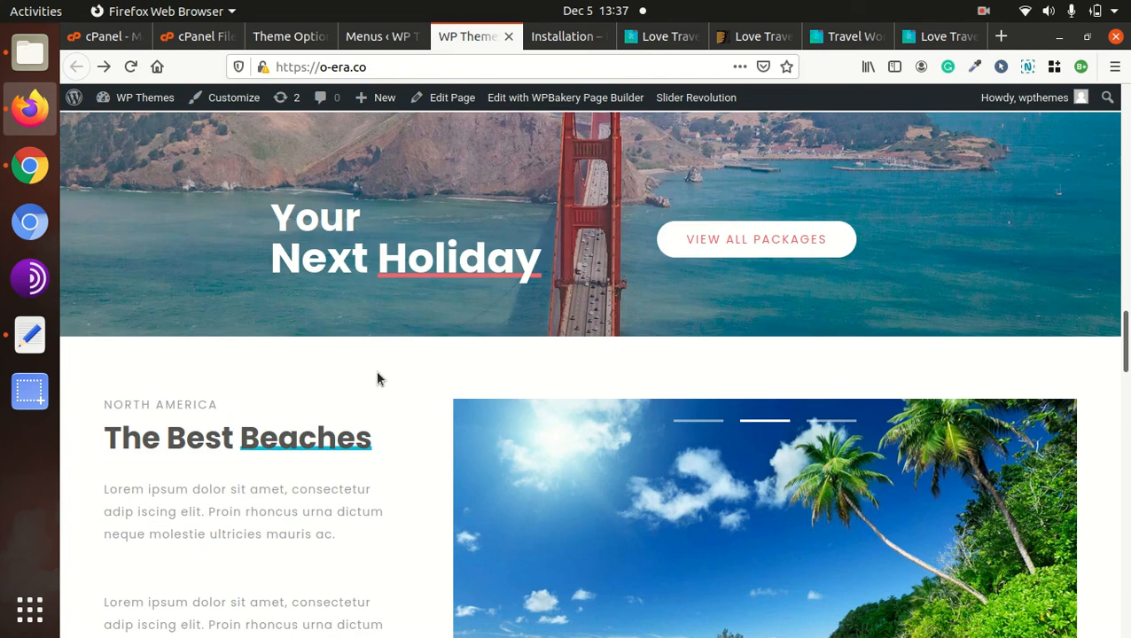